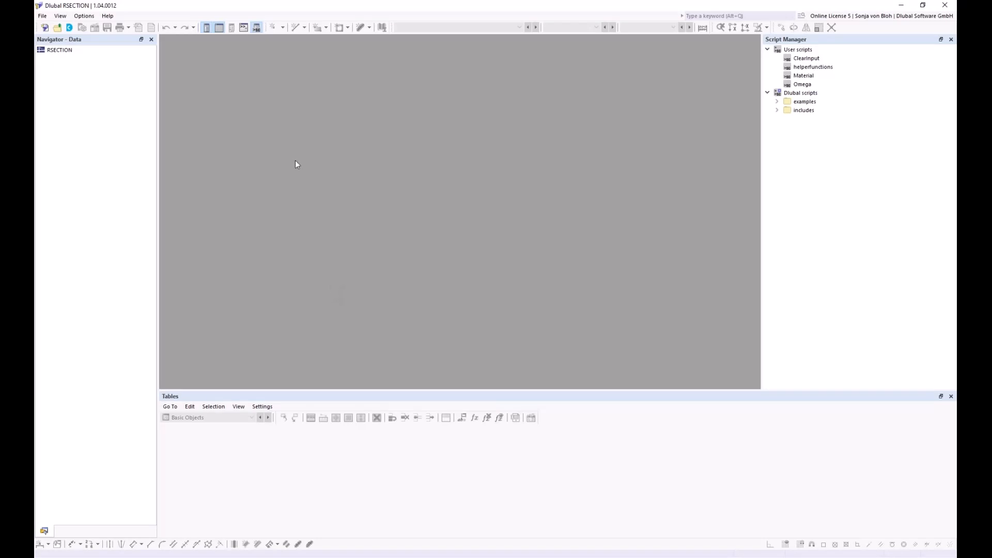
- Import the Aluprofil.dxf drawing through File > Import > DXF
{"action": "left_click", "coordinate": [42, 16]}
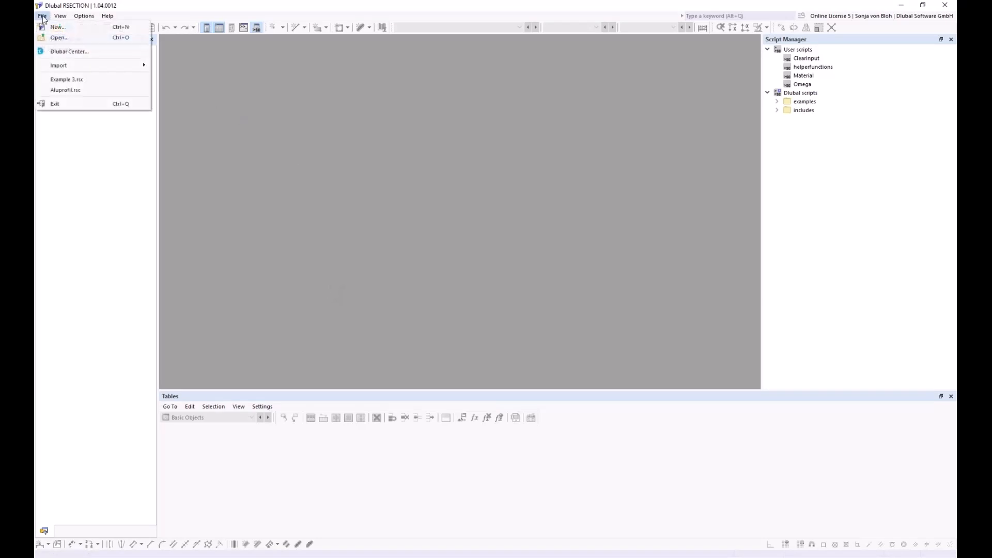
{"action": "mouse_move", "coordinate": [78, 68]}
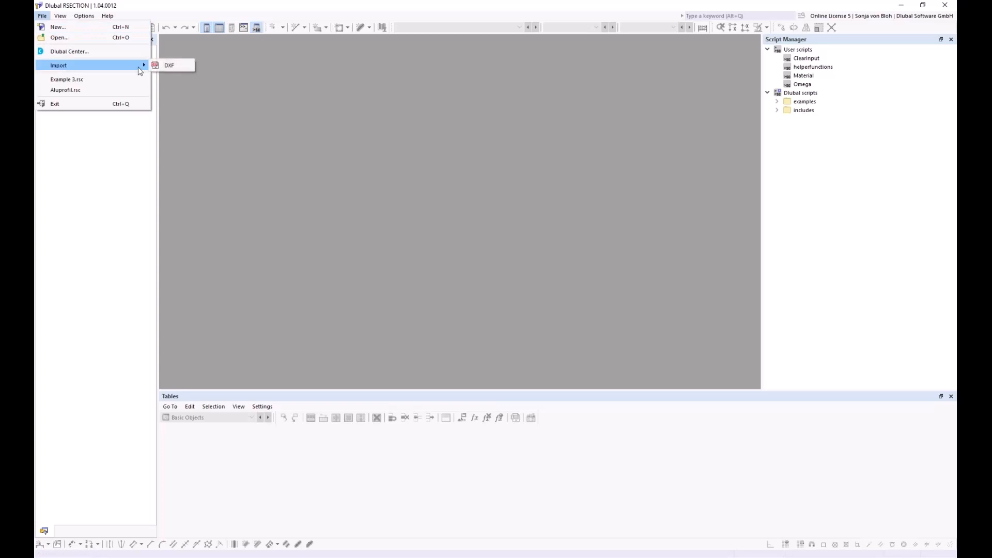
{"action": "left_click", "coordinate": [169, 65]}
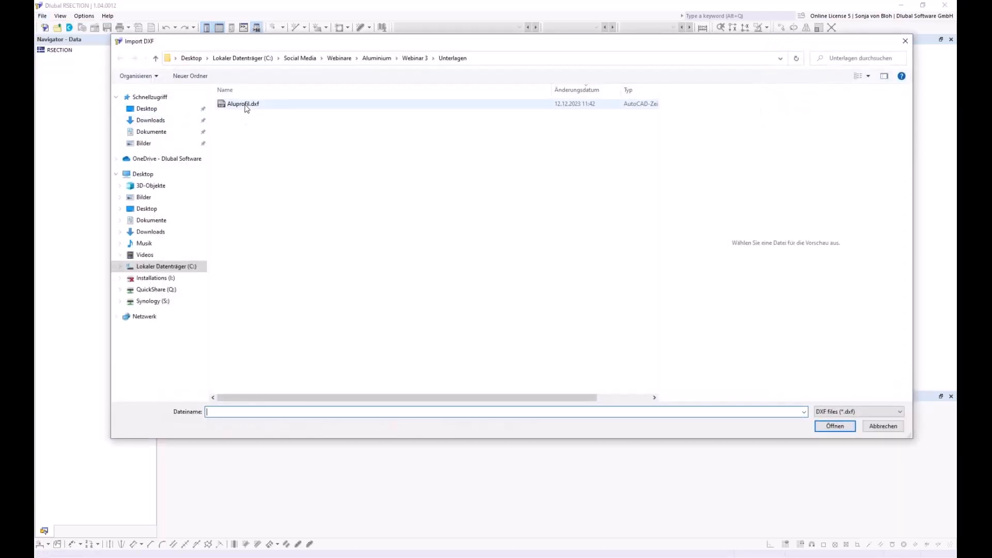
{"action": "left_click", "coordinate": [244, 104]}
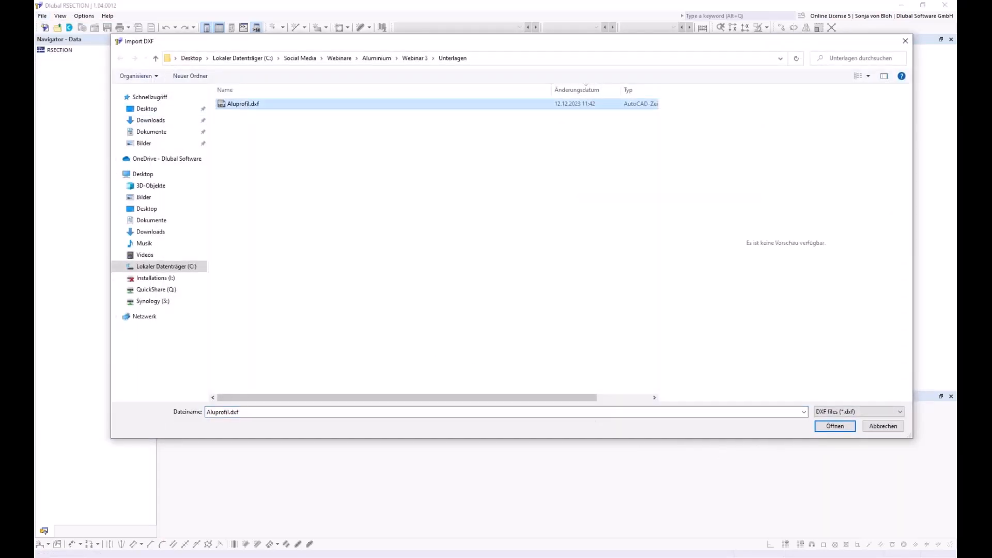
{"action": "left_click", "coordinate": [827, 426]}
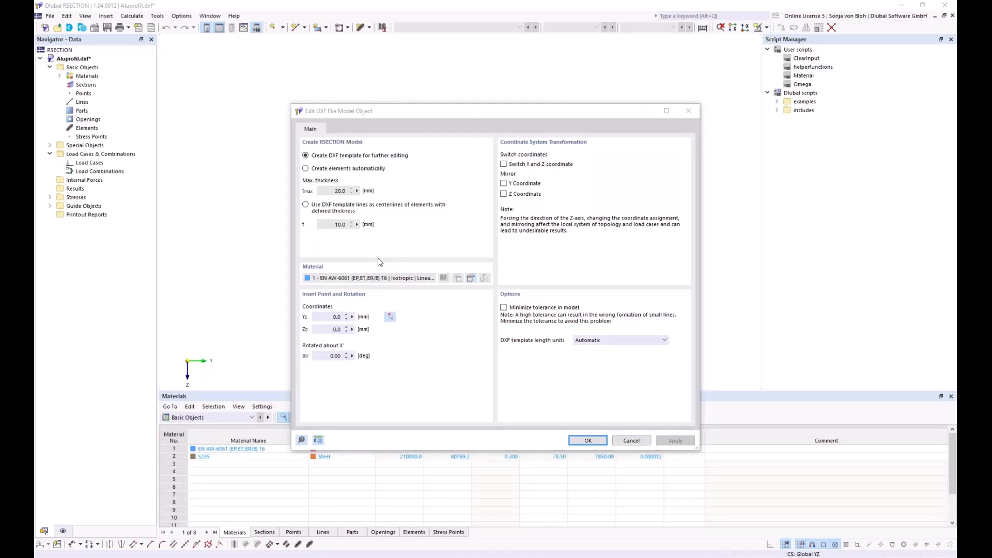
- Import the DXF with 'Create DXF template for further editing' kept, then dismiss the import log
{"action": "left_click", "coordinate": [307, 157]}
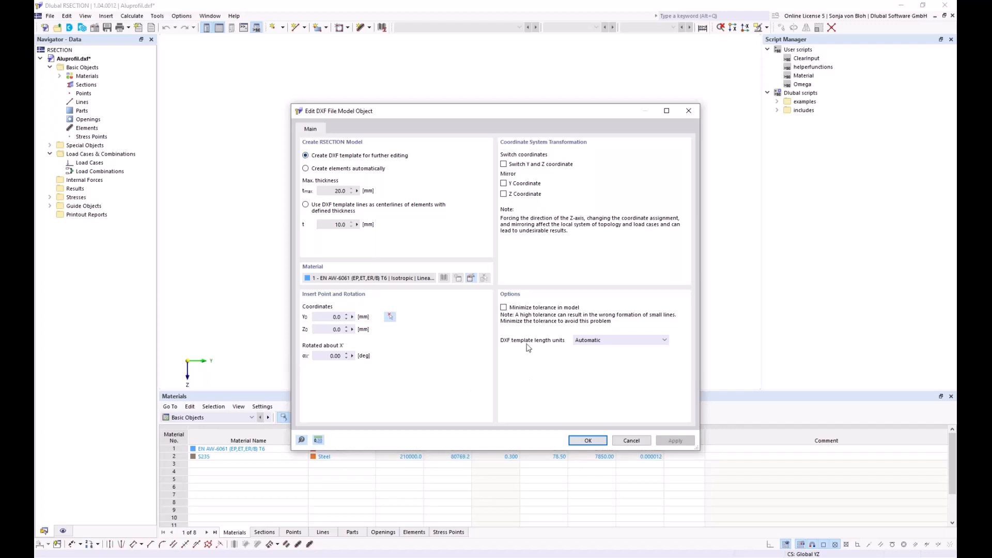
{"action": "left_click", "coordinate": [587, 441]}
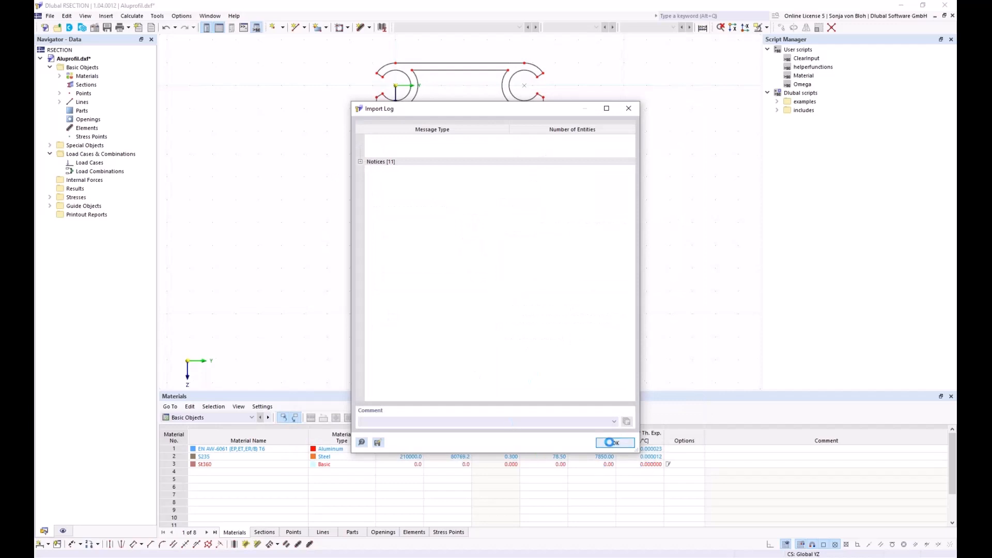
{"action": "left_click", "coordinate": [613, 443]}
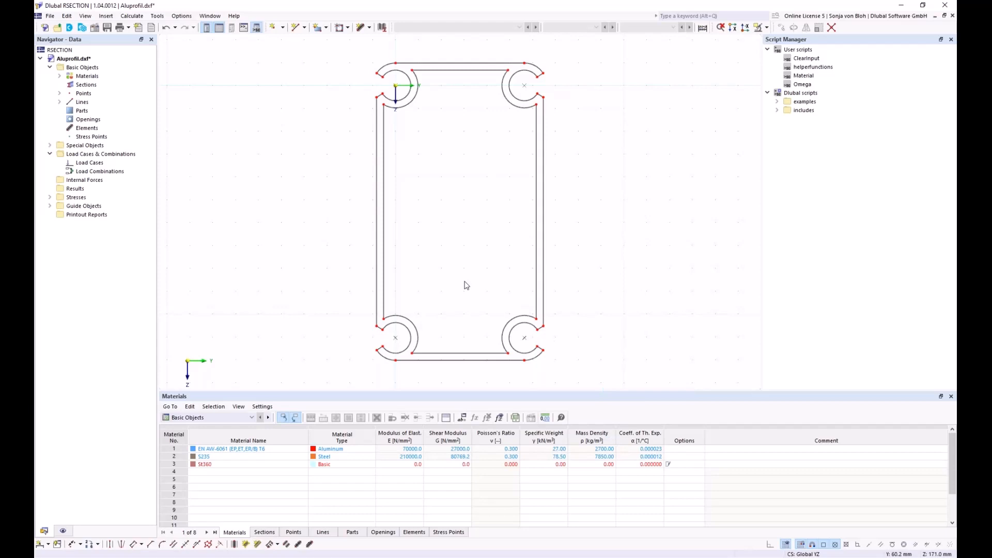
- Create a part from the outline boundary using EN AW-6061 (EP,ET,ER/B) T6 aluminium
{"action": "left_click", "coordinate": [326, 28]}
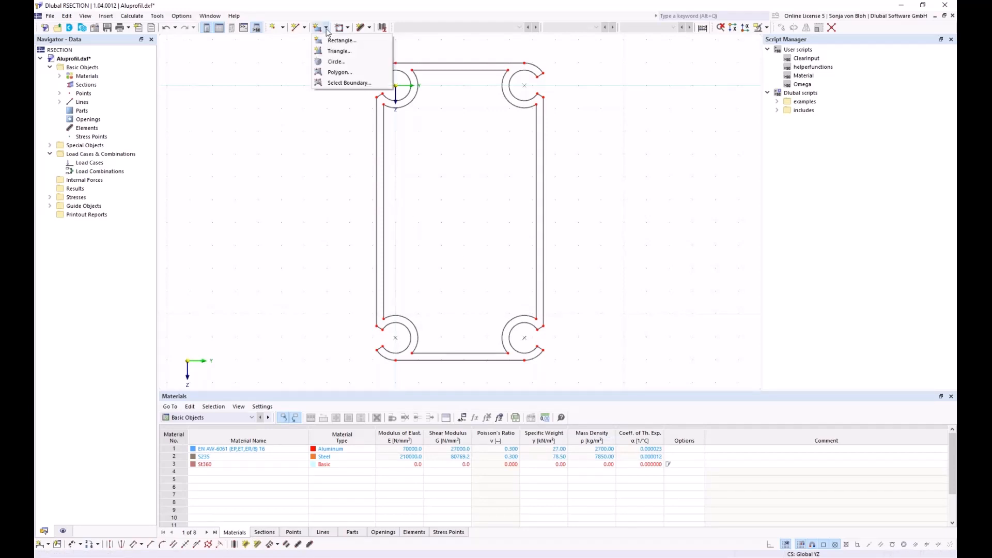
{"action": "left_click", "coordinate": [334, 85]}
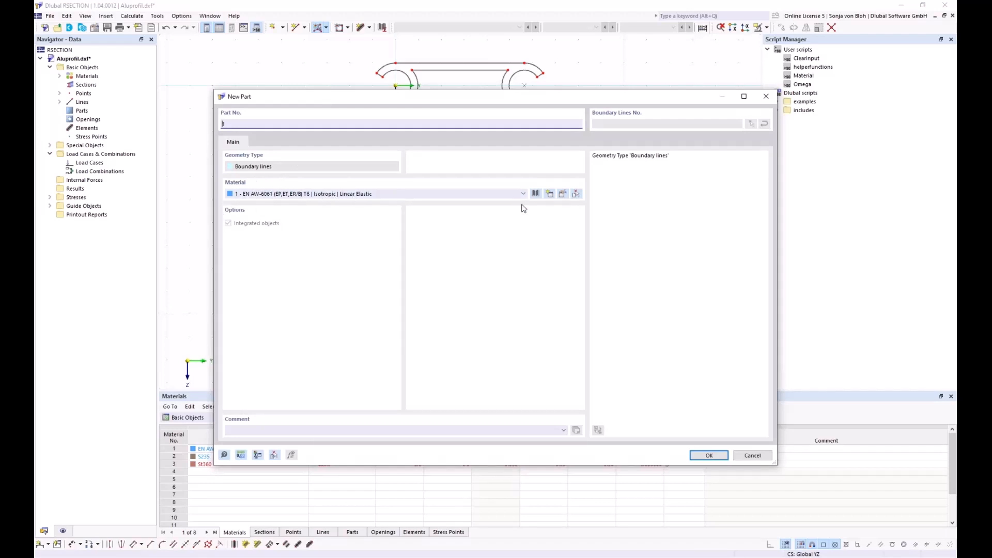
{"action": "left_click", "coordinate": [564, 195]}
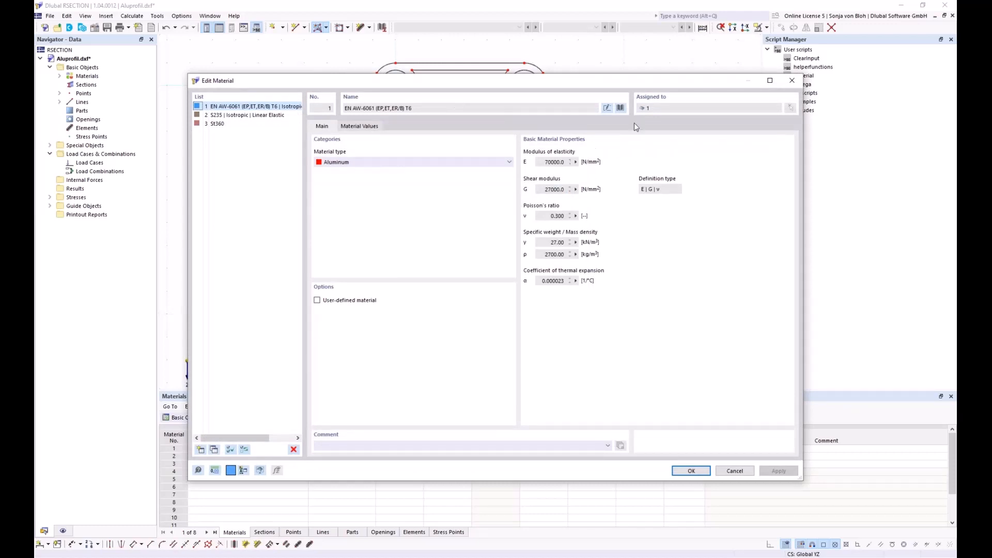
{"action": "left_click", "coordinate": [620, 108]}
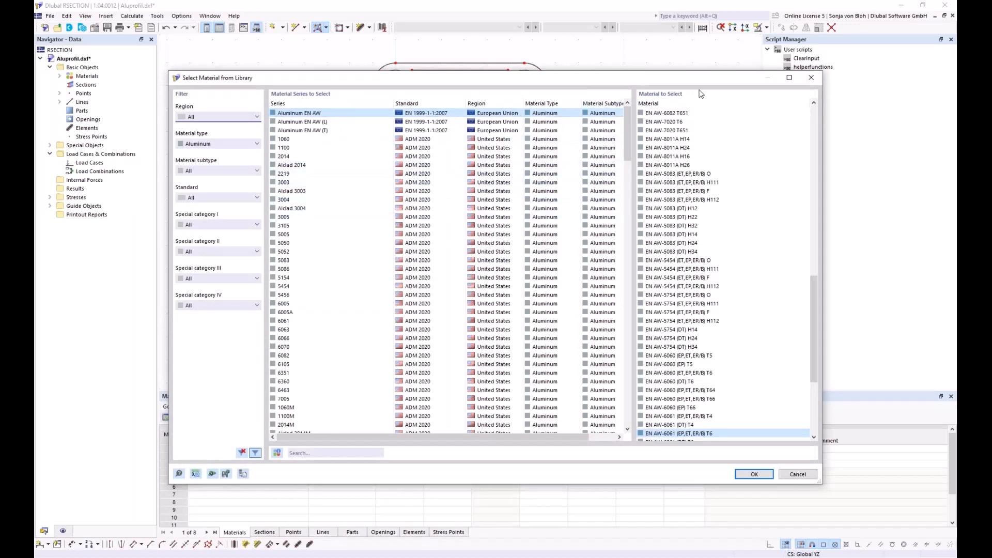
{"action": "left_click", "coordinate": [811, 78]}
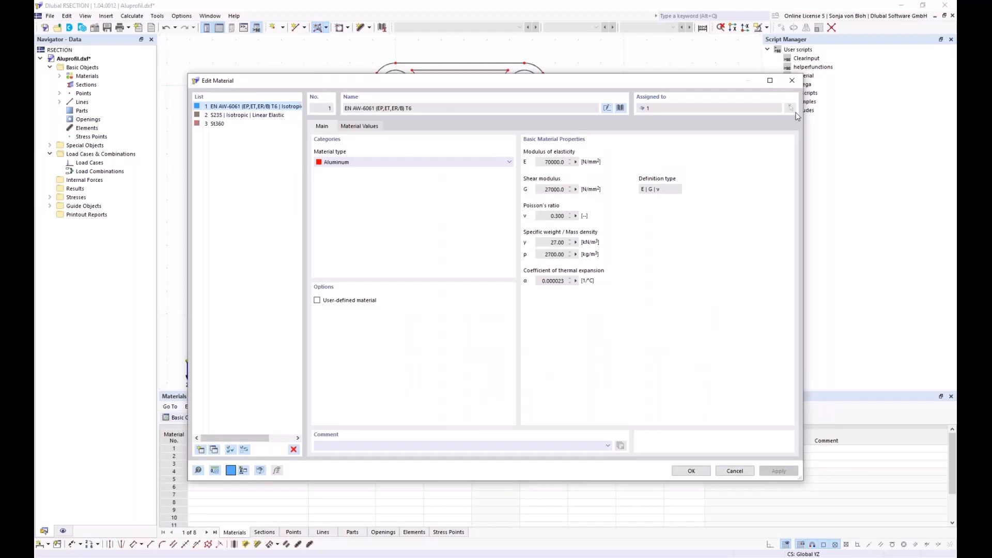
{"action": "left_click", "coordinate": [792, 80]}
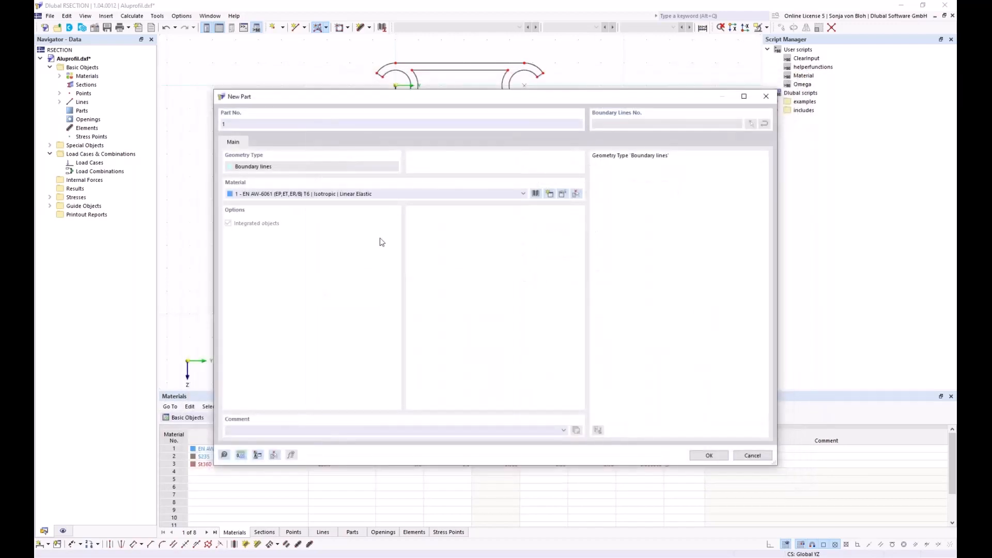
{"action": "left_click", "coordinate": [707, 455]}
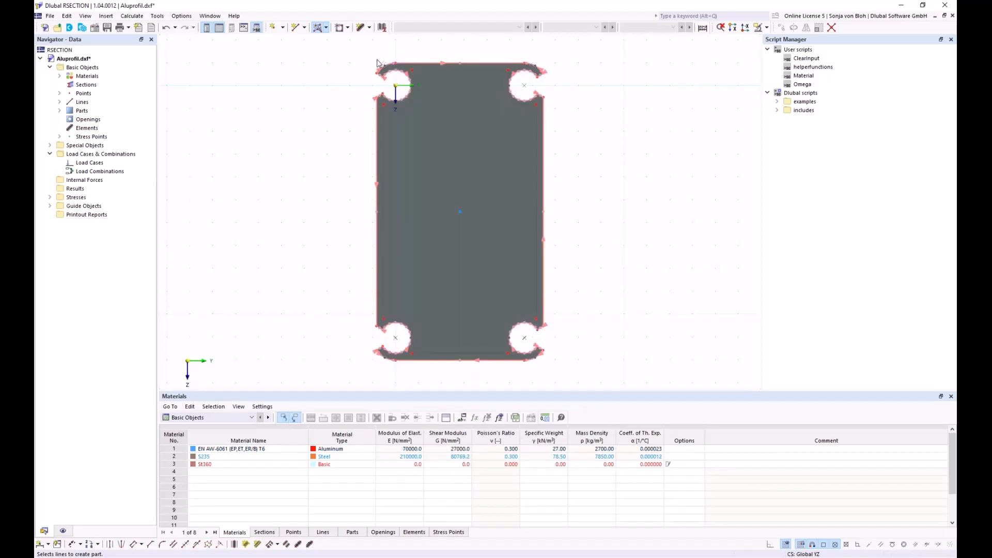
- Turn the inner boundary lines into an opening via Select Boundary
{"action": "left_click", "coordinate": [348, 28]}
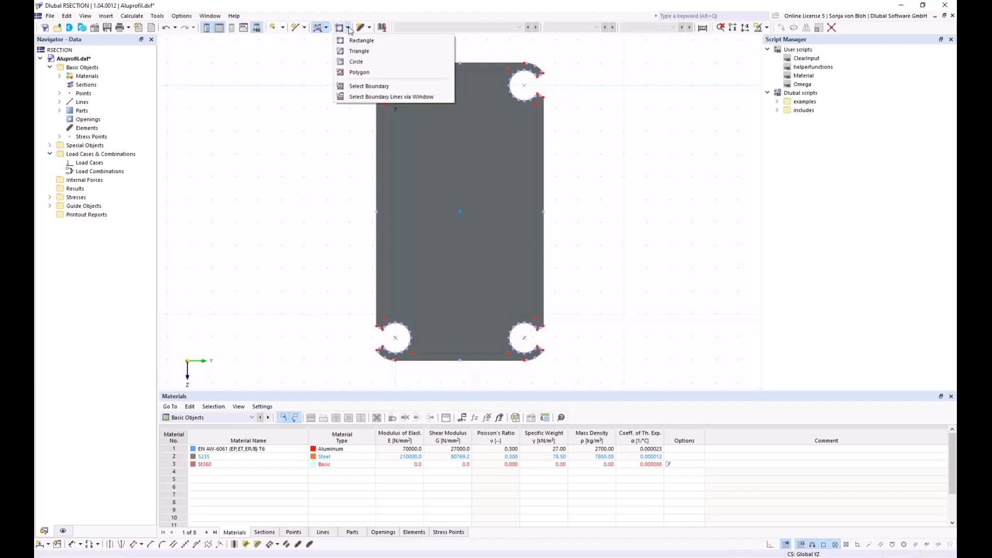
{"action": "left_click", "coordinate": [356, 86]}
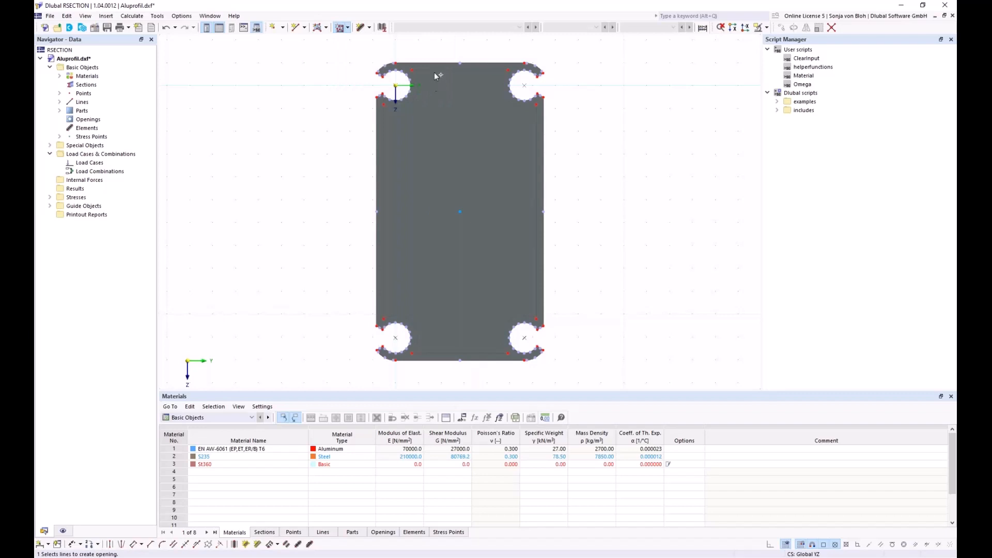
{"action": "left_click", "coordinate": [395, 85]}
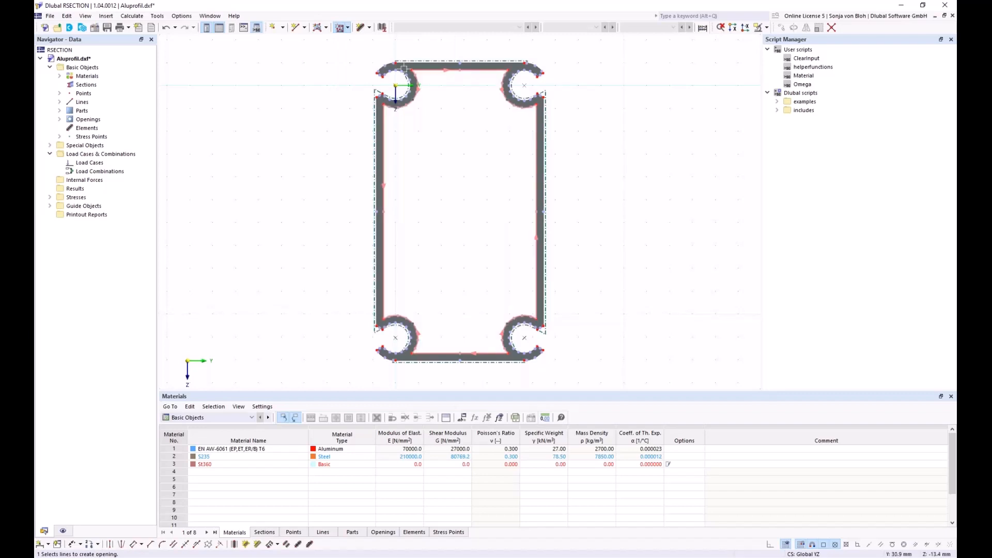
{"action": "key", "text": "Escape"}
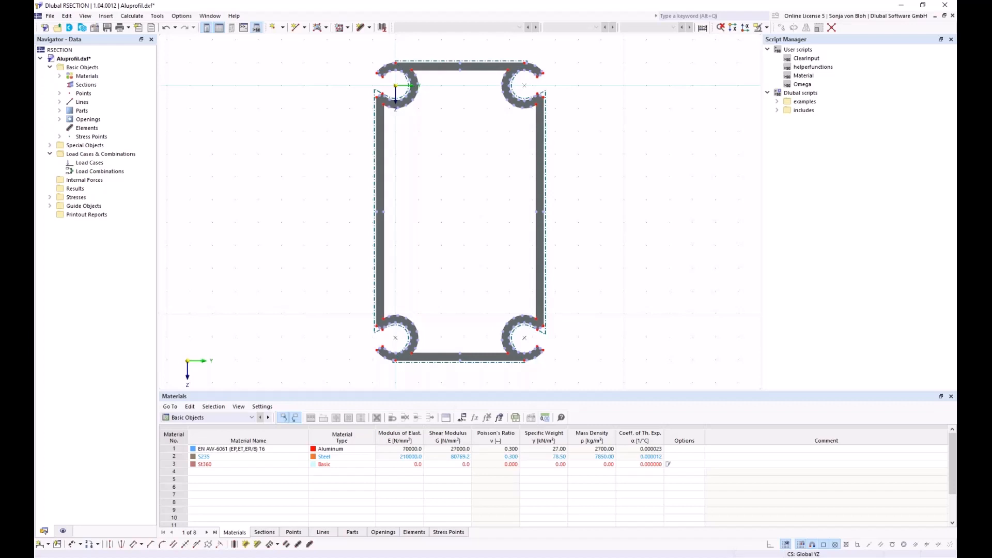
- Create centre elements between the parallel edges of the top flange, left web and left hook
{"action": "left_click", "coordinate": [234, 545]}
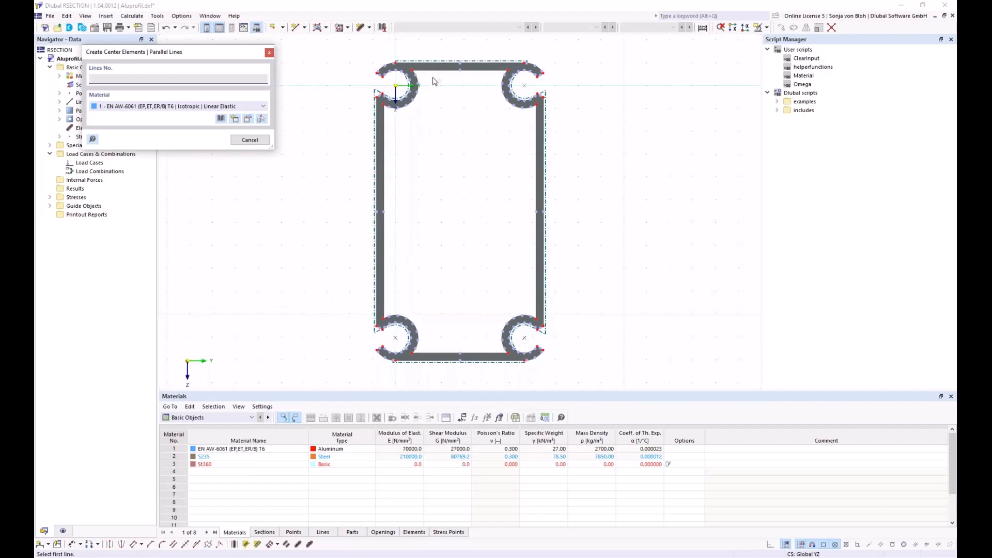
{"action": "scroll", "coordinate": [433, 81], "scroll_direction": "up", "scroll_amount": 2}
{"action": "left_click", "coordinate": [436, 61]}
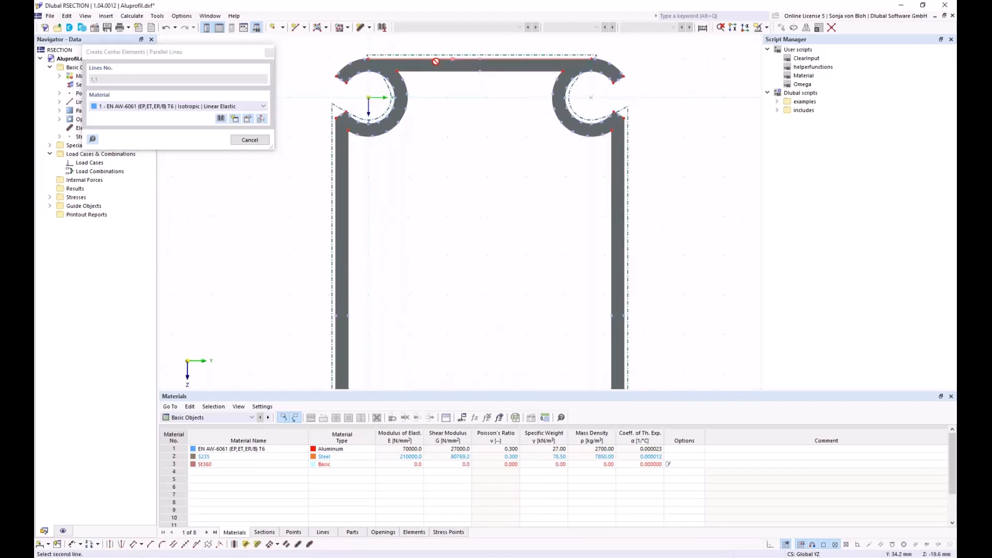
{"action": "left_click", "coordinate": [437, 71]}
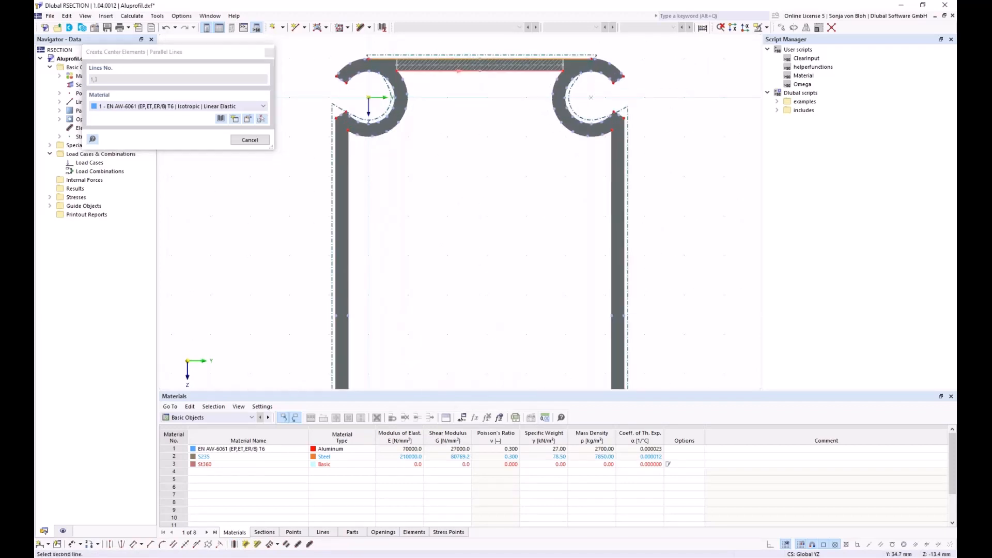
{"action": "left_click", "coordinate": [336, 177]}
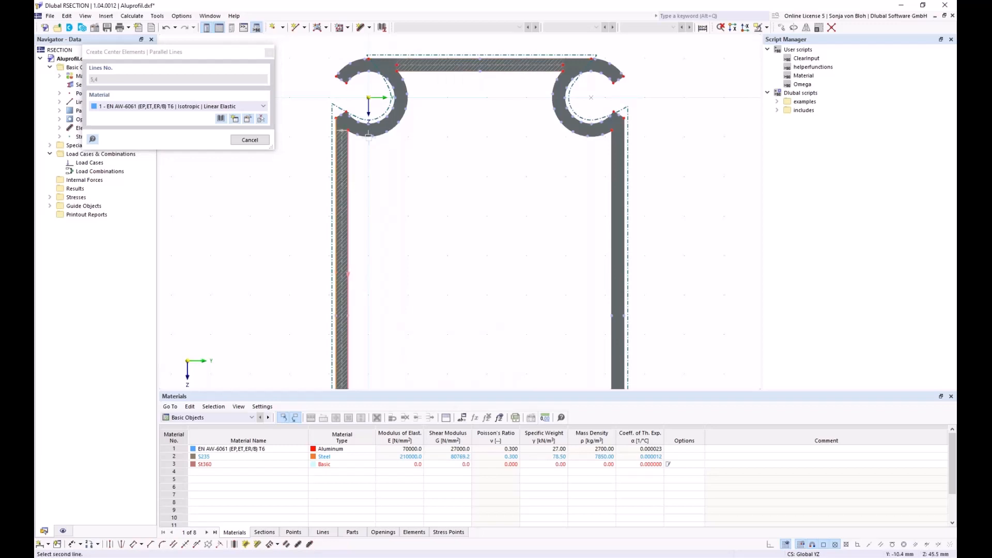
{"action": "scroll", "coordinate": [381, 126], "scroll_direction": "up", "scroll_amount": 1}
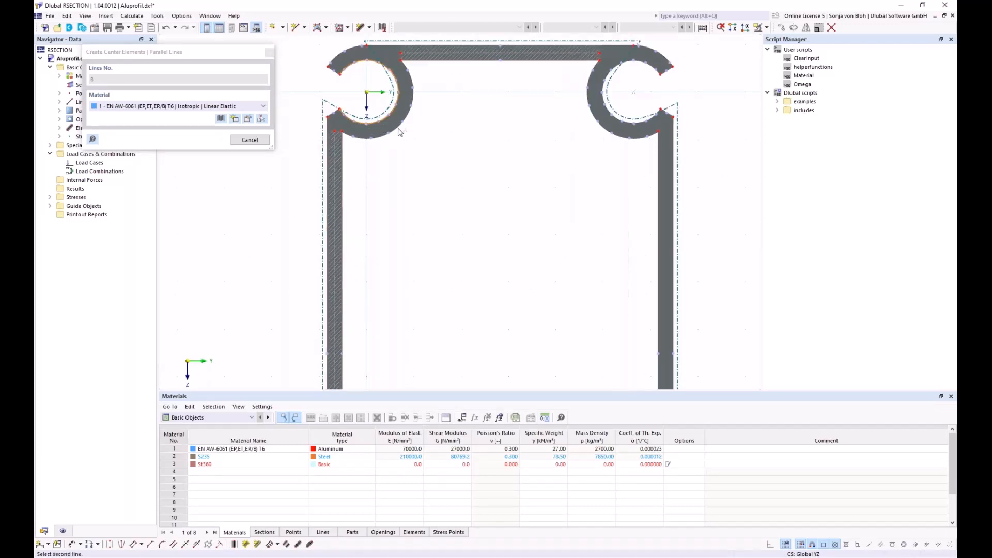
{"action": "left_click", "coordinate": [398, 132]}
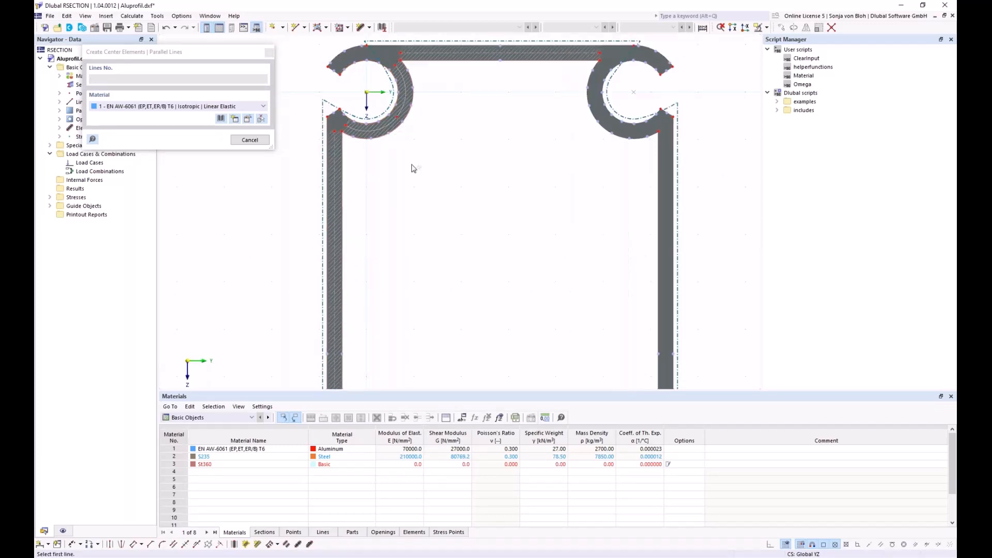
{"action": "key", "text": "Escape"}
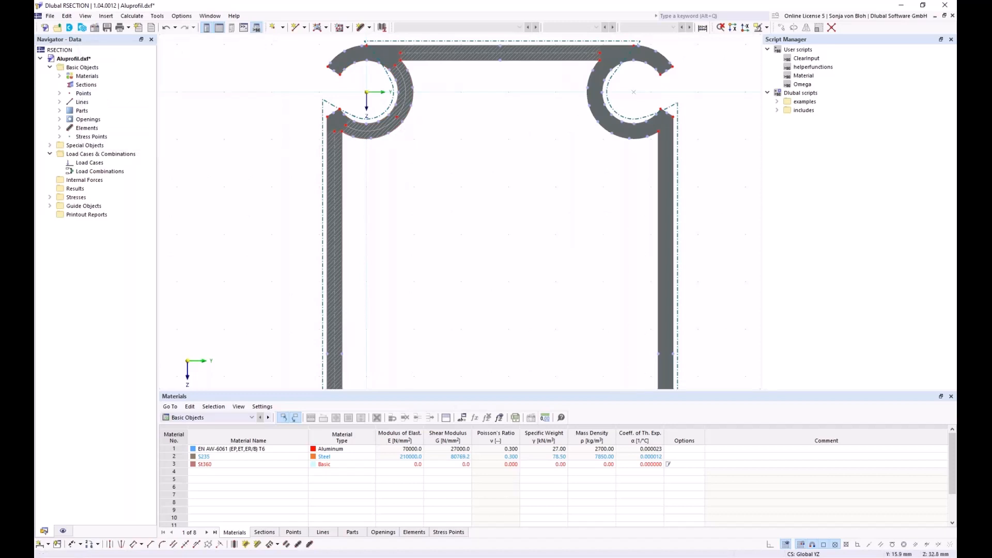
{"action": "middle_click_drag", "start_coordinate": [355, 139], "coordinate": [350, 237]}
{"action": "scroll", "coordinate": [351, 236], "scroll_direction": "up", "scroll_amount": 2}
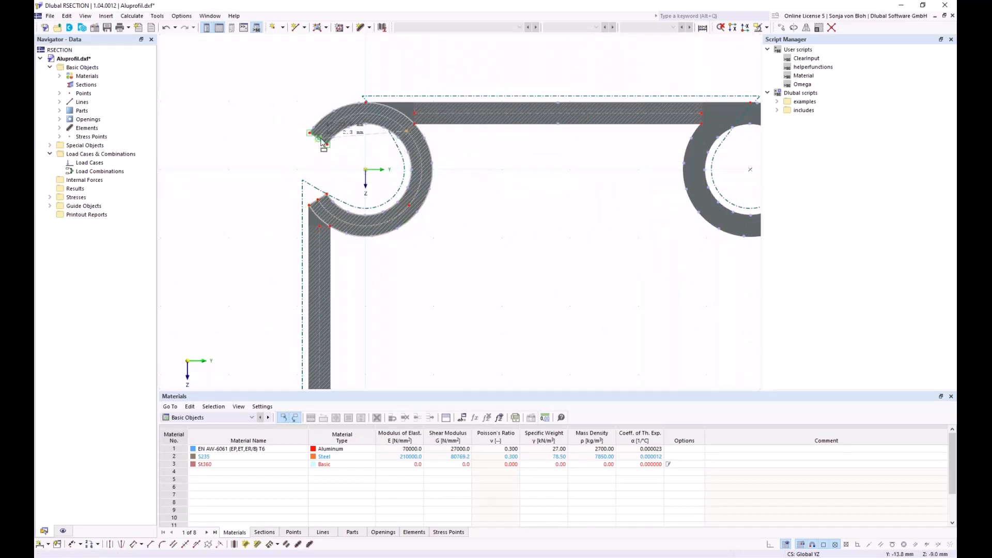
{"action": "scroll", "coordinate": [401, 132], "scroll_direction": "down", "scroll_amount": 3}
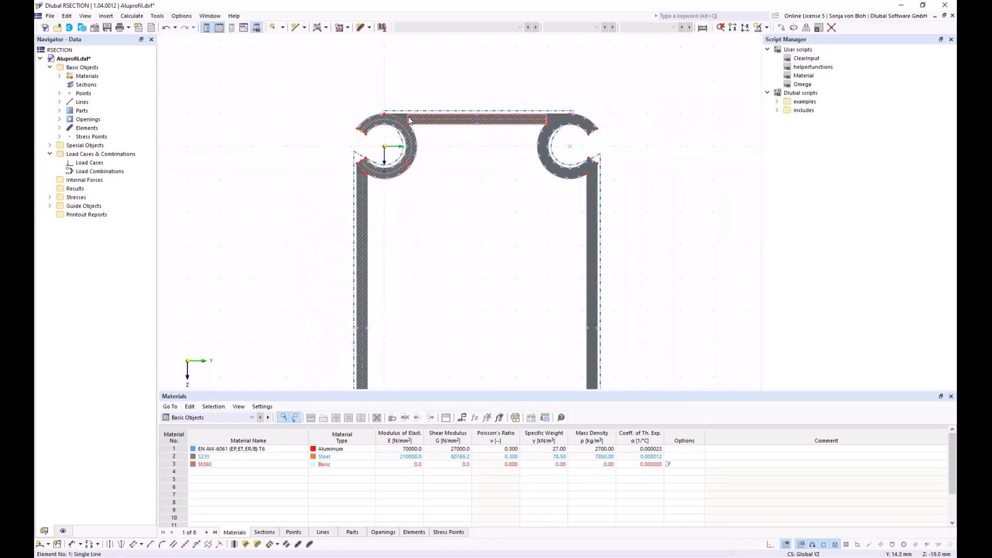
- Divide the left leg element with n intermediate points
{"action": "left_click", "coordinate": [409, 121]}
{"action": "scroll", "coordinate": [362, 179], "scroll_direction": "up", "scroll_amount": 3}
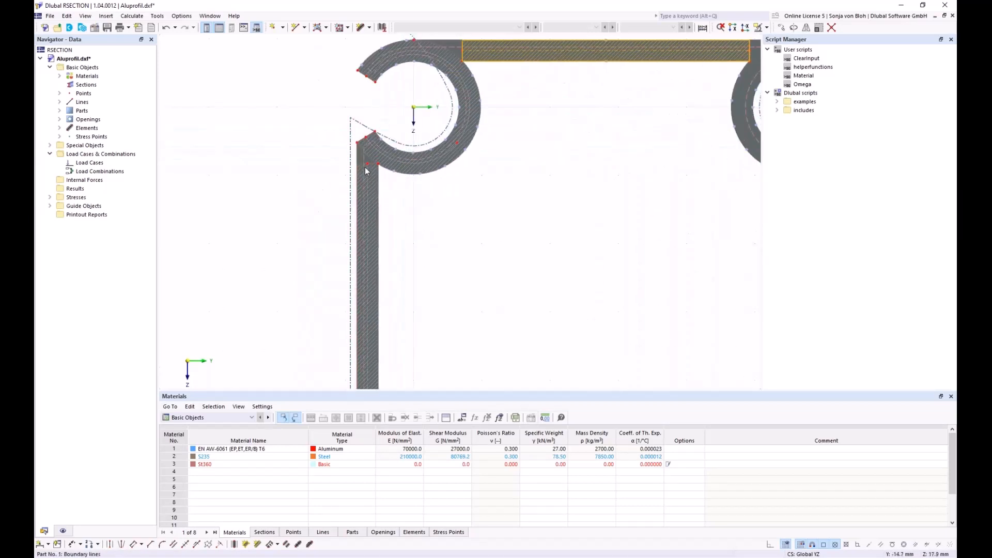
{"action": "right_click", "coordinate": [363, 167]}
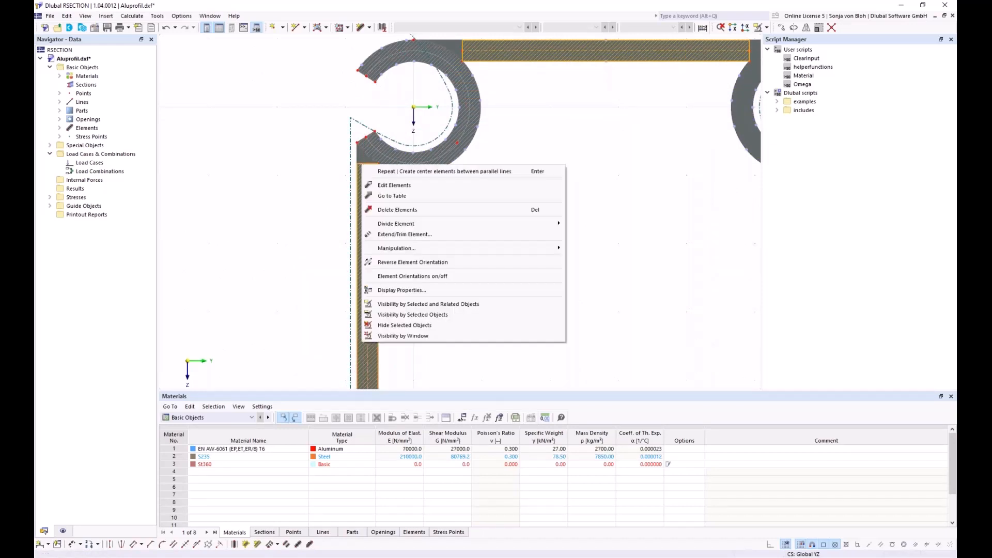
{"action": "mouse_move", "coordinate": [411, 224]}
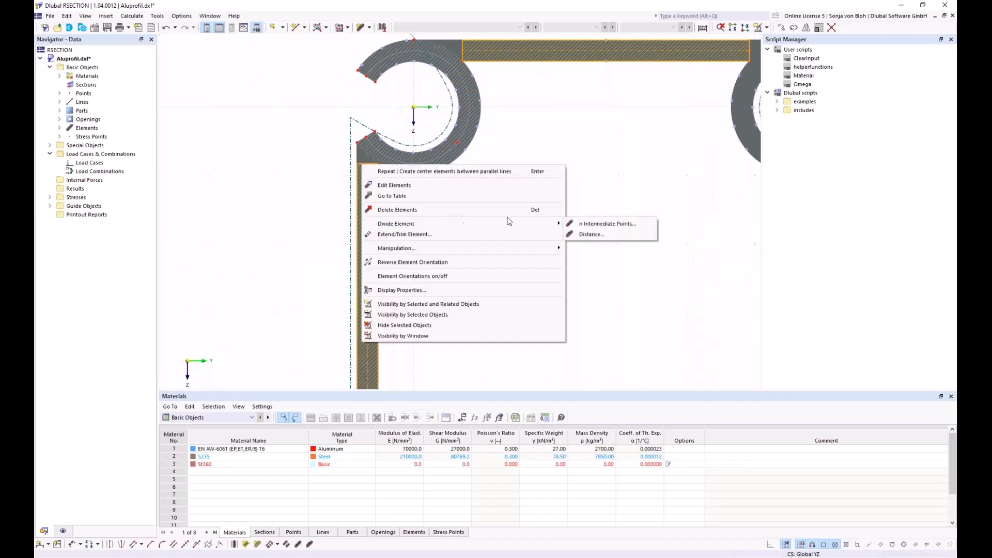
{"action": "left_click", "coordinate": [595, 227]}
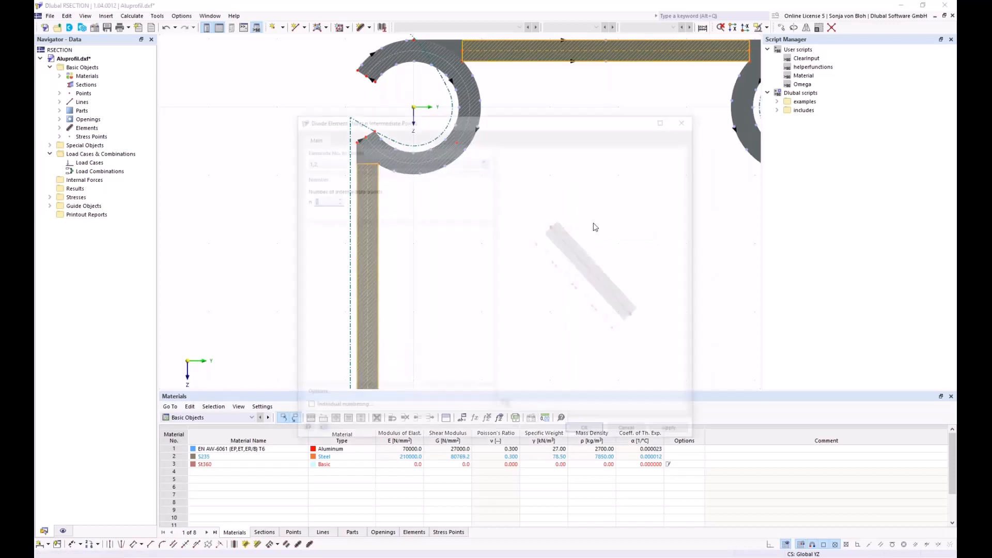
{"action": "left_click", "coordinate": [589, 433]}
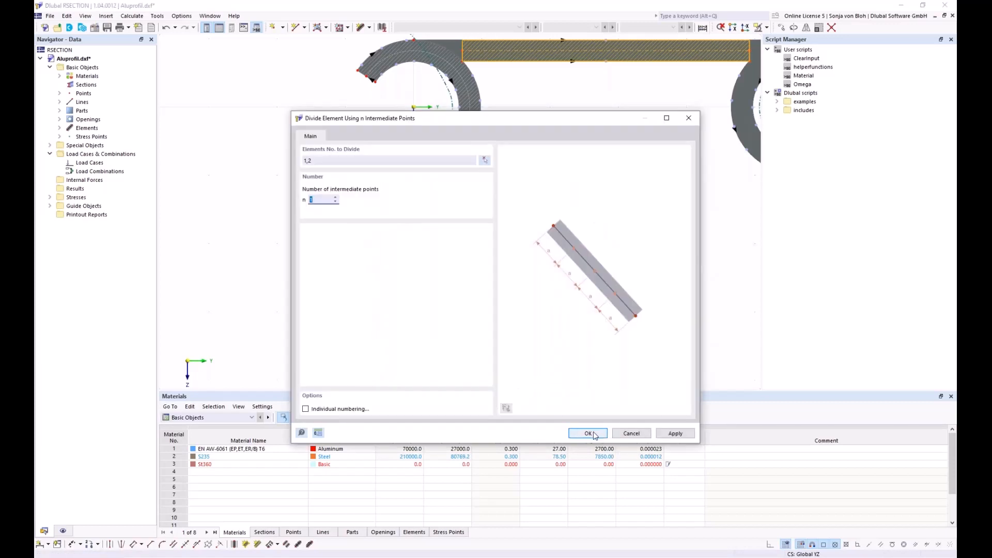
{"action": "scroll", "coordinate": [376, 206], "scroll_direction": "down", "scroll_amount": 5}
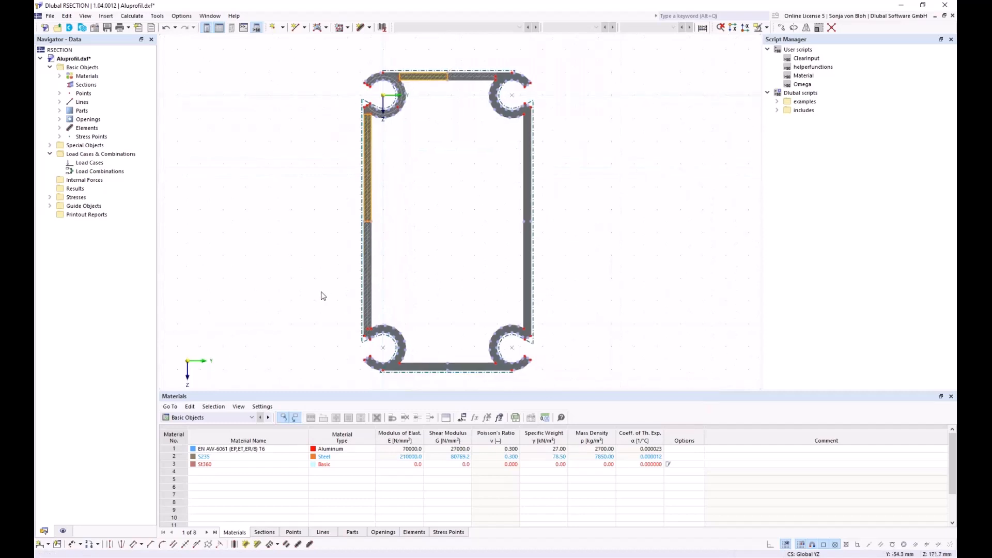
{"action": "left_click", "coordinate": [324, 328]}
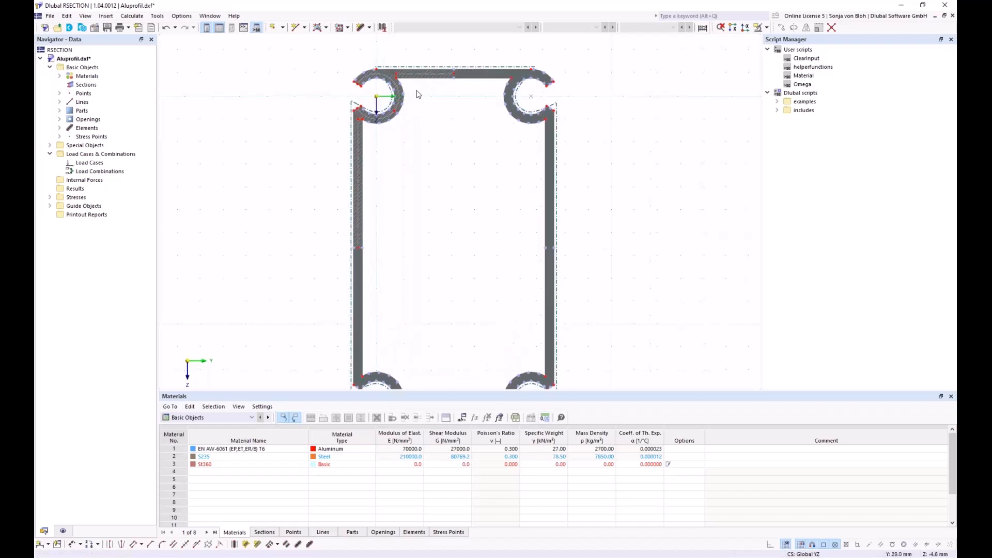
{"action": "scroll", "coordinate": [422, 102], "scroll_direction": "up", "scroll_amount": 2}
{"action": "scroll", "coordinate": [431, 159], "scroll_direction": "up", "scroll_amount": 2}
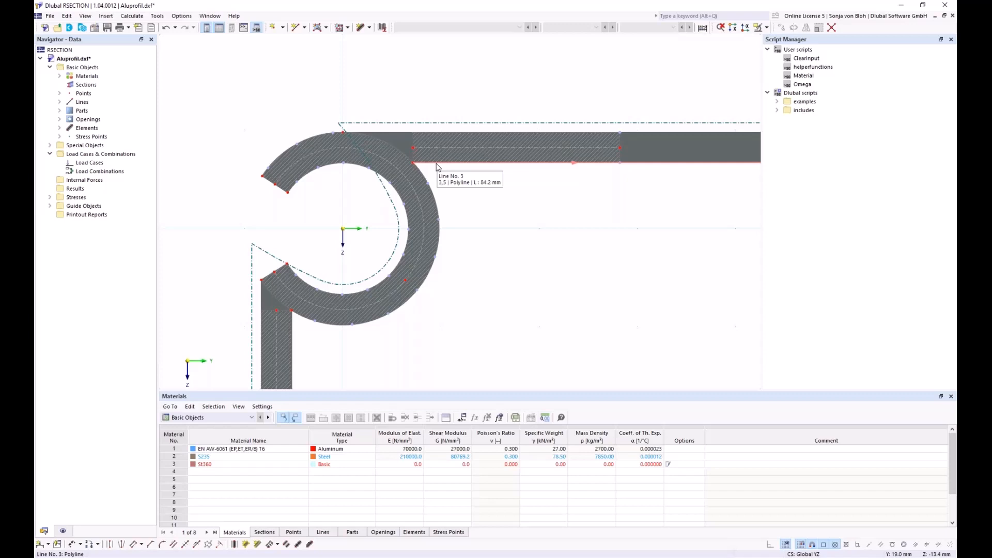
{"action": "left_click", "coordinate": [412, 145]}
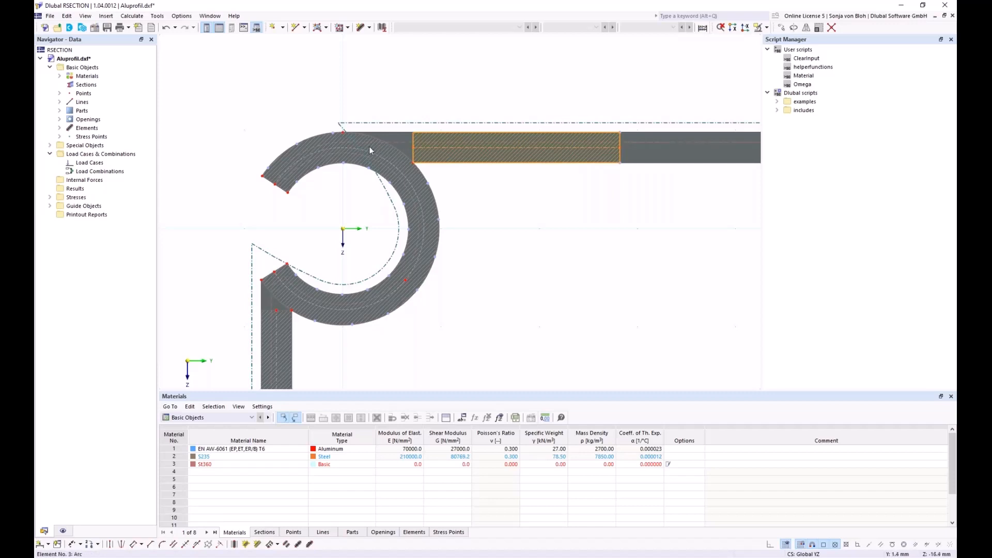
{"action": "right_click", "coordinate": [414, 142]}
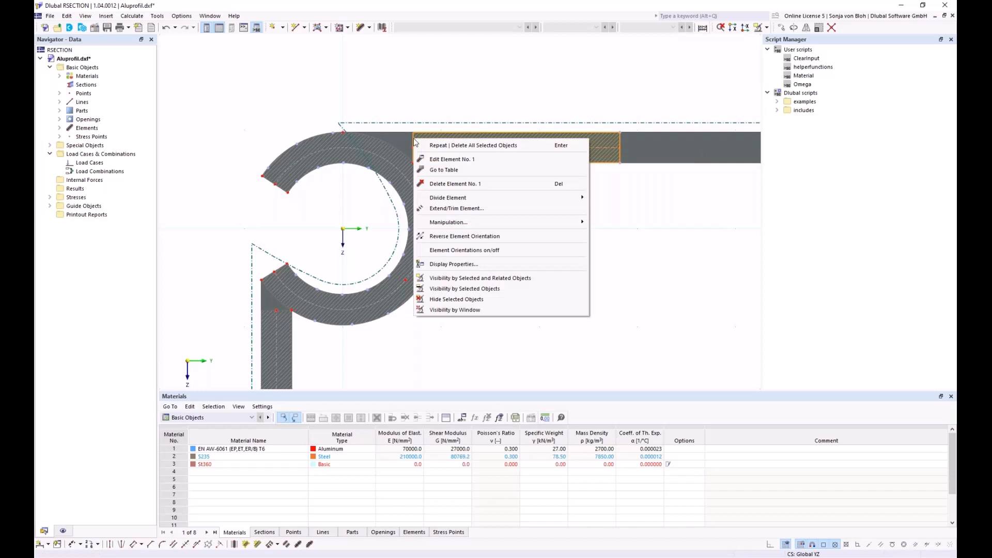
{"action": "left_click", "coordinate": [438, 210]}
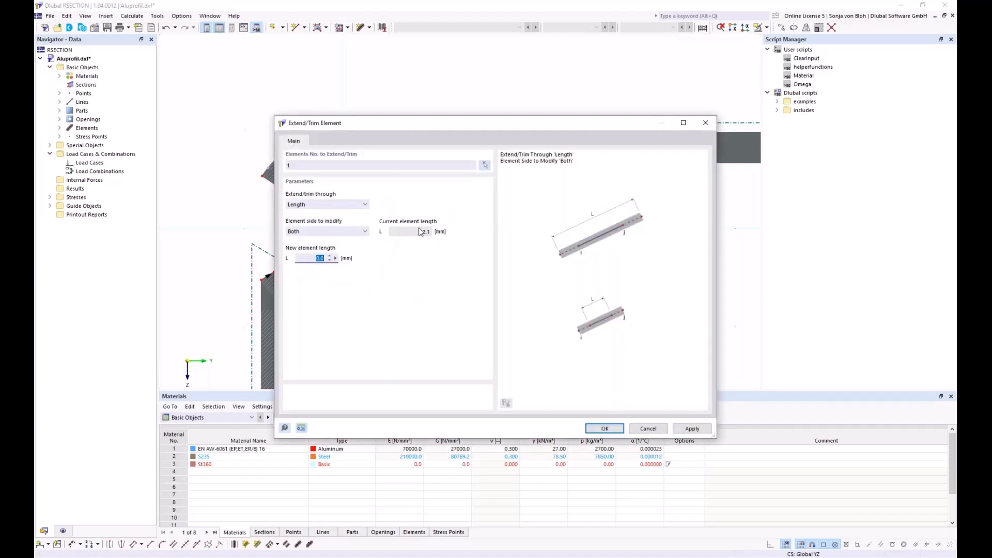
{"action": "left_click", "coordinate": [359, 205]}
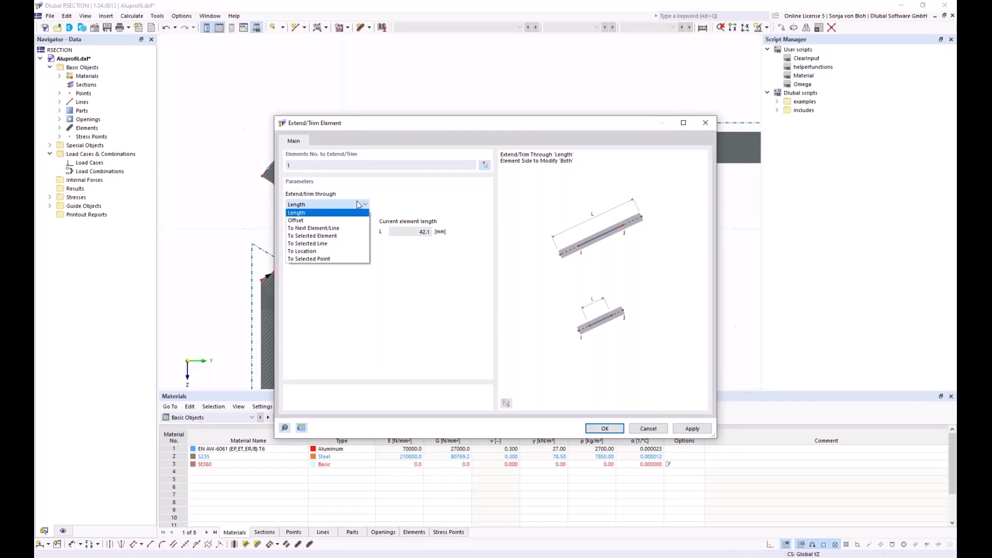
{"action": "left_click", "coordinate": [337, 228]}
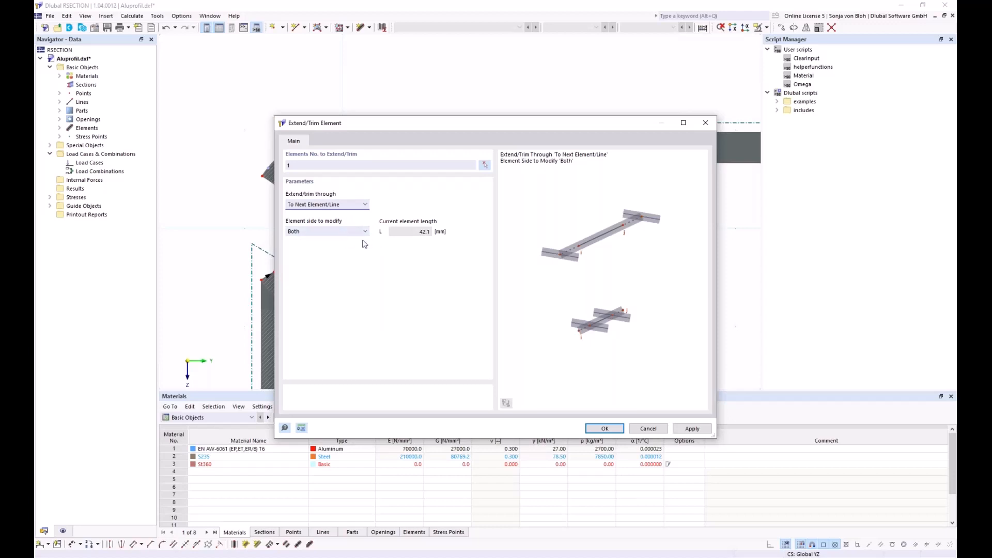
{"action": "left_click_drag", "start_coordinate": [403, 133], "coordinate": [391, 222]}
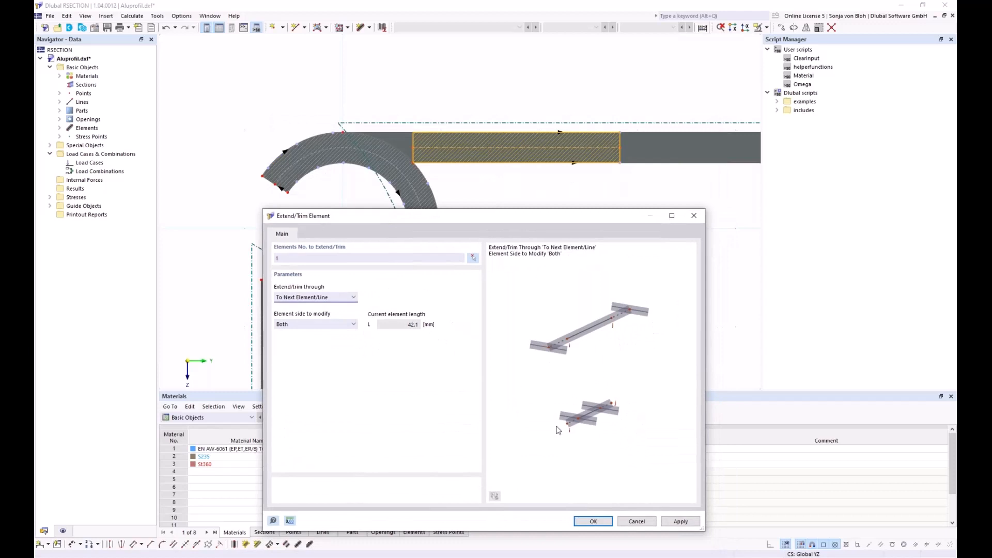
{"action": "left_click", "coordinate": [638, 522]}
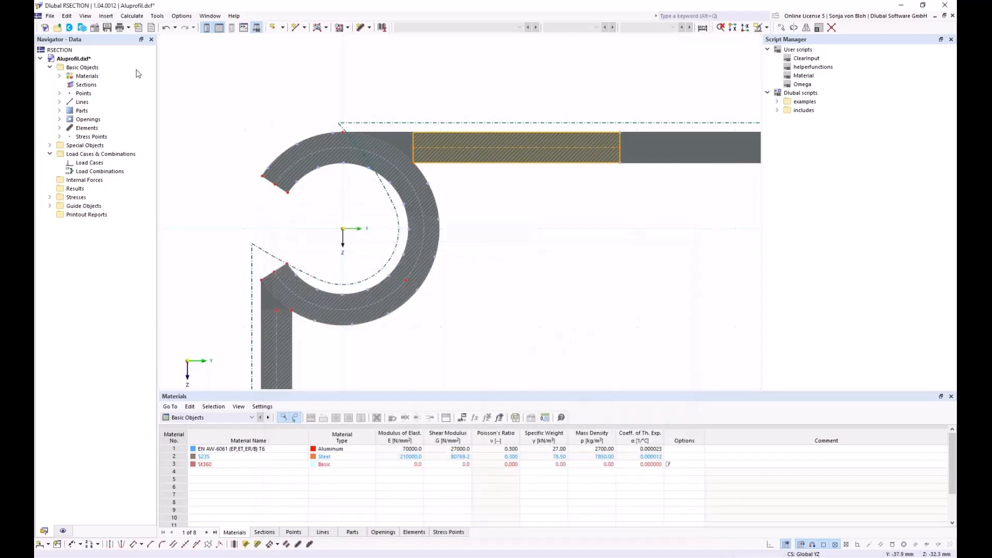
- Show element orientation arrows, then bring up Extend/Trim Element for element 1
{"action": "left_click", "coordinate": [63, 531]}
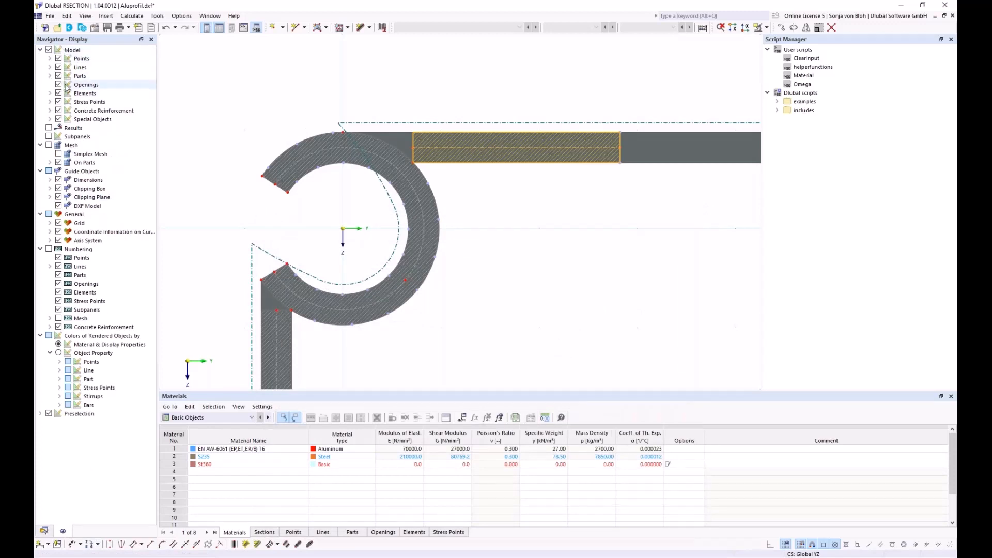
{"action": "left_click", "coordinate": [50, 93]}
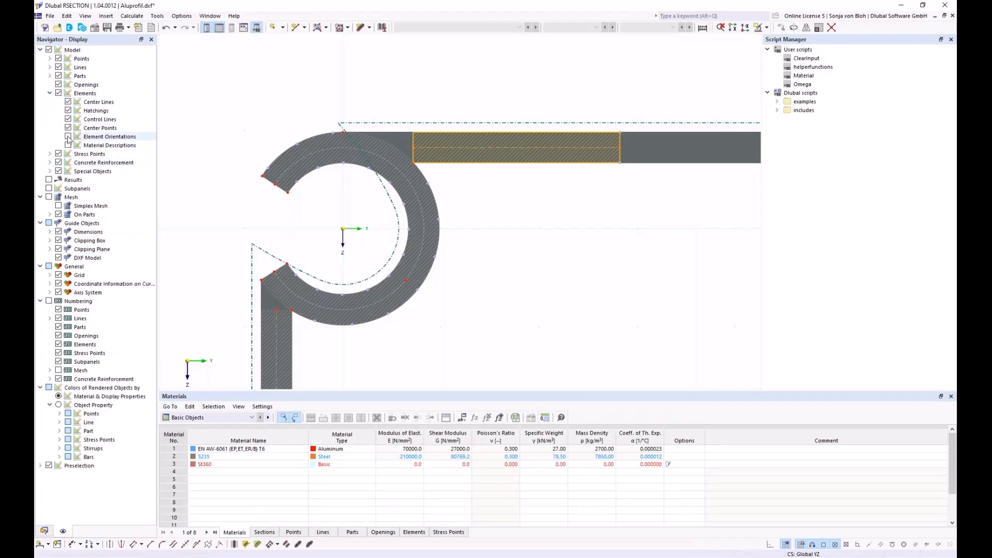
{"action": "left_click", "coordinate": [67, 137]}
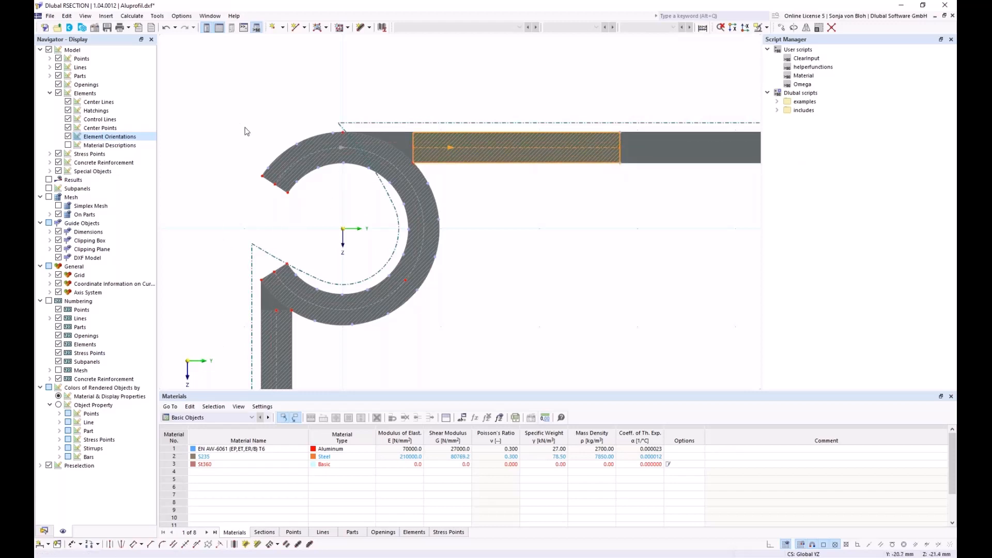
{"action": "right_click", "coordinate": [413, 140]}
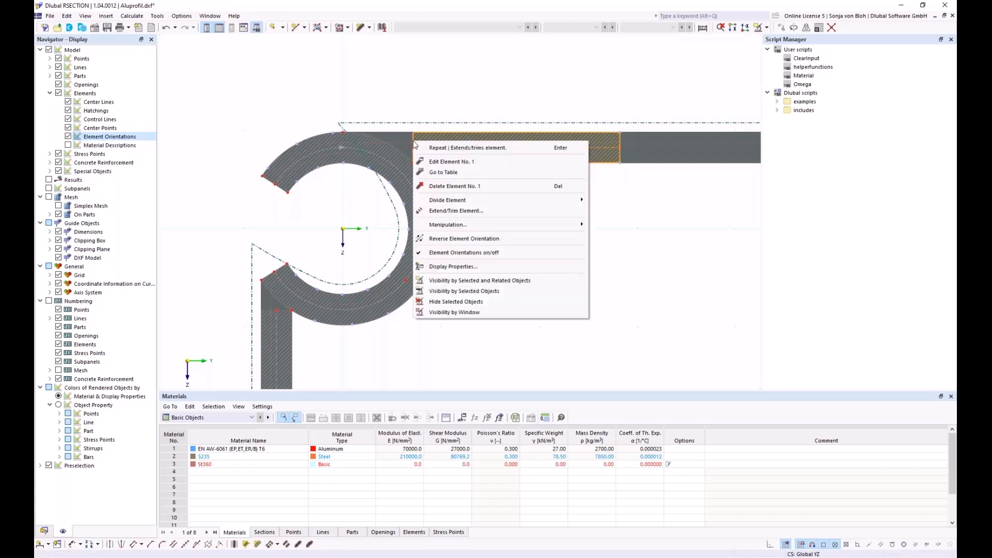
{"action": "left_click", "coordinate": [442, 210]}
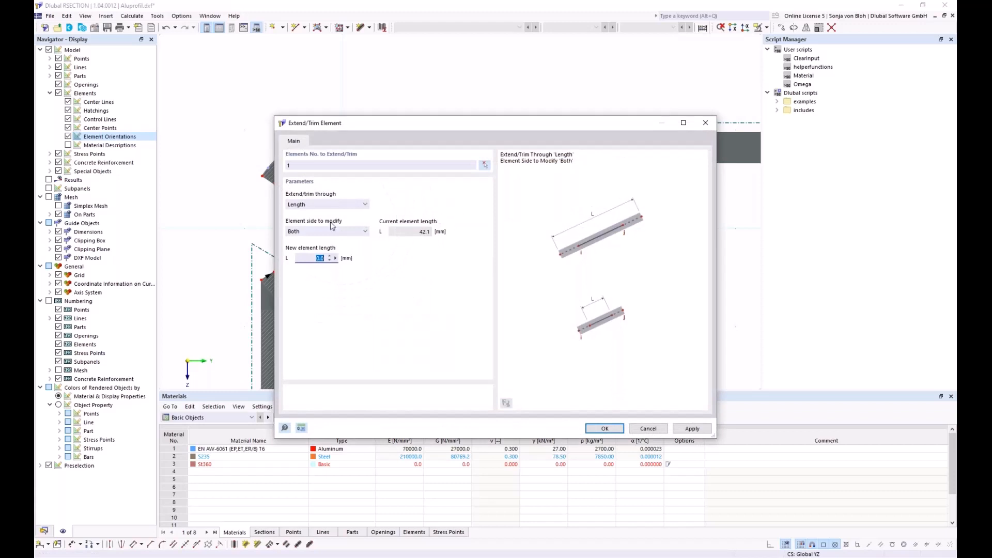
- Extend element 1 at its Start side To Next Element/Line
{"action": "left_click", "coordinate": [343, 205]}
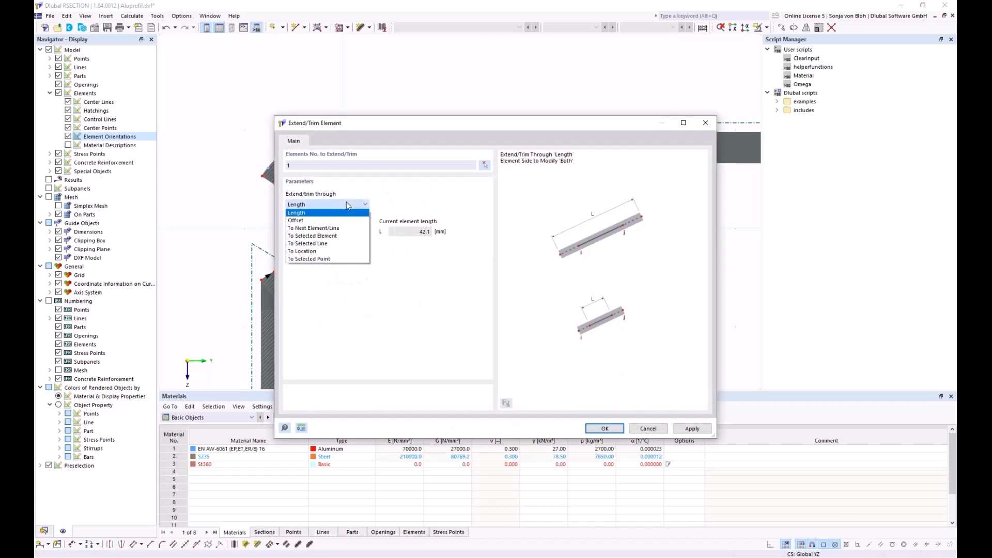
{"action": "left_click", "coordinate": [328, 232]}
{"action": "left_click_drag", "start_coordinate": [404, 127], "coordinate": [412, 256]}
{"action": "left_click", "coordinate": [343, 360]}
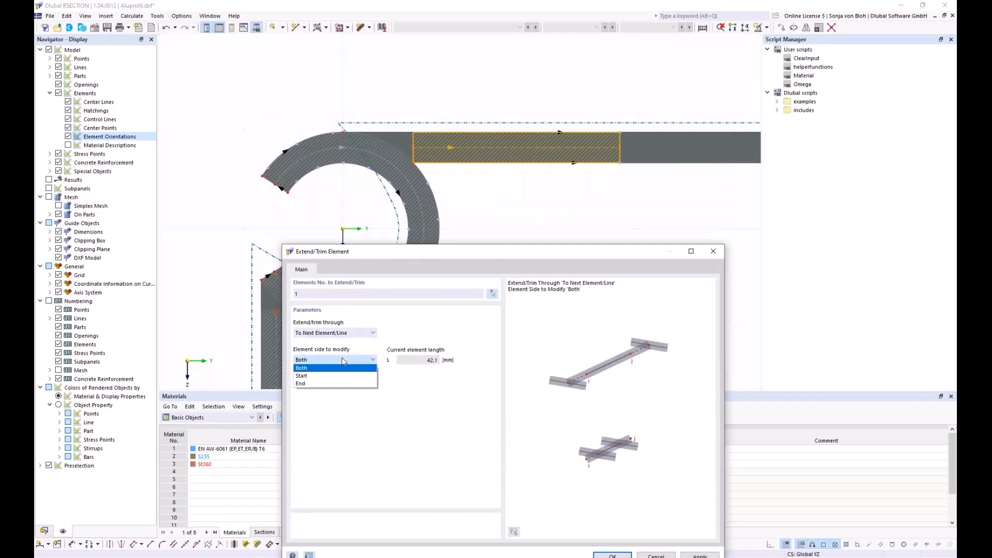
{"action": "left_click", "coordinate": [329, 375]}
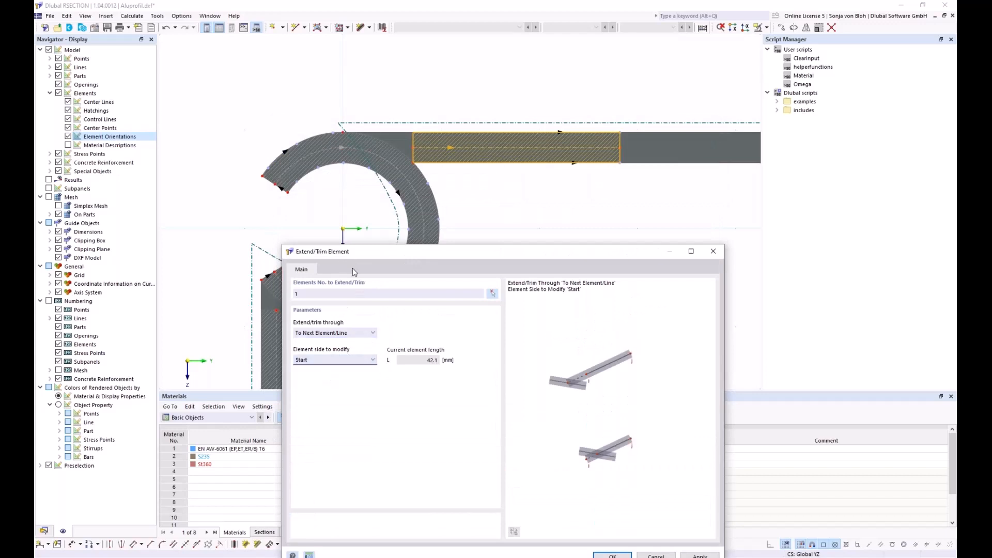
{"action": "left_click_drag", "start_coordinate": [360, 256], "coordinate": [337, 145]}
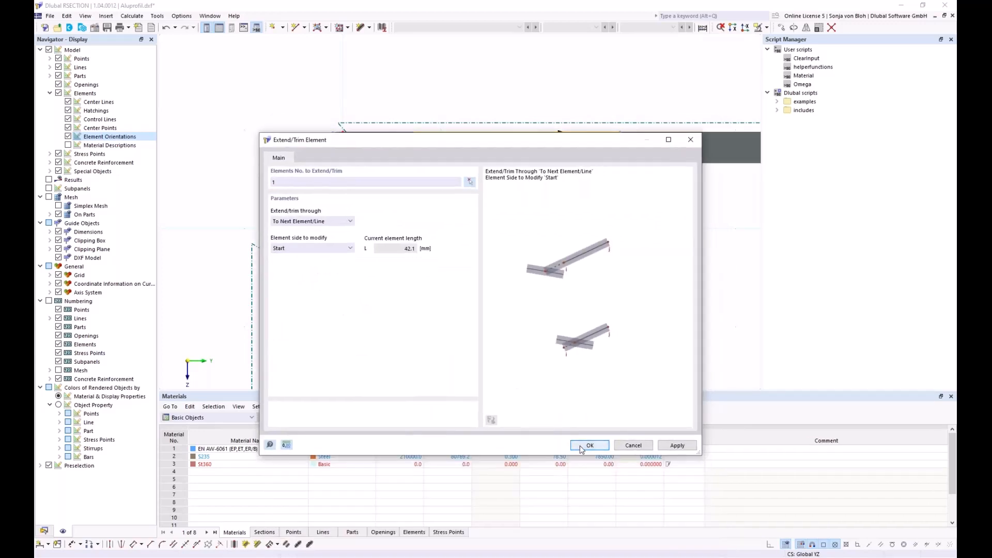
{"action": "left_click", "coordinate": [589, 445]}
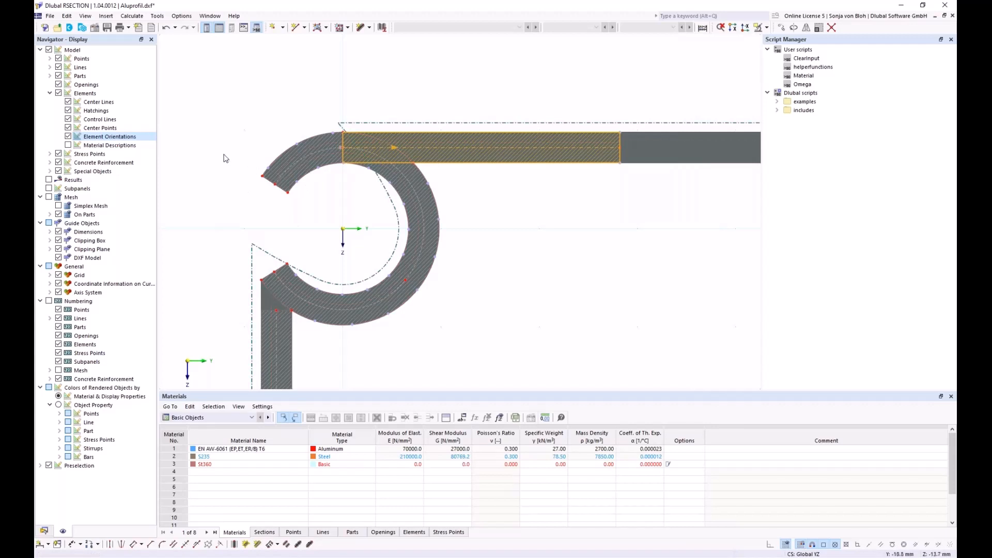
{"action": "left_click", "coordinate": [44, 531]}
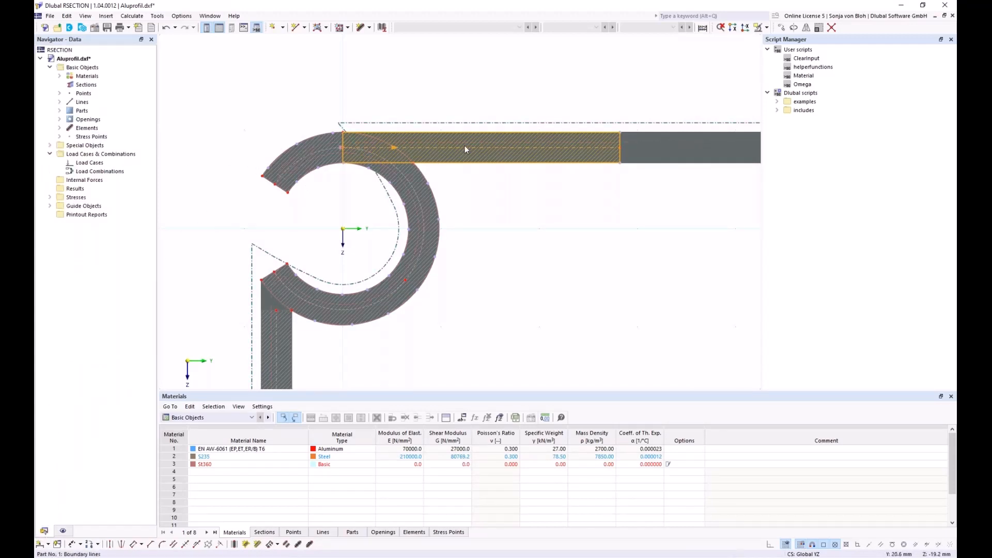
{"action": "left_click", "coordinate": [59, 127]}
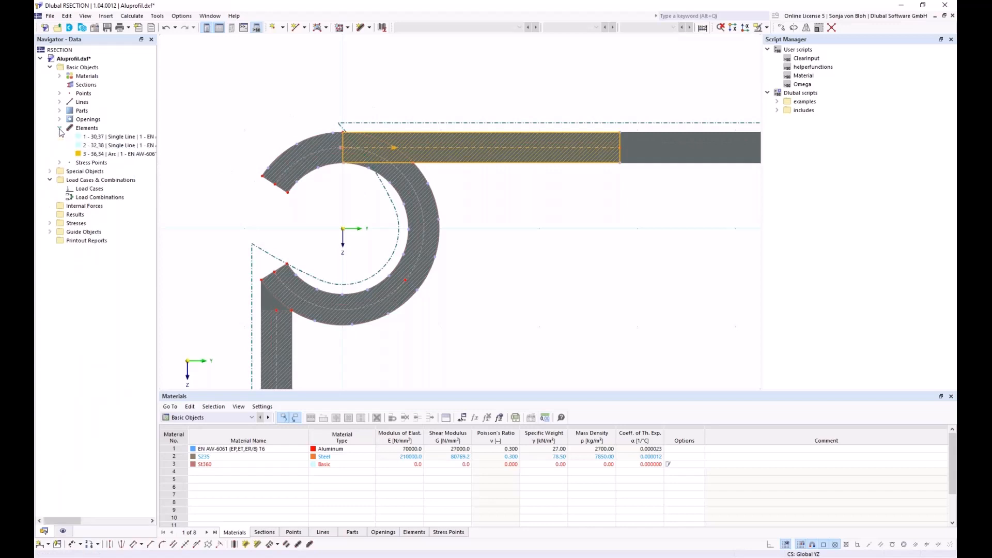
{"action": "left_click", "coordinate": [831, 27]}
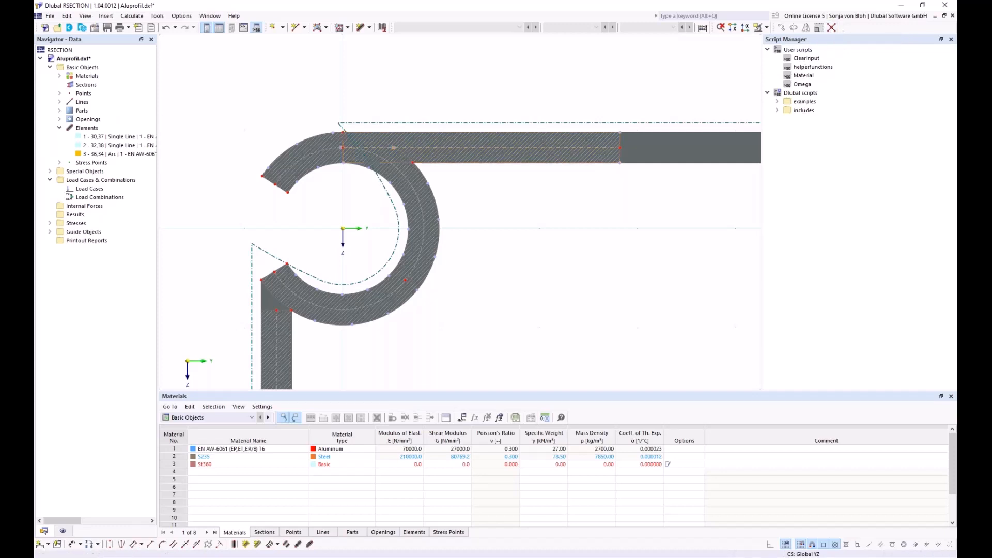
{"action": "left_click_drag", "start_coordinate": [234, 98], "coordinate": [549, 307]}
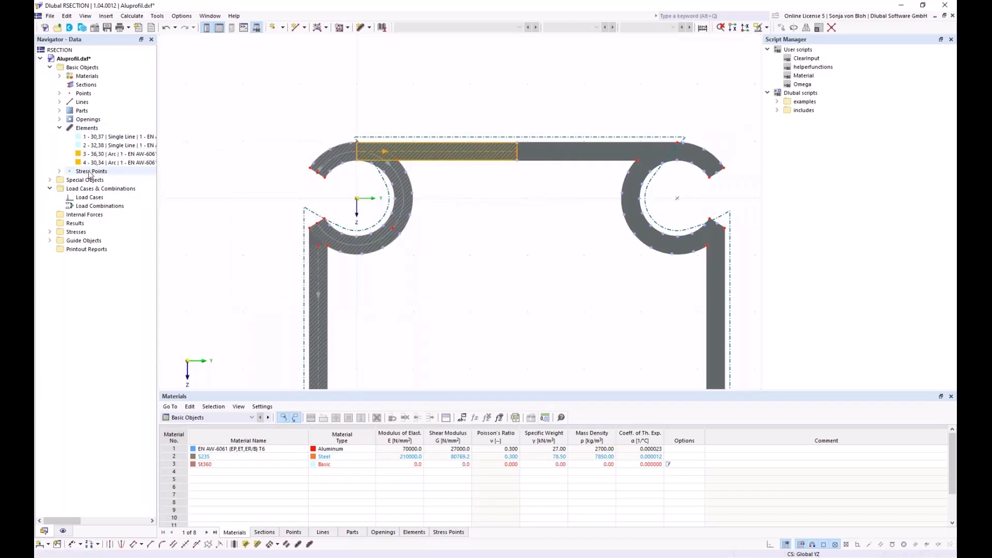
{"action": "scroll", "coordinate": [356, 160], "scroll_direction": "up", "scroll_amount": 1}
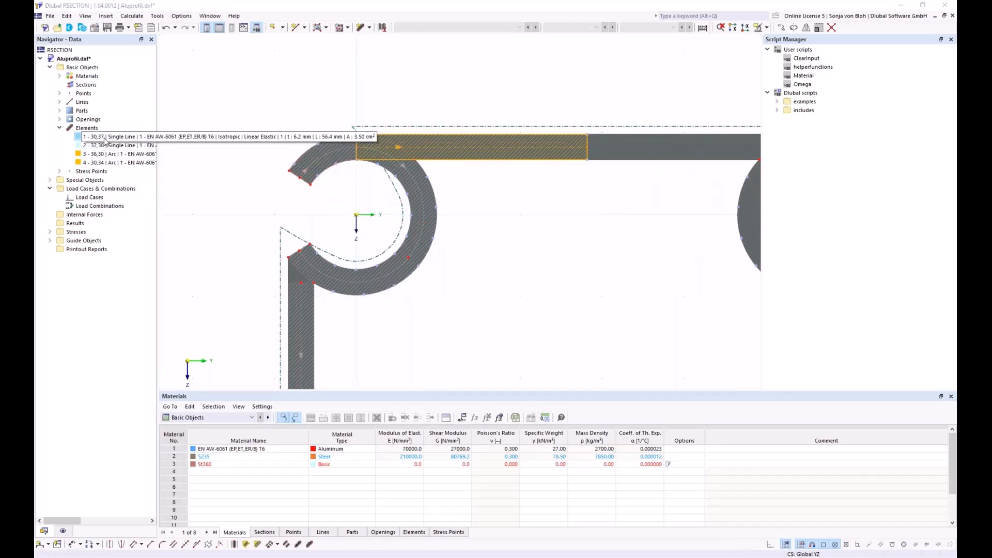
{"action": "left_click", "coordinate": [106, 163]}
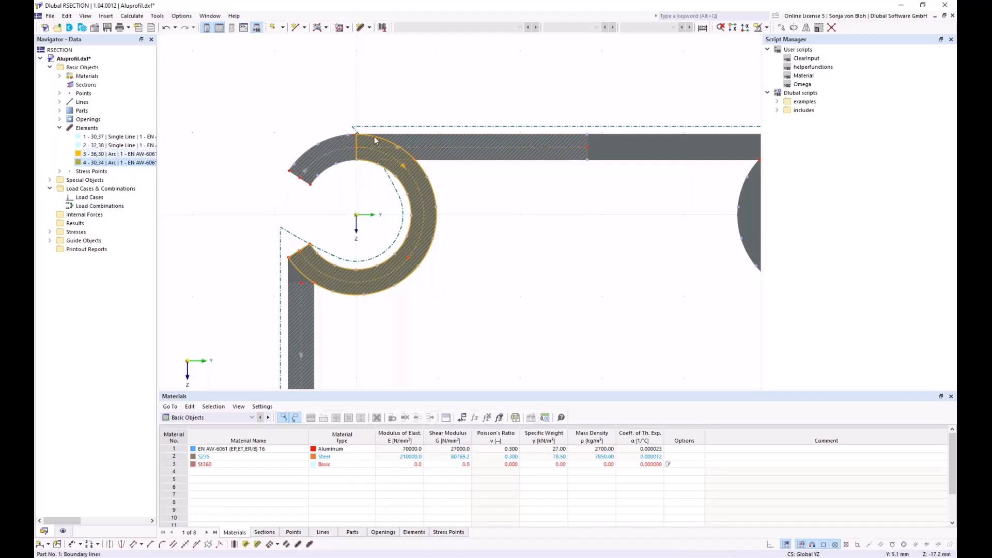
{"action": "scroll", "coordinate": [355, 144], "scroll_direction": "up", "scroll_amount": 2}
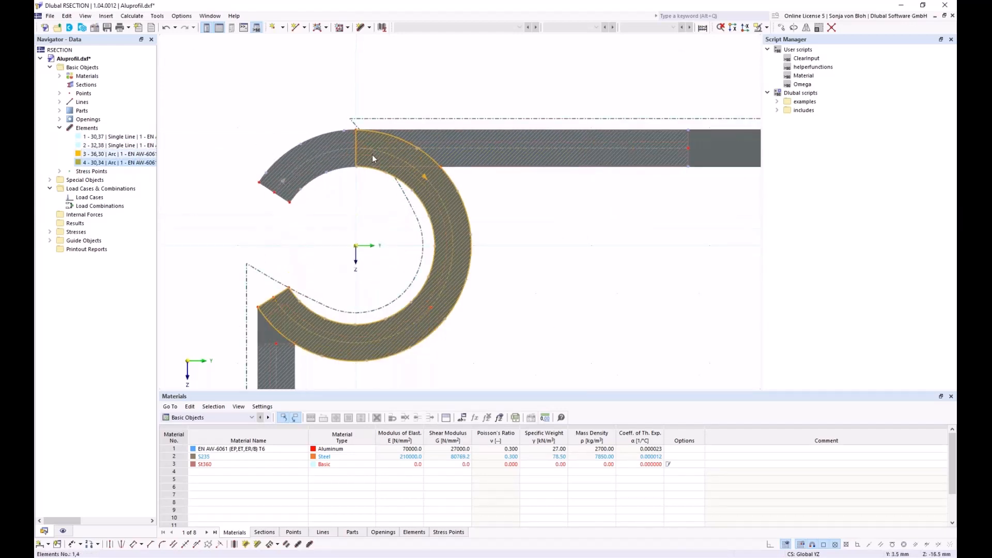
{"action": "mouse_move", "coordinate": [355, 149]}
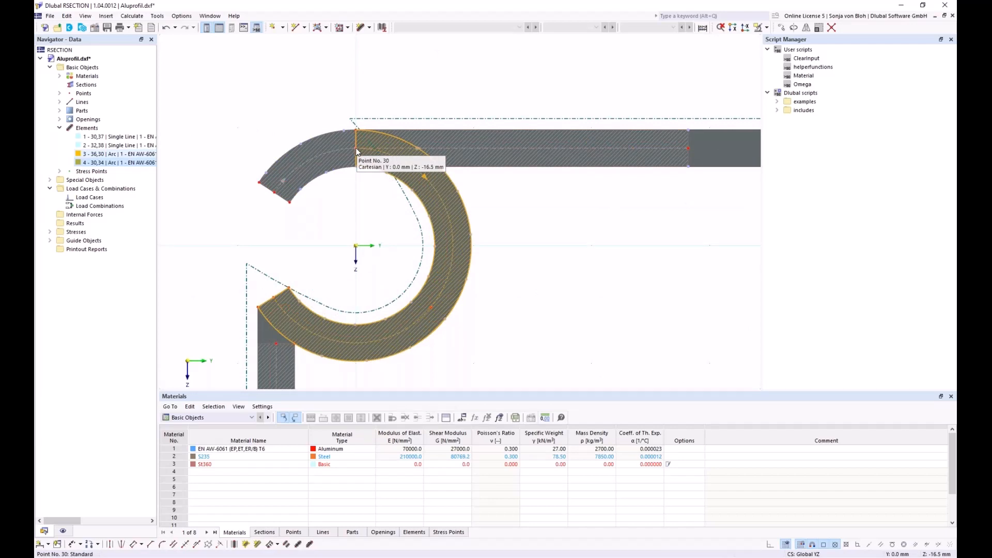
{"action": "scroll", "coordinate": [372, 186], "scroll_direction": "down", "scroll_amount": 4}
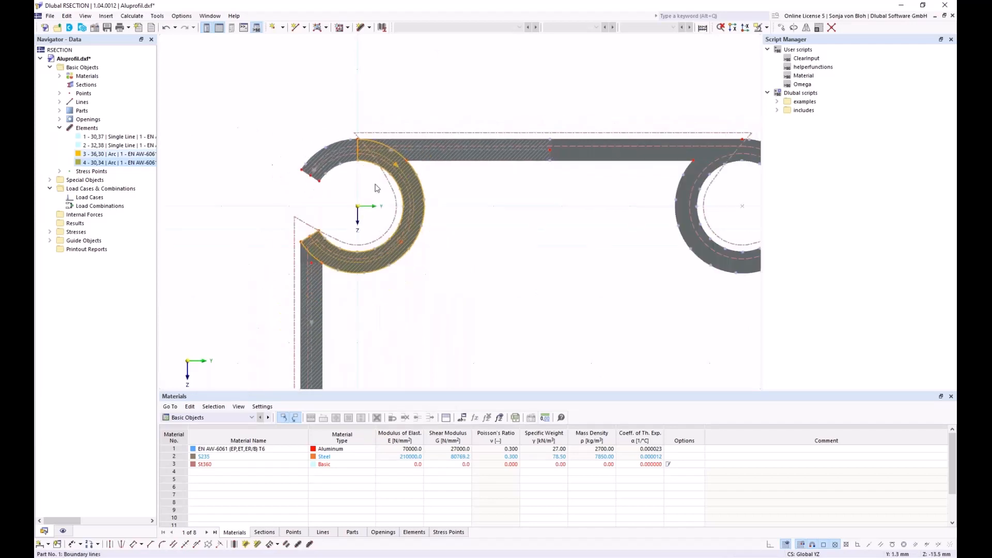
{"action": "middle_click_drag", "start_coordinate": [439, 294], "coordinate": [378, 213]}
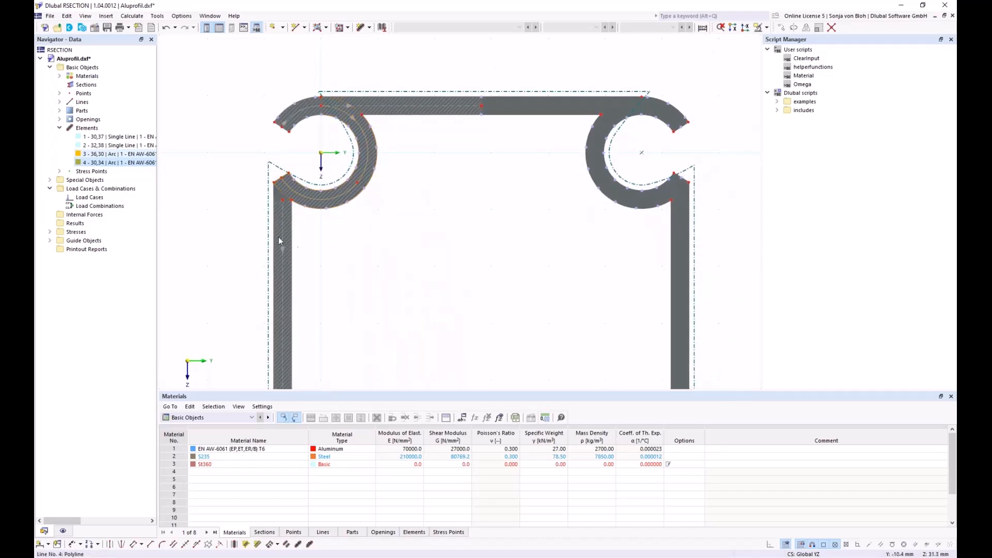
- Extend element 2's start To Next Element/Line, then connect lines and elements at intersections
{"action": "right_click", "coordinate": [279, 202]}
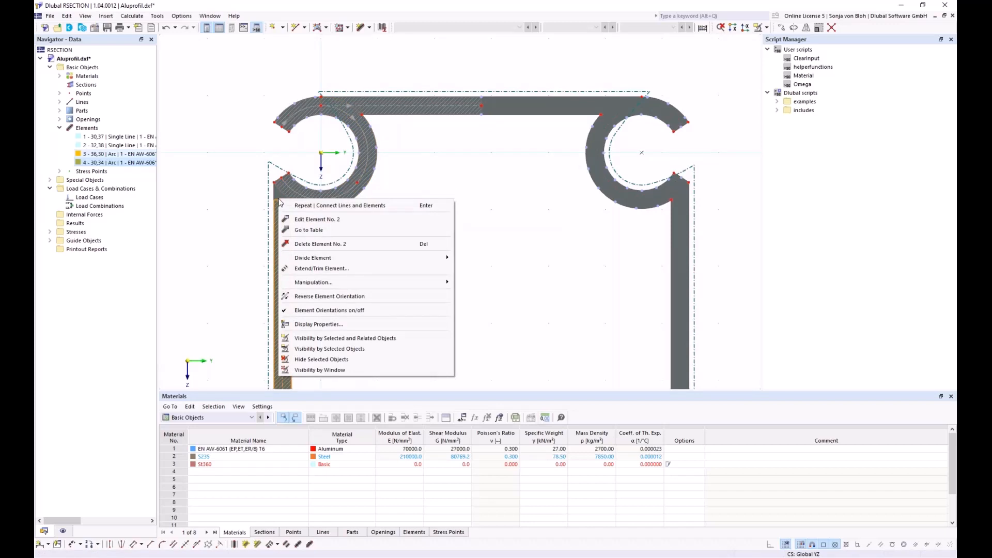
{"action": "left_click", "coordinate": [321, 268]}
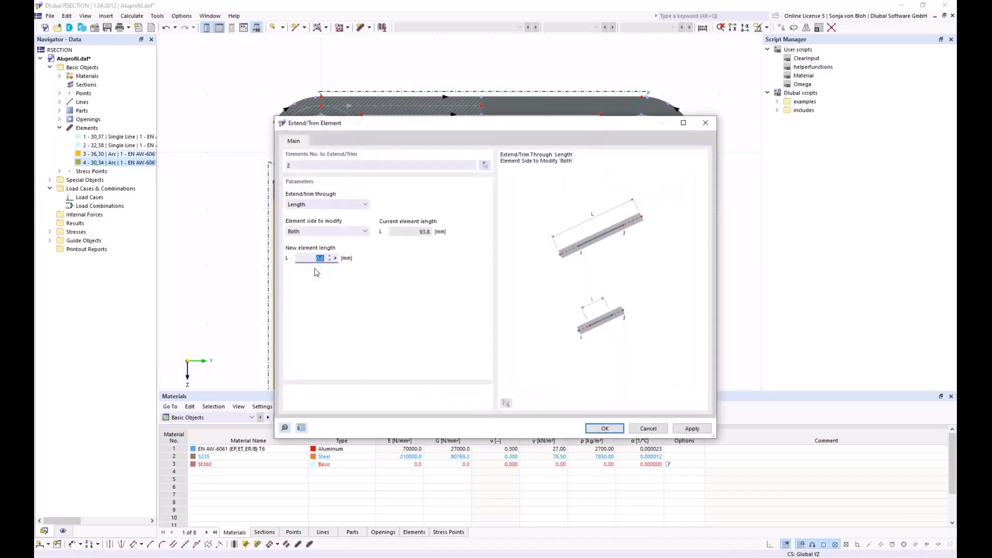
{"action": "left_click", "coordinate": [362, 204]}
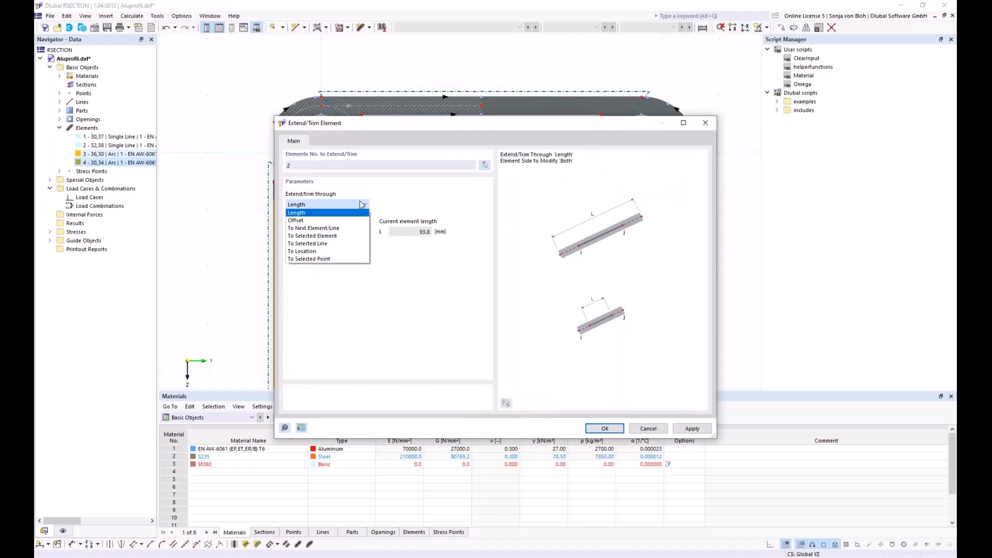
{"action": "left_click", "coordinate": [325, 229]}
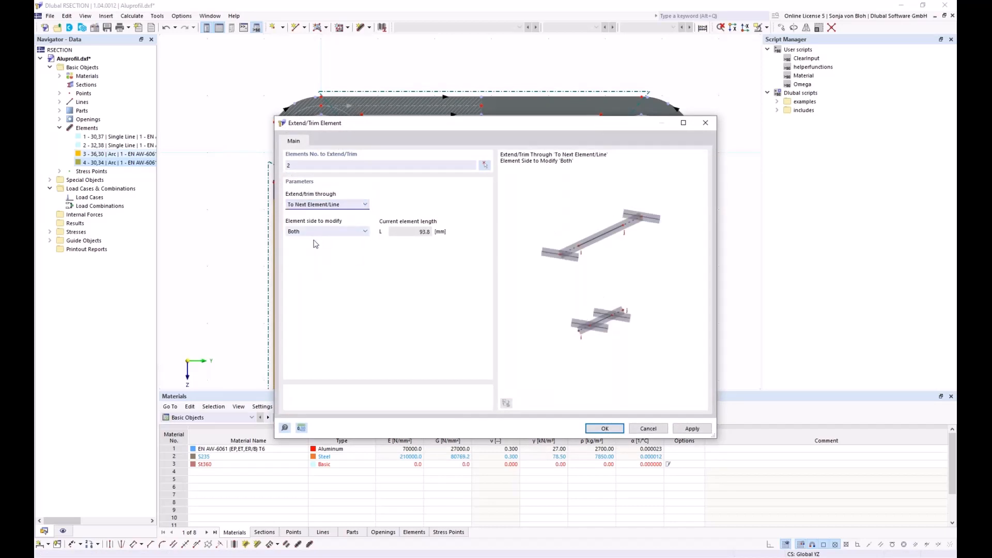
{"action": "left_click", "coordinate": [317, 231]}
{"action": "left_click", "coordinate": [312, 248]}
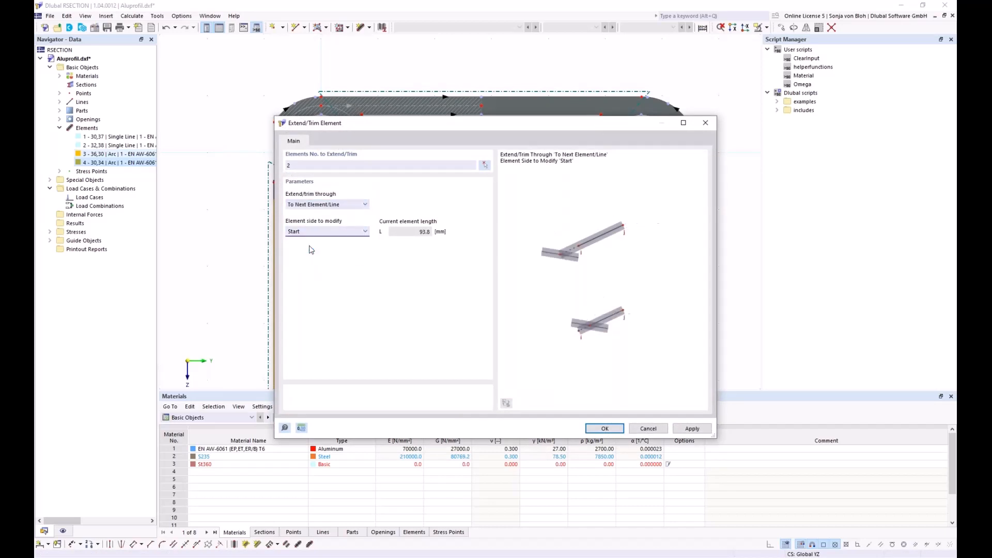
{"action": "left_click", "coordinate": [611, 431]}
{"action": "scroll", "coordinate": [388, 191], "scroll_direction": "down", "scroll_amount": 4}
{"action": "middle_click_drag", "start_coordinate": [426, 286], "coordinate": [421, 251]}
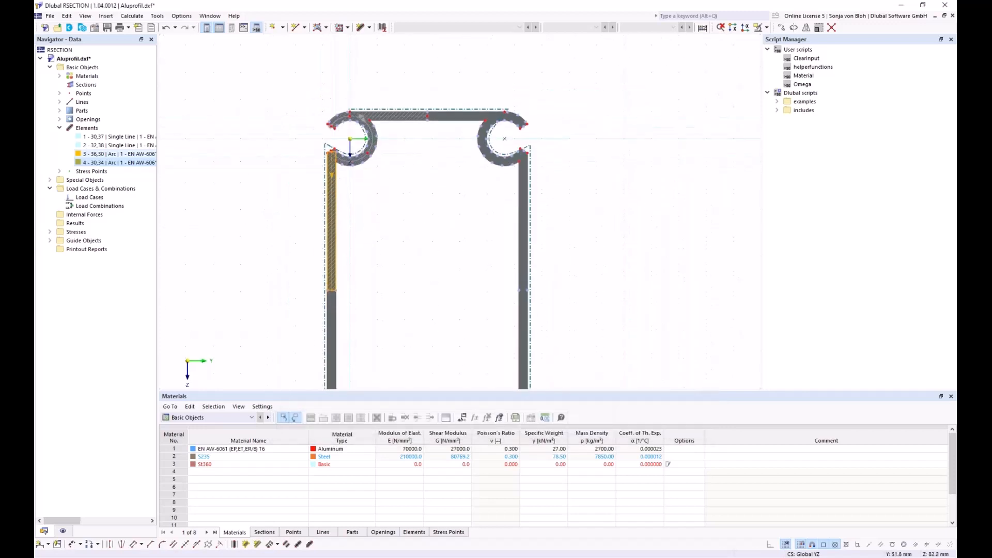
{"action": "left_click", "coordinate": [832, 28]}
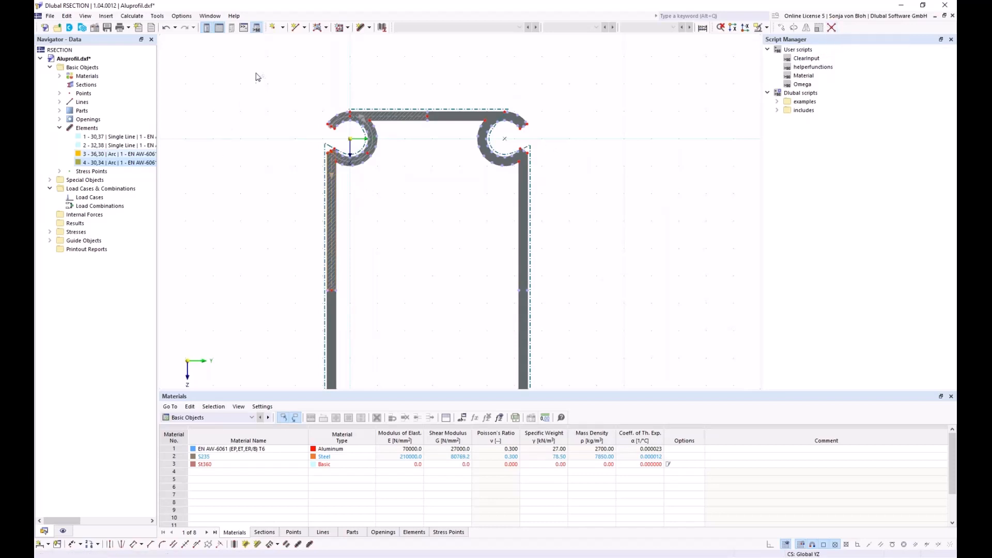
- Select elements 1 through 5 in the Navigator, covering the profile's left half
{"action": "left_click_drag", "start_coordinate": [255, 73], "coordinate": [461, 318]}
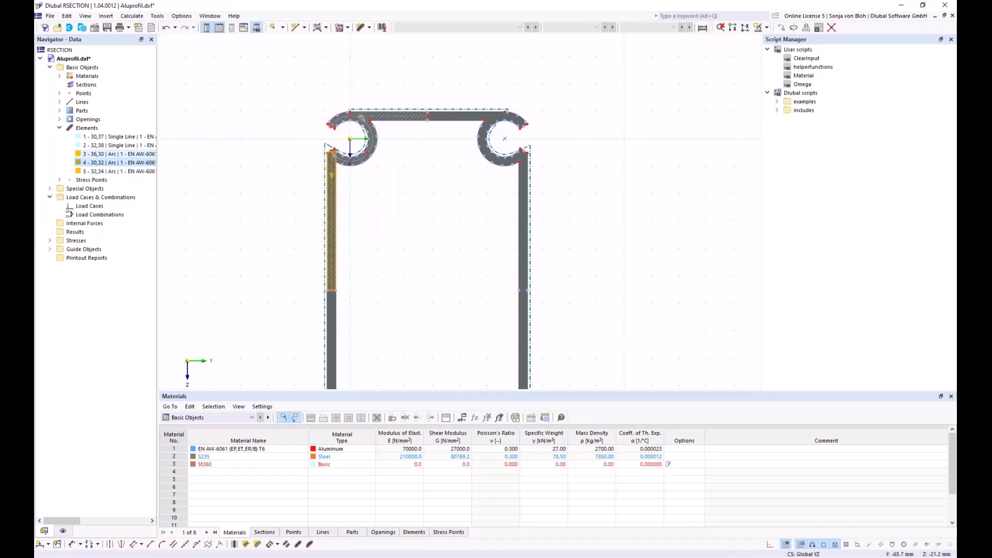
{"action": "left_click", "coordinate": [259, 111]}
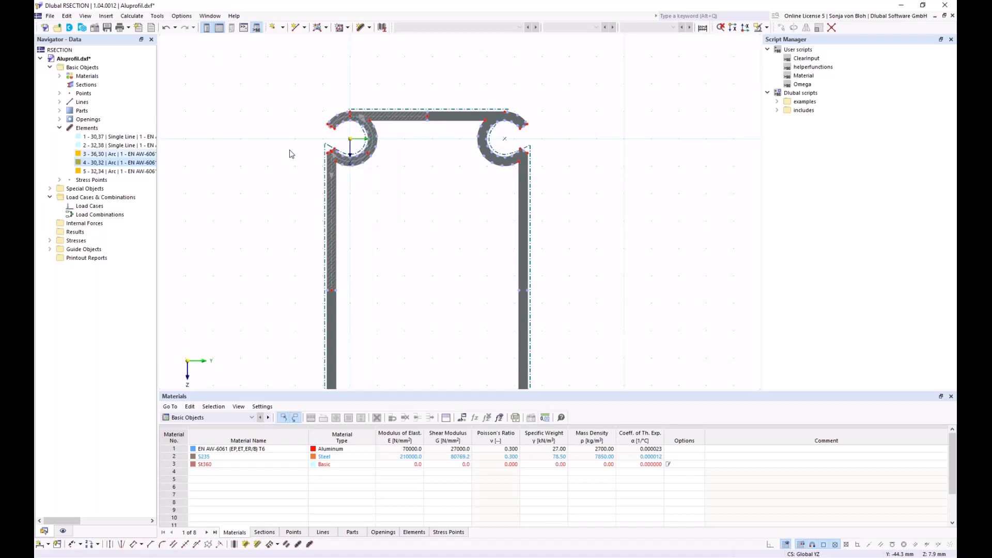
{"action": "left_click", "coordinate": [111, 137]}
{"action": "left_click", "coordinate": [111, 171], "text": "shift"}
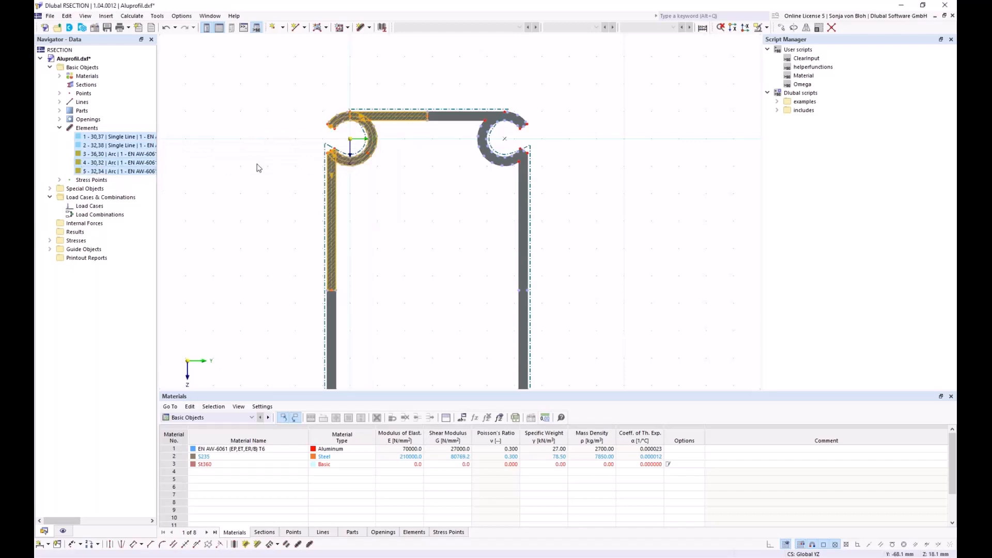
- Mirror a copy of elements 1–5 about a Z-axis through point 37 (Y 56.4 mm), creating elements 6–10
{"action": "left_click", "coordinate": [805, 28]}
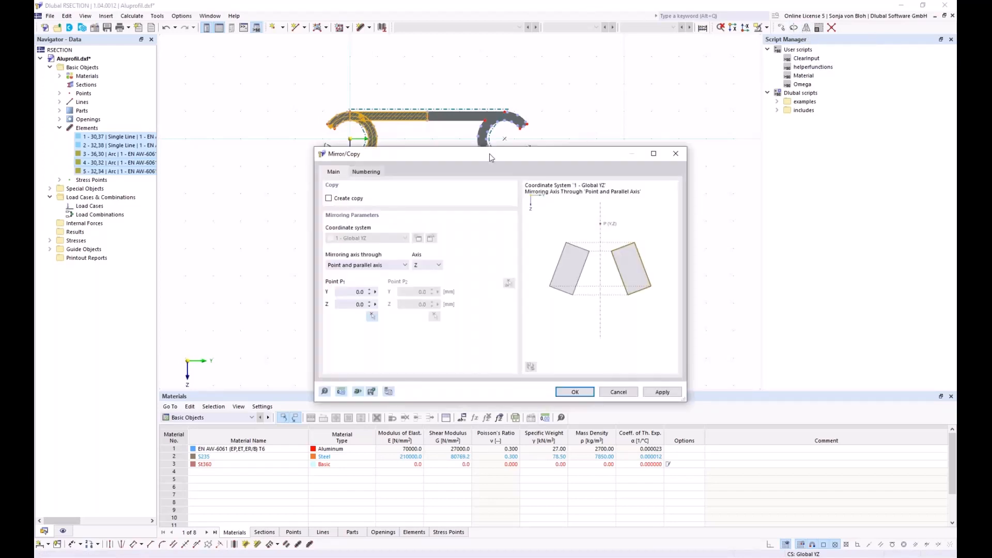
{"action": "left_click_drag", "start_coordinate": [438, 157], "coordinate": [599, 126]}
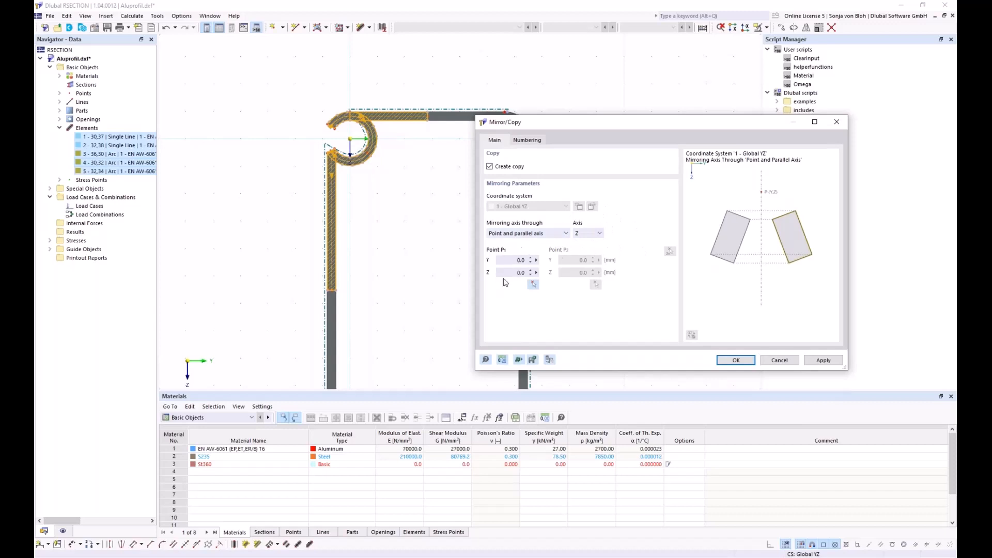
{"action": "left_click", "coordinate": [533, 285]}
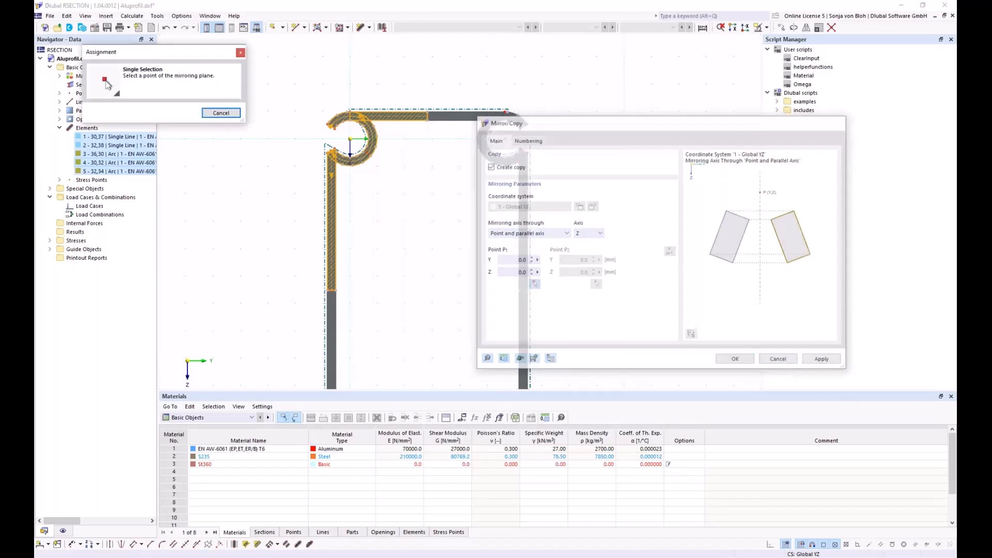
{"action": "scroll", "coordinate": [429, 119], "scroll_direction": "up", "scroll_amount": 3}
{"action": "left_click", "coordinate": [419, 107]}
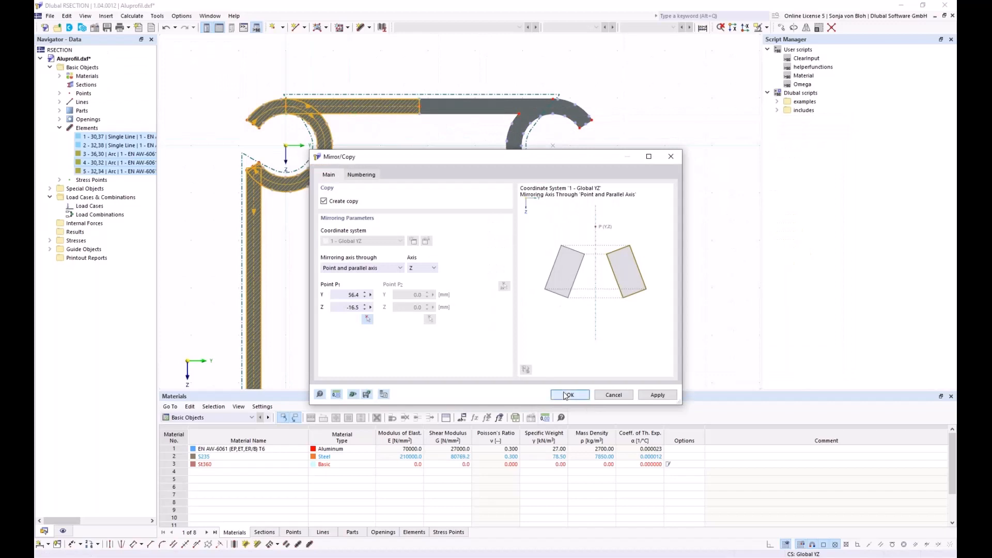
{"action": "left_click", "coordinate": [568, 395]}
{"action": "scroll", "coordinate": [407, 132], "scroll_direction": "down", "scroll_amount": 4}
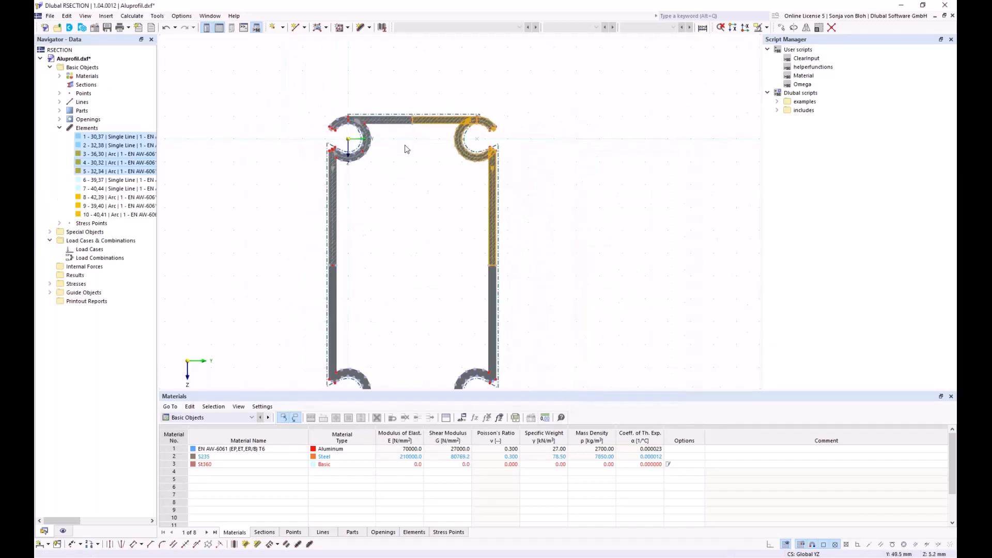
- Select elements 1–10 and mirror a copy about a Y-parallel axis through point 38, adding elements 11–20
{"action": "middle_click_drag", "start_coordinate": [407, 233], "coordinate": [401, 210]}
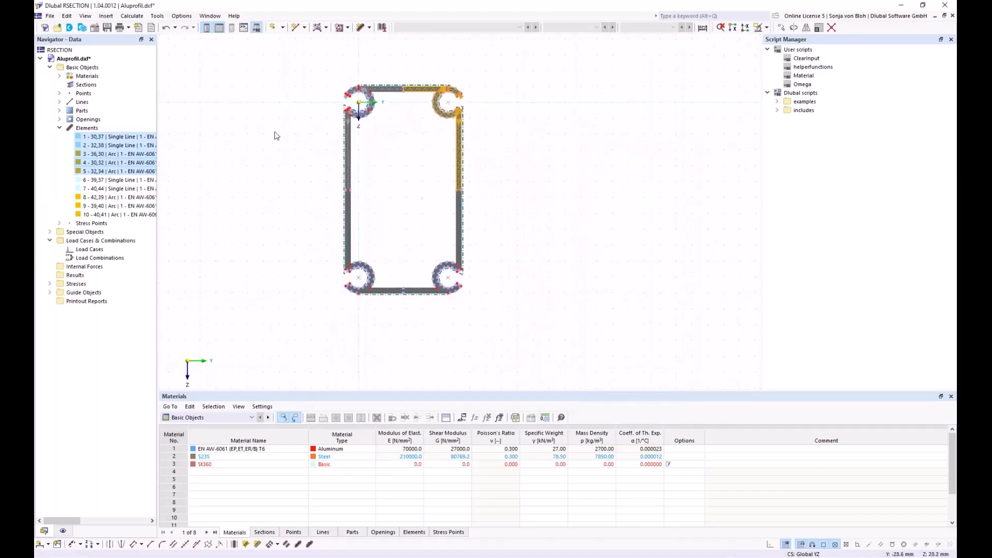
{"action": "scroll", "coordinate": [305, 147], "scroll_direction": "up", "scroll_amount": 1}
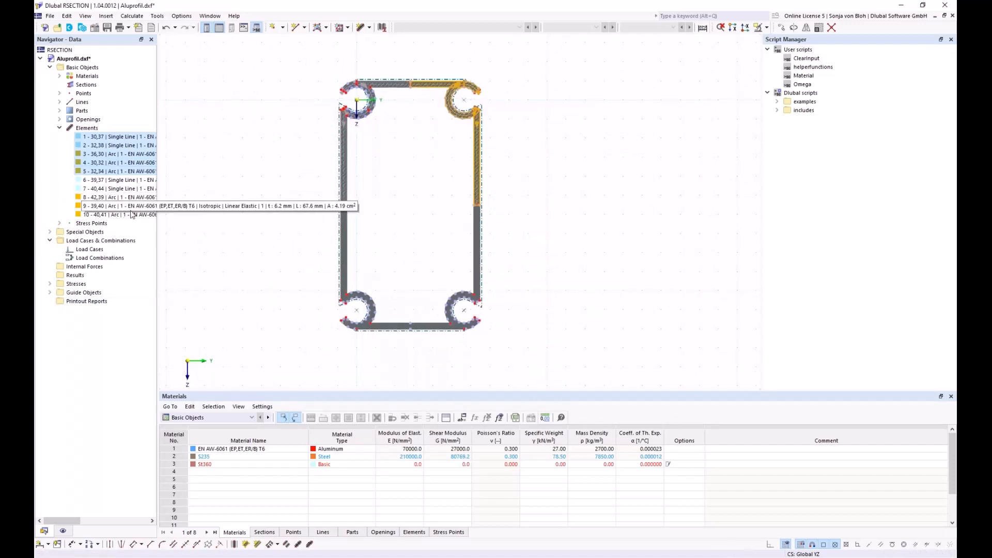
{"action": "left_click", "coordinate": [112, 214], "text": "shift"}
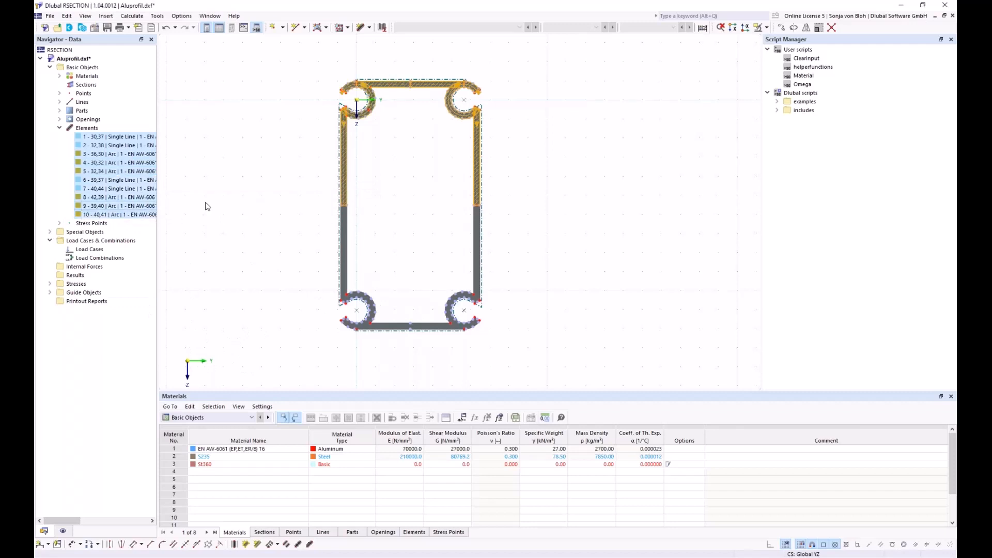
{"action": "left_click", "coordinate": [807, 28]}
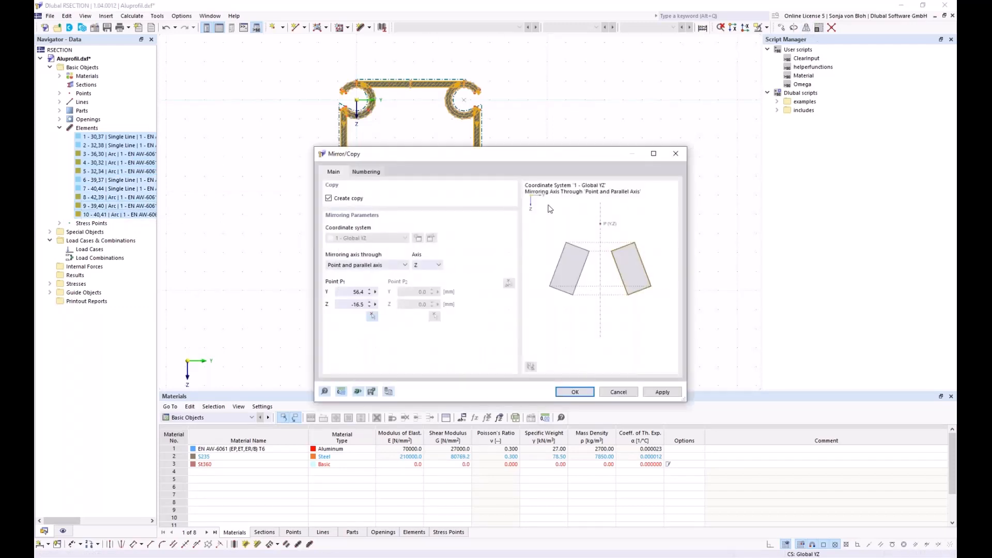
{"action": "left_click", "coordinate": [437, 266]}
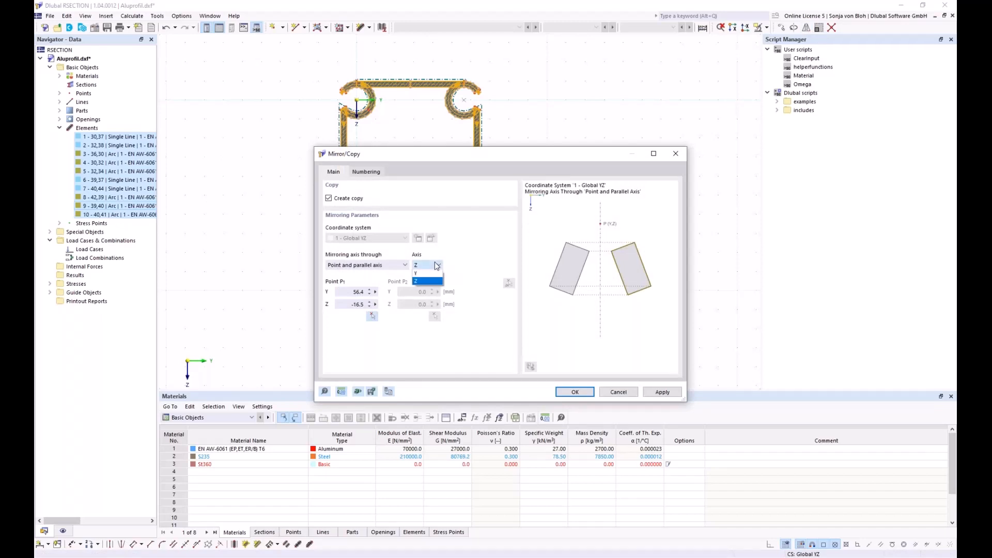
{"action": "left_click", "coordinate": [423, 273]}
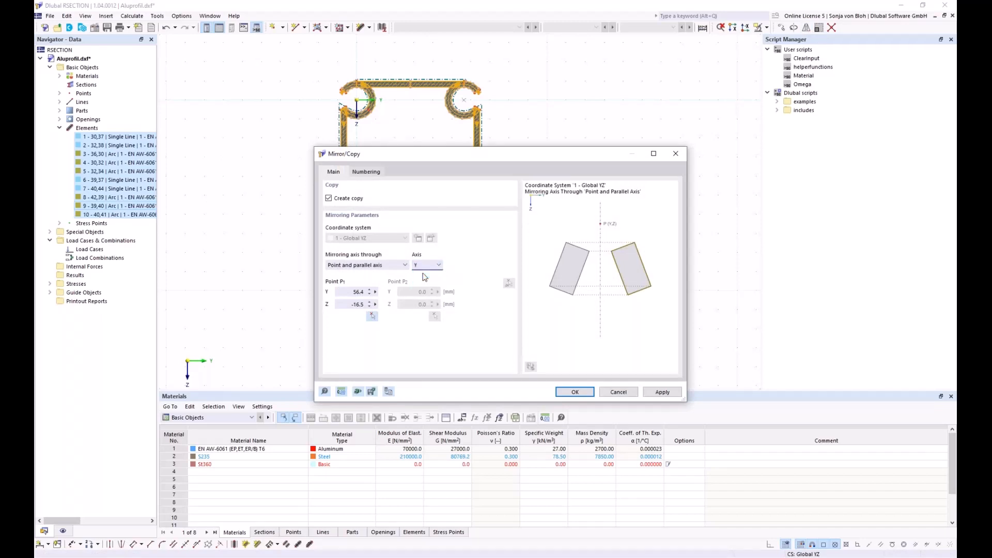
{"action": "left_click", "coordinate": [373, 316]}
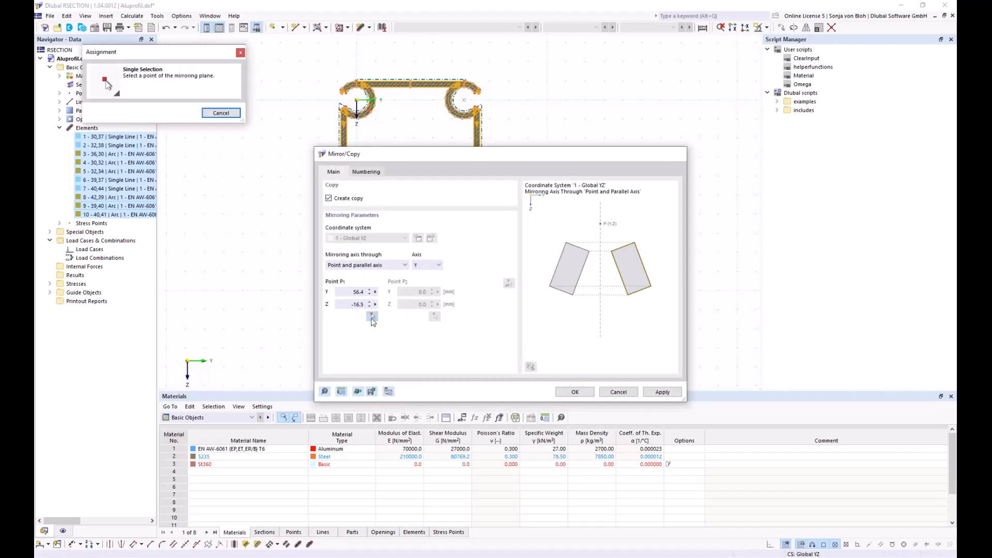
{"action": "scroll", "coordinate": [352, 201], "scroll_direction": "up", "scroll_amount": 5}
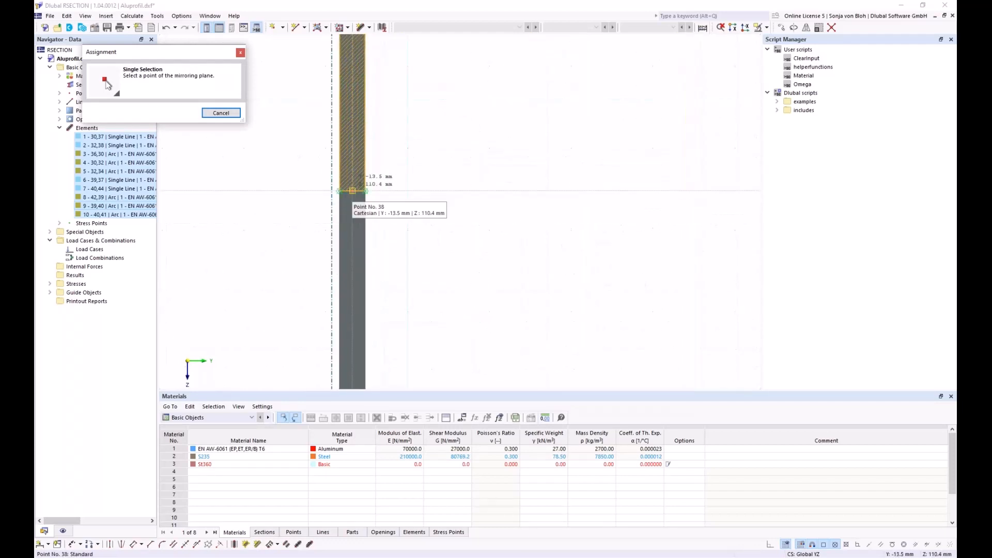
{"action": "left_click", "coordinate": [352, 198]}
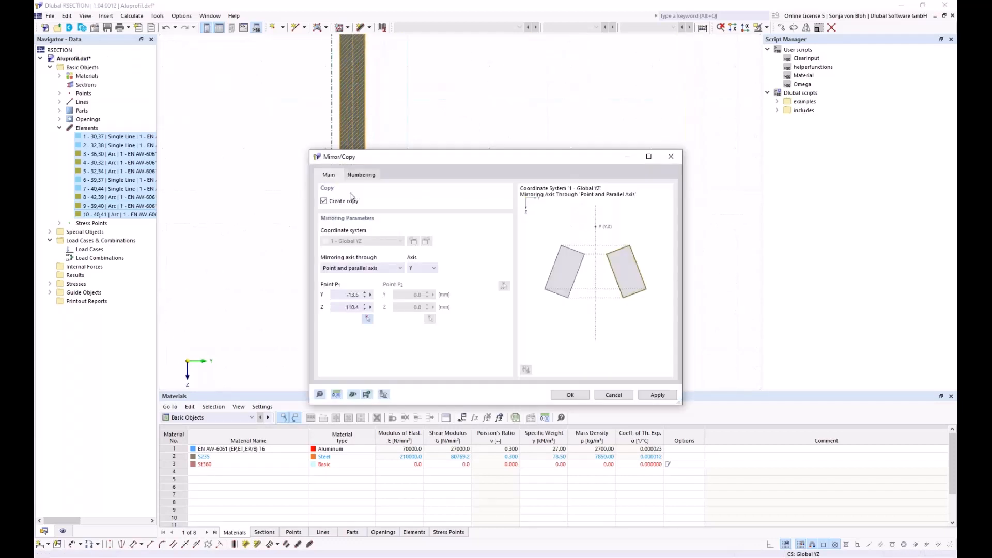
{"action": "left_click", "coordinate": [569, 395]}
{"action": "scroll", "coordinate": [427, 216], "scroll_direction": "down", "scroll_amount": 3}
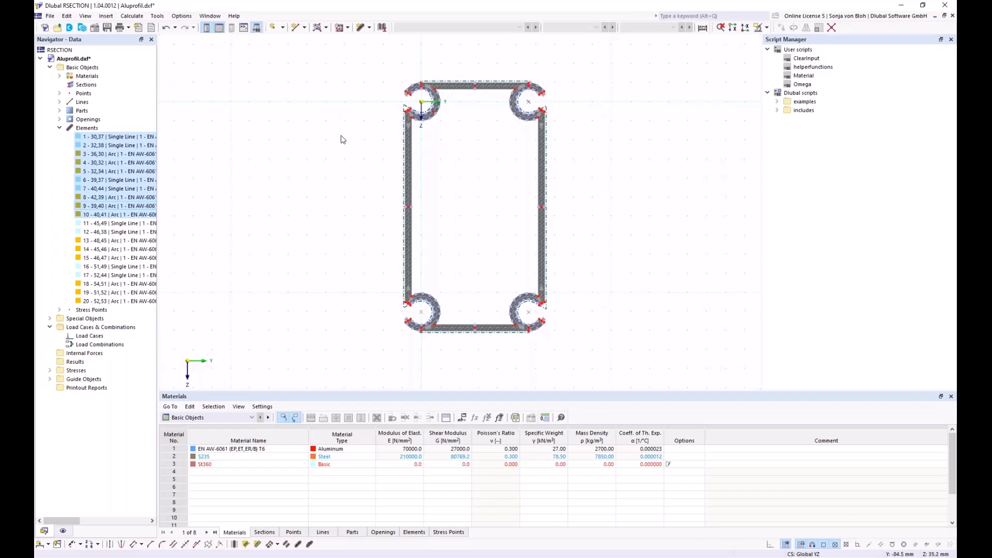
- Set the section's base data analysis method to Thin-Walled Analysis
{"action": "right_click", "coordinate": [95, 68]}
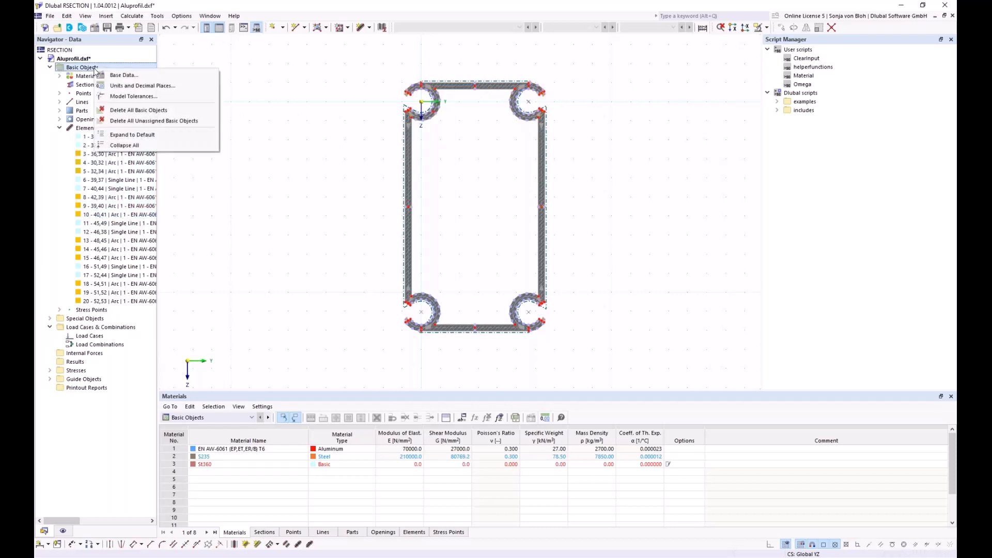
{"action": "left_click", "coordinate": [130, 77]}
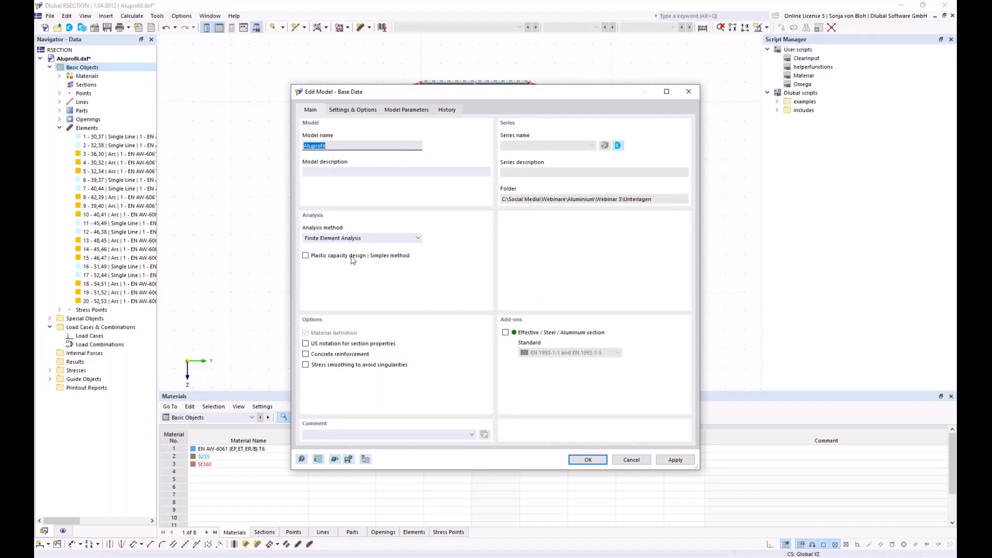
{"action": "left_click", "coordinate": [417, 238]}
{"action": "left_click", "coordinate": [378, 256]}
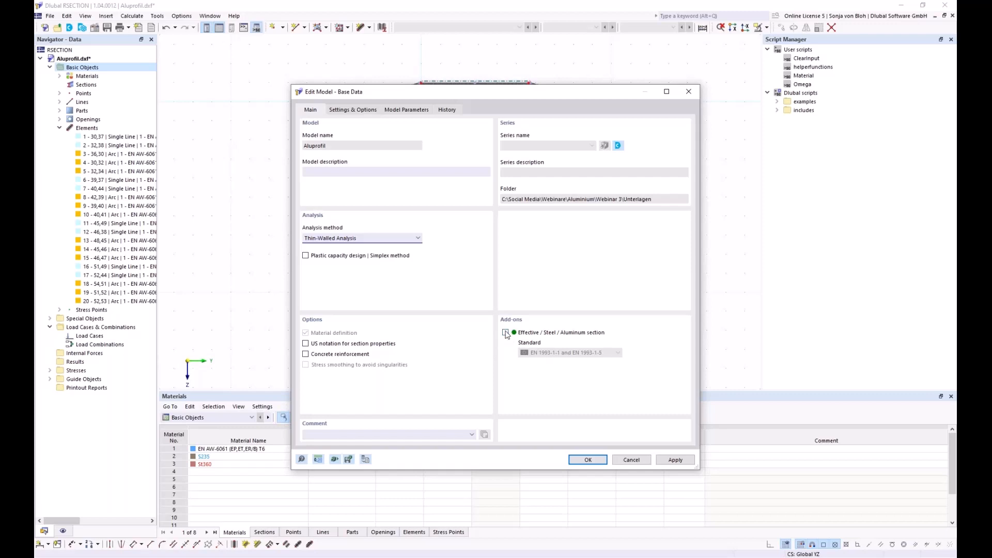
{"action": "left_click", "coordinate": [583, 463]}
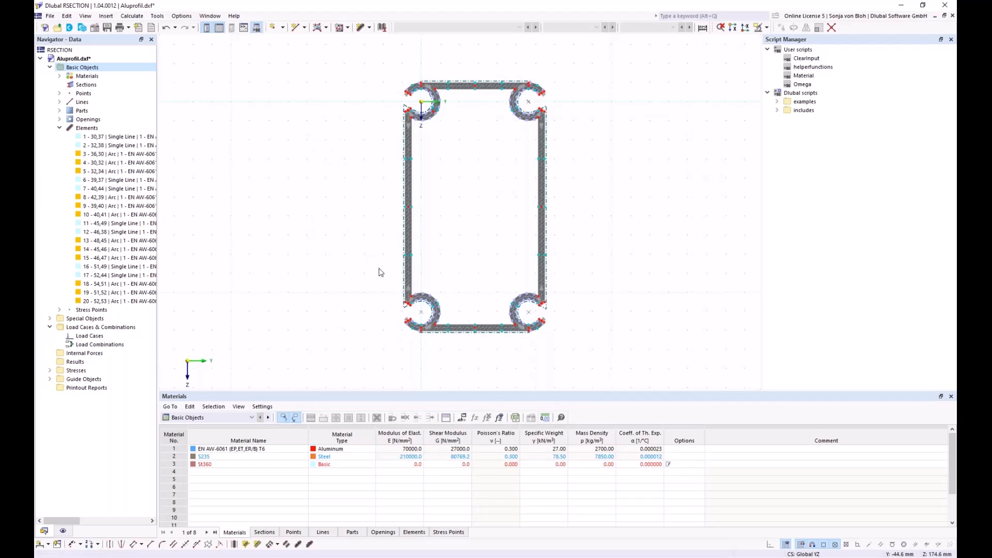
- Calculate all to get the section properties: 260 mm depth, 146 mm width, 56.48 cm² area
{"action": "left_click", "coordinate": [132, 15]}
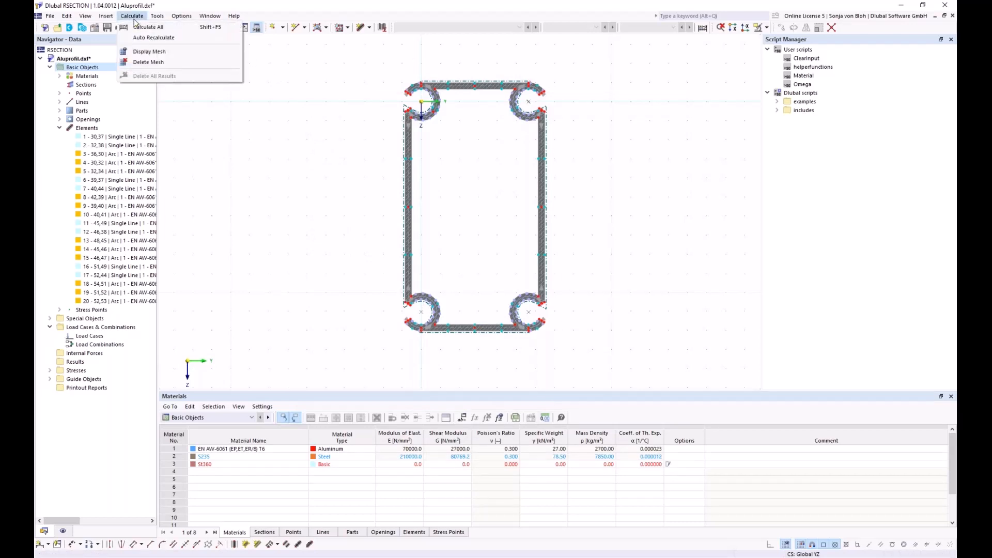
{"action": "left_click", "coordinate": [143, 28]}
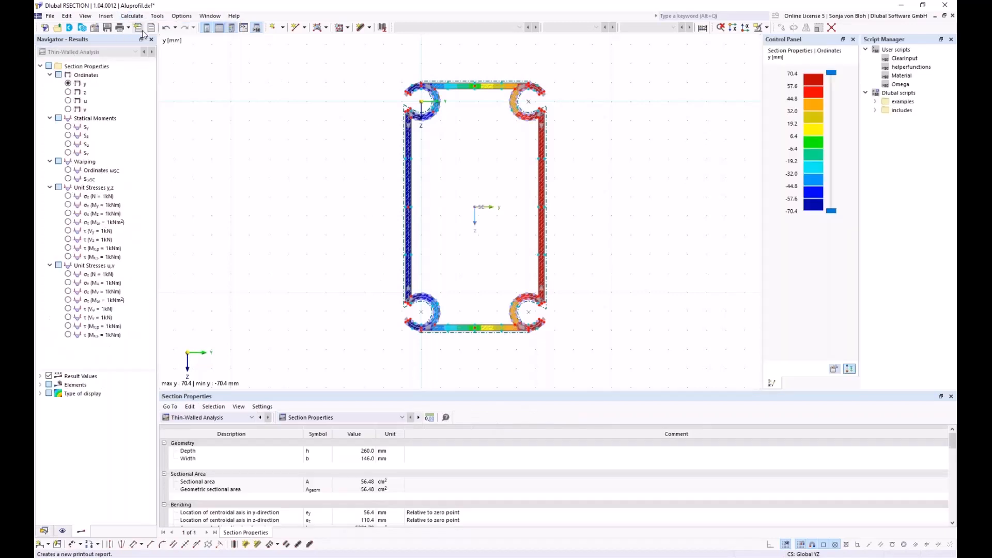
{"action": "middle_click_drag", "start_coordinate": [292, 151], "coordinate": [232, 159]}
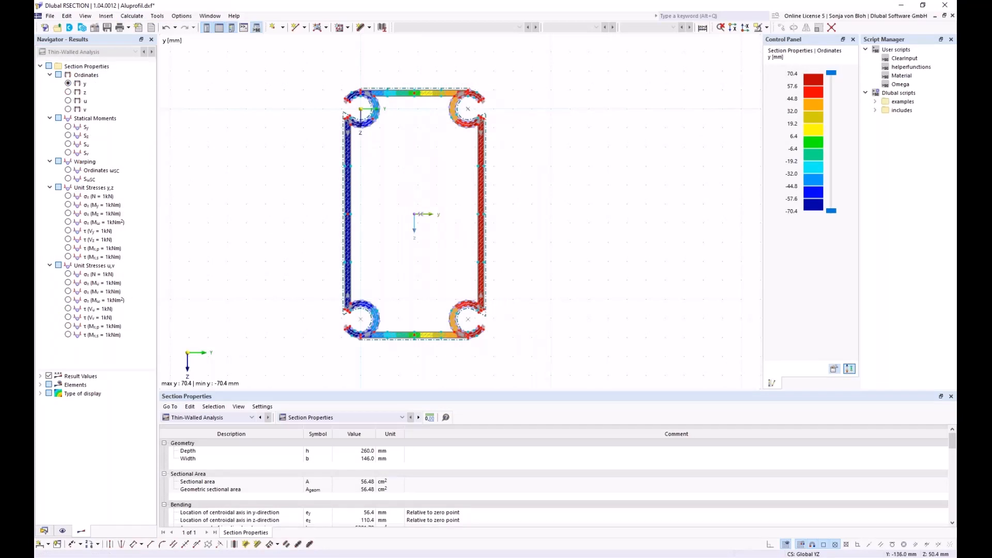
- Save the section with its input data and results as Alu.rsc
{"action": "left_click", "coordinate": [107, 28]}
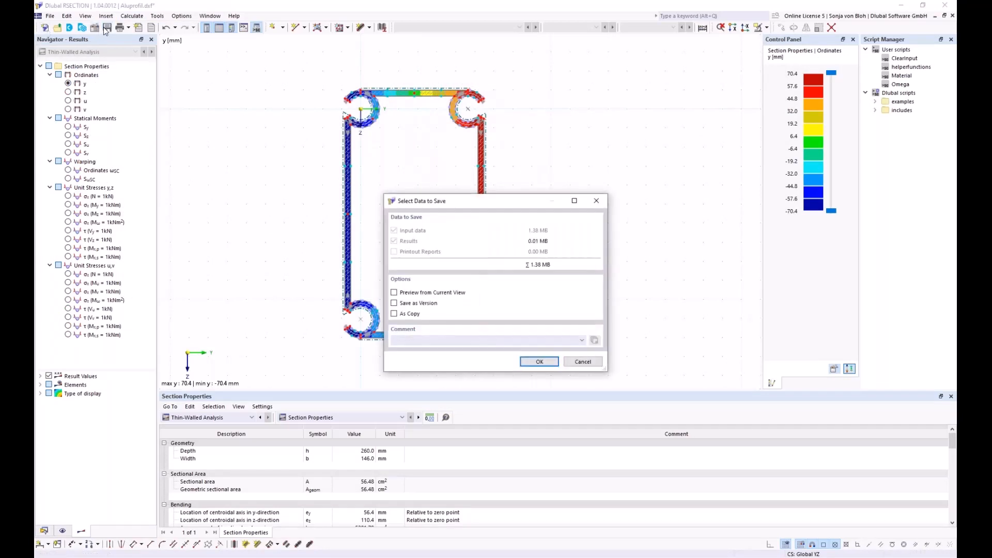
{"action": "left_click", "coordinate": [535, 361]}
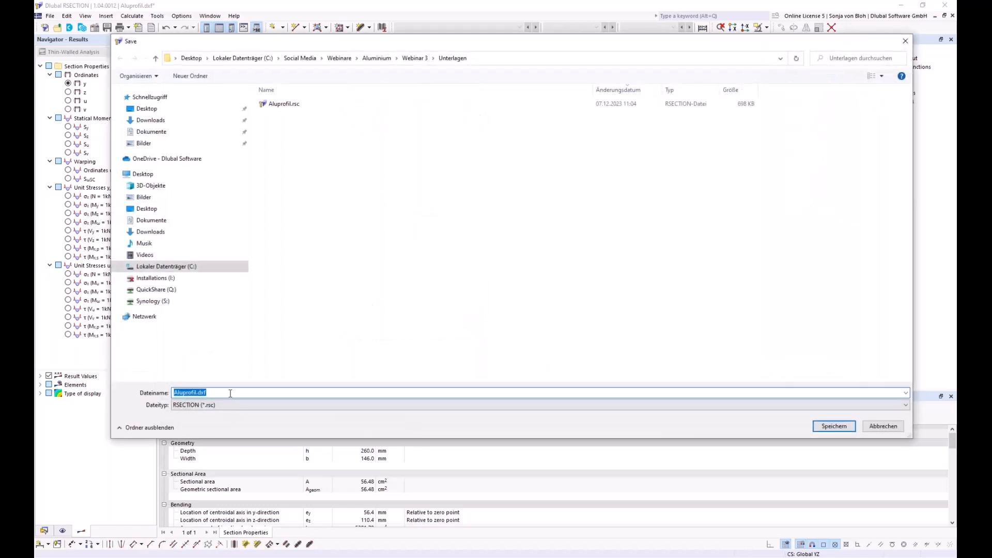
{"action": "left_click", "coordinate": [227, 393]}
{"action": "key", "text": "BackSpace"}
{"action": "key", "text": "BackSpace"}
{"action": "key", "text": "BackSpace"}
{"action": "key", "text": "BackSpace"}
{"action": "key", "text": "BackSpace"}
{"action": "key", "text": "BackSpace"}
{"action": "key", "text": "BackSpace"}
{"action": "key", "text": "BackSpace"}
{"action": "key", "text": "BackSpace"}
{"action": "key", "text": "BackSpace"}
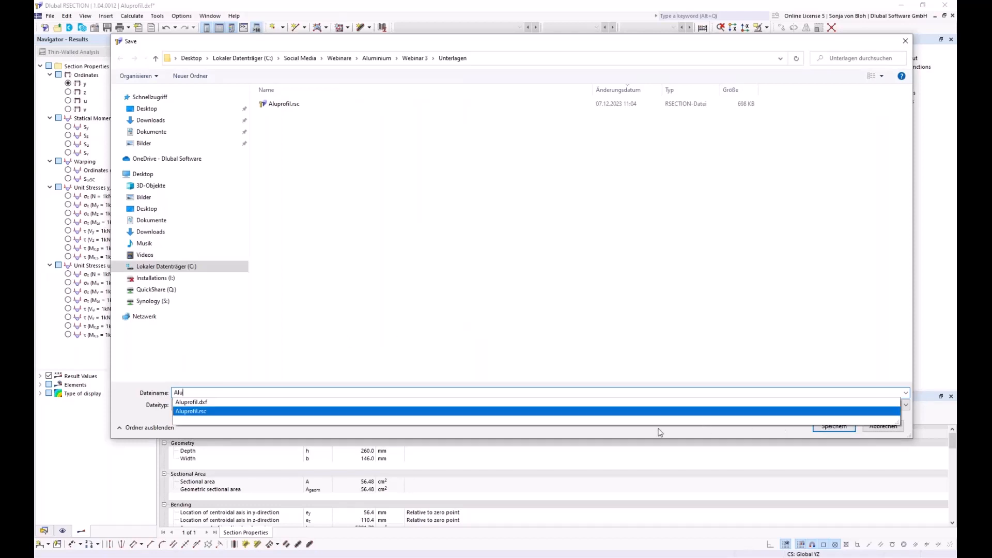
{"action": "left_click", "coordinate": [136, 410]}
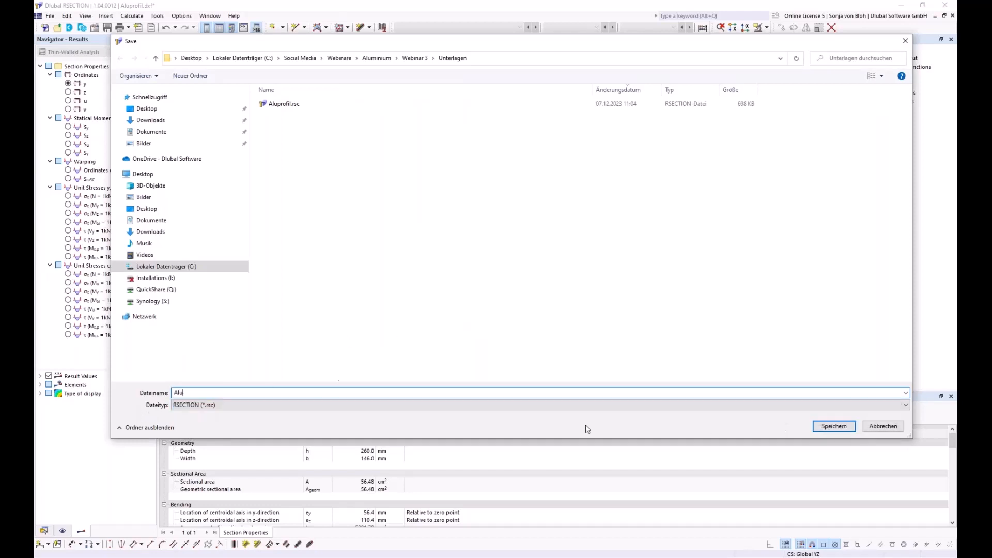
{"action": "left_click", "coordinate": [834, 427]}
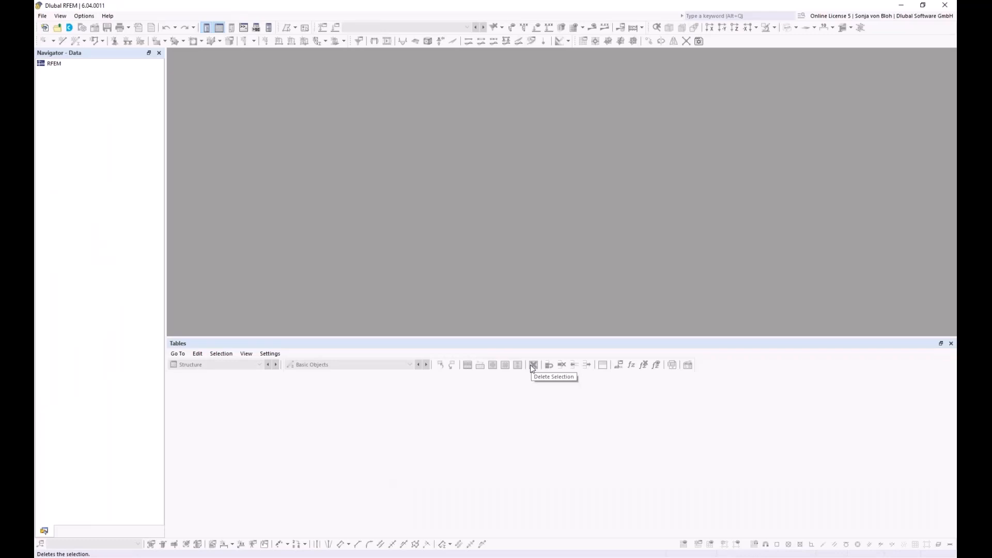
- Create a new RFEM model named Webinar with the Aluminum Design add-on enabled
{"action": "left_click", "coordinate": [42, 16]}
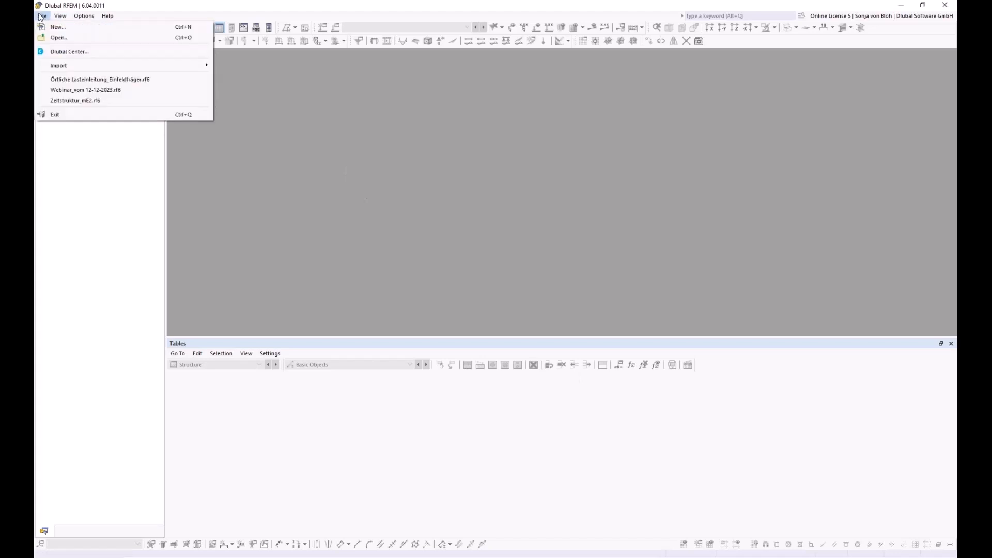
{"action": "left_click", "coordinate": [45, 28]}
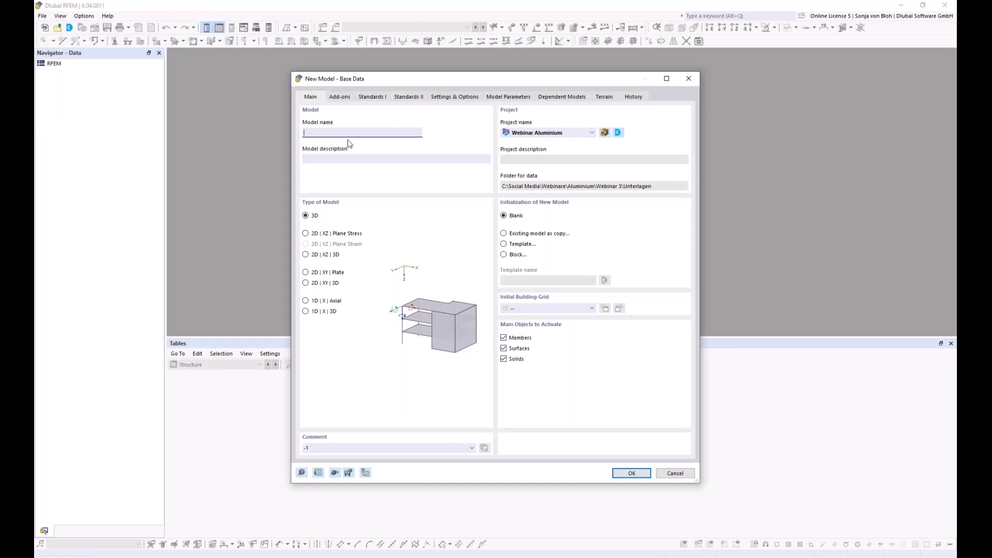
{"action": "type", "text": "Webinar"}
{"action": "left_click", "coordinate": [346, 97]}
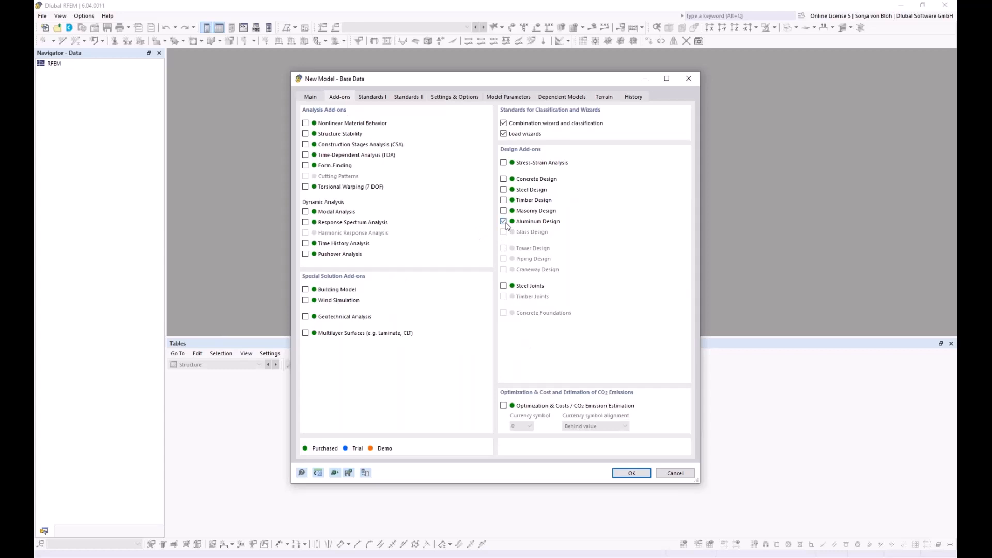
{"action": "left_click", "coordinate": [307, 301]}
{"action": "left_click", "coordinate": [373, 97]}
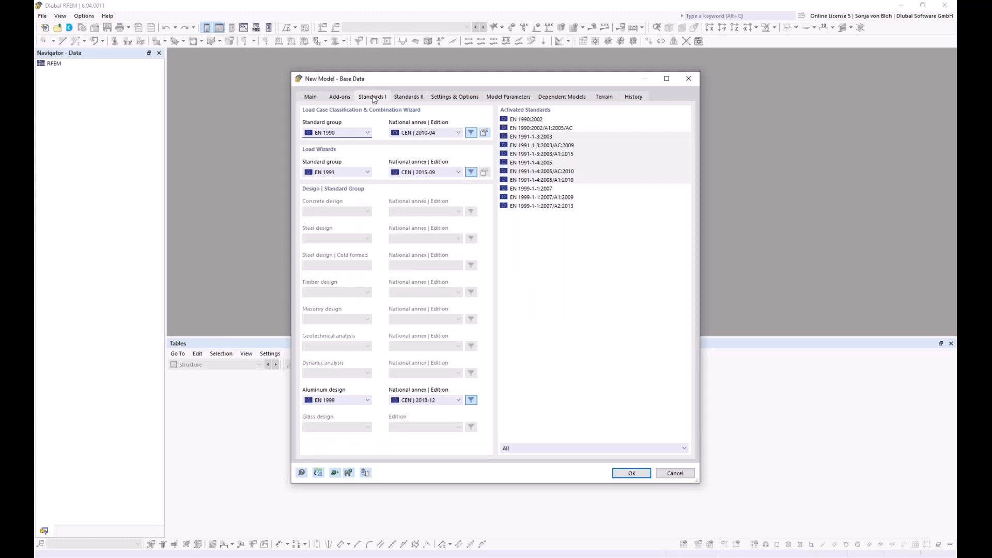
- Use DIN 2012-08, DIN 2019-04 and DIN 2021-03 national annexes for EN 1990, loads and aluminium design, and create the model
{"action": "left_click", "coordinate": [459, 133]}
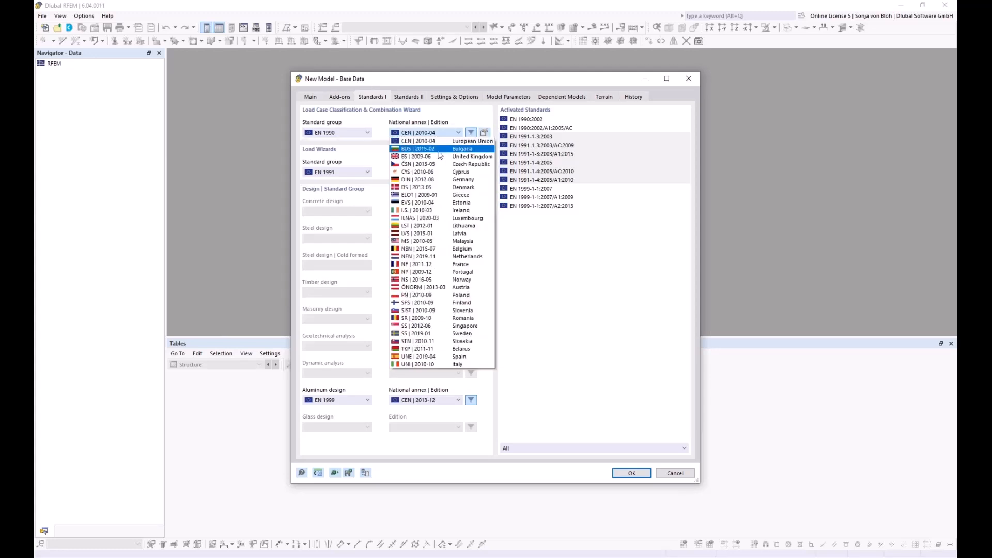
{"action": "left_click", "coordinate": [418, 180]}
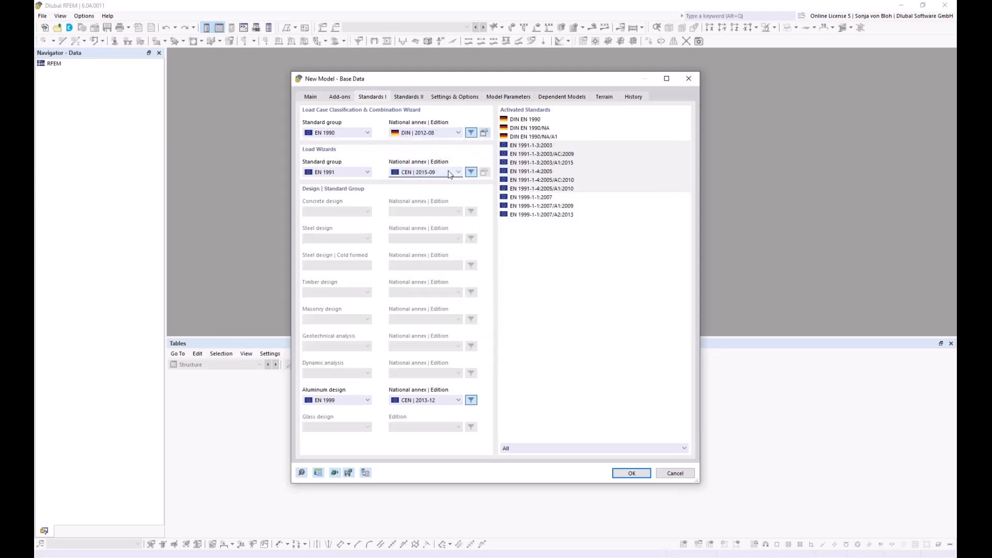
{"action": "left_click", "coordinate": [448, 172]}
{"action": "left_click", "coordinate": [416, 228]}
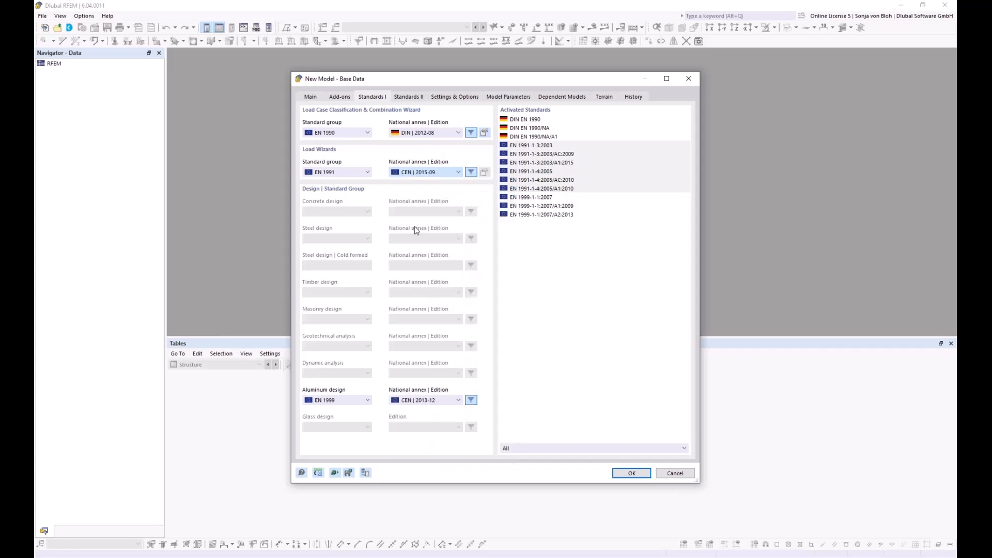
{"action": "left_click", "coordinate": [437, 401]}
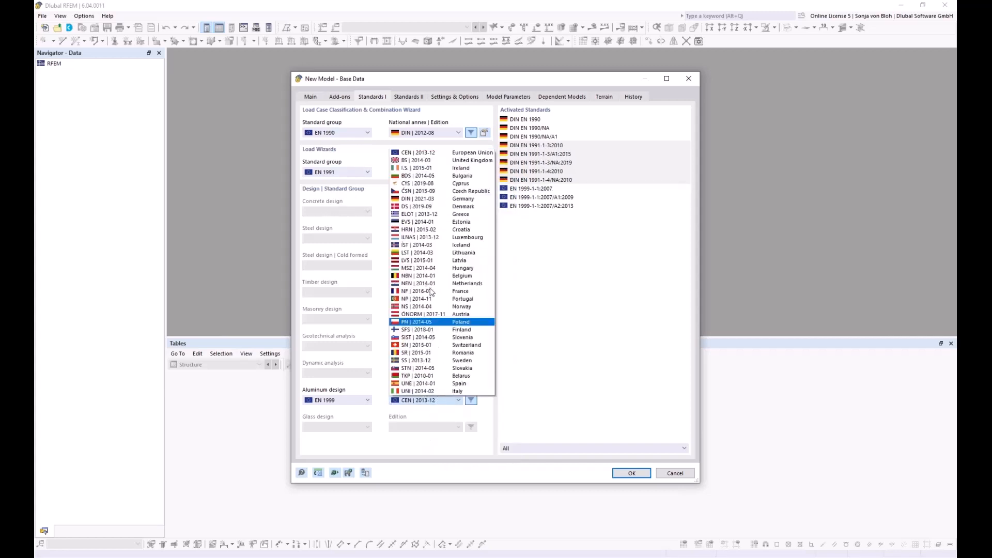
{"action": "left_click", "coordinate": [419, 199]}
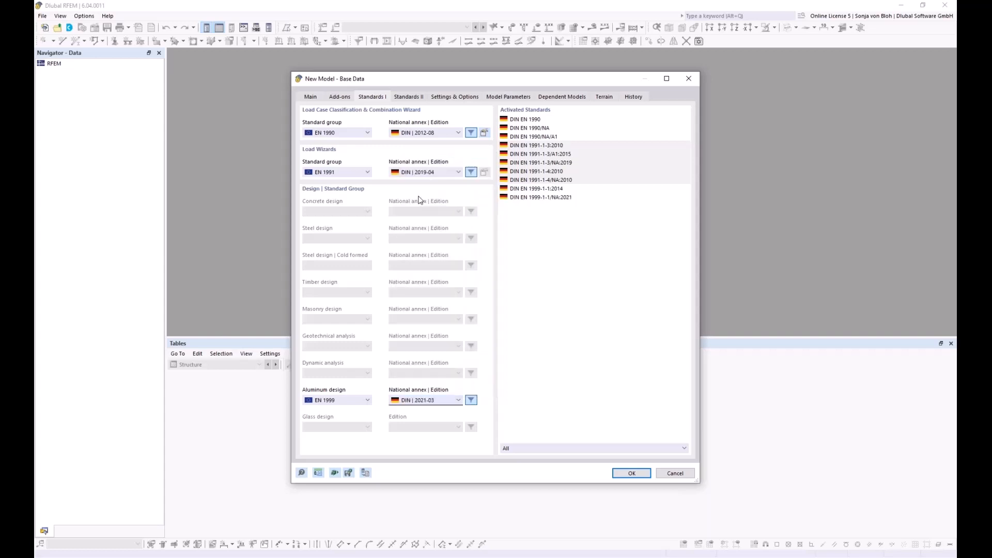
{"action": "left_click", "coordinate": [630, 473]}
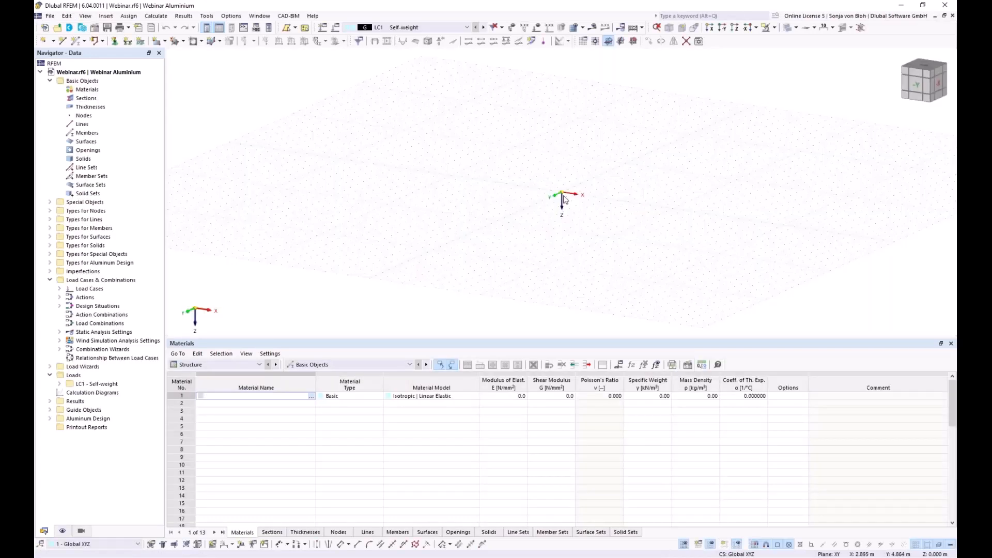
- Make YZ the work plane, view the model along X, and start a new line
{"action": "left_click", "coordinate": [621, 42]}
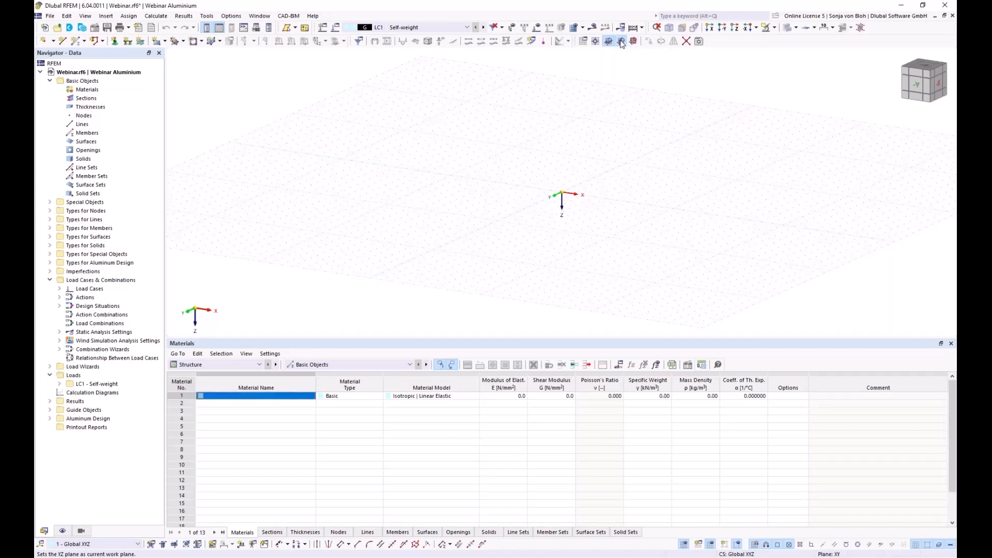
{"action": "left_click", "coordinate": [710, 28]}
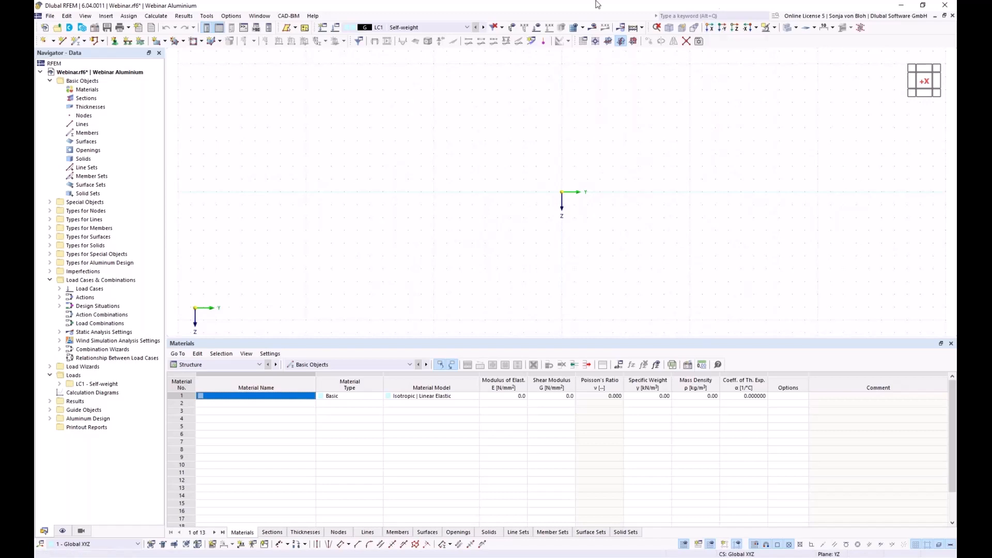
{"action": "left_click", "coordinate": [62, 41]}
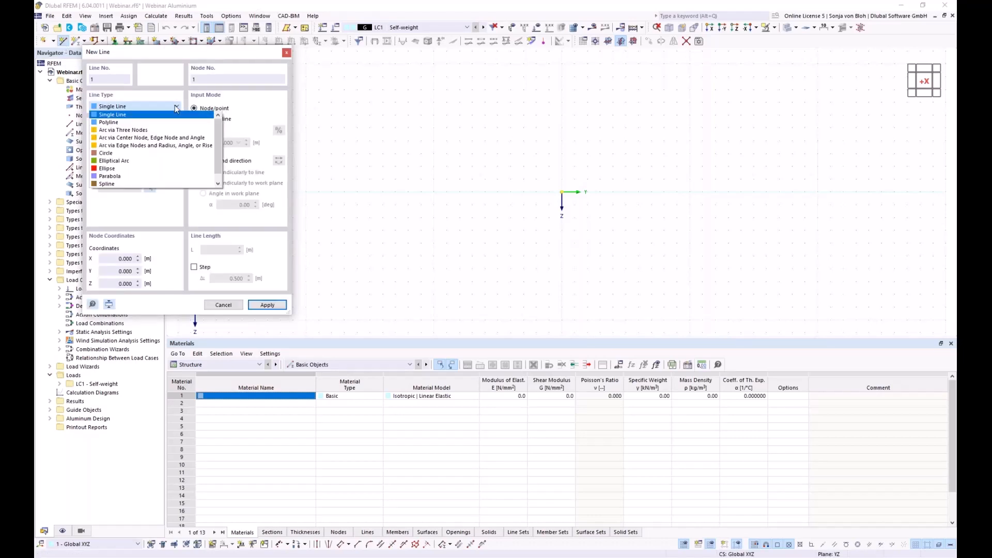
- Make the line an arc from a start node at Y -9 to an end node at Y -3, Z -5.5
{"action": "left_click", "coordinate": [139, 146]}
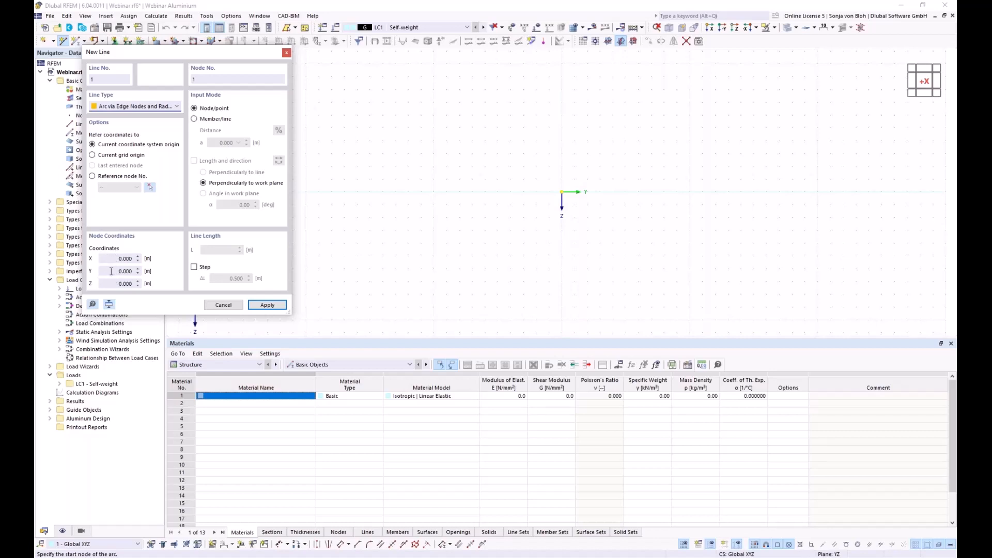
{"action": "left_click", "coordinate": [111, 271]}
{"action": "type", "text": "-9"}
{"action": "key", "text": "Tab"}
{"action": "left_click", "coordinate": [258, 306]}
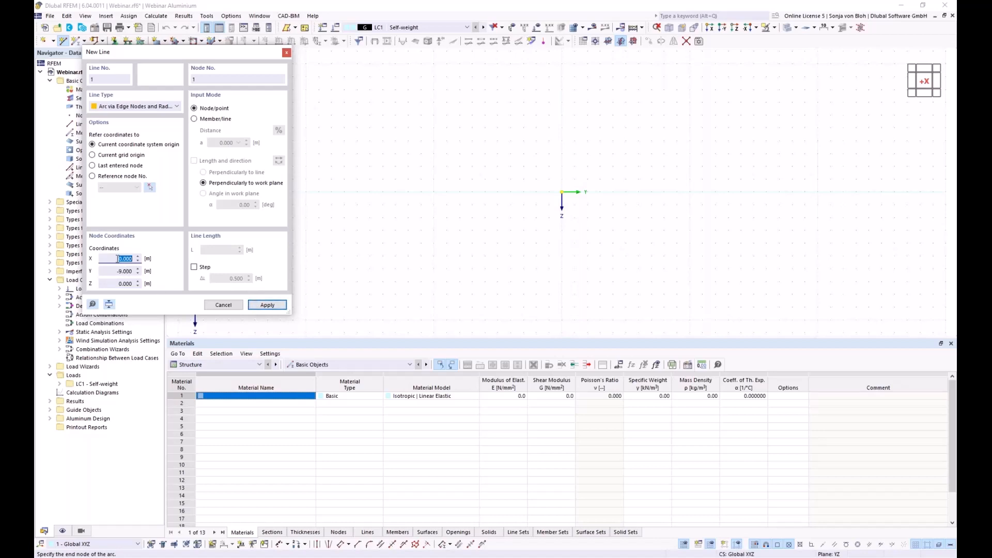
{"action": "key", "text": "Tab"}
{"action": "key", "text": "BackSpace"}
{"action": "type", "text": "-3"}
{"action": "key", "text": "Tab"}
{"action": "type", "text": "-5"}
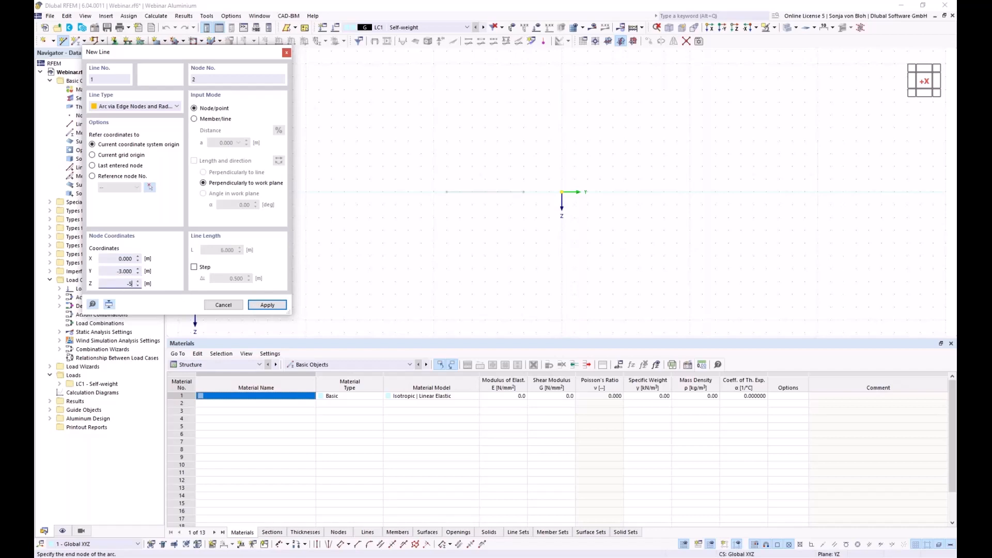
{"action": "type", "text": ",5"}
{"action": "left_click", "coordinate": [268, 305]}
- Give the arc a 9 m radius to create line 1, then end the line tool
{"action": "left_click_drag", "start_coordinate": [138, 53], "coordinate": [627, 136]}
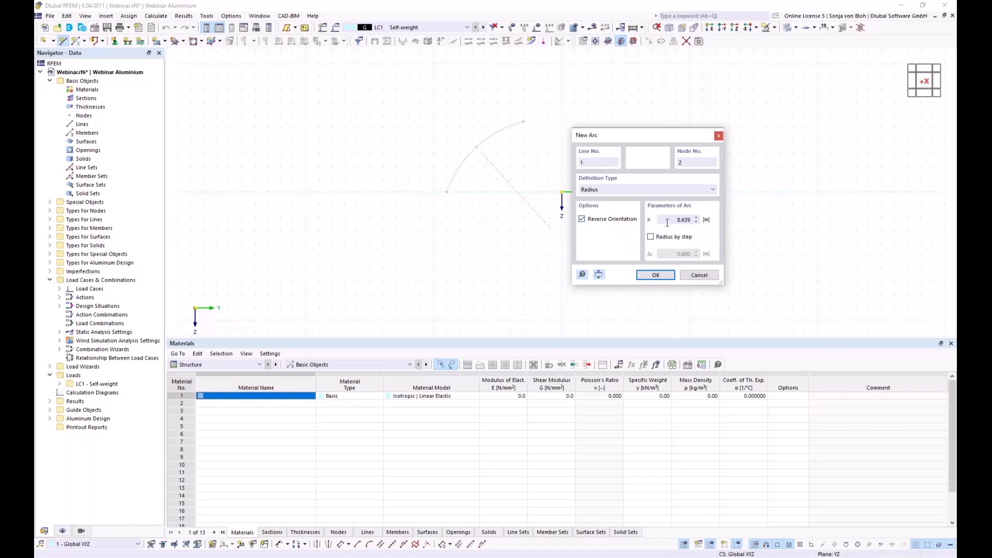
{"action": "left_click_drag", "start_coordinate": [667, 223], "coordinate": [690, 218]}
{"action": "type", "text": "9"}
{"action": "left_click", "coordinate": [655, 274]}
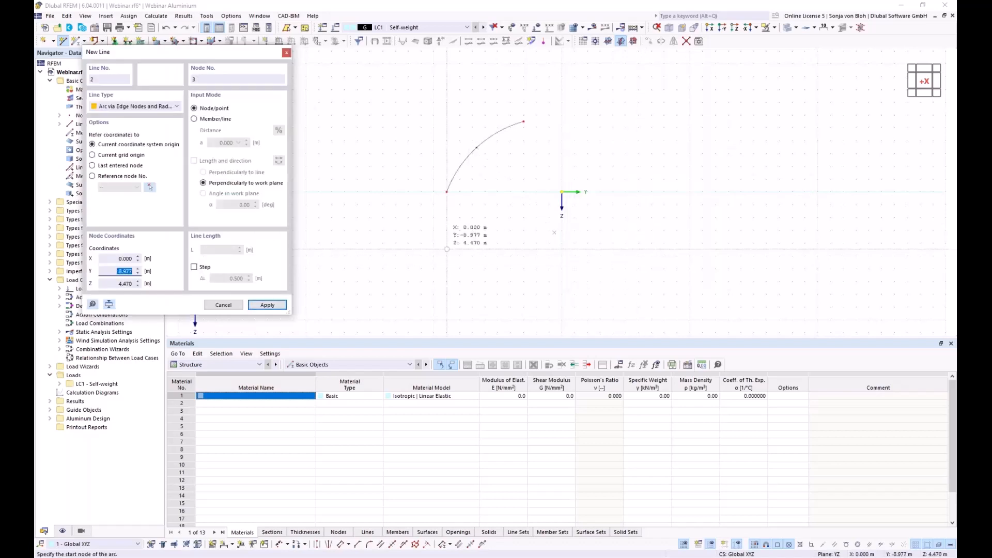
{"action": "key", "text": "Escape"}
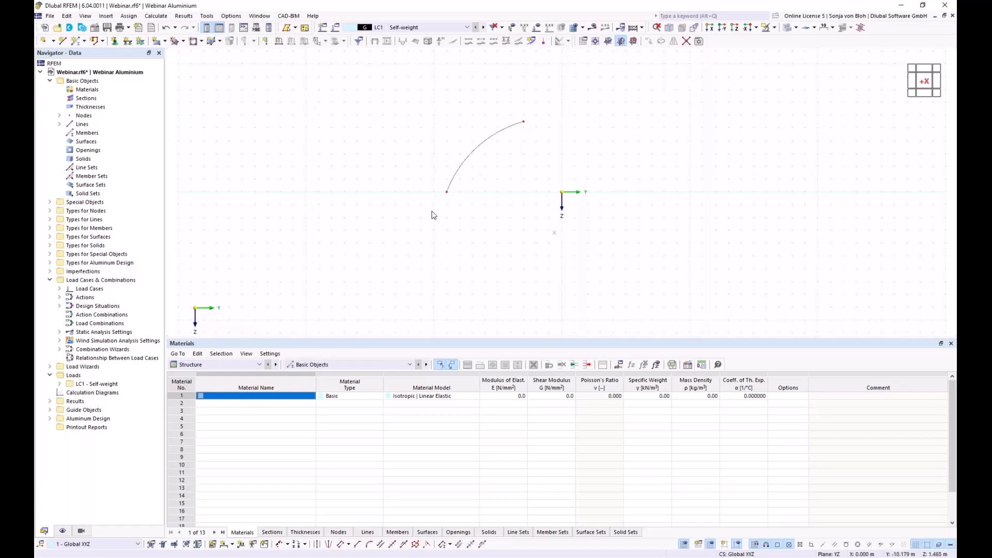
- Divide the arc line with 3 intermediate nodes
{"action": "right_click", "coordinate": [473, 157]}
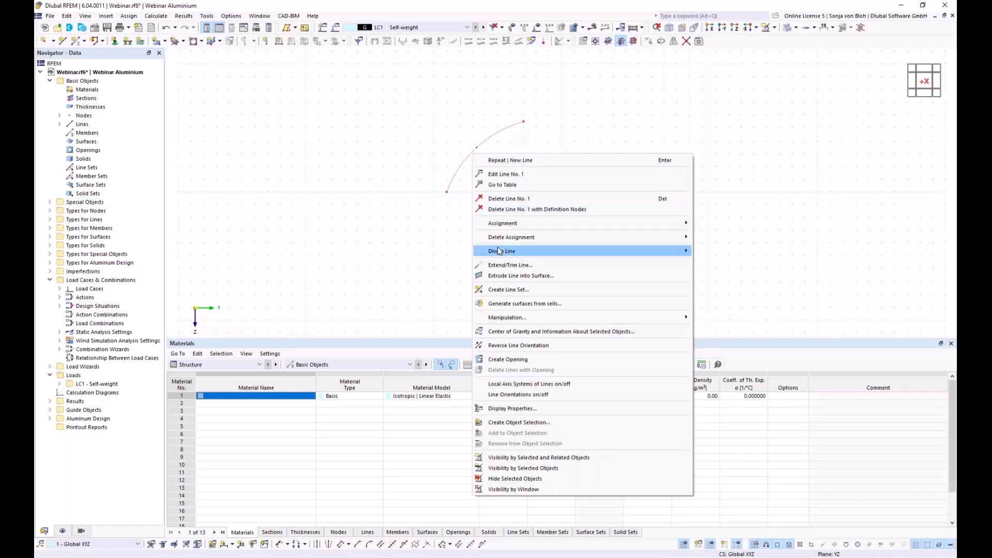
{"action": "mouse_move", "coordinate": [499, 251]}
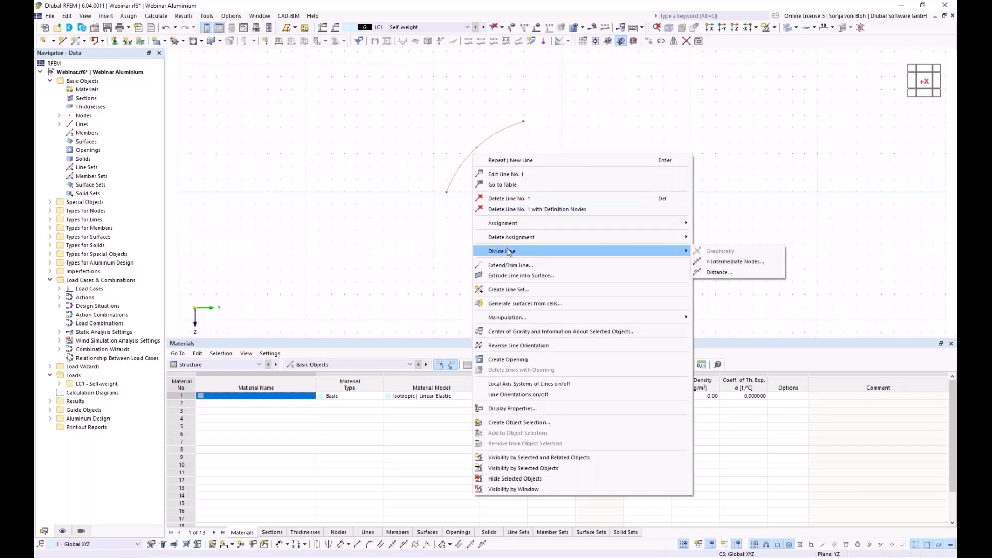
{"action": "left_click", "coordinate": [725, 262]}
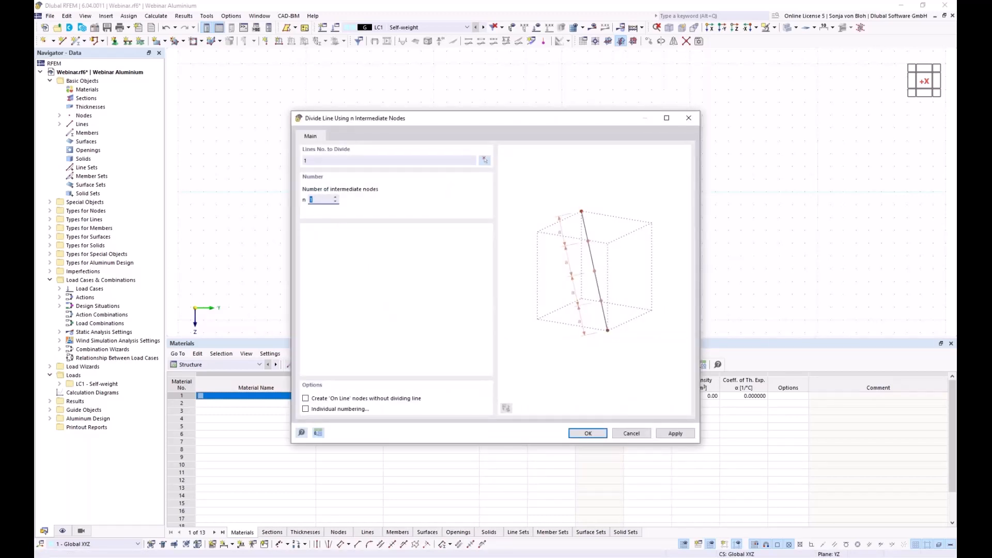
{"action": "type", "text": "3"}
{"action": "left_click", "coordinate": [590, 434]}
{"action": "scroll", "coordinate": [508, 153], "scroll_direction": "up", "scroll_amount": 5}
{"action": "middle_click_drag", "start_coordinate": [523, 164], "coordinate": [484, 200]}
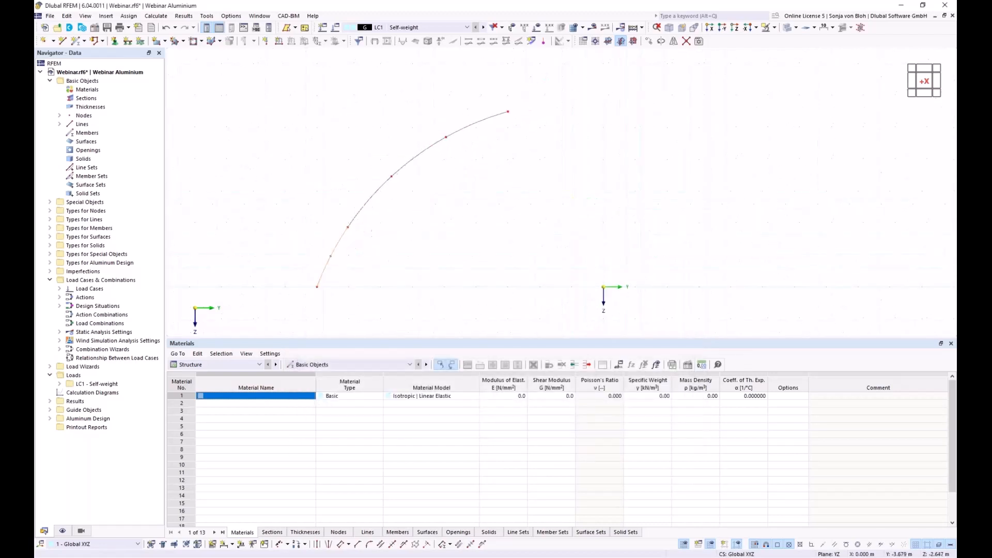
{"action": "scroll", "coordinate": [486, 202], "scroll_direction": "down", "scroll_amount": 1}
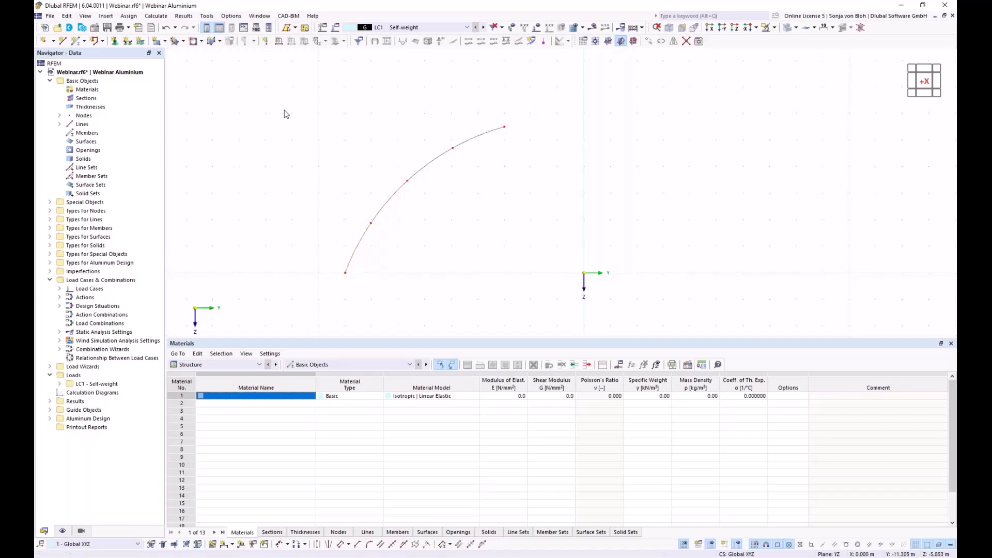
- Select the whole arc and delete its four line pieces, keeping the nodes
{"action": "left_click_drag", "start_coordinate": [255, 77], "coordinate": [557, 309]}
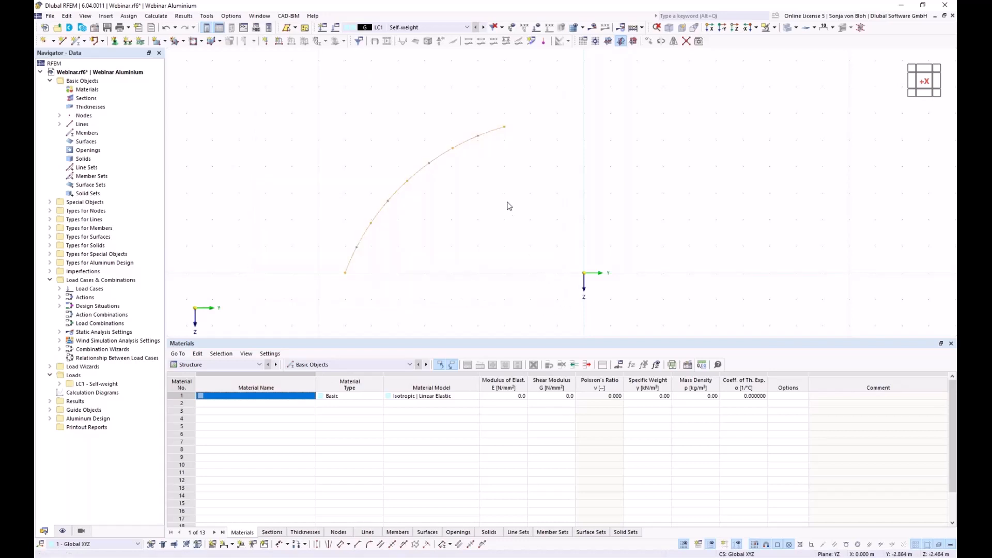
{"action": "right_click", "coordinate": [465, 147]}
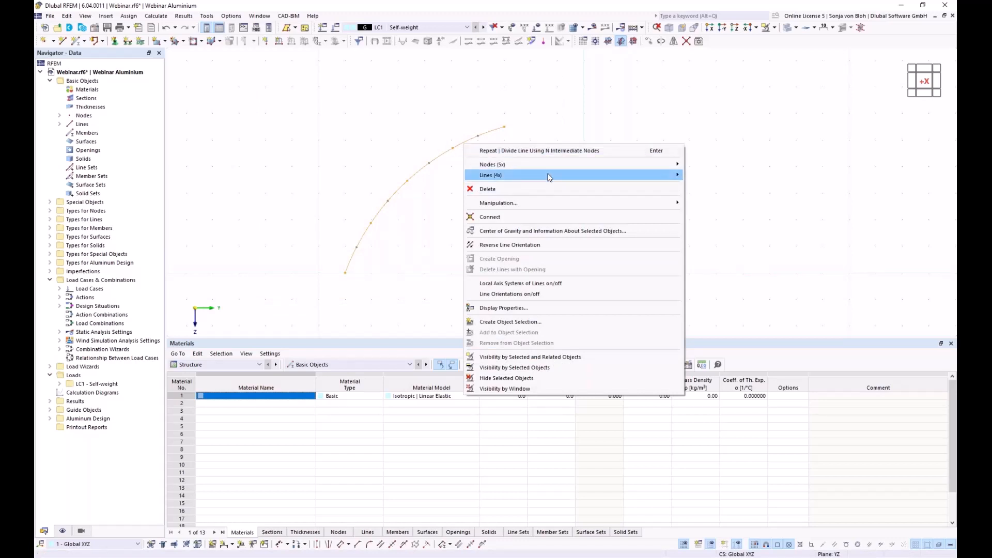
{"action": "mouse_move", "coordinate": [549, 176]}
{"action": "left_click", "coordinate": [706, 200]}
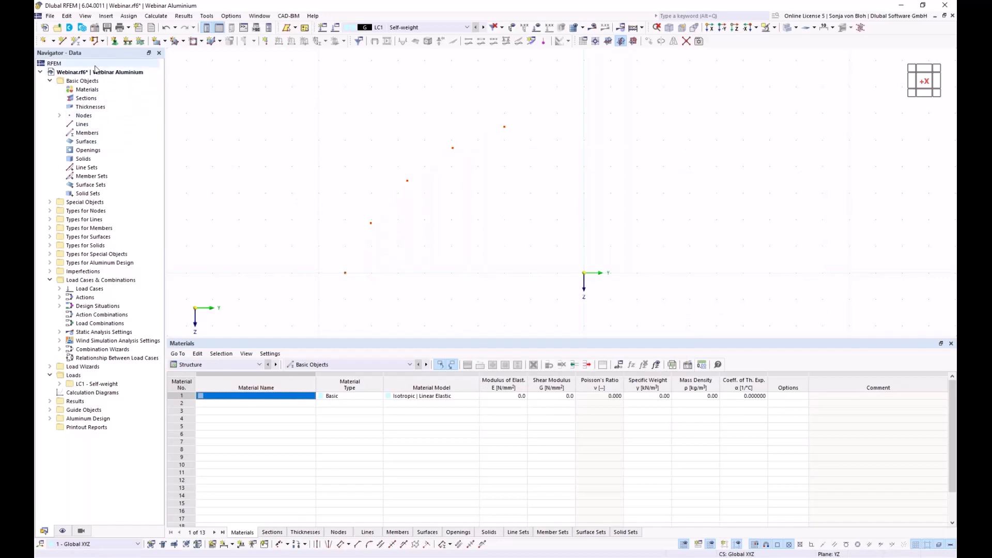
- Start a new single member using section 1 loaded from the RSECTION Aluprofil model (EN AW-6061 T6)
{"action": "left_click", "coordinate": [76, 41]}
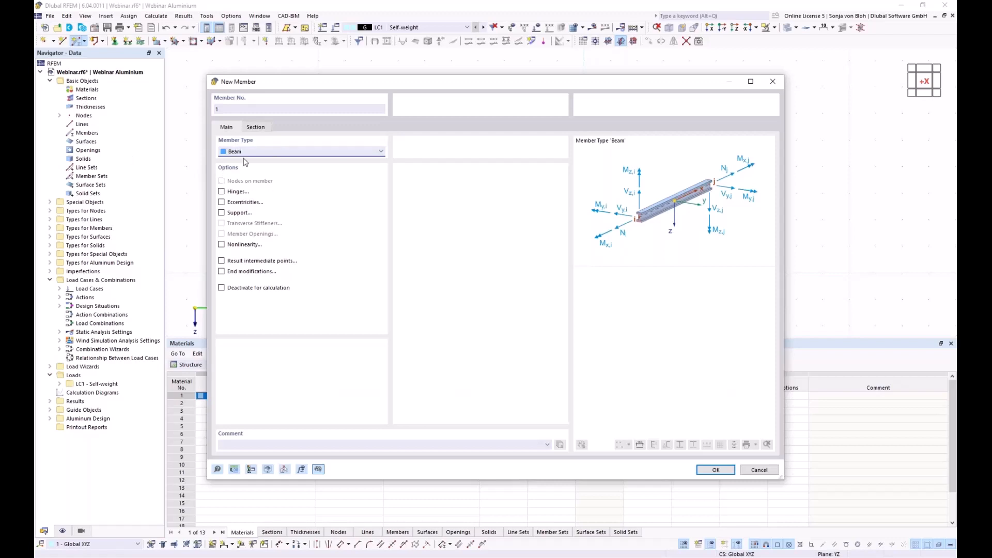
{"action": "left_click", "coordinate": [263, 129]}
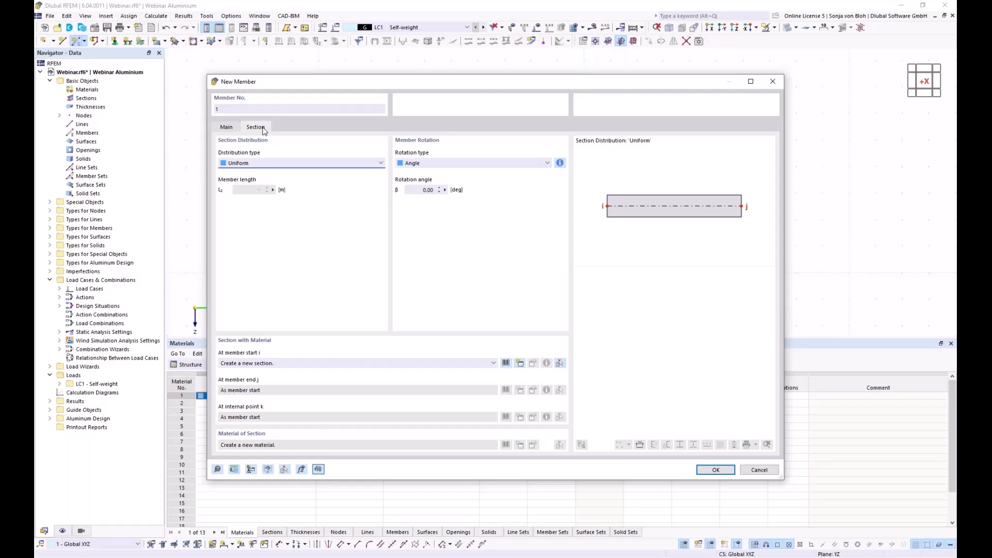
{"action": "left_click", "coordinate": [520, 364]}
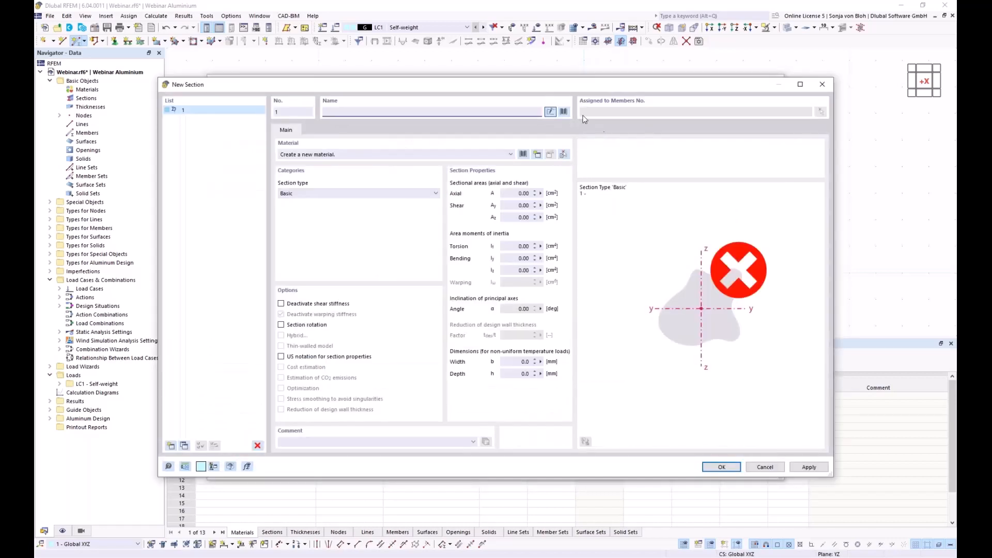
{"action": "left_click", "coordinate": [564, 112]}
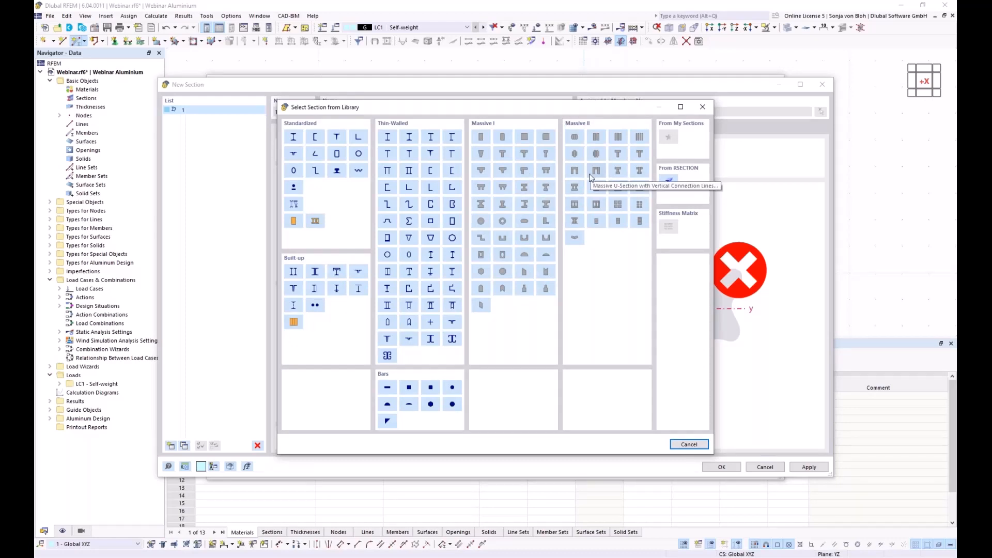
{"action": "left_click", "coordinate": [669, 182]}
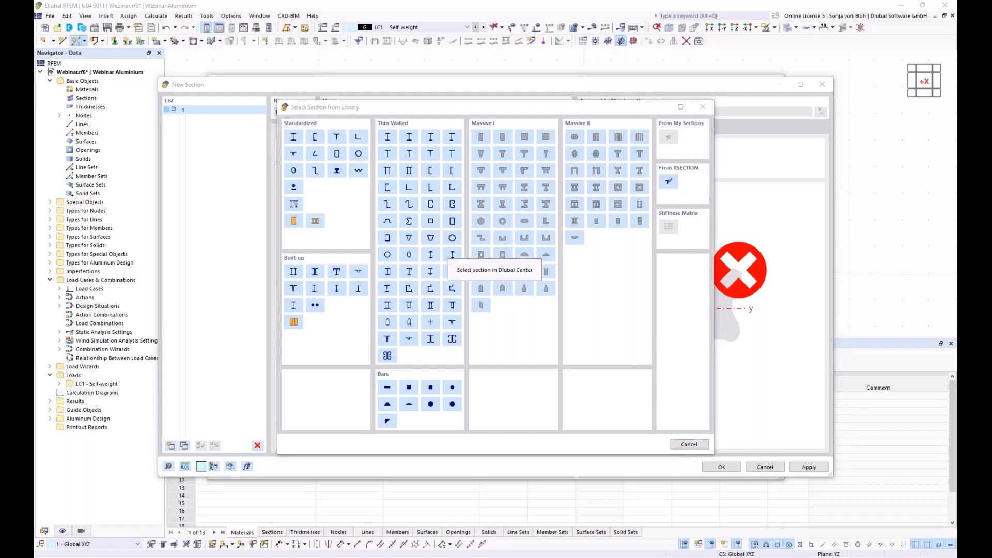
{"action": "left_click", "coordinate": [395, 218]}
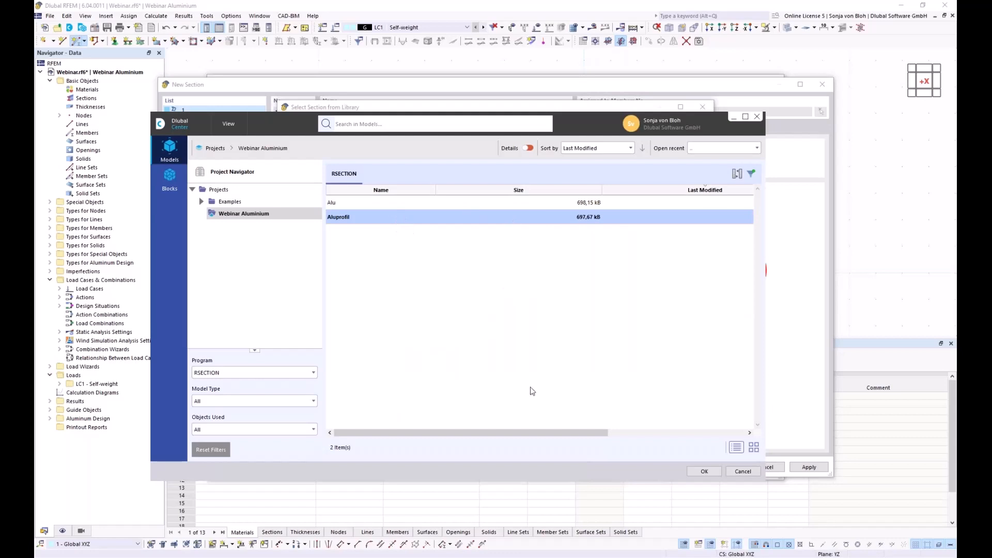
{"action": "left_click", "coordinate": [704, 471]}
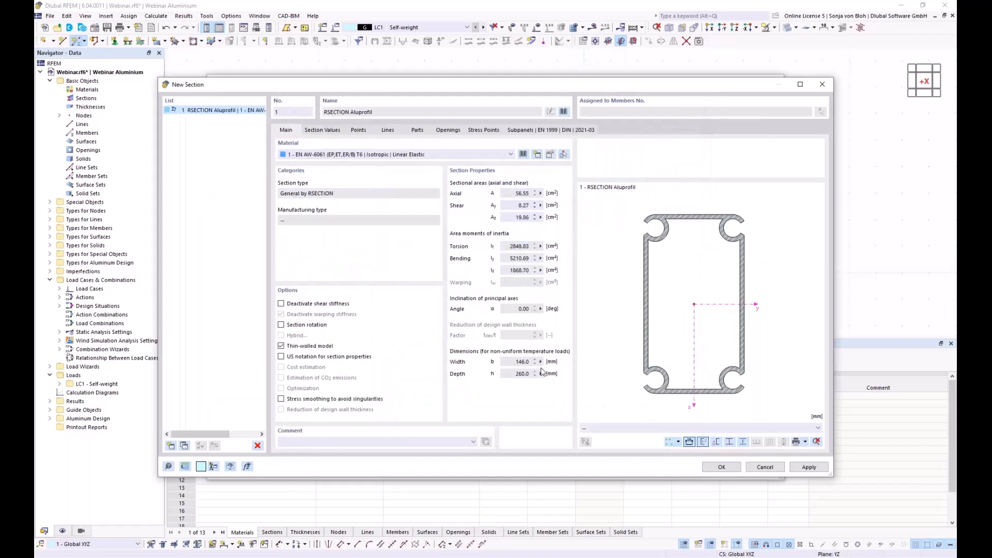
{"action": "left_click", "coordinate": [722, 467]}
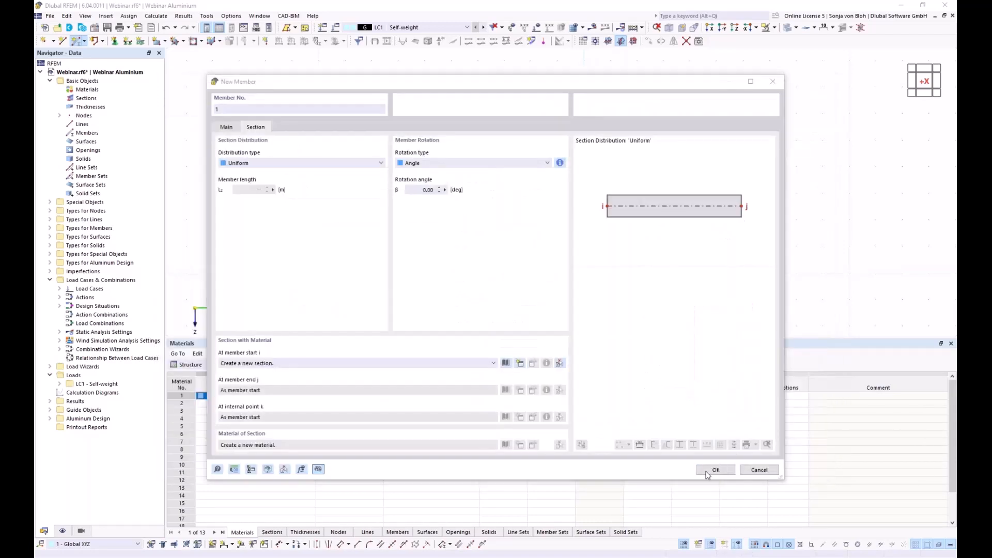
{"action": "left_click", "coordinate": [710, 469]}
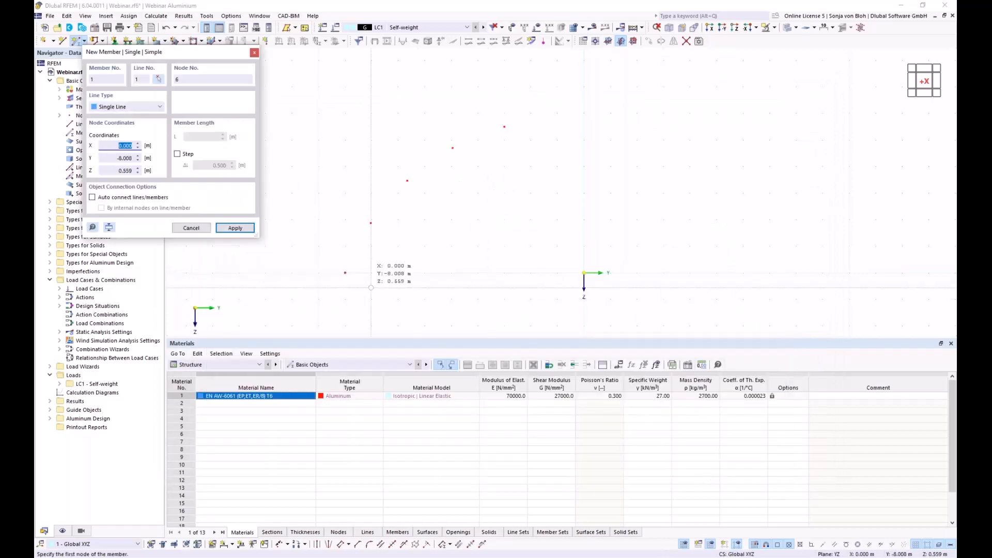
- Draw four members through the five arc nodes, then open the Blocks options under Special Objects
{"action": "left_click", "coordinate": [373, 257]}
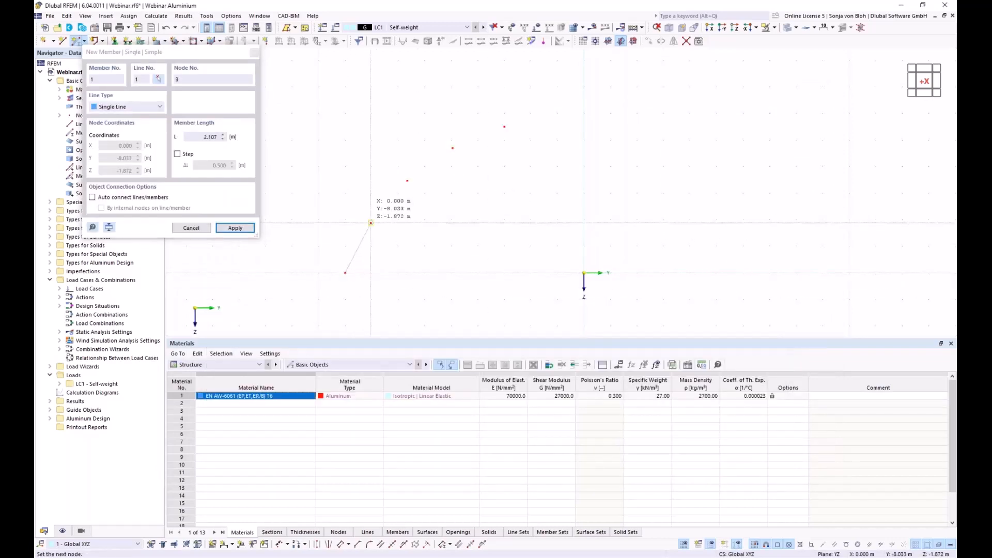
{"action": "left_click", "coordinate": [372, 223]}
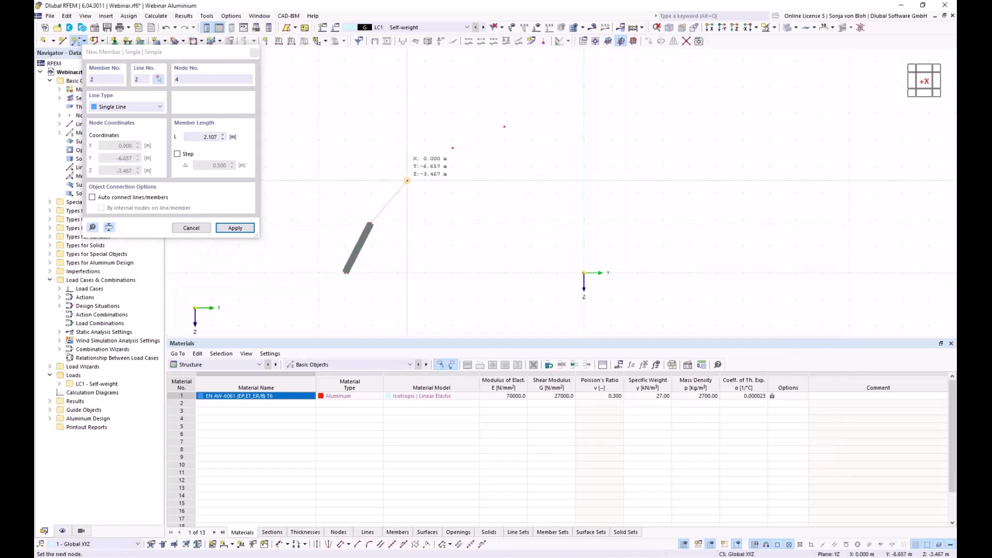
{"action": "left_click", "coordinate": [407, 180]}
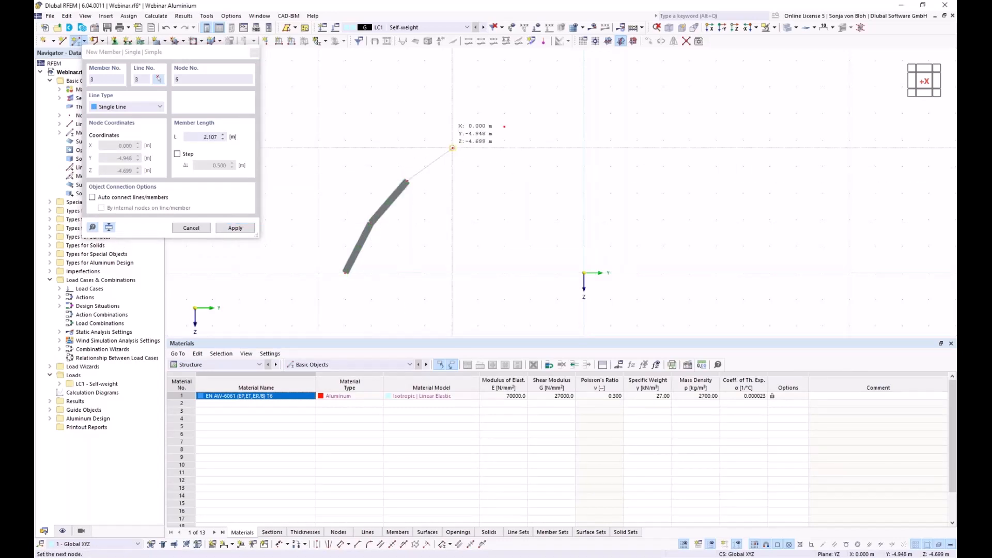
{"action": "left_click", "coordinate": [452, 149]}
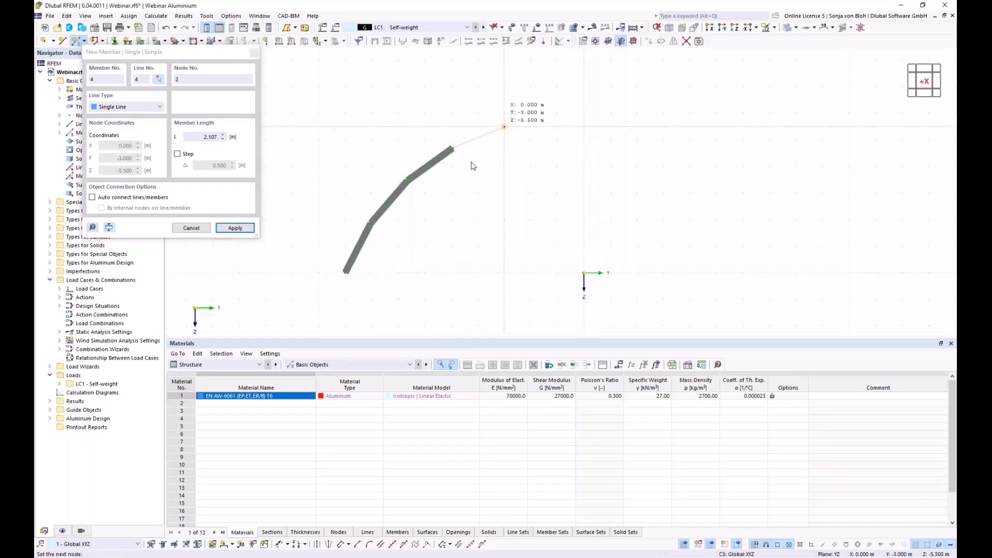
{"action": "left_click", "coordinate": [504, 125]}
{"action": "key", "text": "Escape"}
{"action": "key", "text": "Escape"}
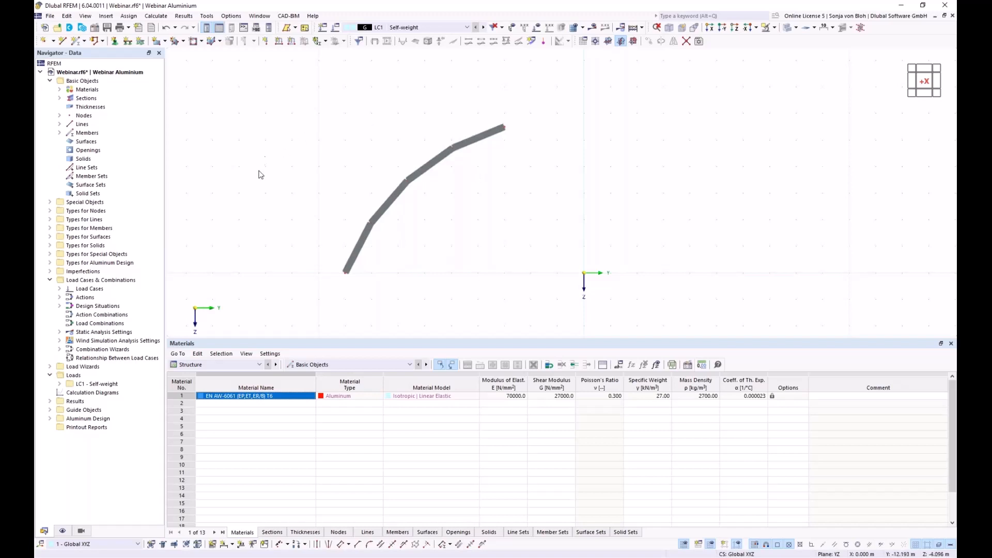
{"action": "left_click", "coordinate": [50, 203]}
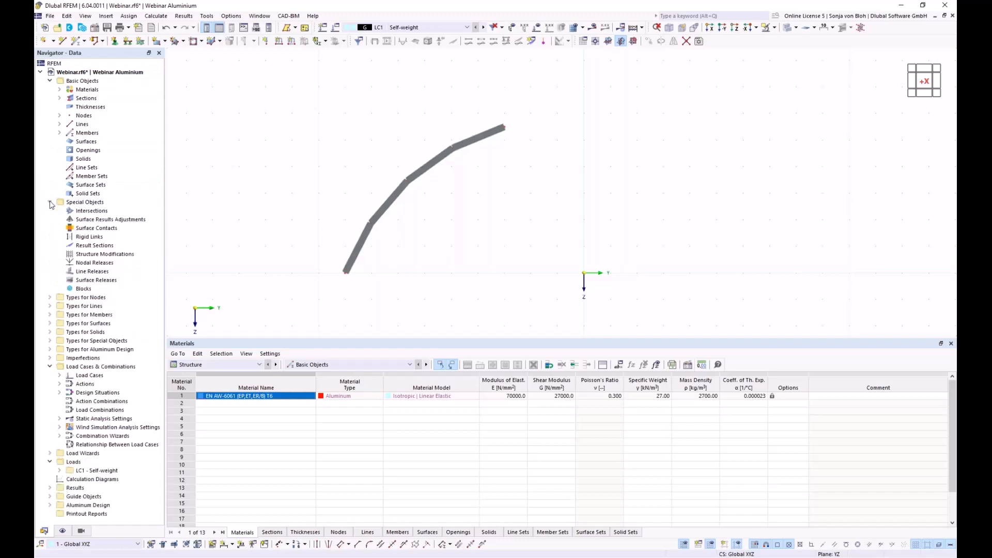
{"action": "right_click", "coordinate": [93, 290]}
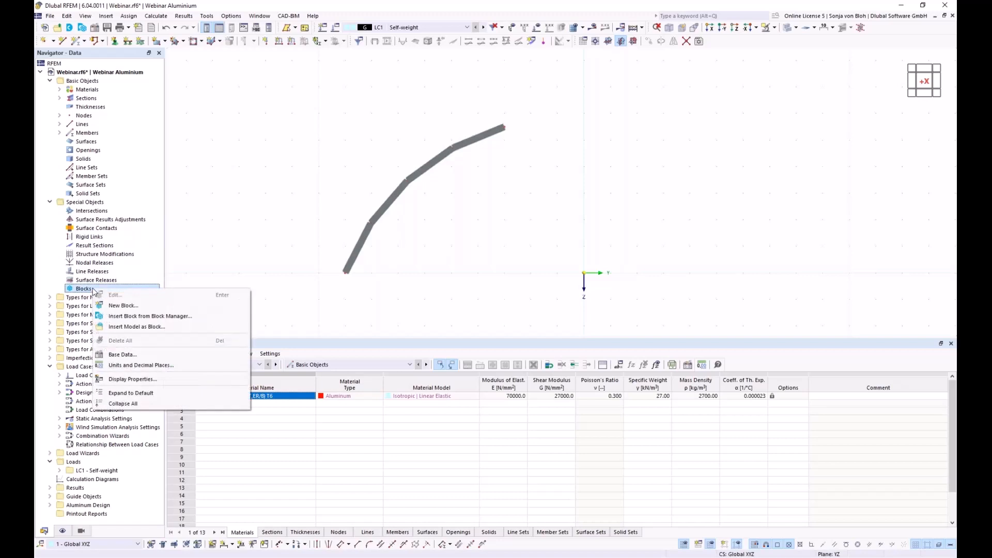
- Create a new block, then load and apply the script 'Bogen mittels Randknoten und Radius.js'
{"action": "left_click", "coordinate": [119, 307]}
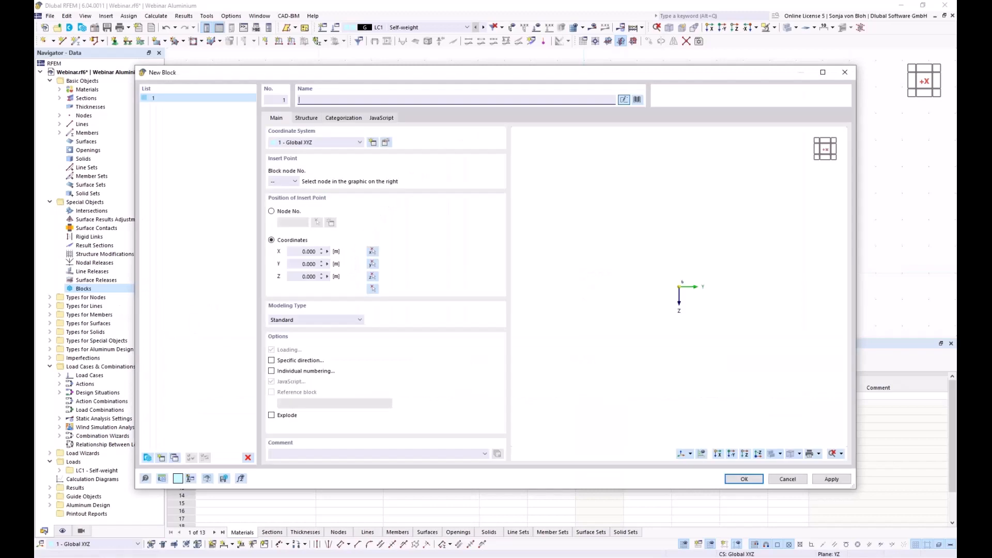
{"action": "left_click", "coordinate": [387, 122]}
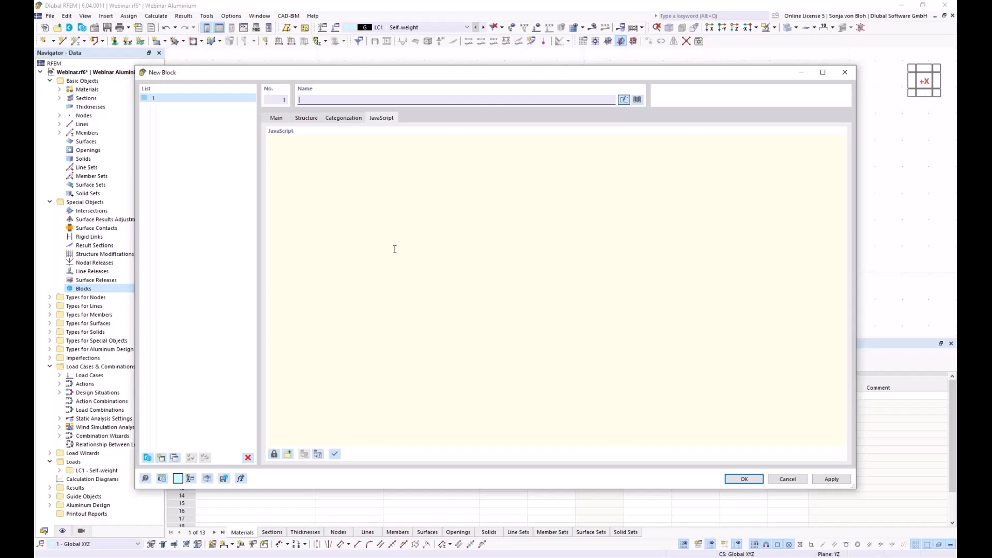
{"action": "left_click", "coordinate": [288, 455]}
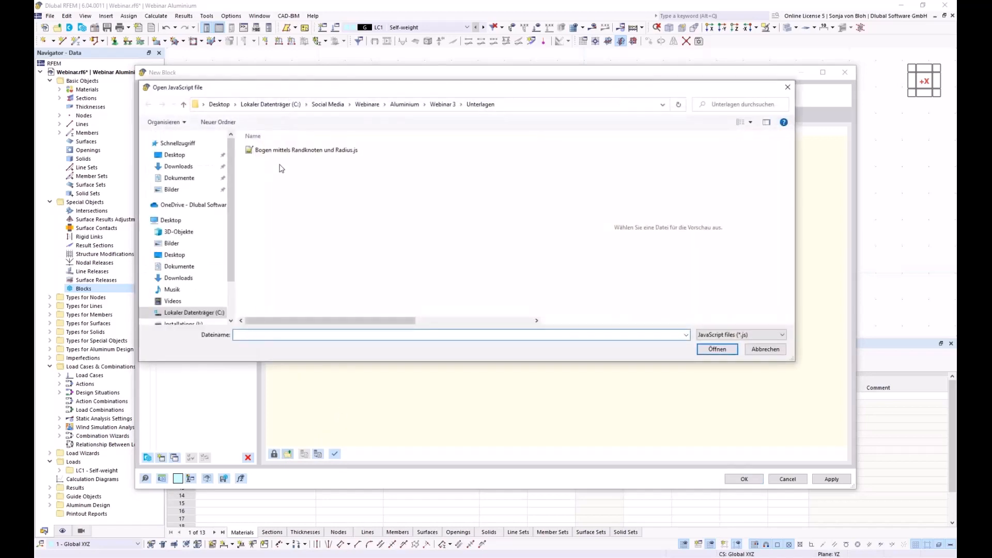
{"action": "left_click", "coordinate": [292, 152]}
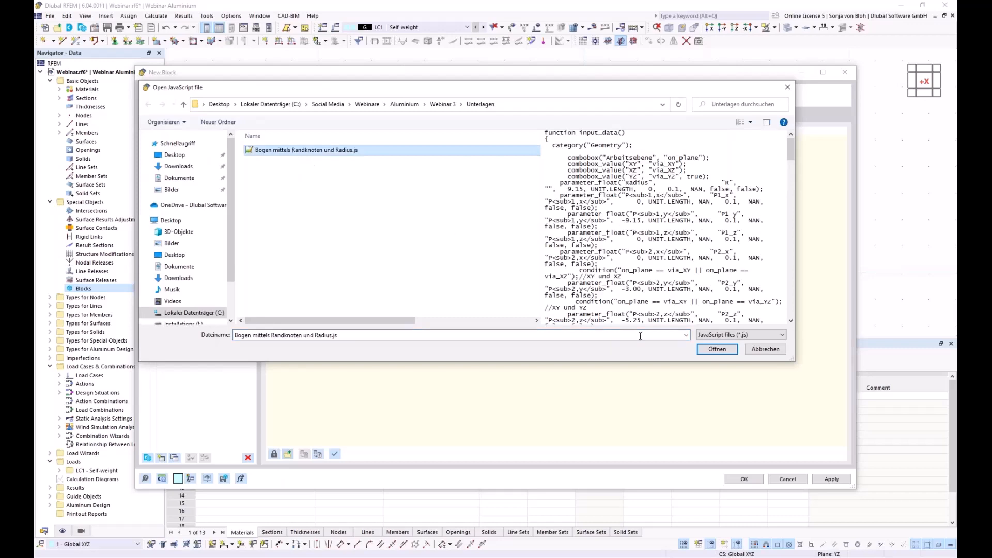
{"action": "left_click", "coordinate": [725, 350]}
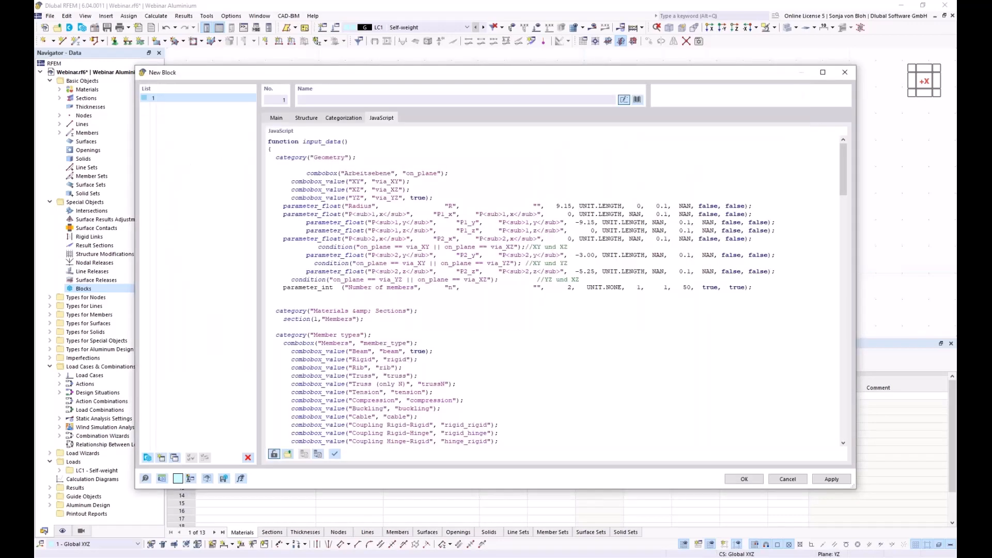
{"action": "left_click", "coordinate": [335, 454]}
- Save the script as block 'Arched beams' in the Beams | Arched Beams category
{"action": "left_click", "coordinate": [224, 479]}
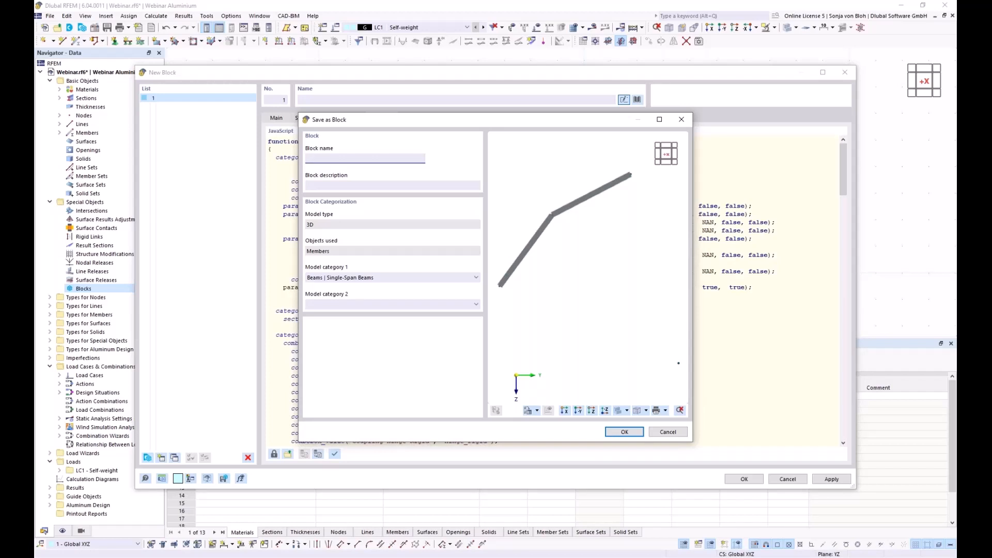
{"action": "type", "text": "Arched beams"}
{"action": "left_click", "coordinate": [476, 278]}
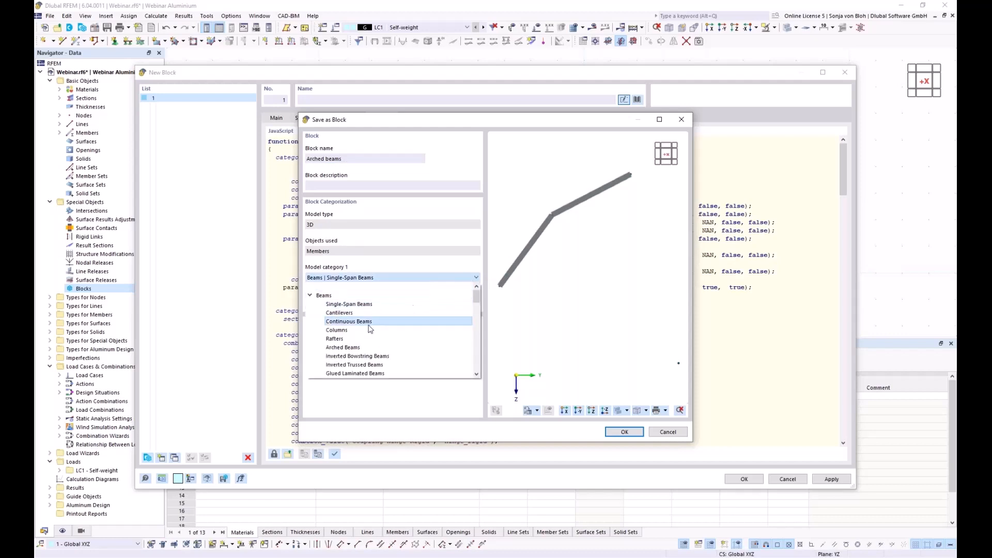
{"action": "left_click", "coordinate": [346, 348]}
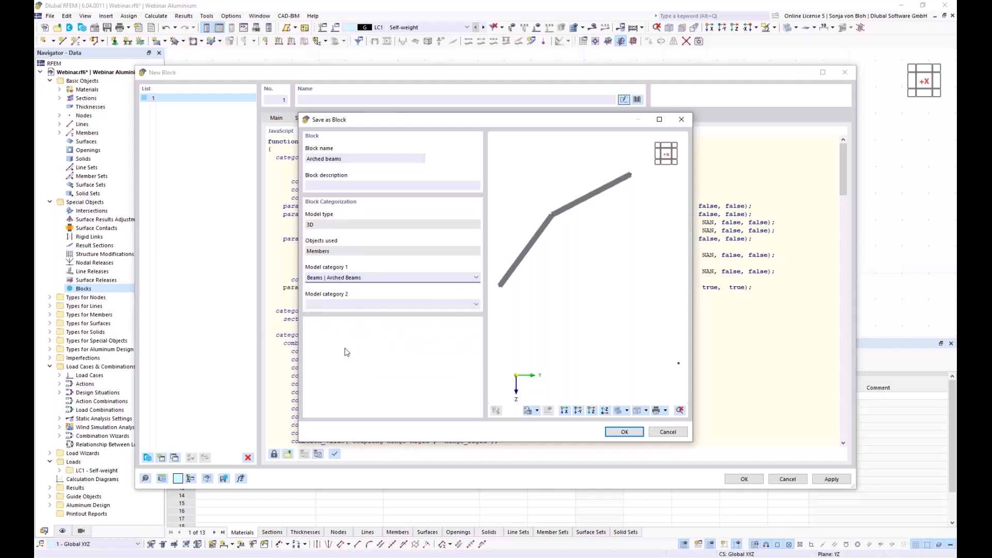
{"action": "left_click_drag", "start_coordinate": [379, 122], "coordinate": [341, 148]}
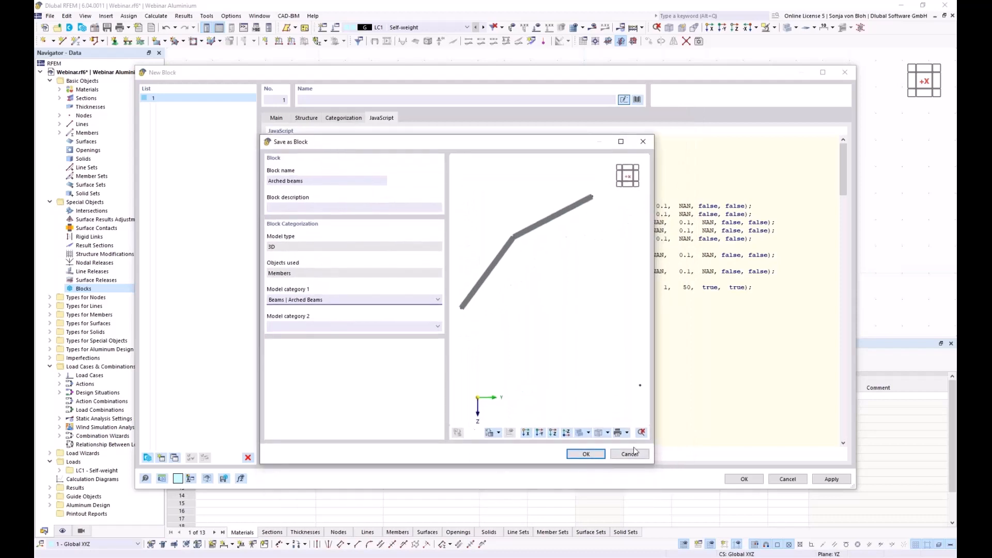
{"action": "left_click", "coordinate": [587, 454]}
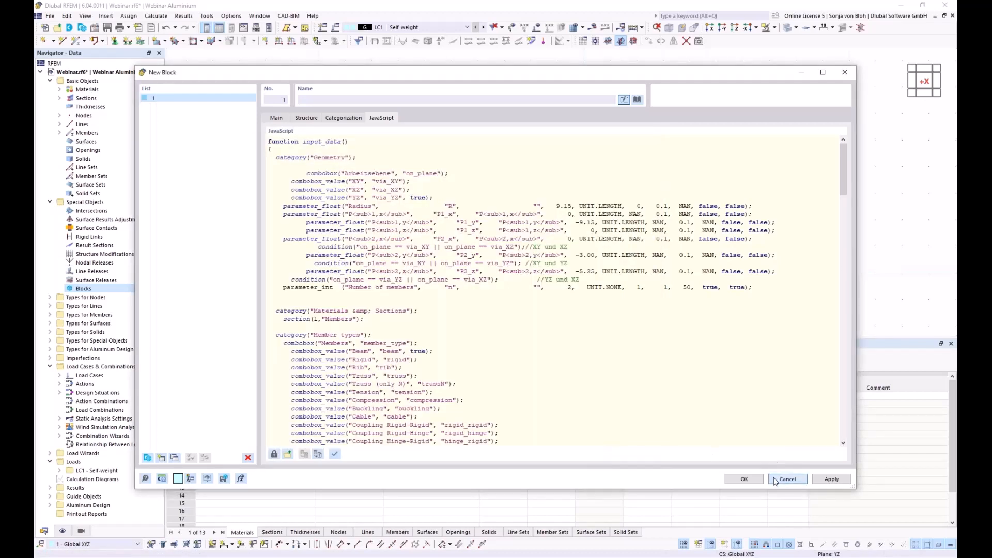
- Cancel the New Block dialog and delete the existing curved member
{"action": "left_click", "coordinate": [796, 479]}
{"action": "scroll", "coordinate": [339, 158], "scroll_direction": "down", "scroll_amount": 3}
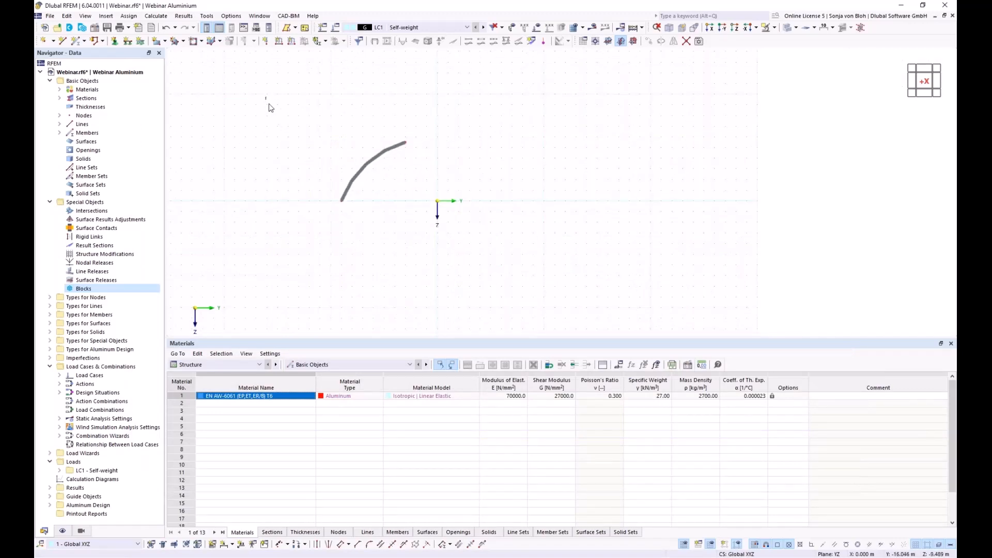
{"action": "left_click_drag", "start_coordinate": [266, 98], "coordinate": [633, 298]}
{"action": "key", "text": "Delete"}
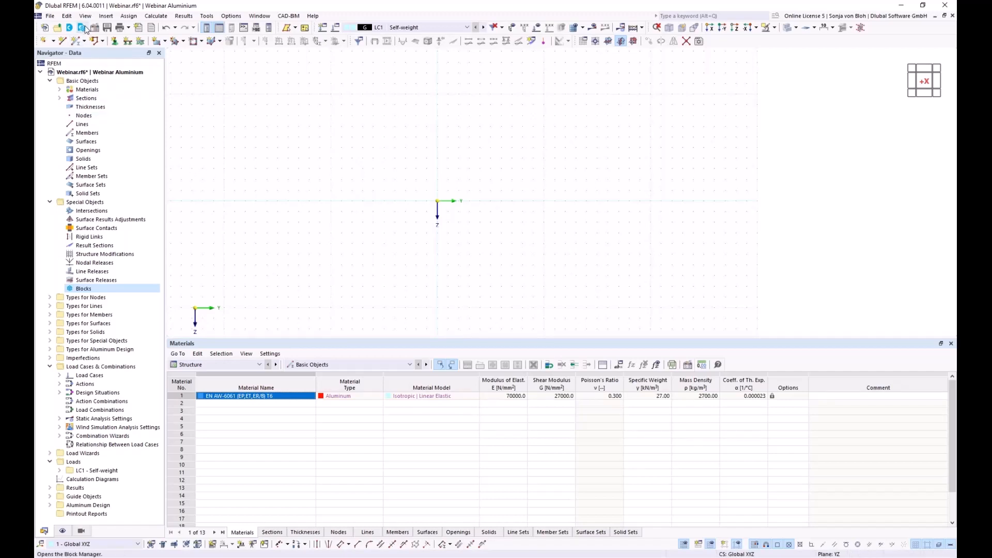
- Insert the 'Arched beams' block from the Block Manager's Arched Beams category
{"action": "left_click", "coordinate": [83, 27]}
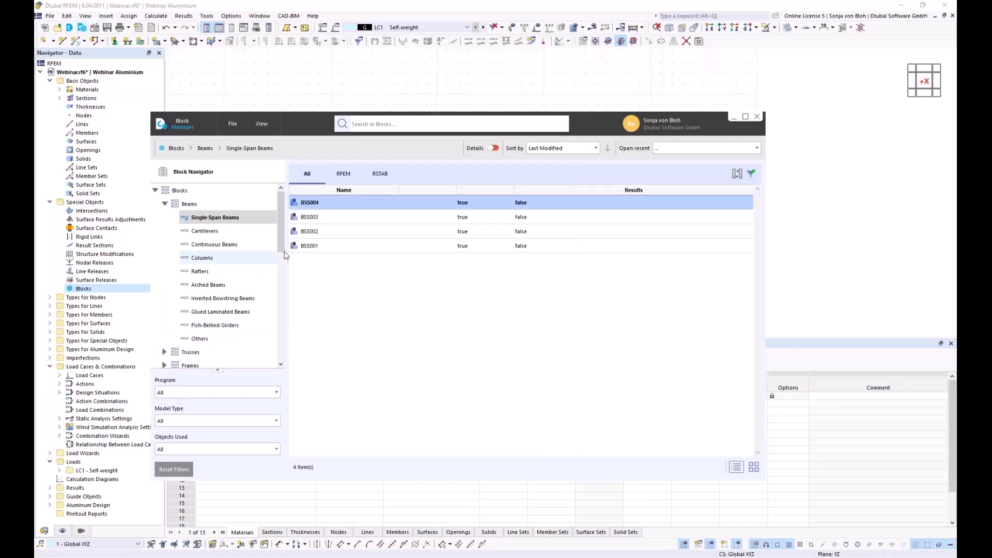
{"action": "left_click", "coordinate": [207, 284]}
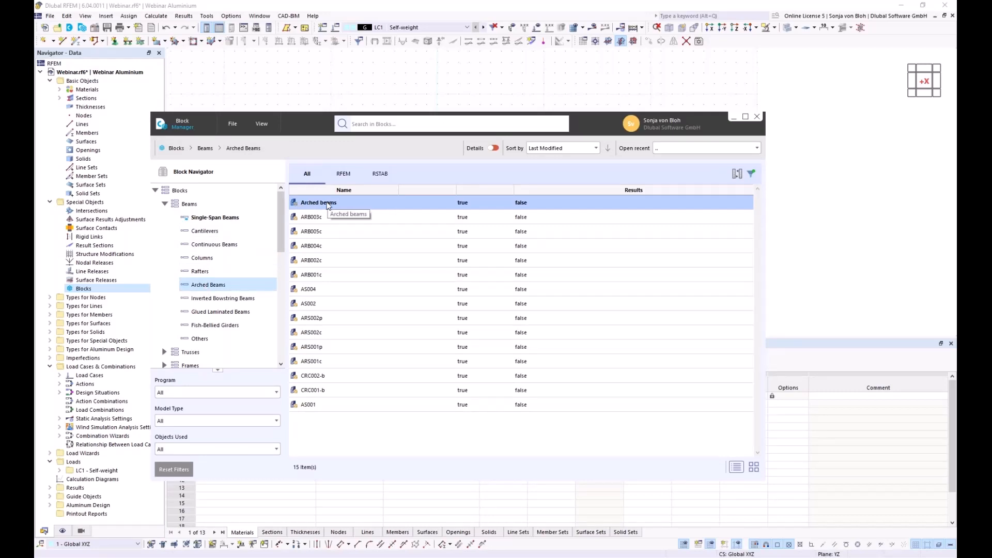
{"action": "double_click", "coordinate": [327, 202]}
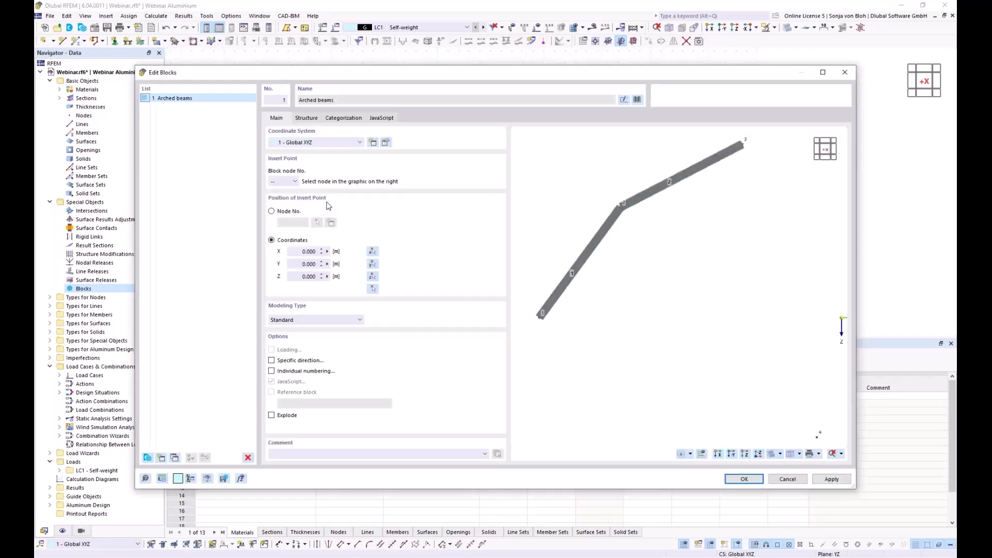
- Set the arch block's radius to 9 m
{"action": "left_click", "coordinate": [302, 120]}
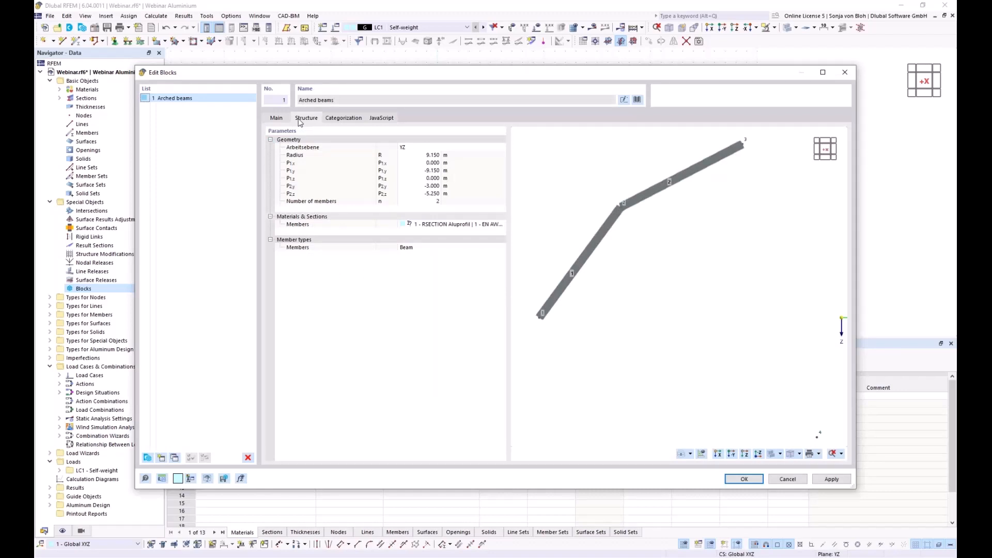
{"action": "left_click", "coordinate": [417, 156]}
{"action": "left_click", "coordinate": [419, 156]}
{"action": "type", "text": "9"}
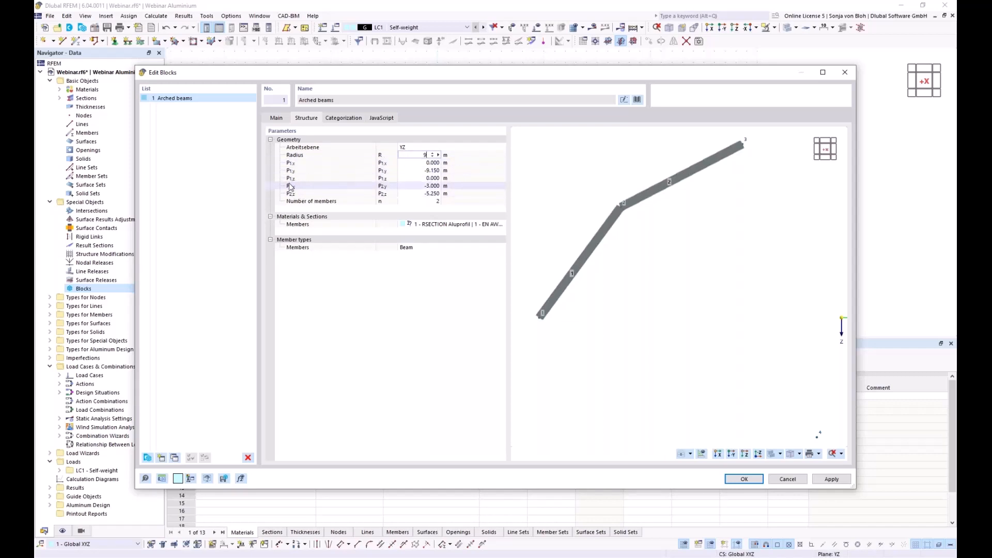
{"action": "left_click", "coordinate": [412, 164]}
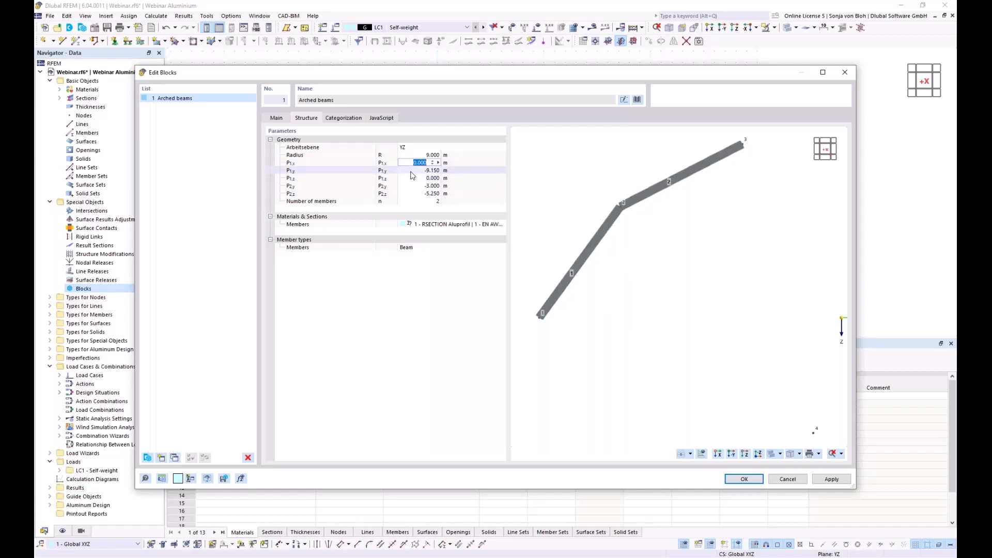
- Set P1y to -9 m, P2z to -5.5 m and the number of members to 4
{"action": "left_click", "coordinate": [418, 170]}
{"action": "type", "text": "-9"}
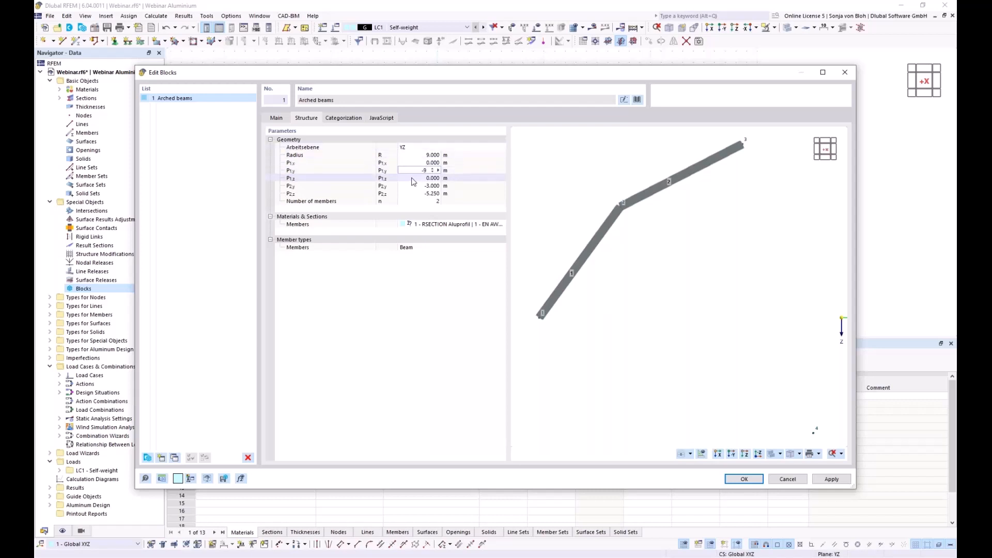
{"action": "key", "text": "Tab"}
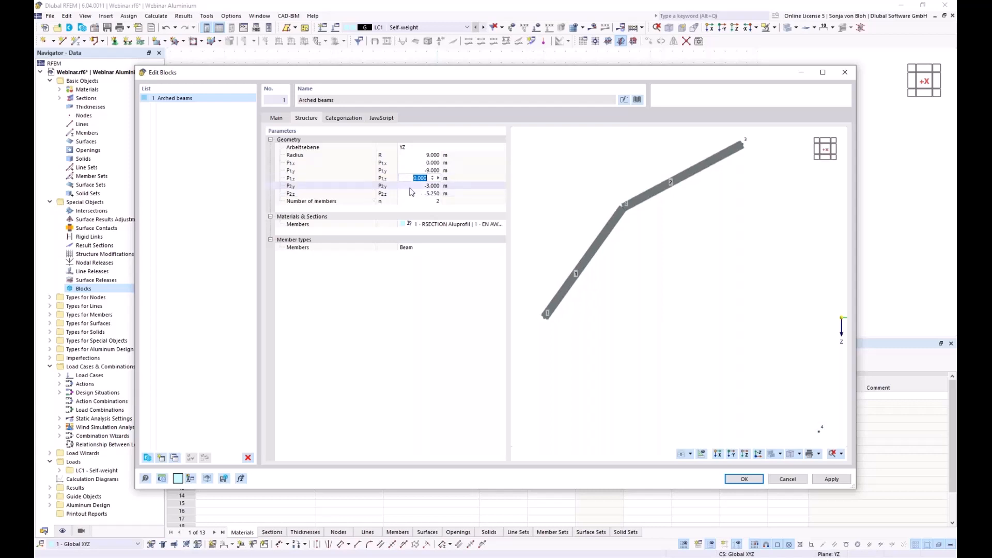
{"action": "key", "text": "Tab"}
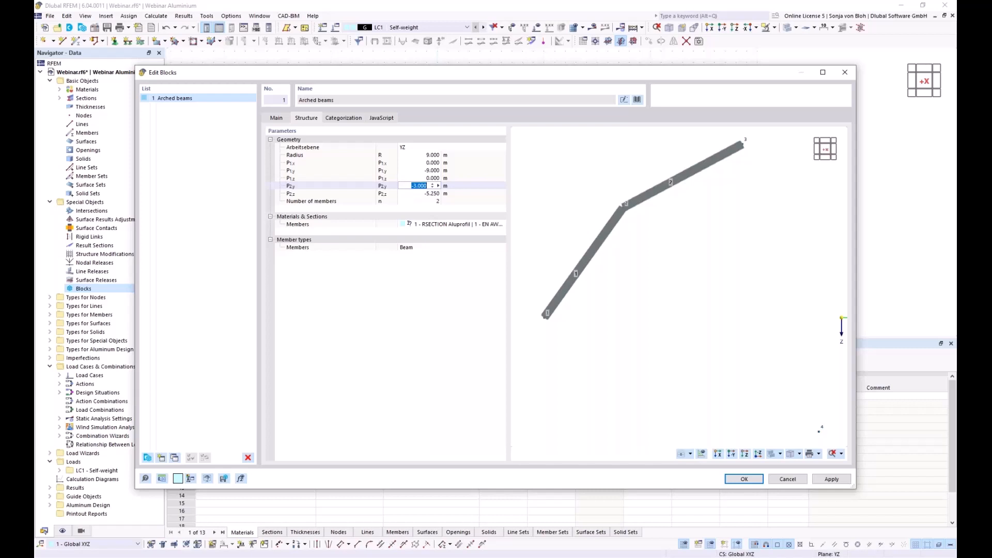
{"action": "key", "text": "Tab"}
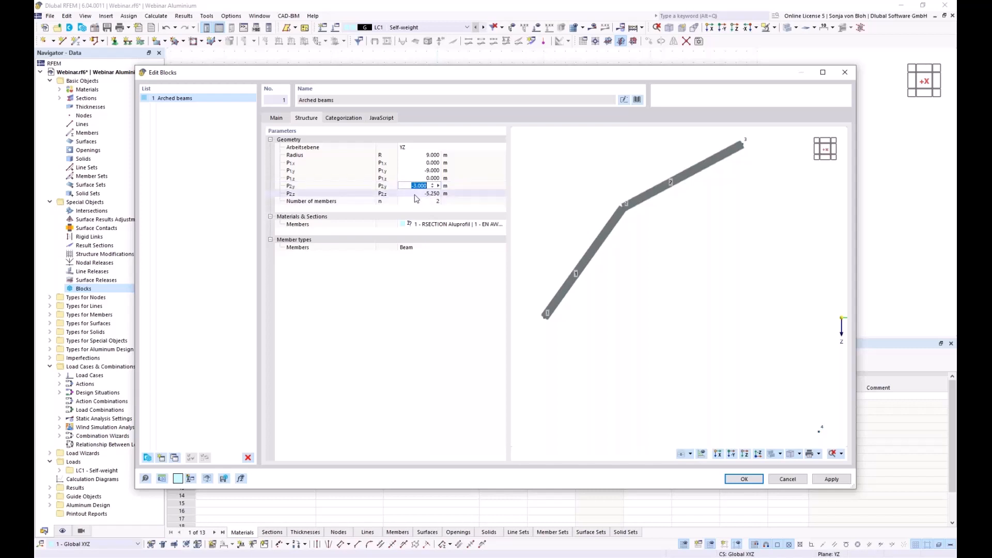
{"action": "type", "text": "-"}
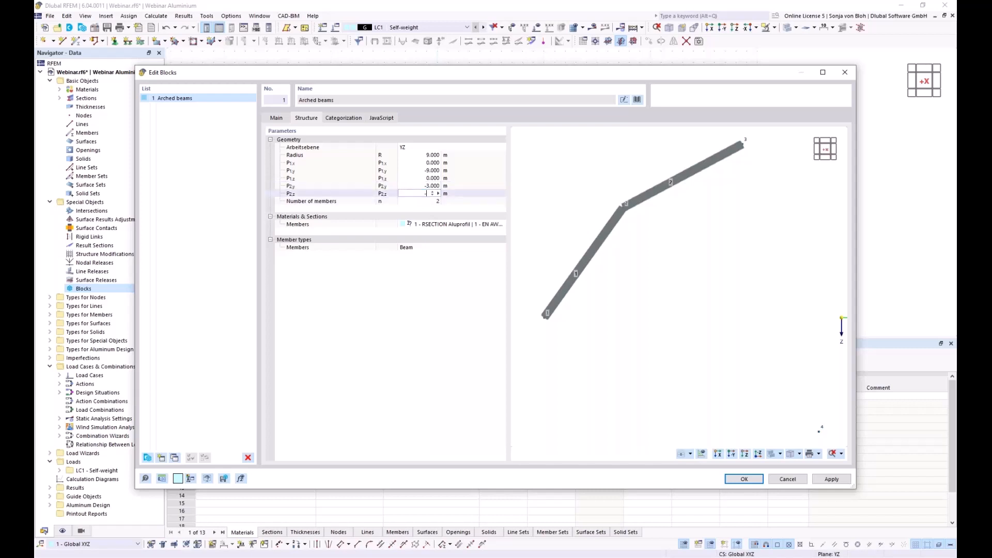
{"action": "type", "text": "5,5"}
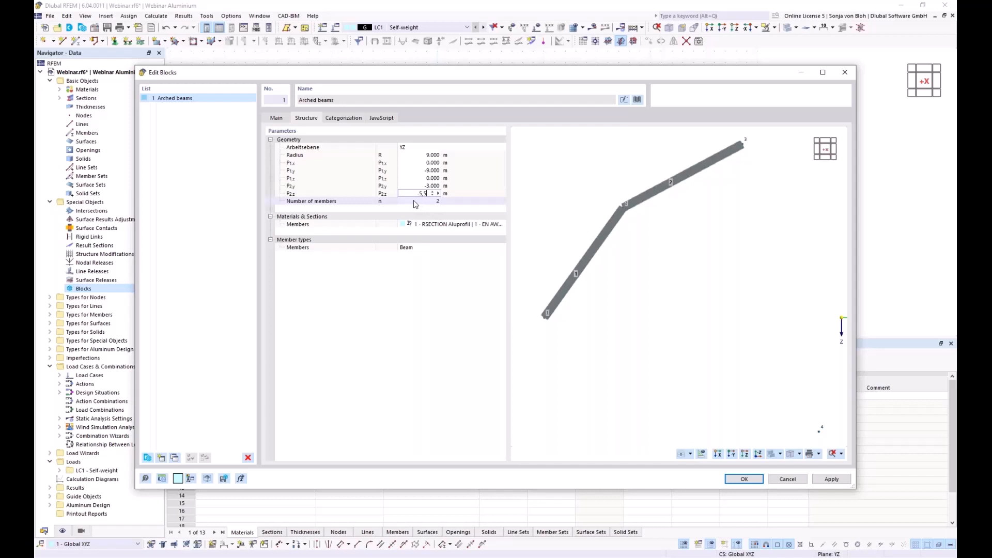
{"action": "key", "text": "Tab"}
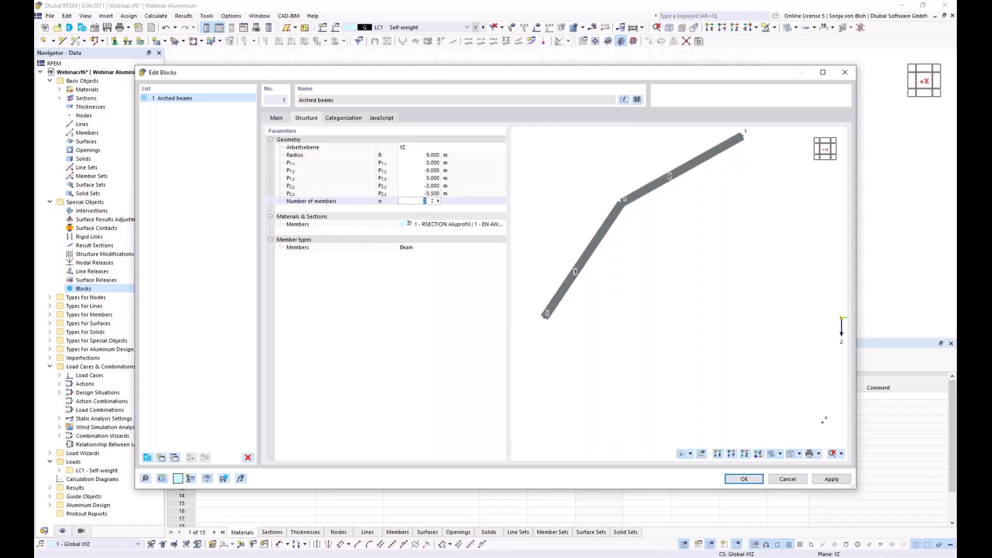
{"action": "left_click", "coordinate": [432, 201]}
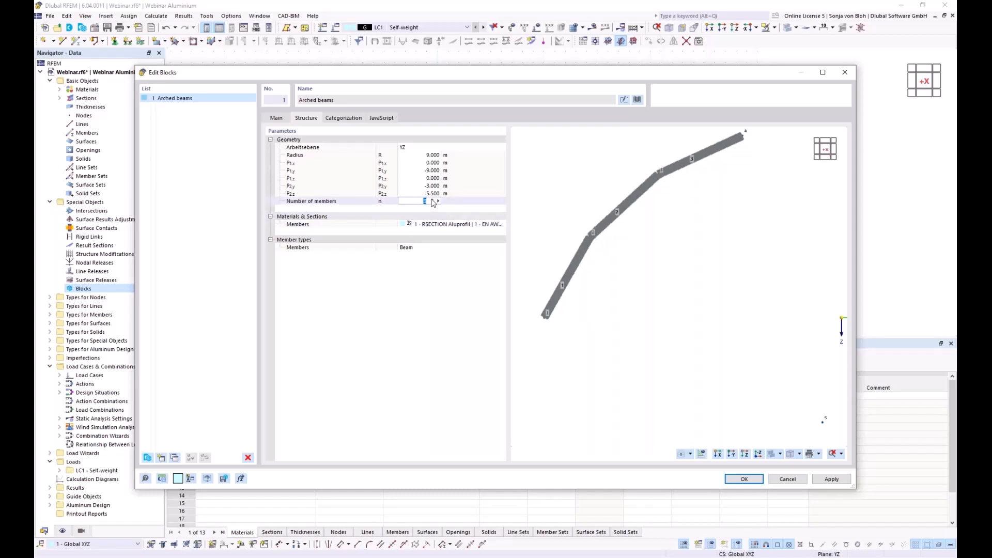
{"action": "left_click", "coordinate": [433, 201]}
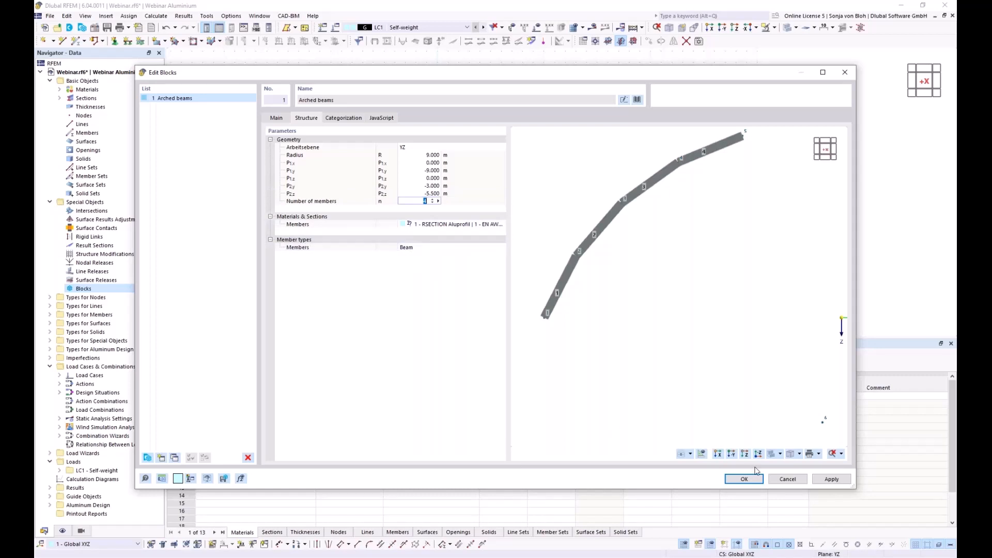
{"action": "left_click", "coordinate": [744, 479]}
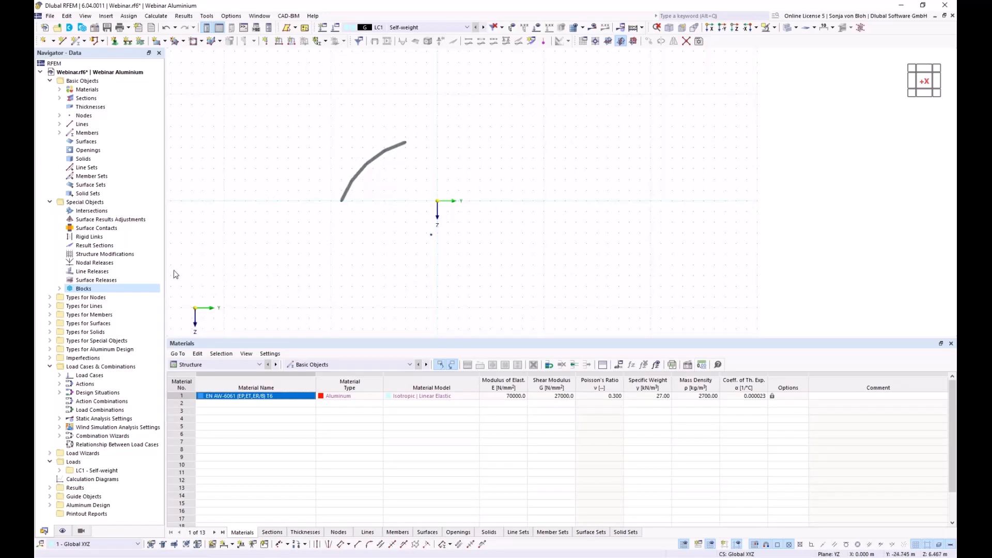
{"action": "left_click", "coordinate": [60, 288]}
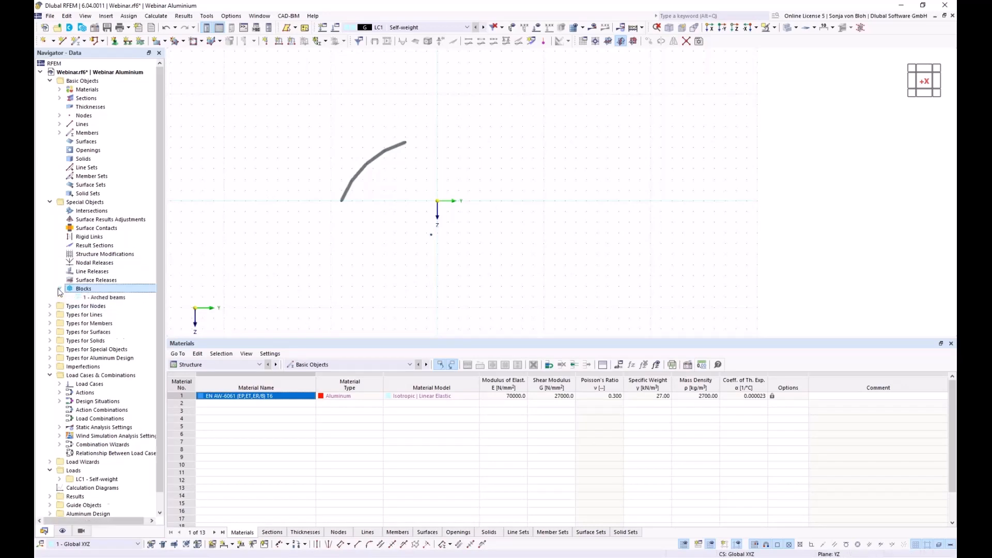
{"action": "right_click", "coordinate": [107, 298]}
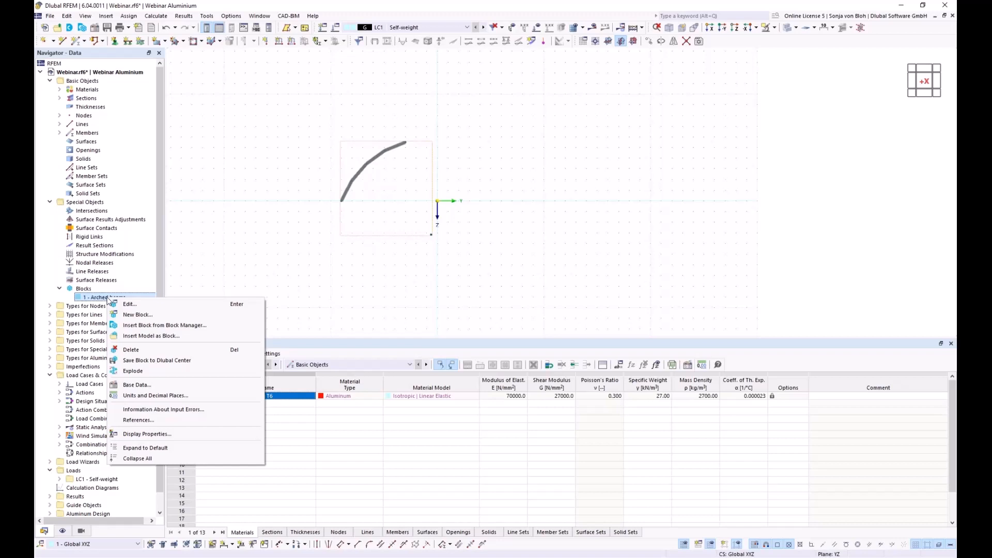
{"action": "left_click", "coordinate": [137, 371]}
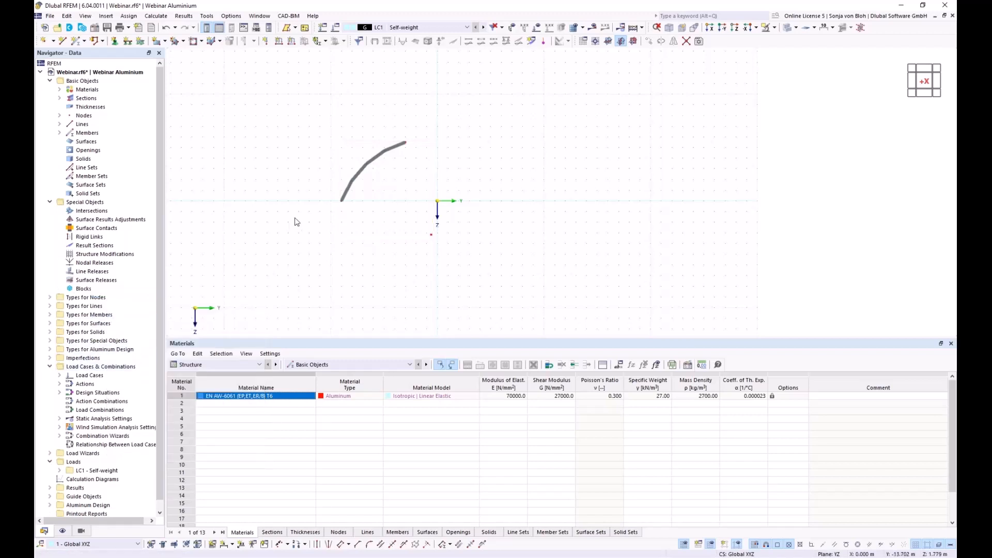
{"action": "scroll", "coordinate": [365, 192], "scroll_direction": "up", "scroll_amount": 1}
{"action": "scroll", "coordinate": [366, 193], "scroll_direction": "up", "scroll_amount": 2}
{"action": "middle_click_drag", "start_coordinate": [365, 193], "coordinate": [327, 237]}
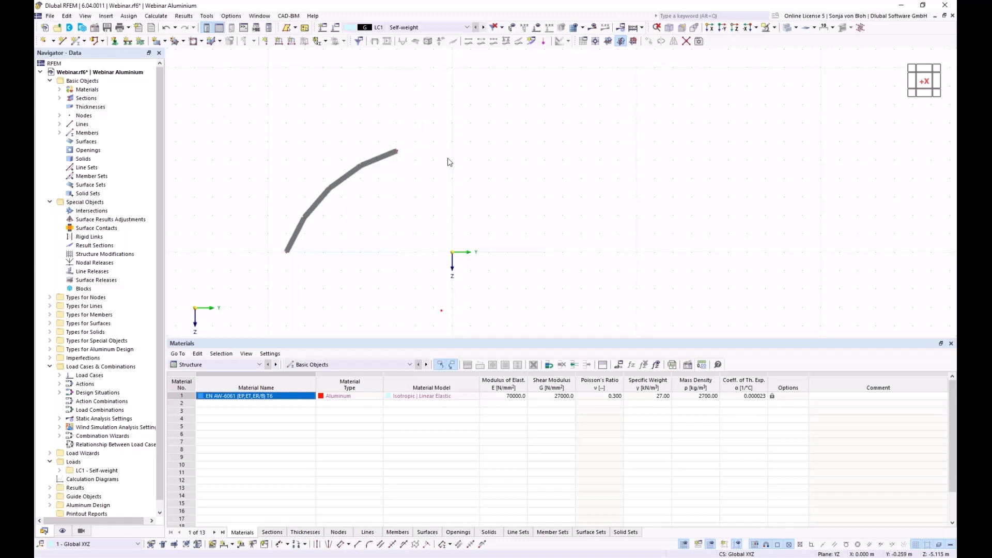
- Add a single member from the arch's upper end node to the point (0, 0, -6)
{"action": "left_click", "coordinate": [76, 41]}
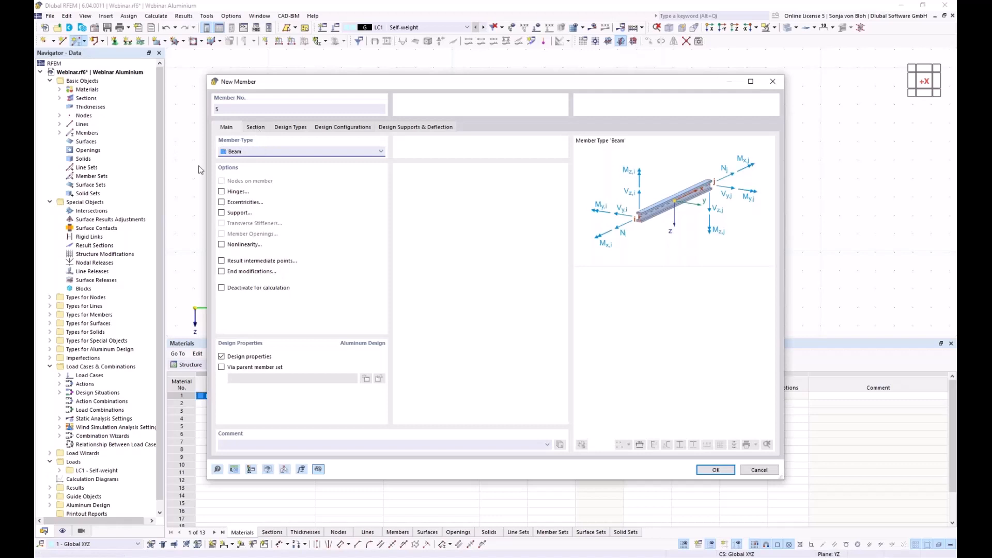
{"action": "left_click", "coordinate": [255, 127]}
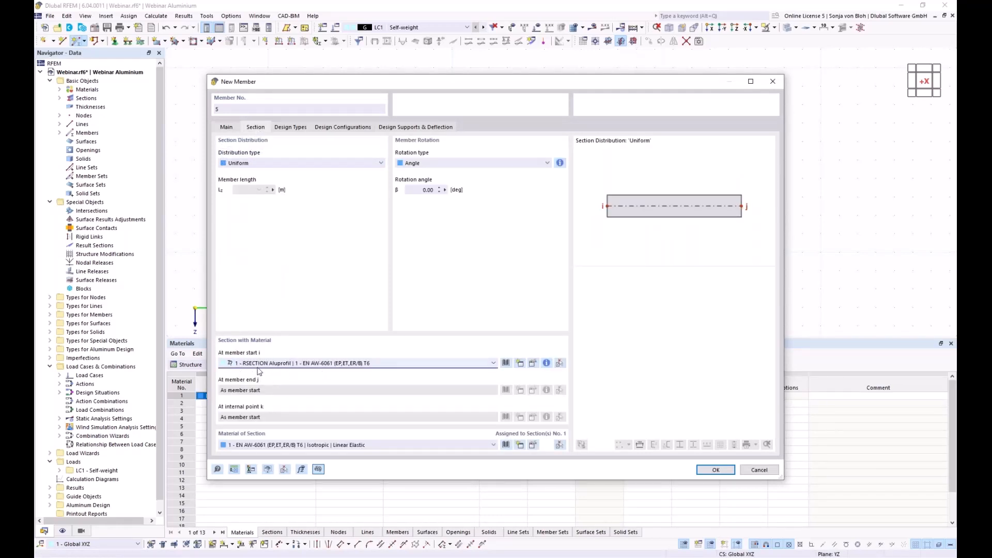
{"action": "left_click", "coordinate": [715, 470]}
{"action": "left_click", "coordinate": [396, 151]}
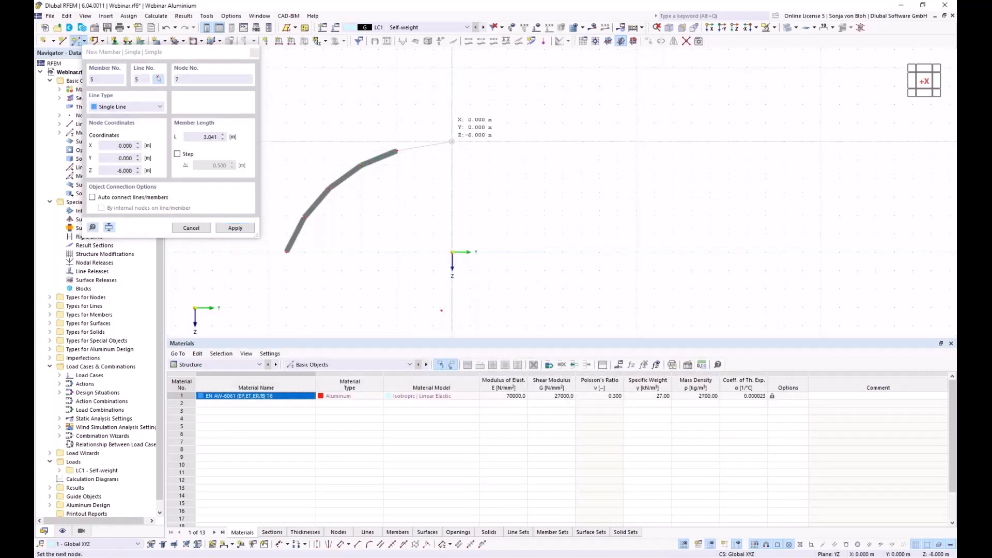
{"action": "left_click", "coordinate": [452, 141]}
{"action": "key", "text": "Escape"}
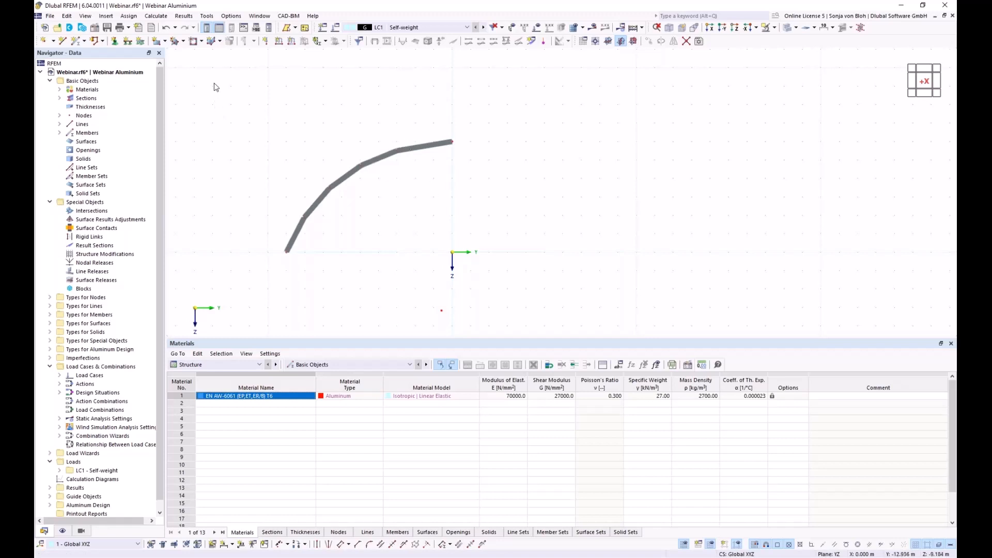
- Select the whole arch and set it to be copied 5 m along X
{"action": "left_click_drag", "start_coordinate": [214, 82], "coordinate": [583, 282]}
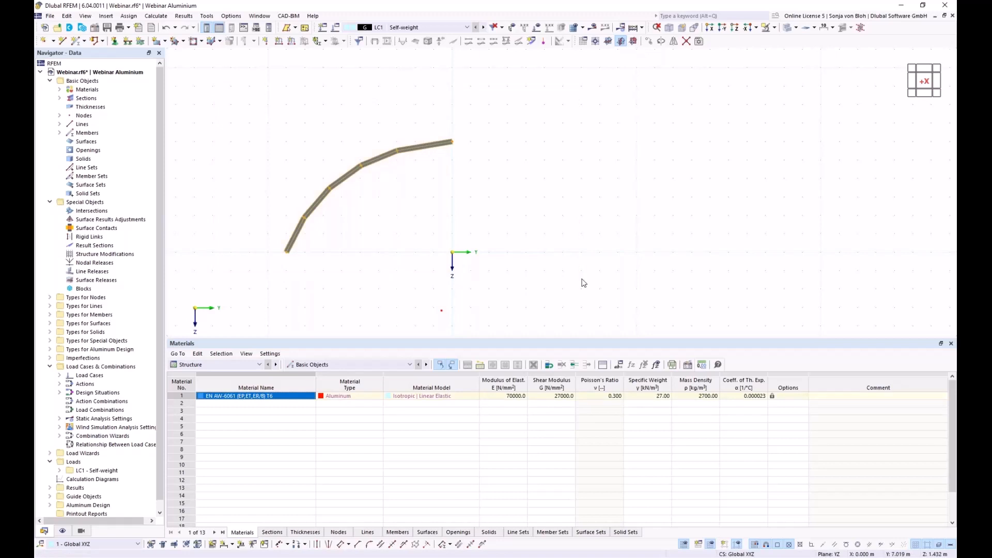
{"action": "left_click", "coordinate": [649, 42]}
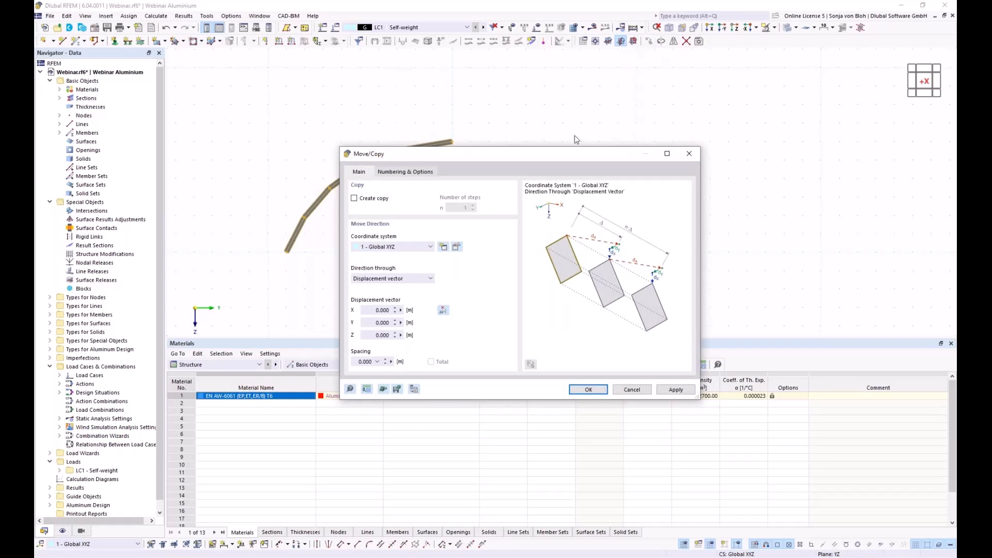
{"action": "left_click_drag", "start_coordinate": [439, 151], "coordinate": [575, 127]}
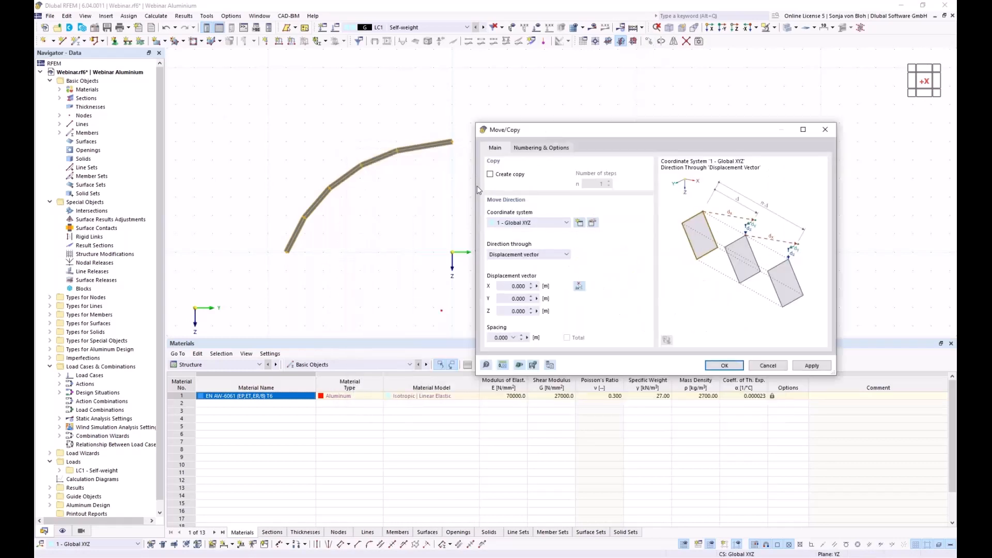
{"action": "left_click", "coordinate": [490, 174]}
{"action": "left_click_drag", "start_coordinate": [498, 286], "coordinate": [558, 287]}
{"action": "type", "text": "5"}
- Enable step links so the original and copied lines are joined by surfaces
{"action": "left_click", "coordinate": [551, 149]}
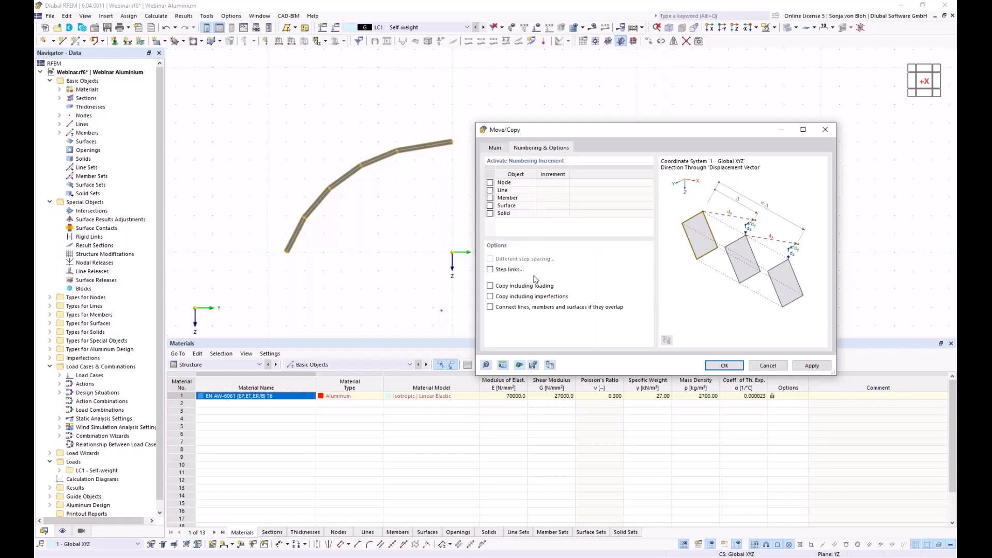
{"action": "left_click", "coordinate": [489, 269]}
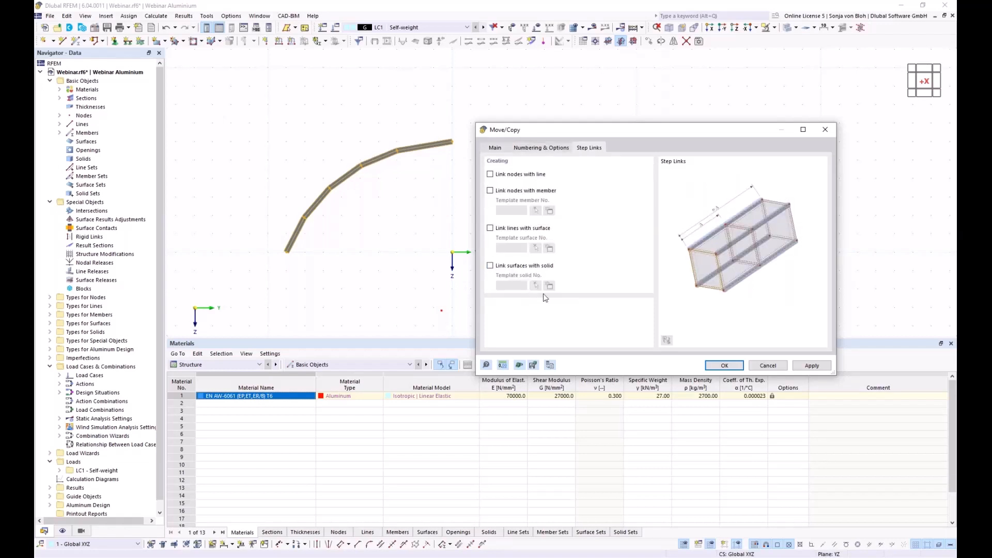
{"action": "left_click", "coordinate": [491, 229]}
- Create a new template surface with Load Transfer stiffness and x | Stripes load direction
{"action": "left_click", "coordinate": [550, 250]}
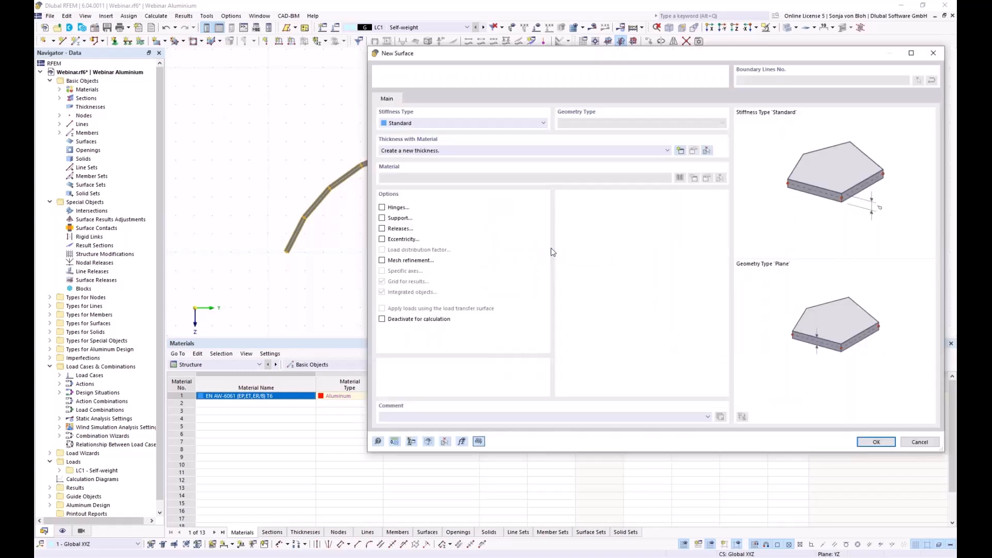
{"action": "left_click_drag", "start_coordinate": [480, 60], "coordinate": [391, 71]}
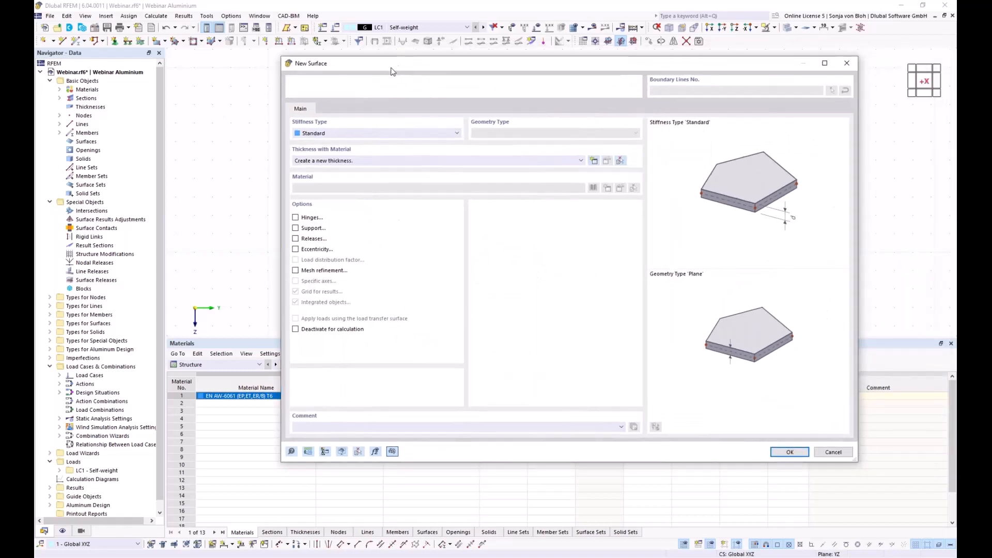
{"action": "left_click", "coordinate": [457, 133]}
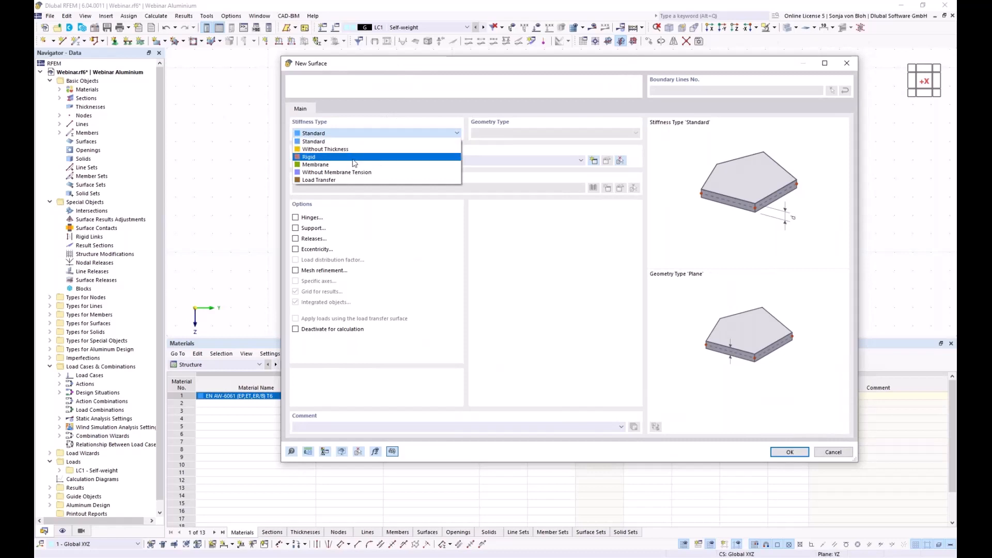
{"action": "key", "text": "Escape"}
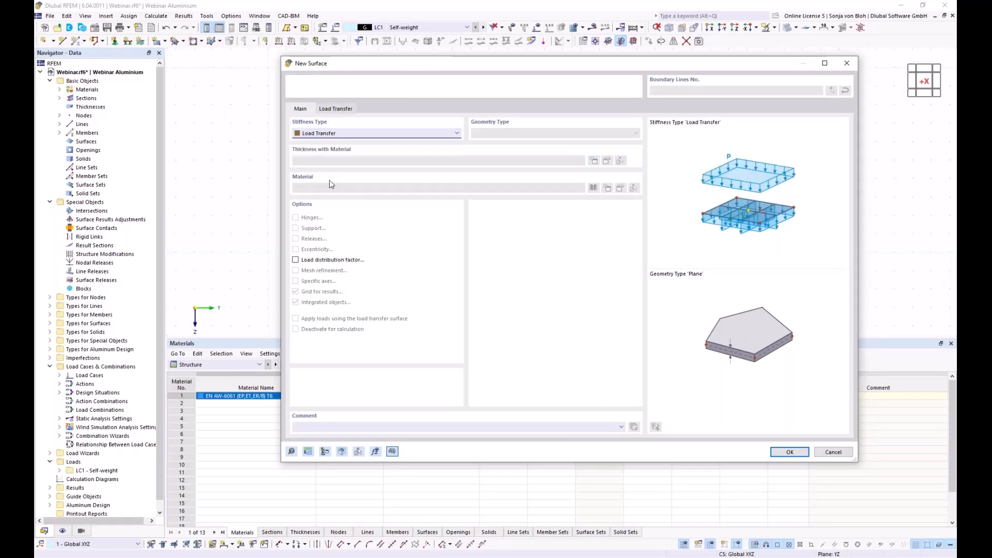
{"action": "left_click", "coordinate": [336, 110]}
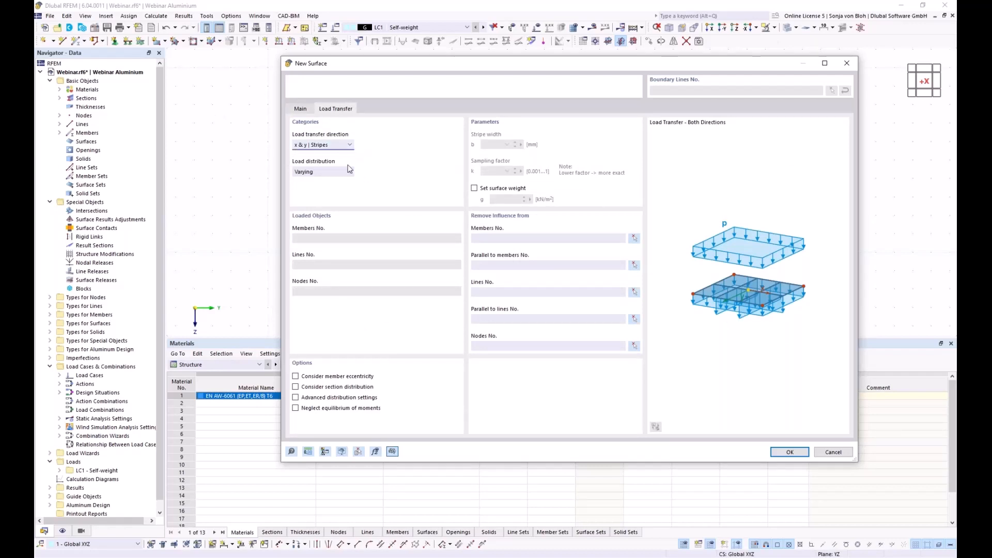
{"action": "left_click", "coordinate": [350, 145]}
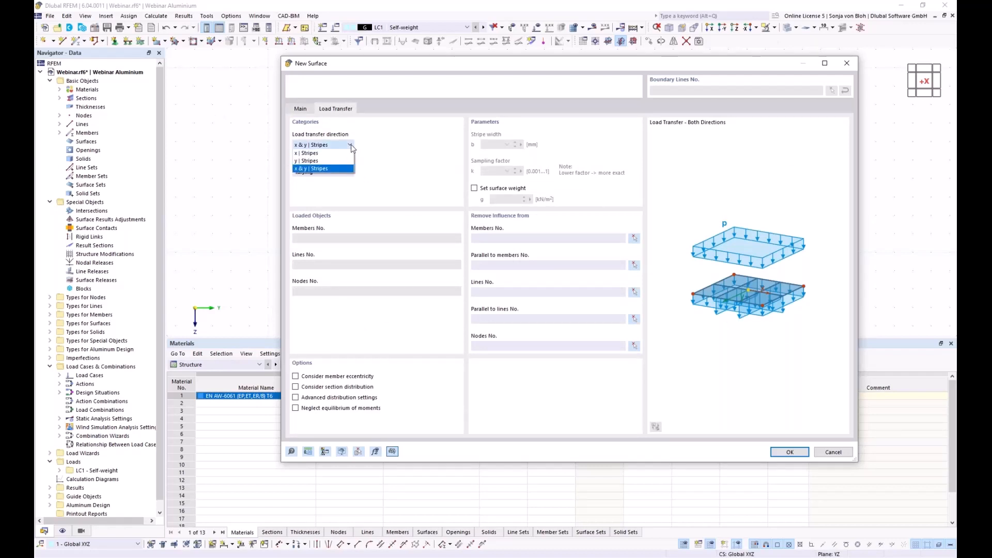
{"action": "left_click", "coordinate": [324, 154]}
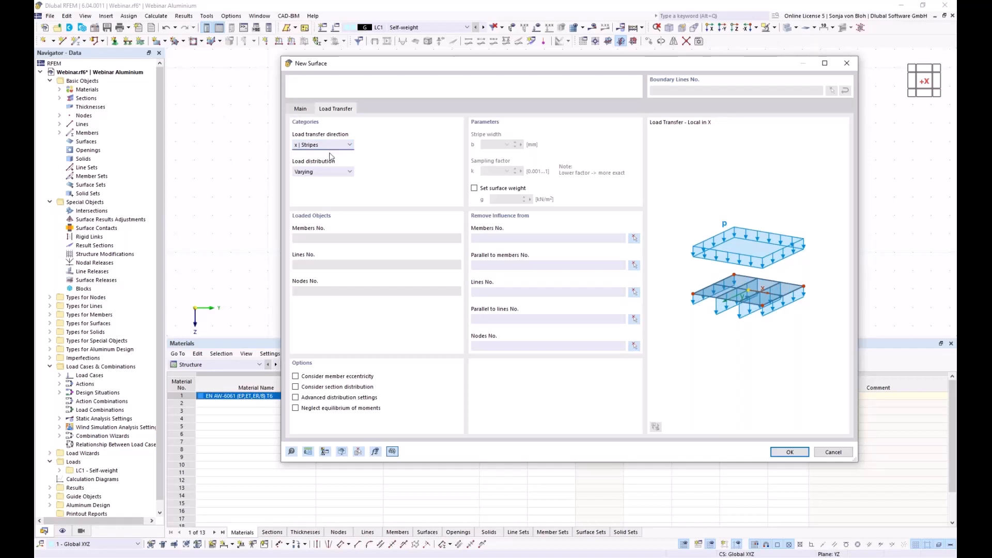
{"action": "left_click", "coordinate": [784, 453]}
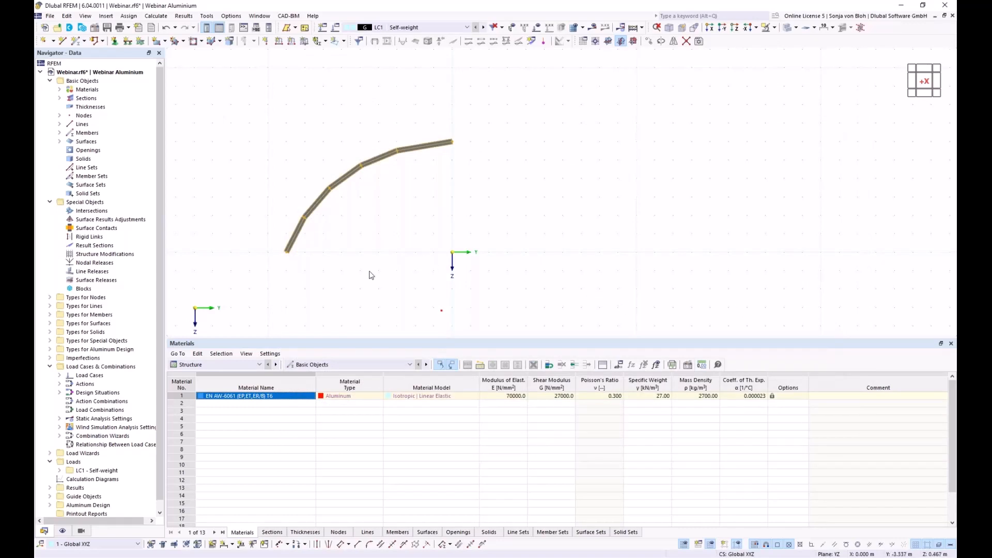
- Orbit to an isometric view of the double arch and clear the selection
{"action": "middle_click_drag", "start_coordinate": [361, 270], "coordinate": [414, 305], "text": "ctrl"}
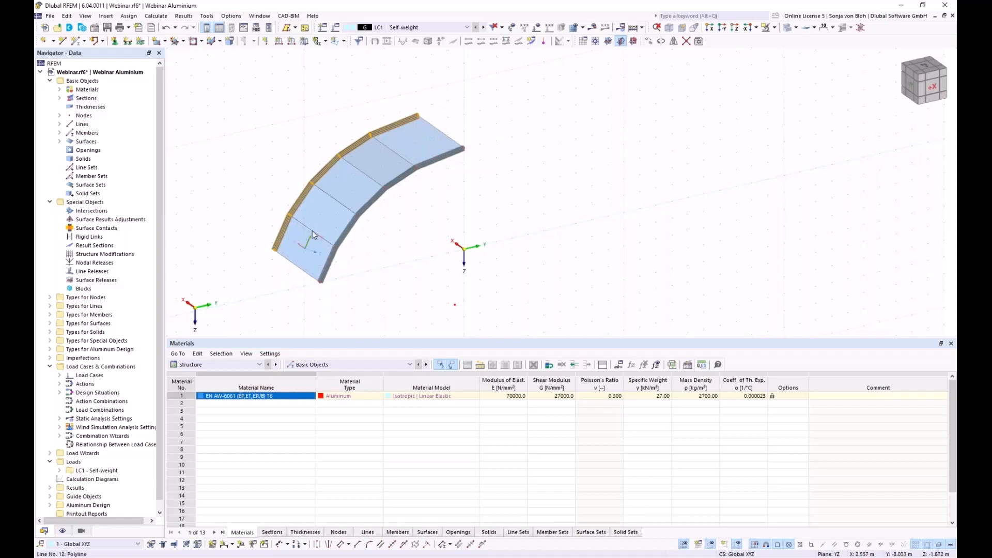
{"action": "left_click", "coordinate": [328, 212]}
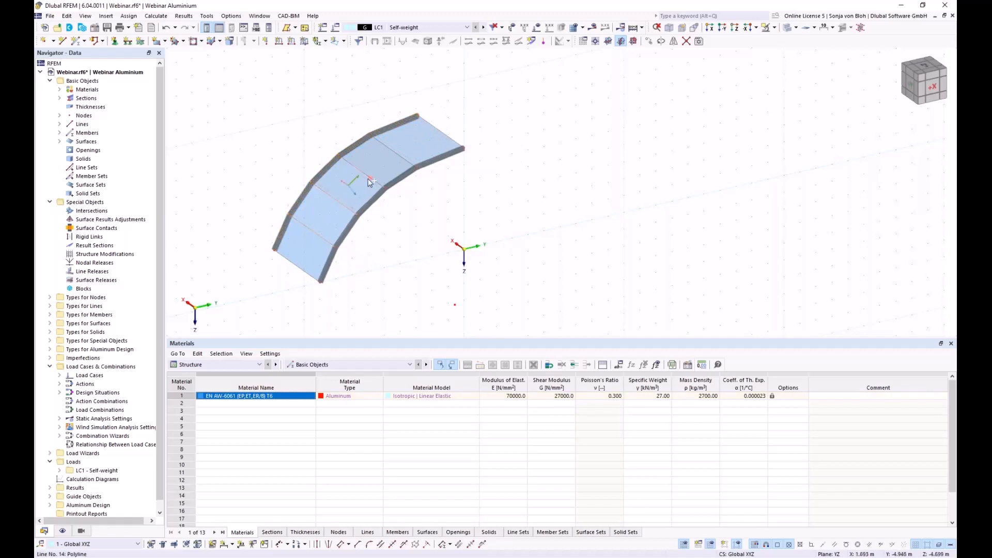
- Make end edge lines 12-15 truss members and start a new cross-section for them
{"action": "right_click", "coordinate": [401, 157]}
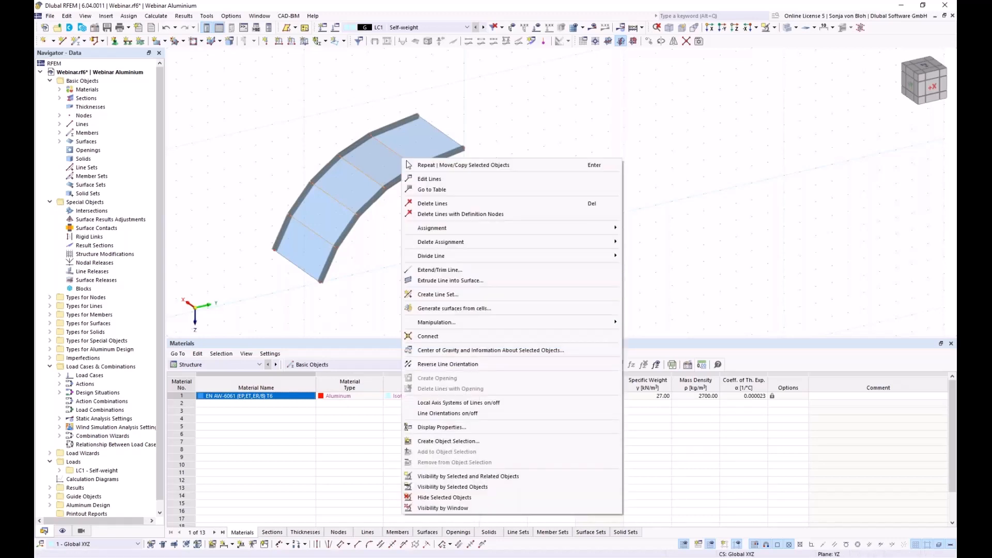
{"action": "left_click", "coordinate": [440, 181]}
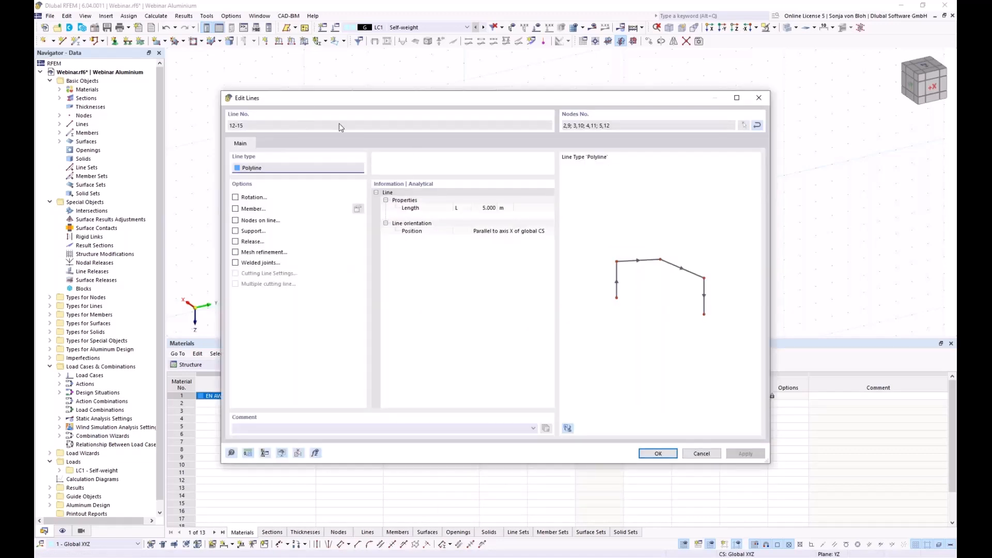
{"action": "left_click_drag", "start_coordinate": [321, 105], "coordinate": [358, 85]}
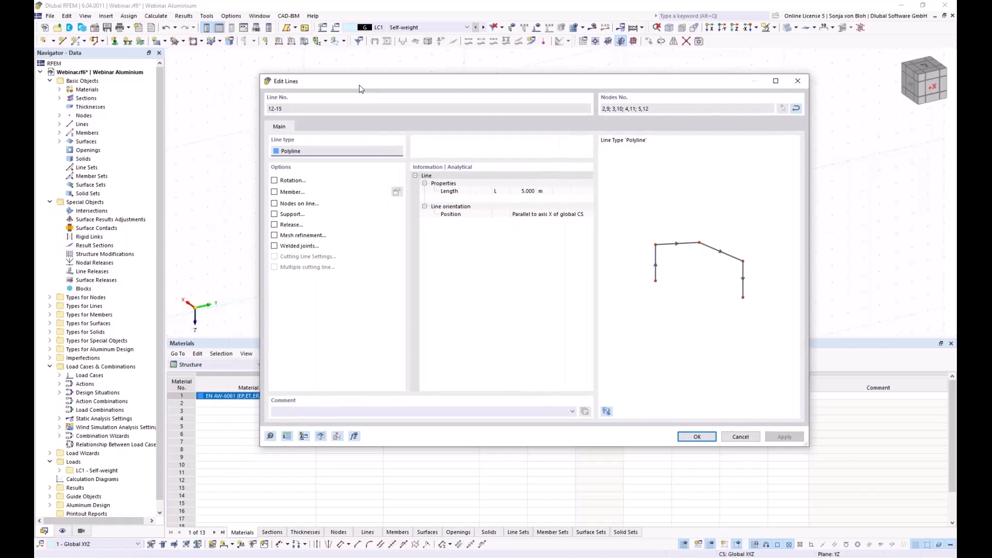
{"action": "left_click", "coordinate": [276, 193]}
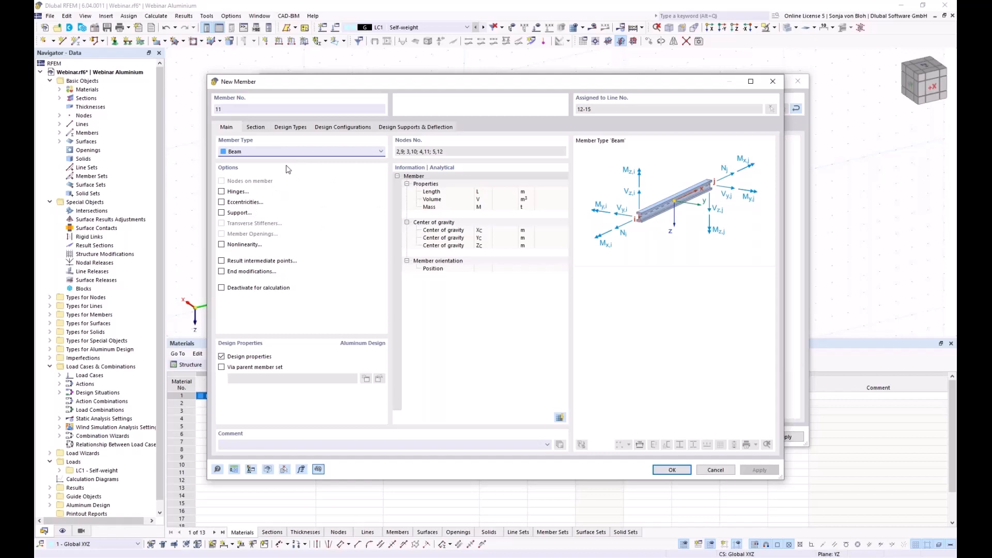
{"action": "left_click", "coordinate": [308, 153]}
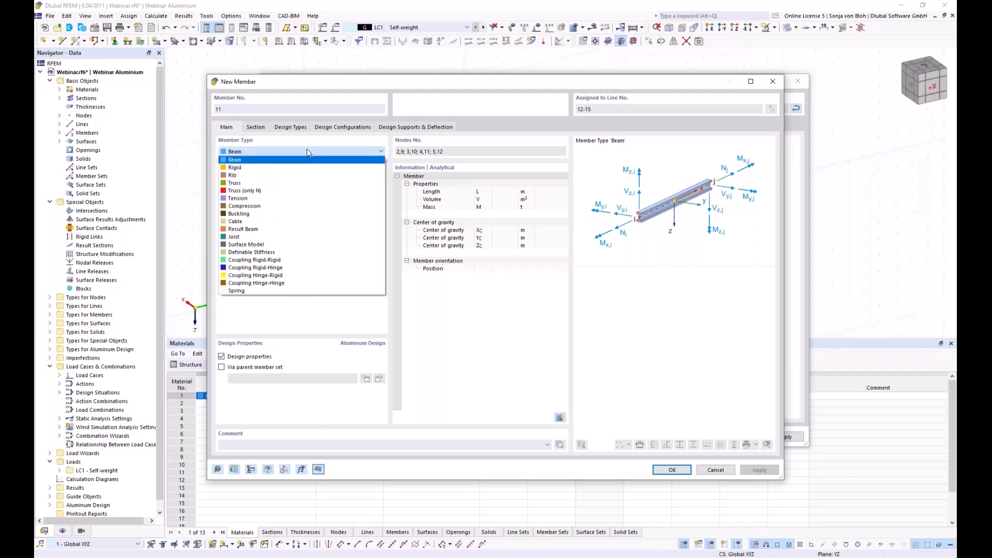
{"action": "left_click", "coordinate": [240, 184]}
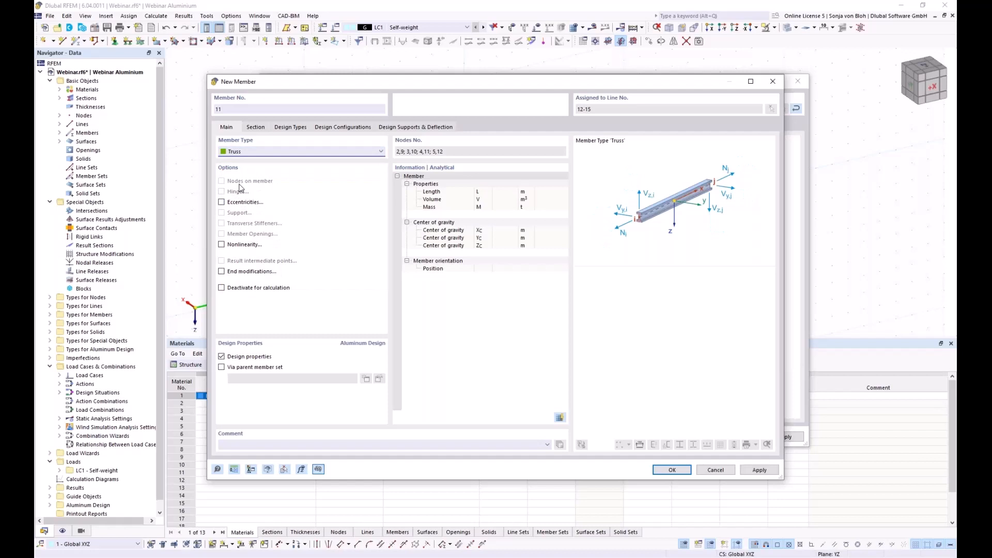
{"action": "left_click", "coordinate": [259, 128]}
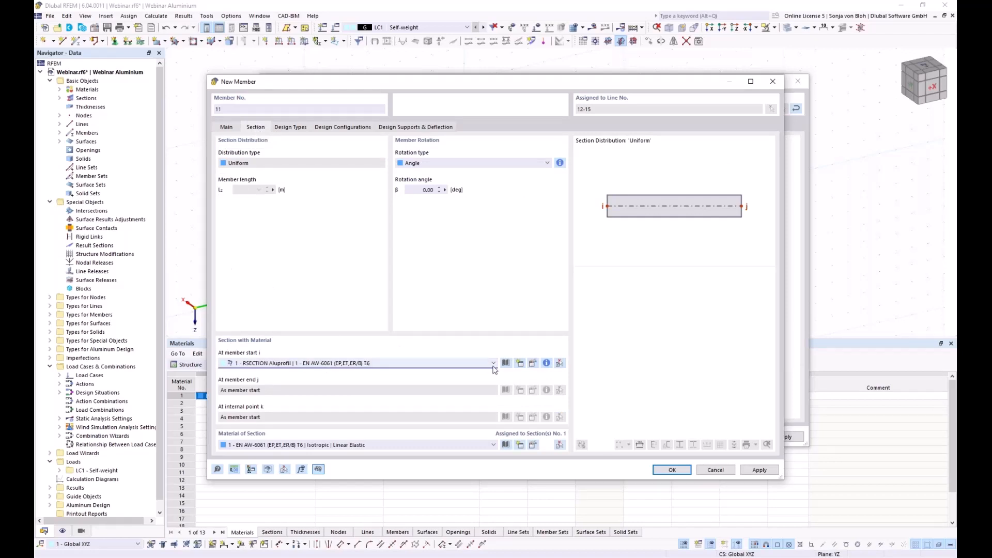
{"action": "left_click", "coordinate": [520, 368]}
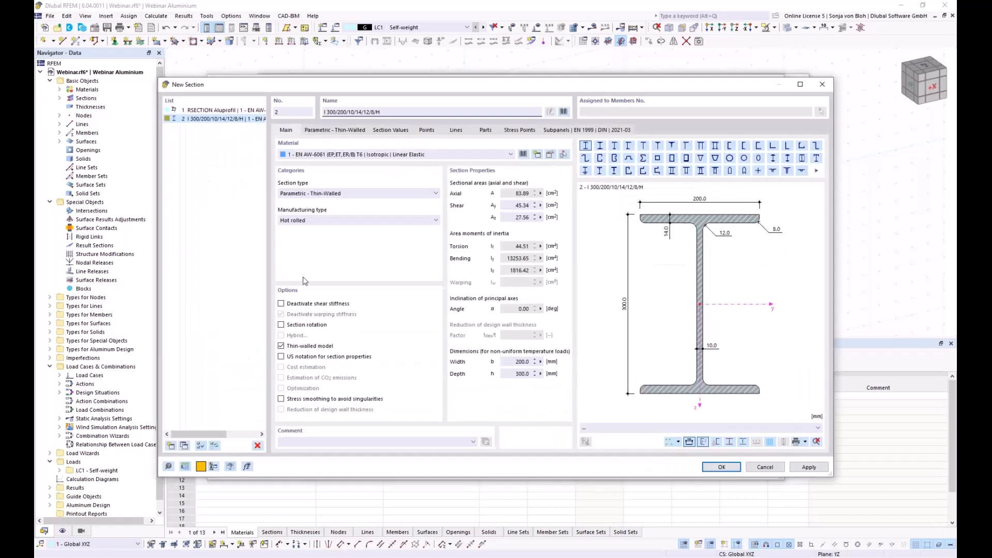
- Search the hollow-section library for '150x150x10' and choose SHS 150x150x10 as section 2
{"action": "left_click", "coordinate": [566, 112]}
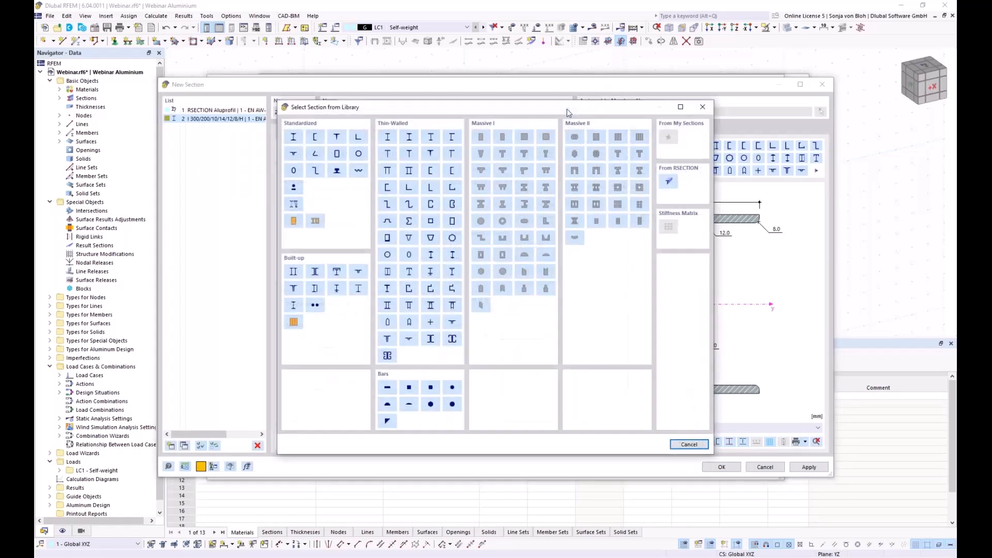
{"action": "left_click", "coordinate": [338, 154]}
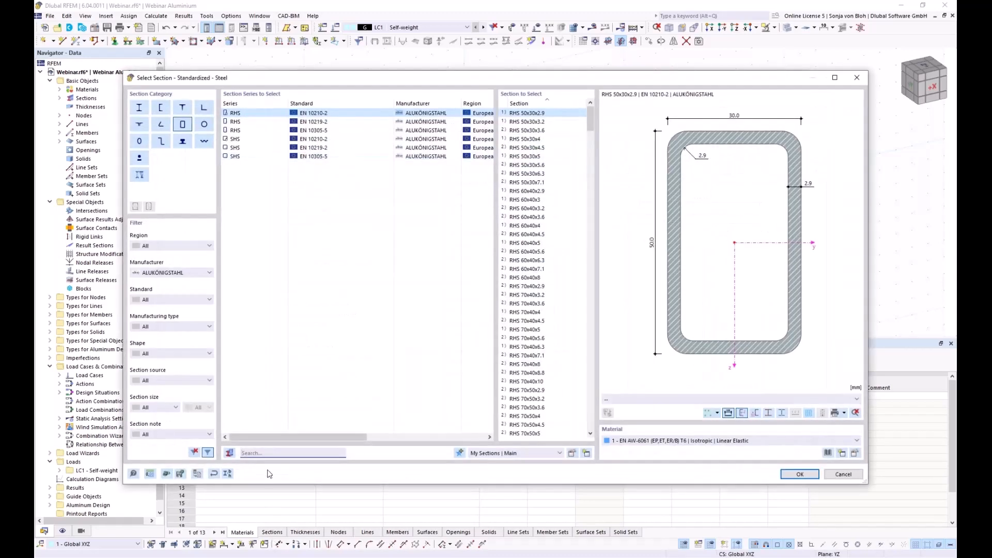
{"action": "type", "text": "150"}
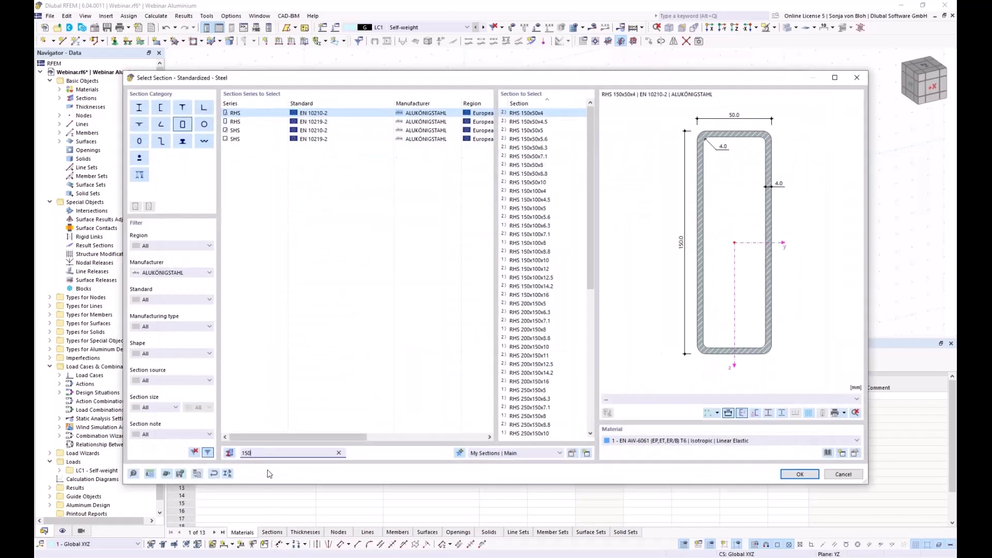
{"action": "type", "text": "x150"}
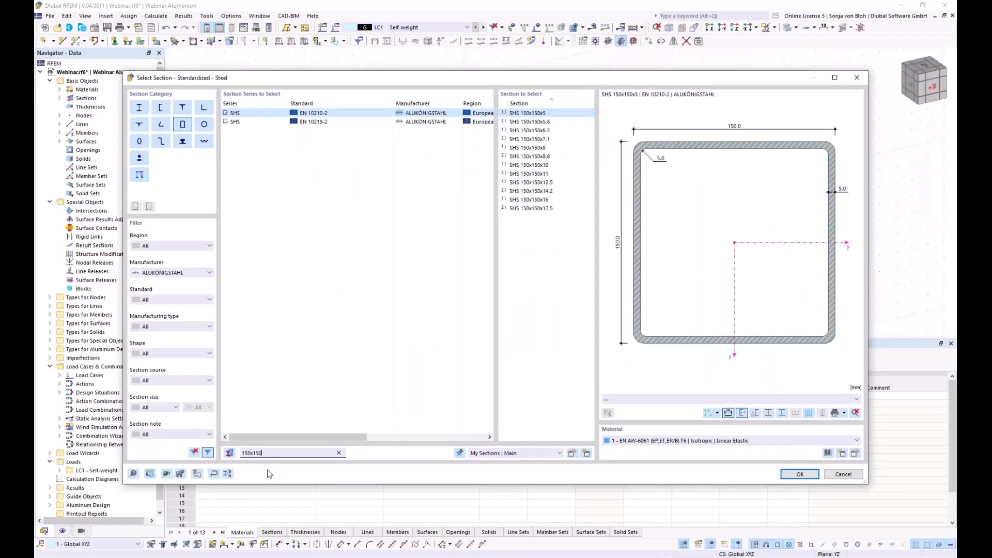
{"action": "type", "text": "c"}
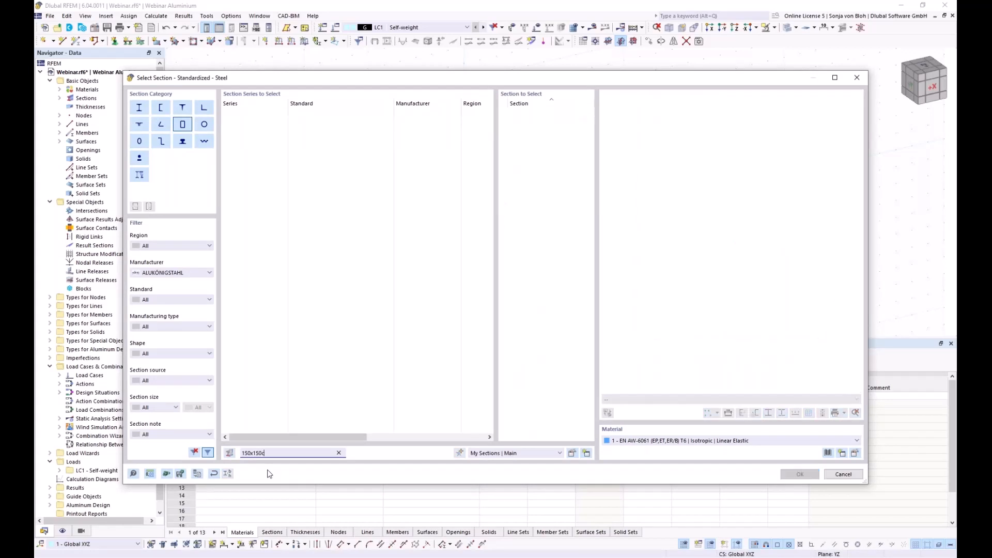
{"action": "key", "text": "BackSpace"}
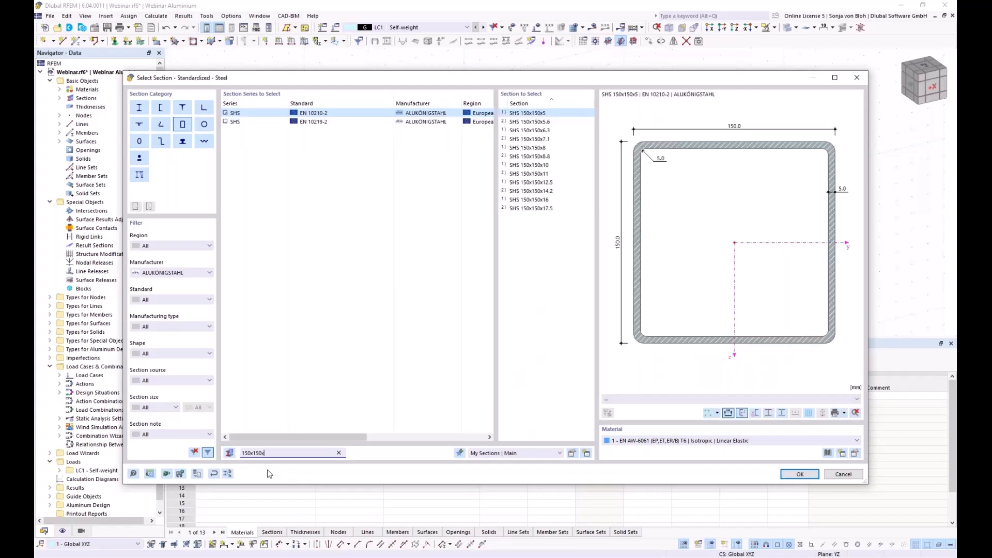
{"action": "type", "text": "x10"}
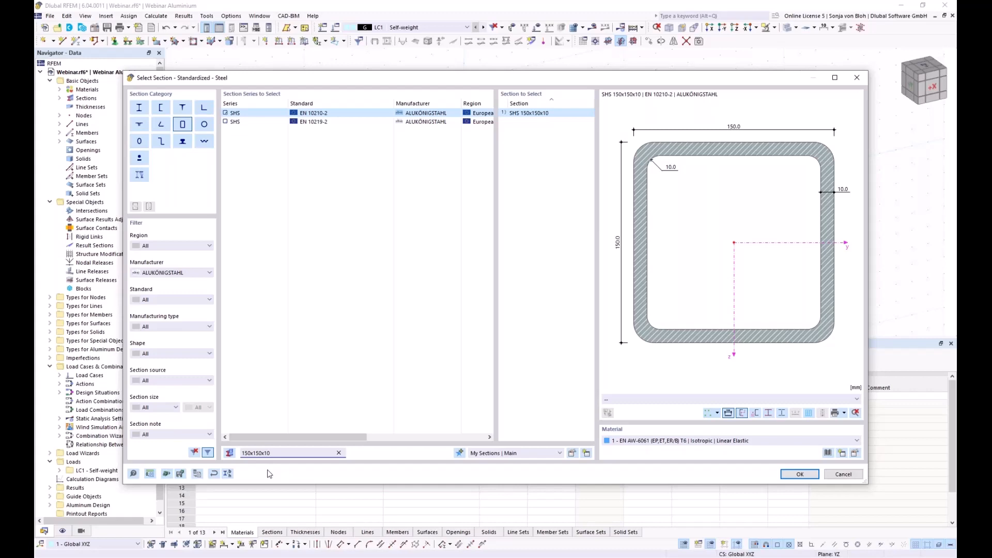
{"action": "left_click", "coordinate": [791, 476]}
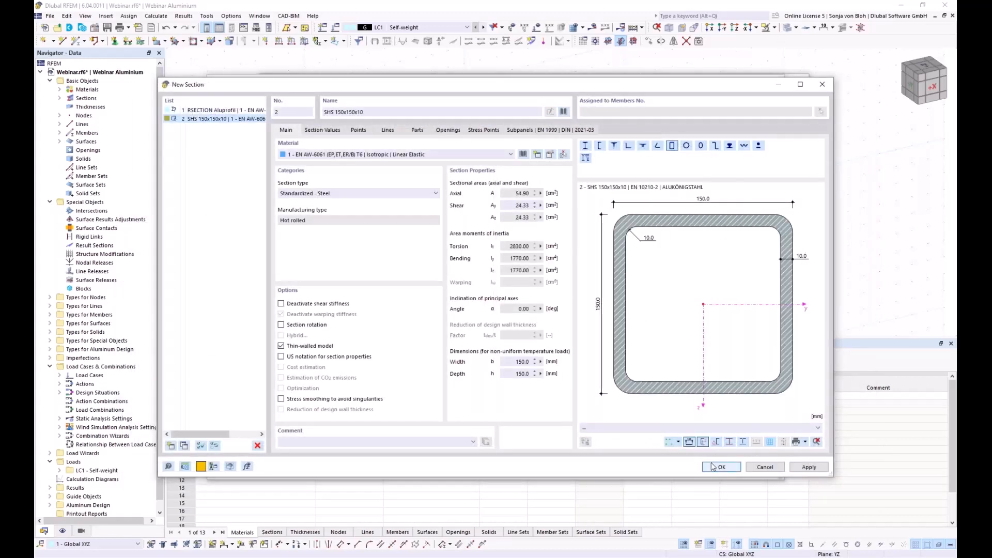
- Accept SHS 150x150x10 and set the member's rotation type to Help node, using node 6
{"action": "left_click", "coordinate": [712, 467]}
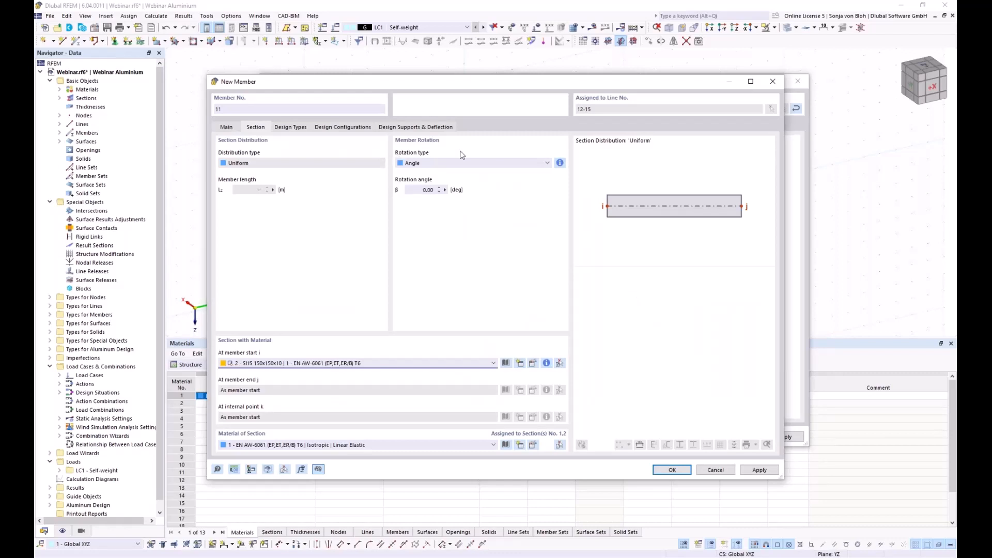
{"action": "left_click", "coordinate": [435, 163]}
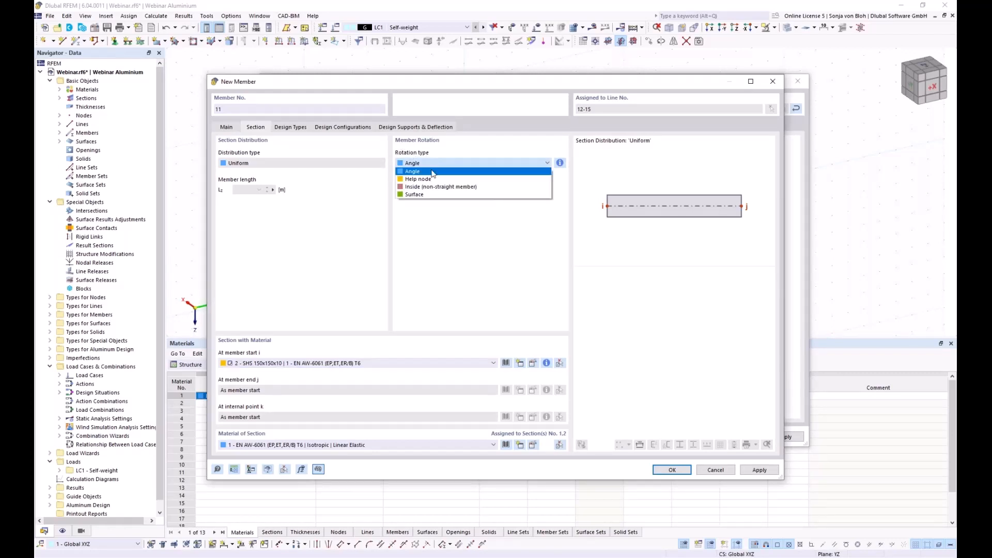
{"action": "left_click", "coordinate": [431, 169]}
{"action": "key", "text": "Down"}
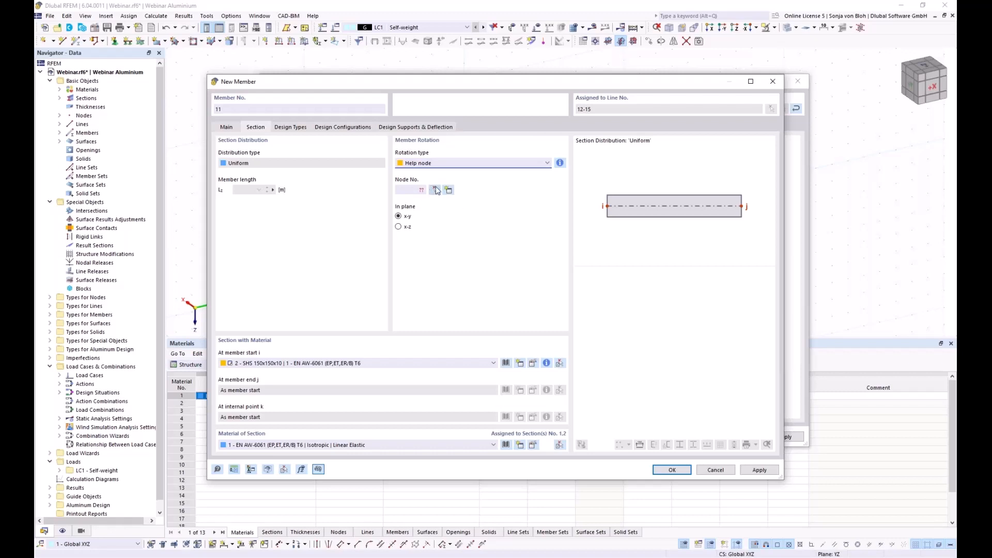
{"action": "left_click", "coordinate": [436, 189]}
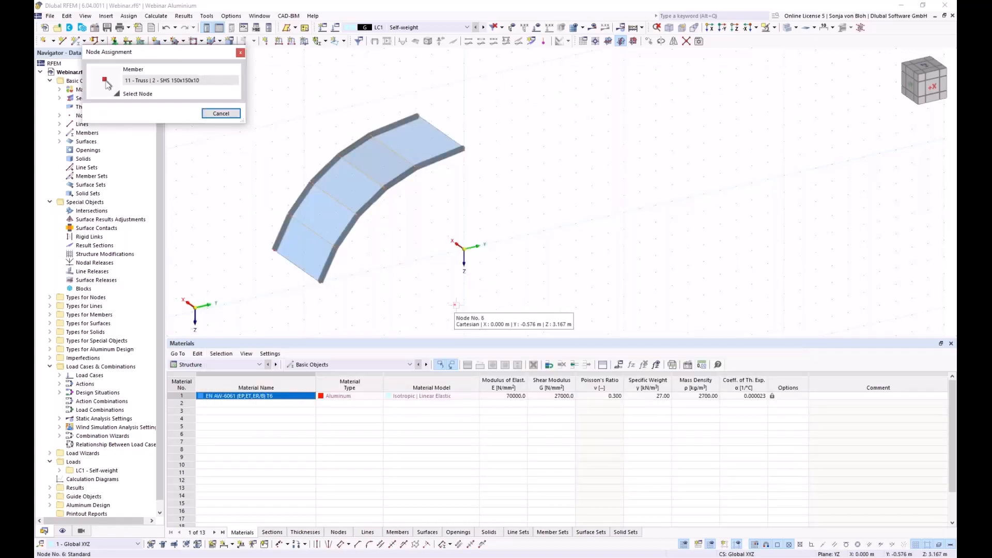
{"action": "left_click", "coordinate": [454, 305]}
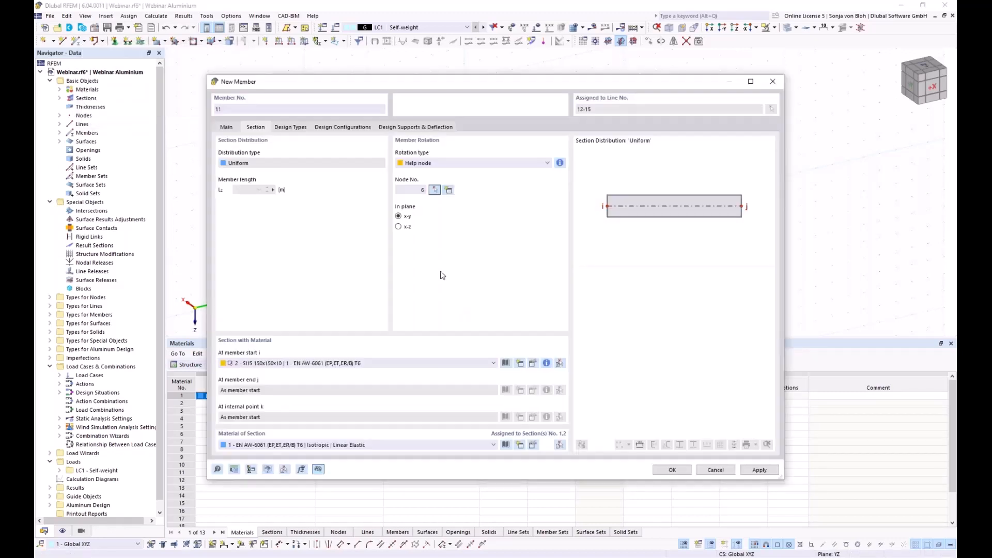
{"action": "left_click", "coordinate": [672, 471]}
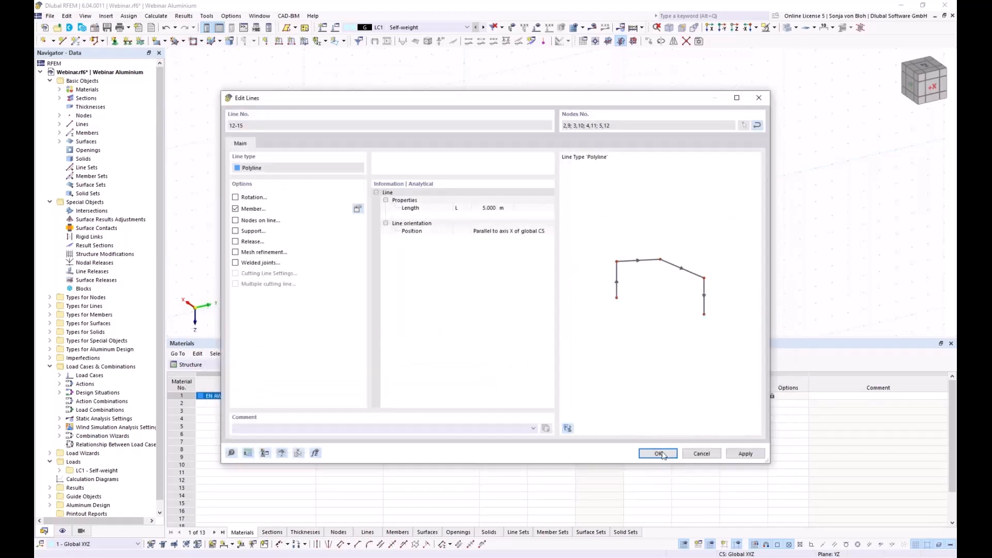
- Apply the Edit Lines changes so lines 12-15 become members, then view the arch obliquely
{"action": "left_click", "coordinate": [658, 455]}
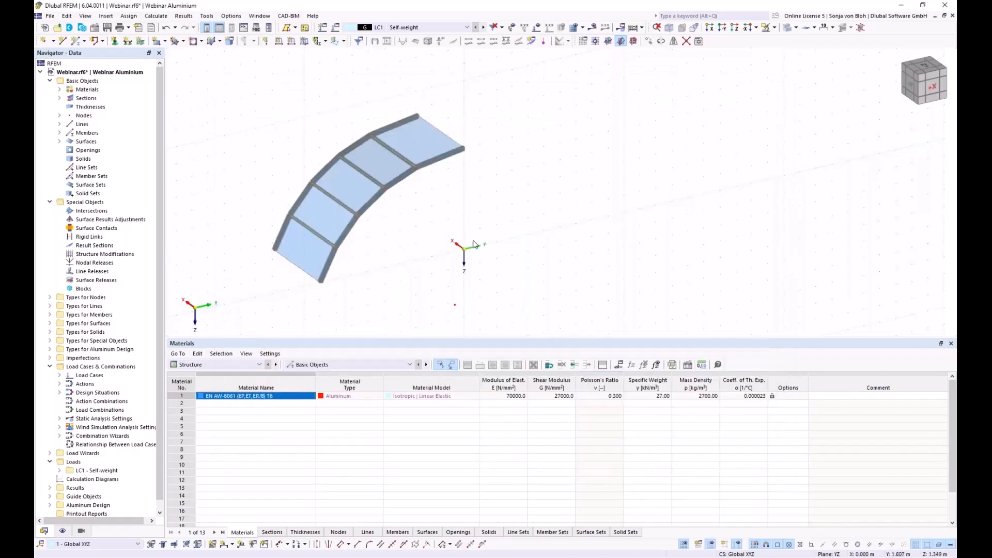
{"action": "middle_click_drag", "start_coordinate": [355, 312], "coordinate": [307, 285], "text": "ctrl"}
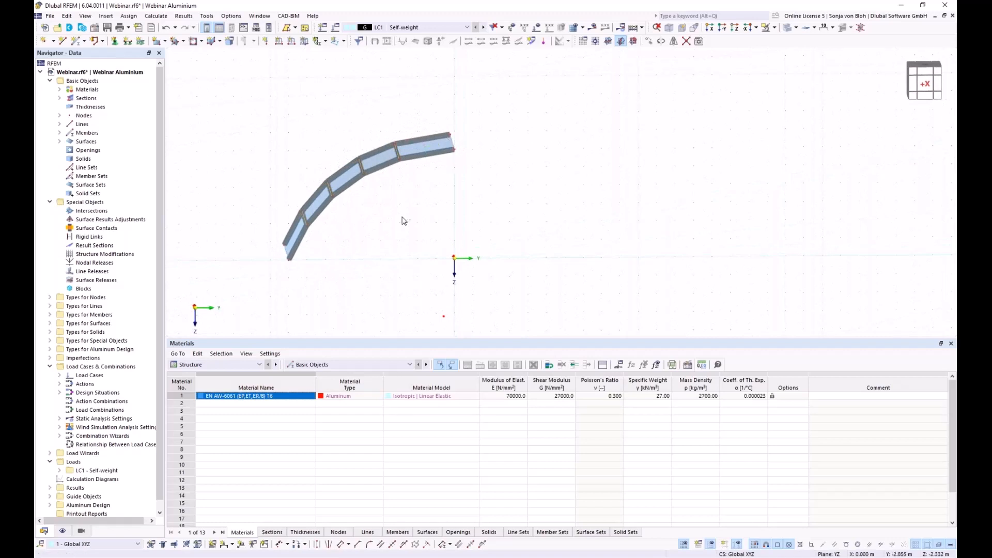
{"action": "middle_click_drag", "start_coordinate": [401, 217], "coordinate": [432, 226], "text": "ctrl"}
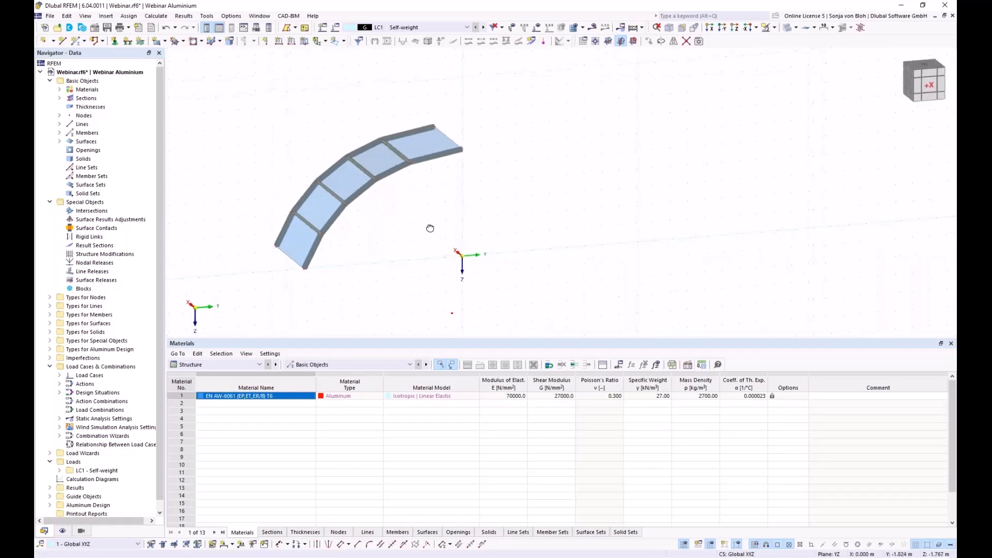
- Make end line 16 a member with section 1 - RSECTION Aluprofil
{"action": "double_click", "coordinate": [447, 140]}
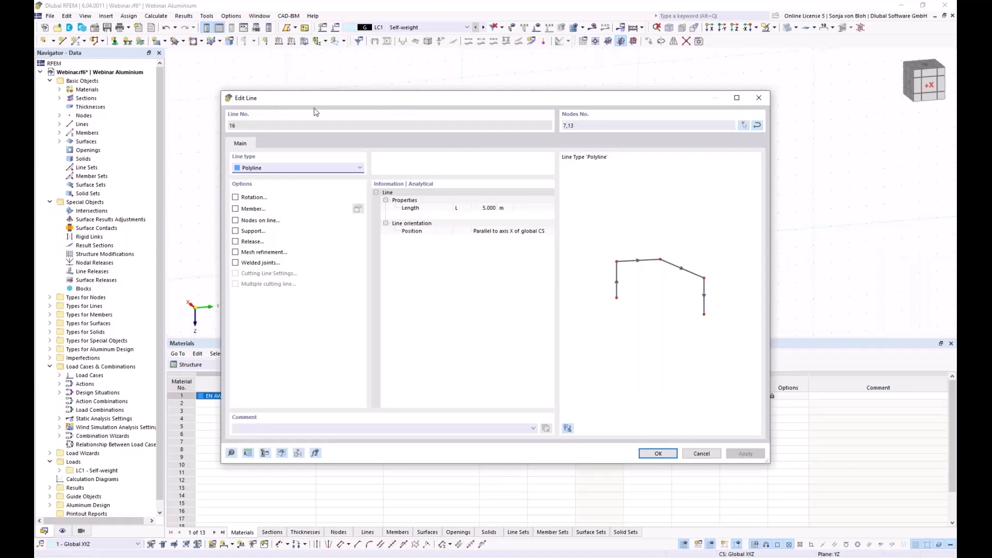
{"action": "left_click", "coordinate": [236, 209]}
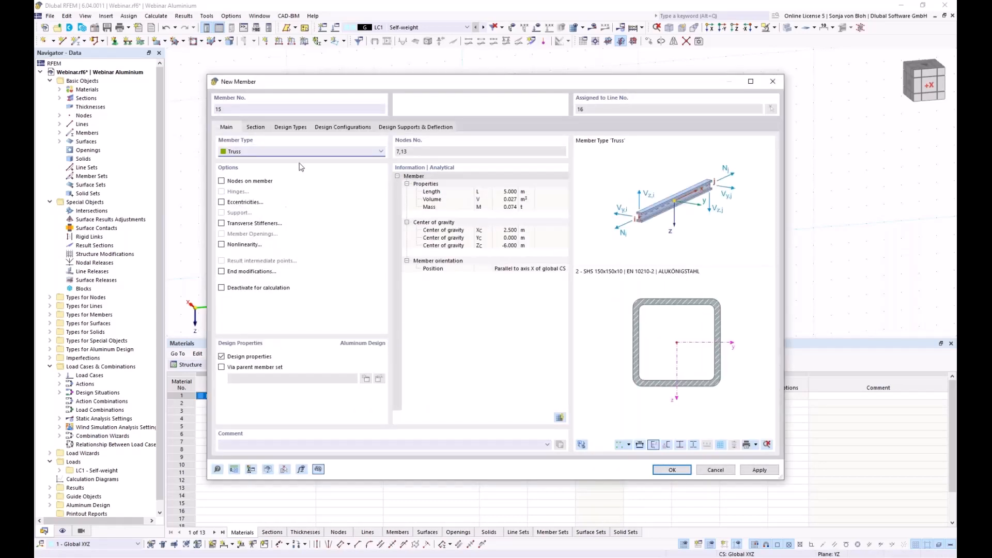
{"action": "left_click", "coordinate": [254, 131]}
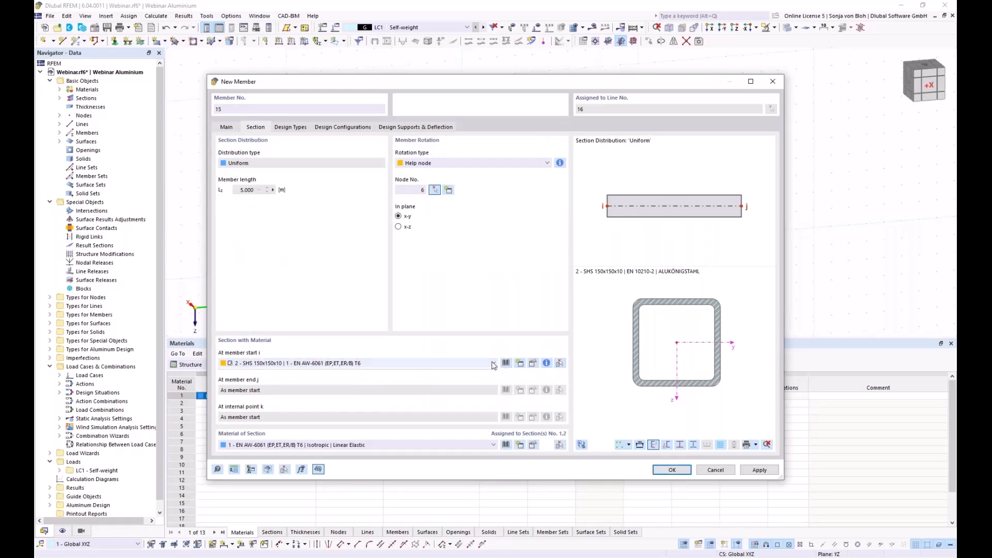
{"action": "left_click", "coordinate": [494, 364]}
{"action": "left_click", "coordinate": [328, 372]}
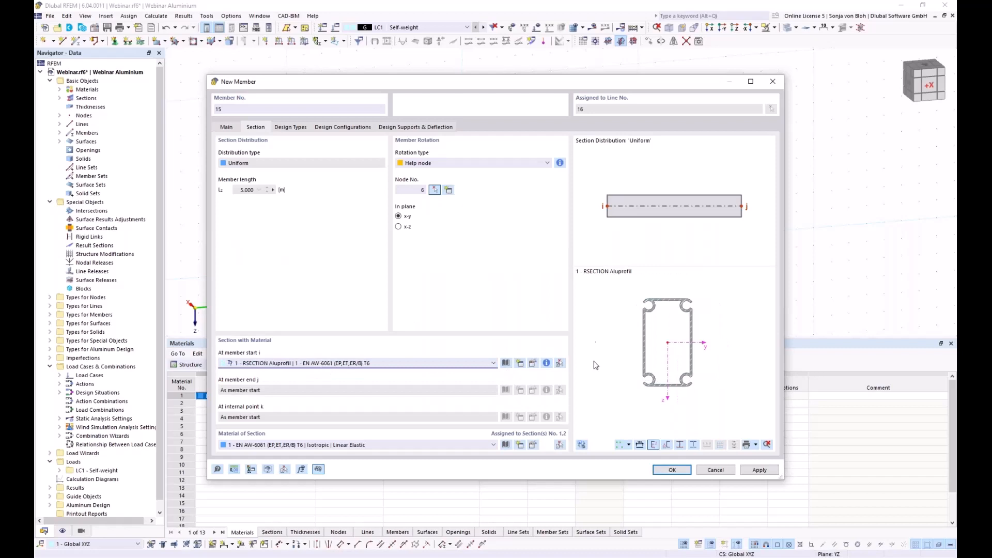
{"action": "left_click", "coordinate": [672, 471]}
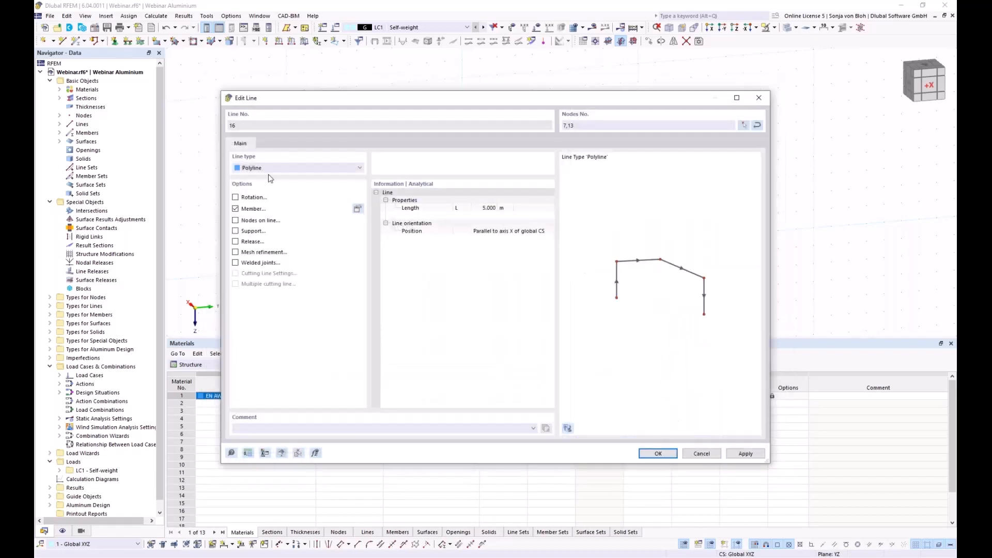
{"action": "left_click", "coordinate": [655, 453]}
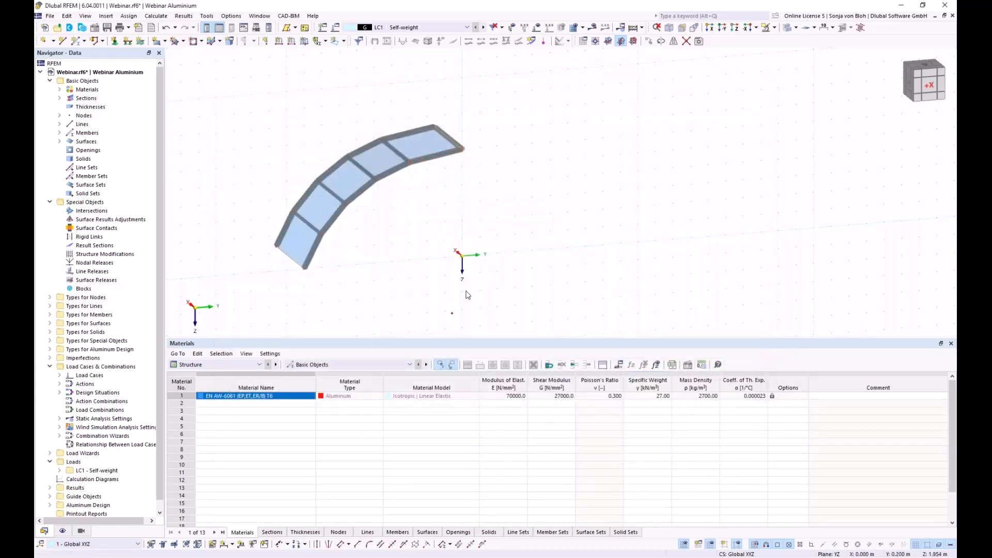
- Switch member 15's rotation type from help node 6 to Angle at 0.00°
{"action": "middle_click_drag", "start_coordinate": [467, 290], "coordinate": [445, 248], "text": "ctrl"}
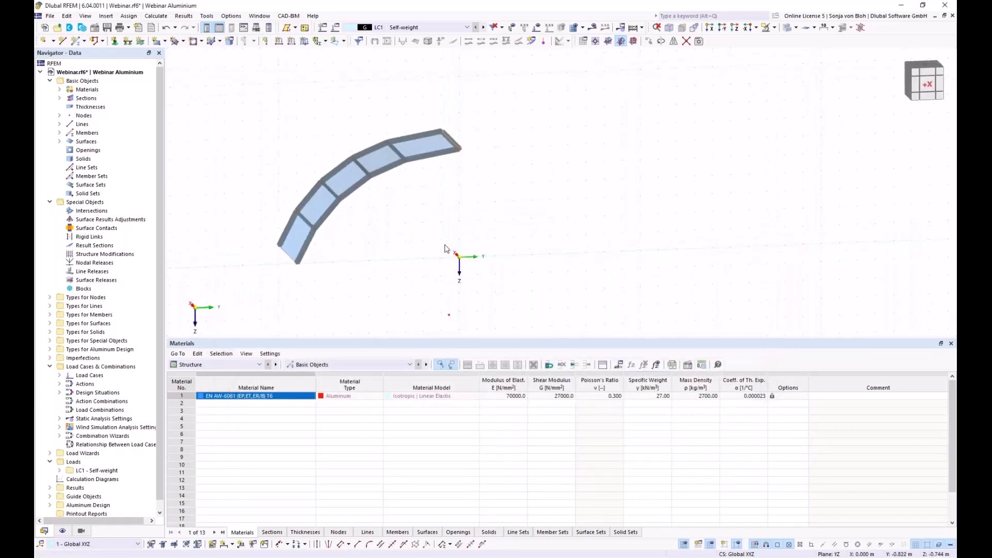
{"action": "double_click", "coordinate": [455, 142]}
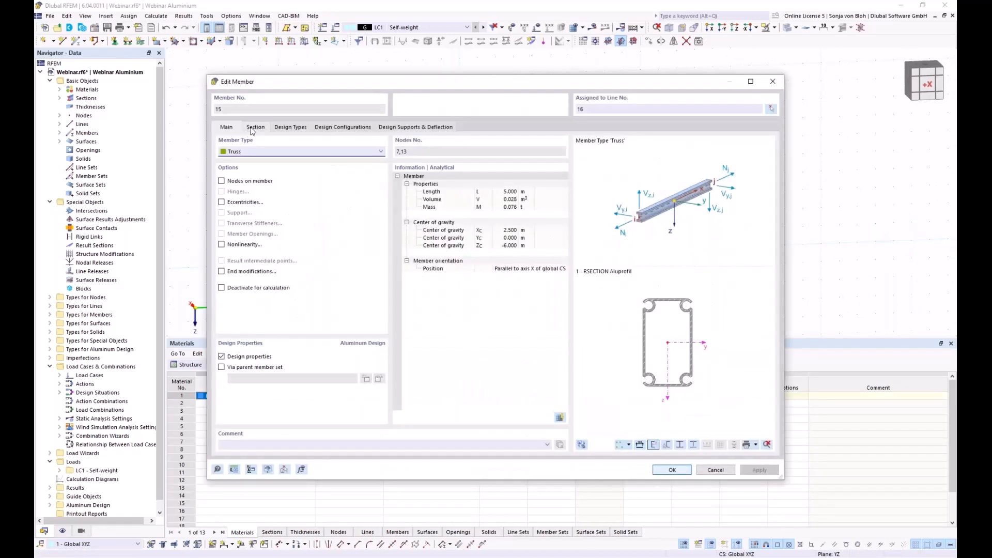
{"action": "left_click", "coordinate": [256, 128]}
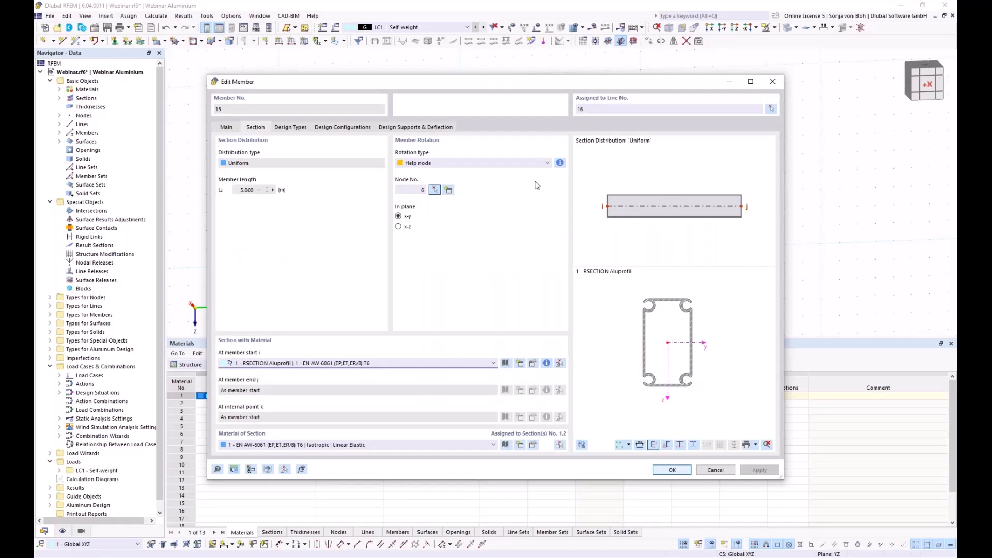
{"action": "left_click", "coordinate": [451, 164]}
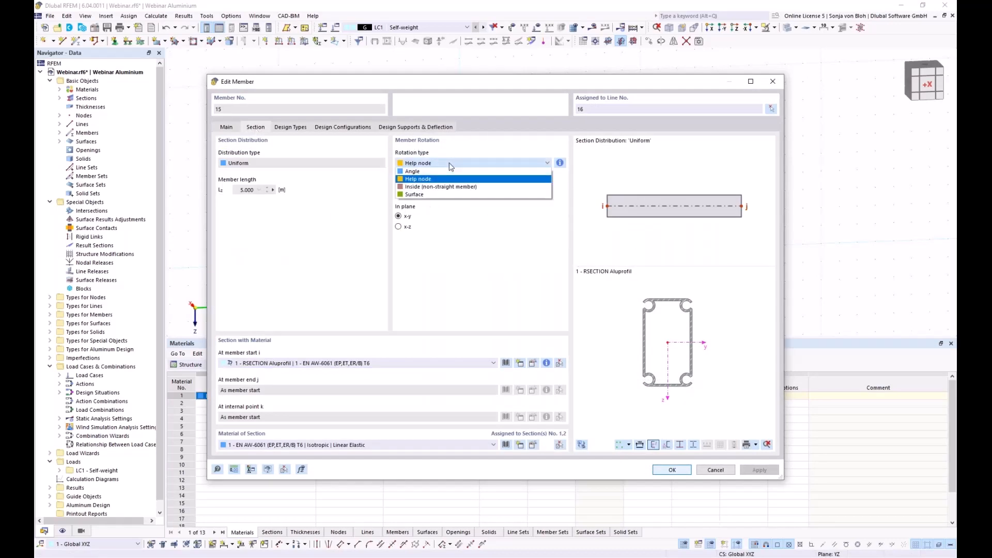
{"action": "left_click", "coordinate": [421, 172]}
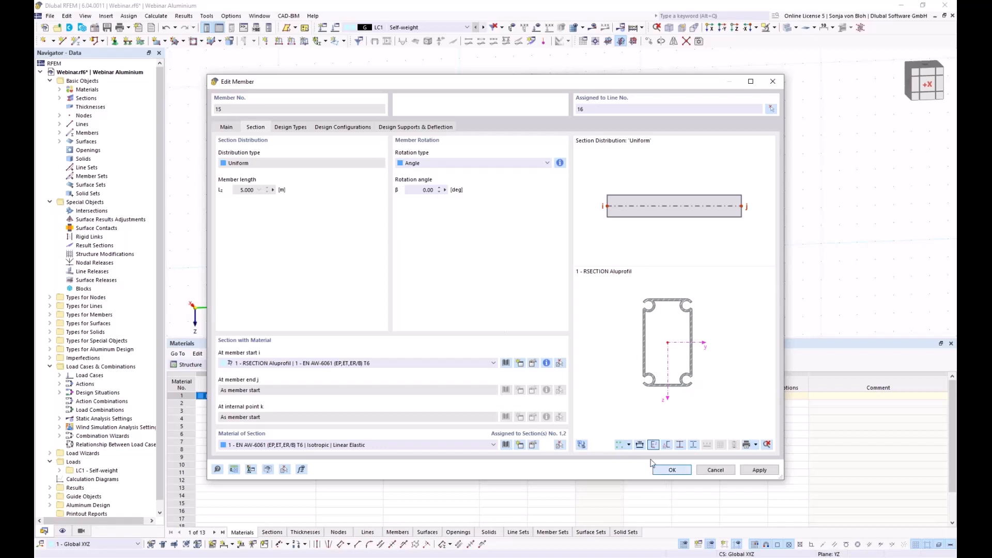
{"action": "left_click", "coordinate": [667, 470]}
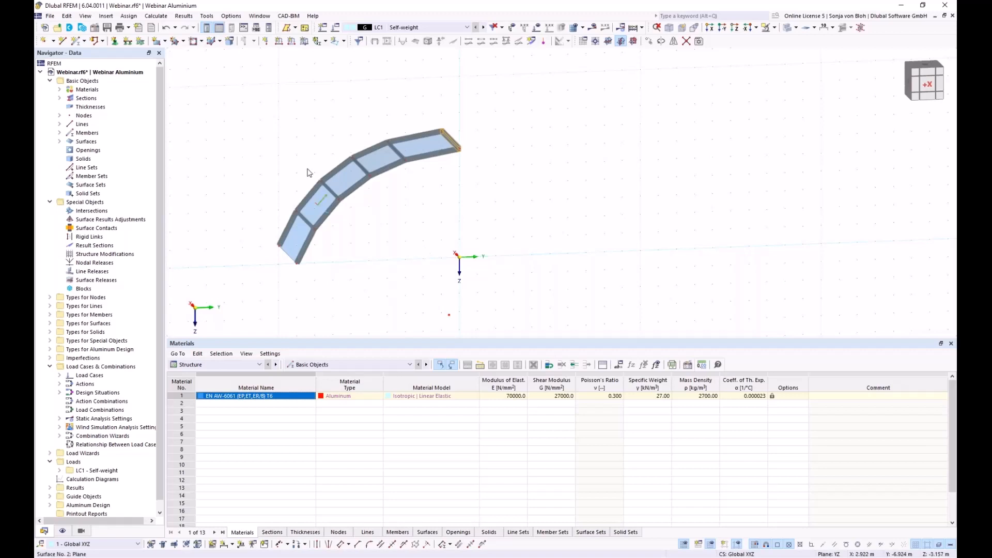
- Copy the first vault panel strip 3 times with Step links between copies turned off
{"action": "left_click_drag", "start_coordinate": [212, 79], "coordinate": [546, 285]}
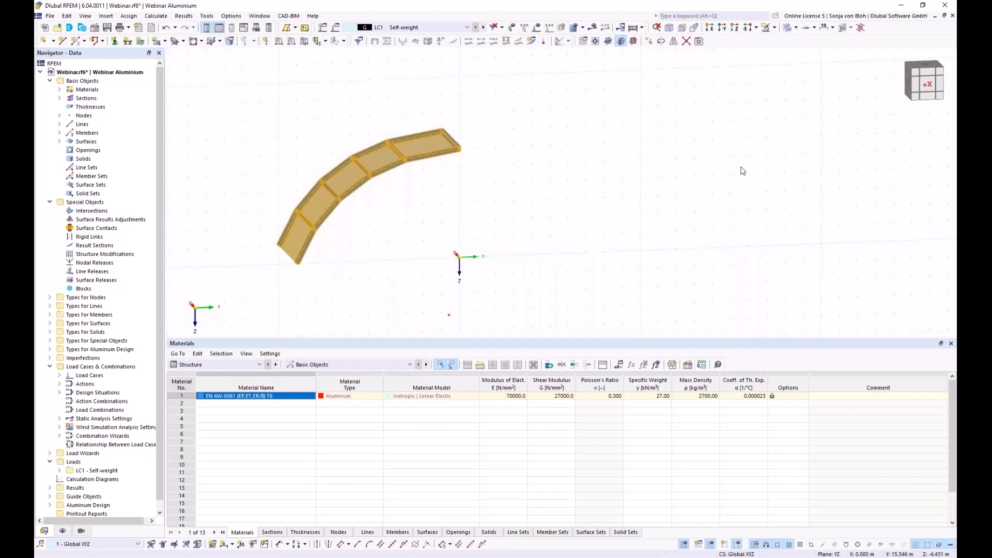
{"action": "left_click", "coordinate": [649, 42]}
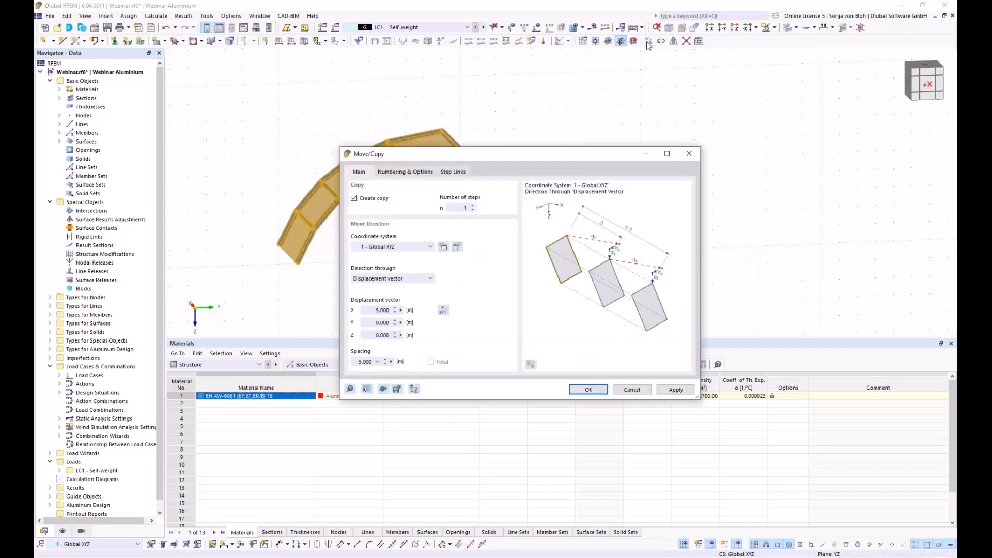
{"action": "double_click", "coordinate": [465, 208]}
{"action": "type", "text": "3"}
{"action": "left_click", "coordinate": [414, 172]}
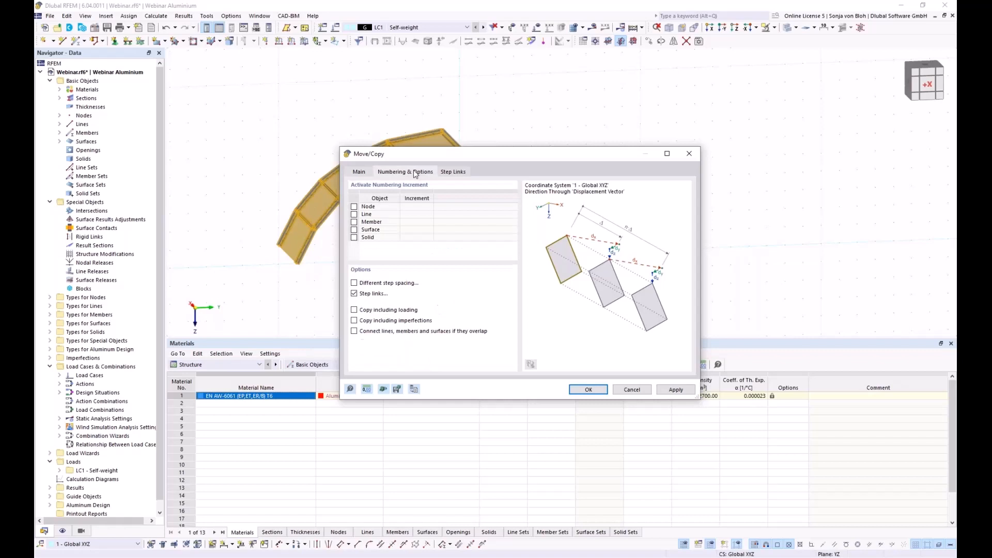
{"action": "left_click", "coordinate": [354, 293]}
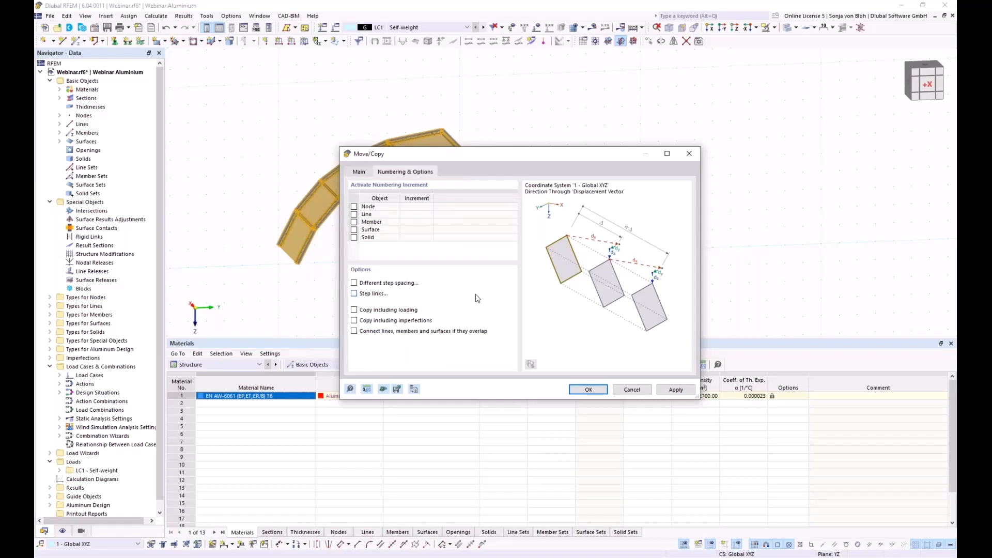
{"action": "left_click", "coordinate": [587, 390]}
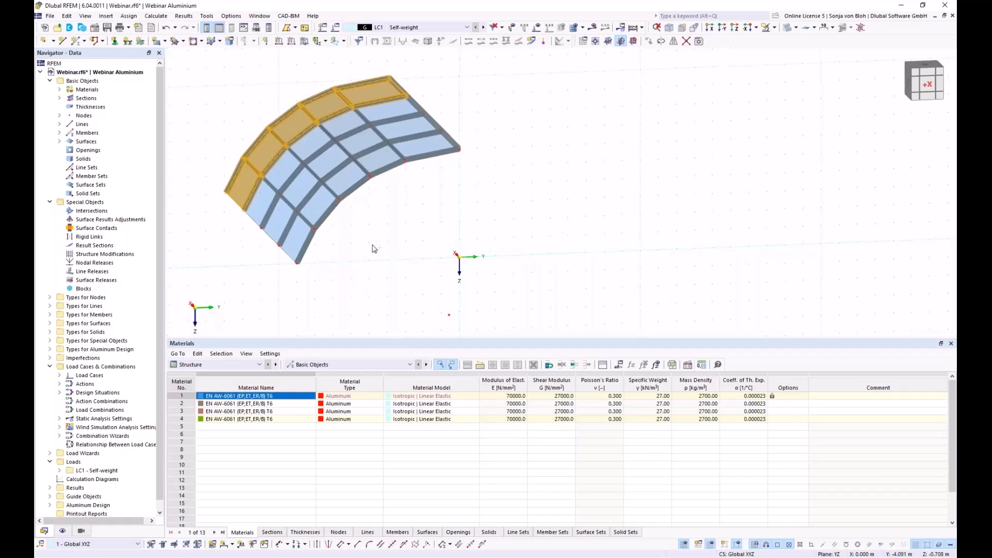
- Clear the selection, start new member 61 as a Tension member, and begin a new section
{"action": "middle_click_drag", "start_coordinate": [303, 268], "coordinate": [396, 293], "text": "ctrl"}
{"action": "middle_click_drag", "start_coordinate": [176, 215], "coordinate": [370, 250]}
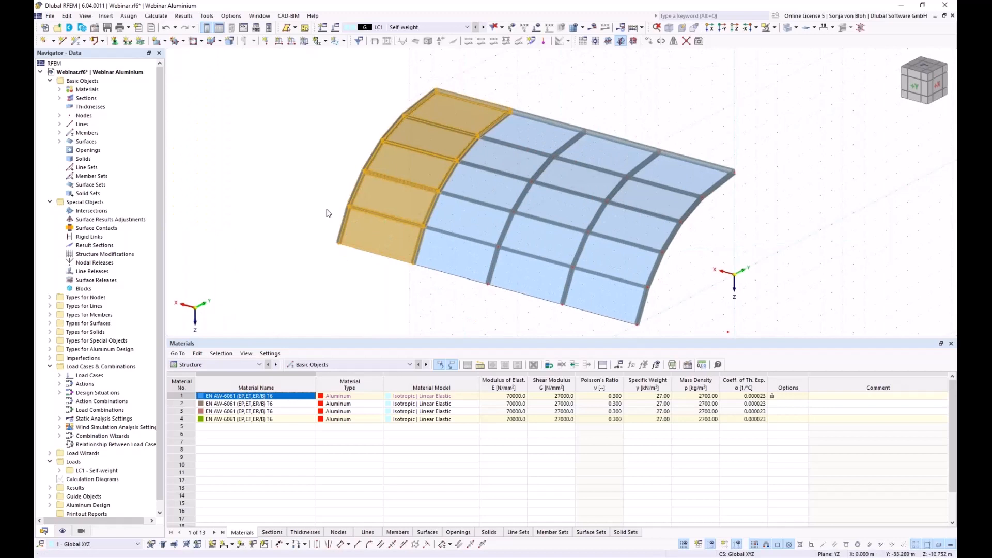
{"action": "left_click", "coordinate": [346, 269]}
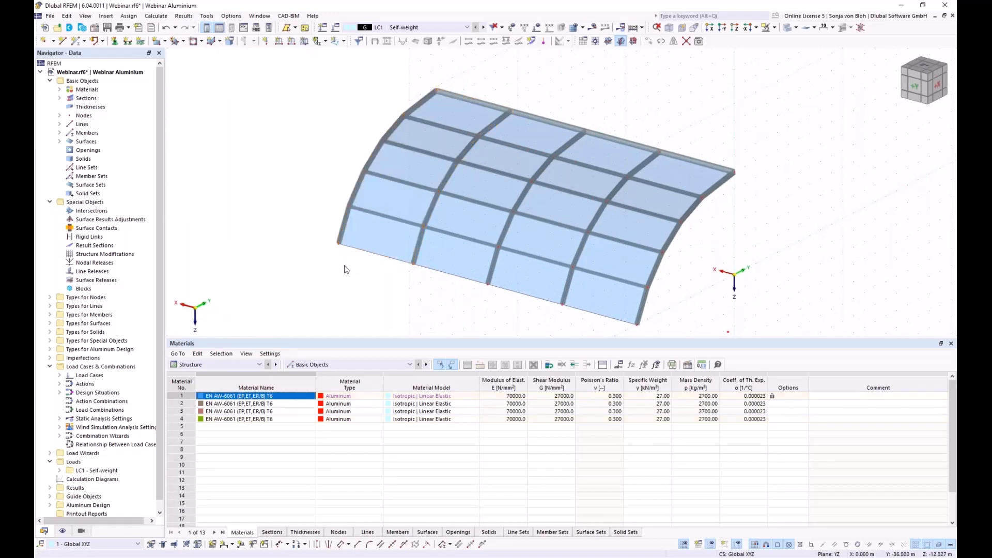
{"action": "left_click", "coordinate": [75, 41]}
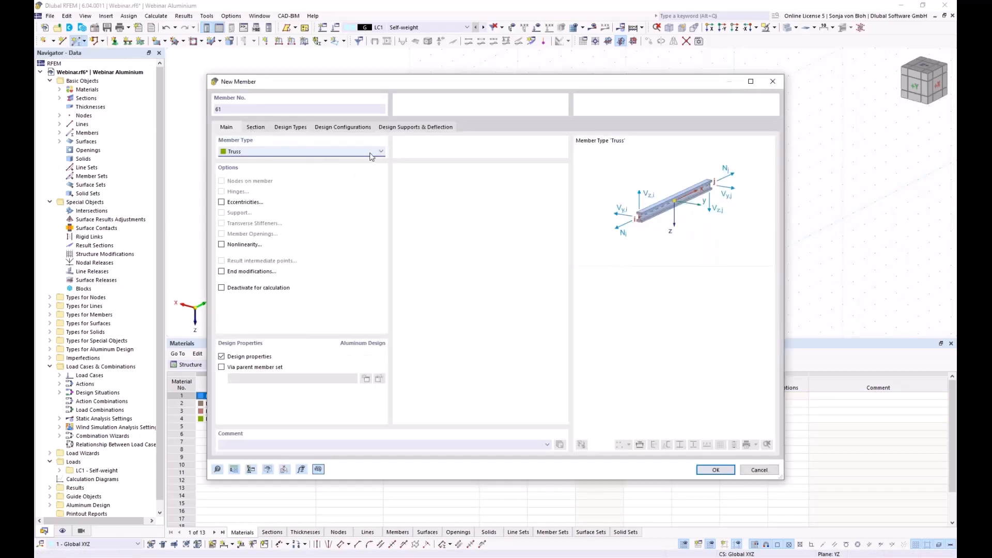
{"action": "left_click", "coordinate": [381, 152]}
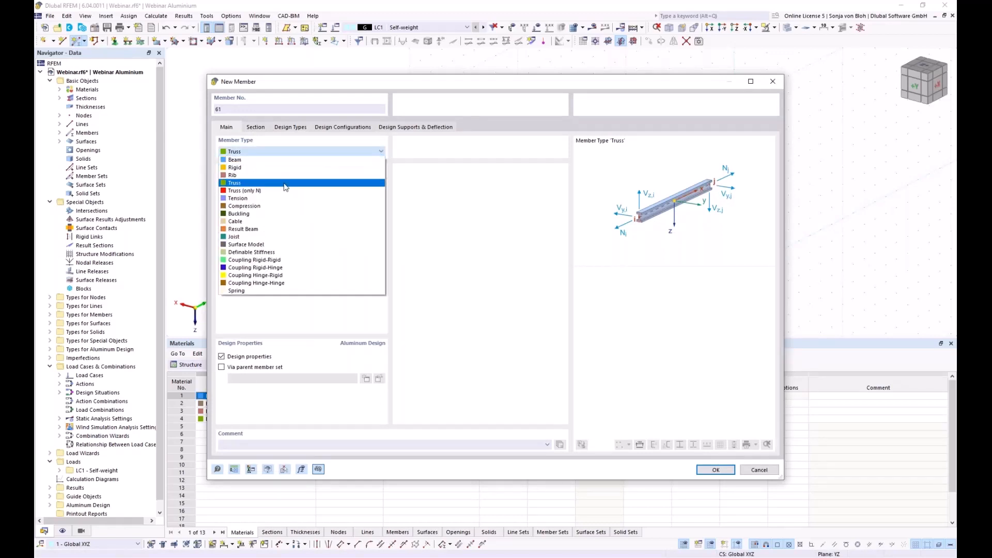
{"action": "left_click", "coordinate": [264, 199]}
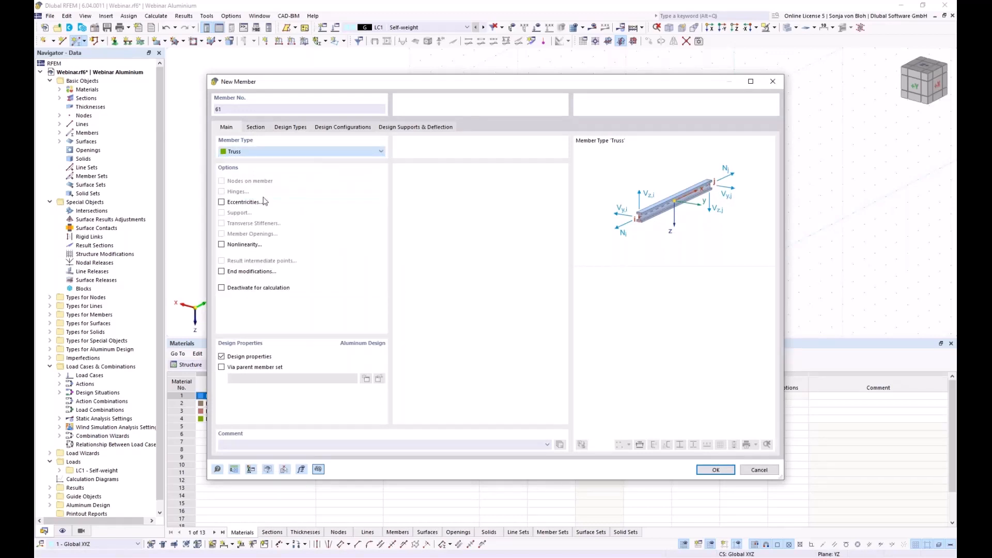
{"action": "left_click", "coordinate": [255, 127]}
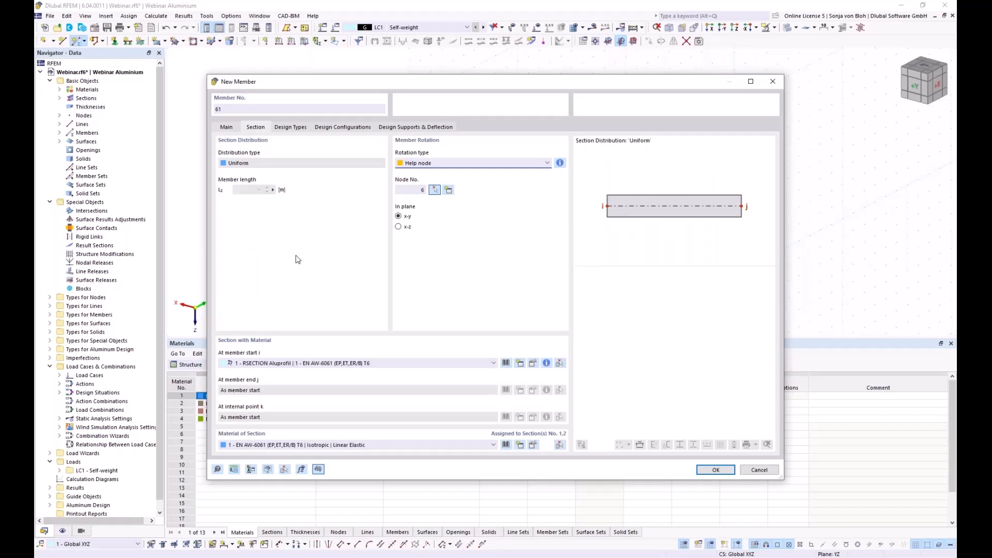
{"action": "left_click", "coordinate": [520, 364]}
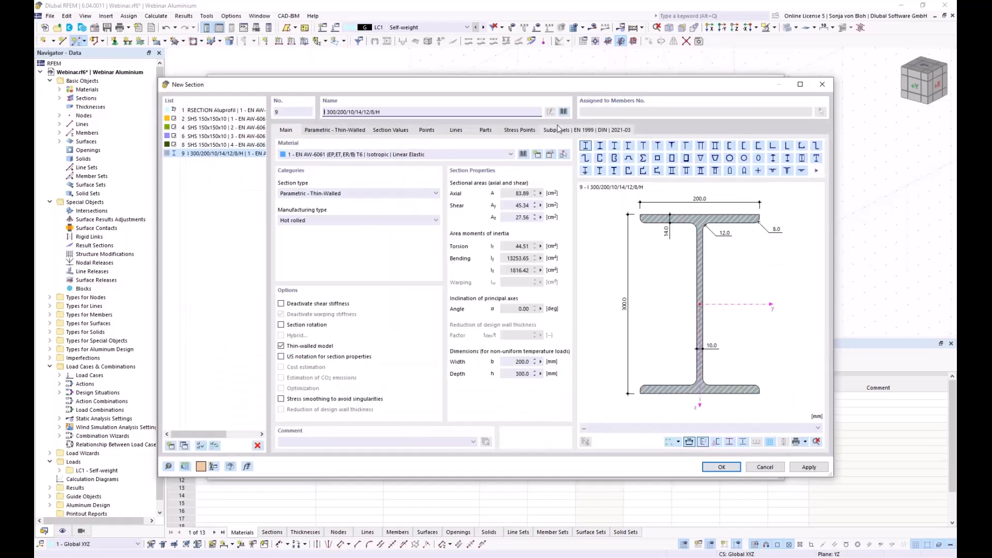
- Find the R 20 solid round bar under Standardized > Bar Sections in the section library
{"action": "left_click", "coordinate": [564, 112]}
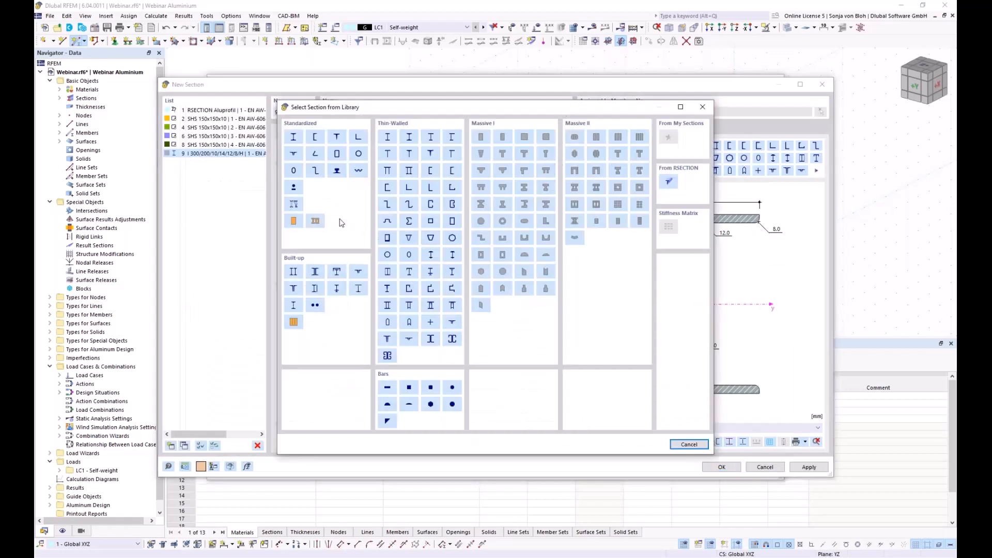
{"action": "left_click", "coordinate": [294, 189]}
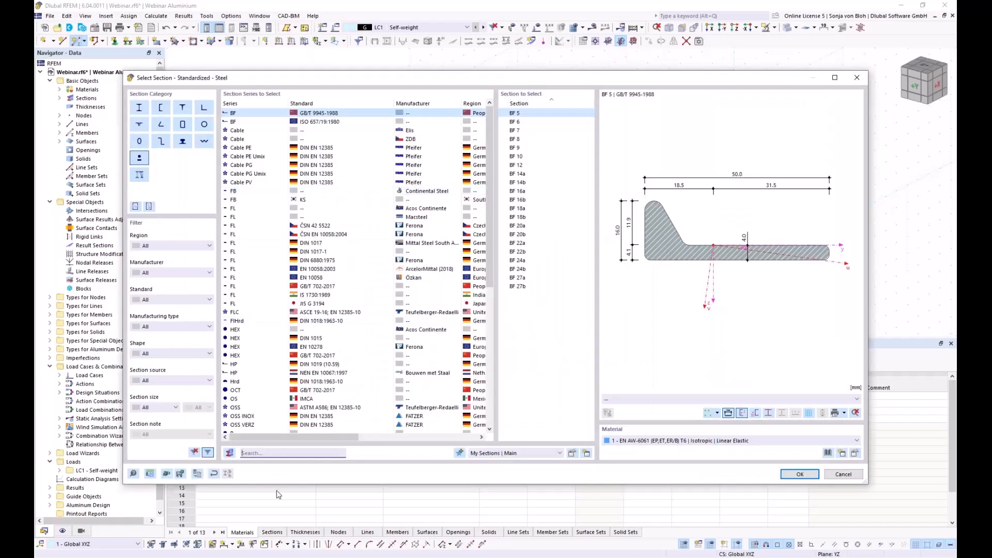
{"action": "type", "text": "R 2"}
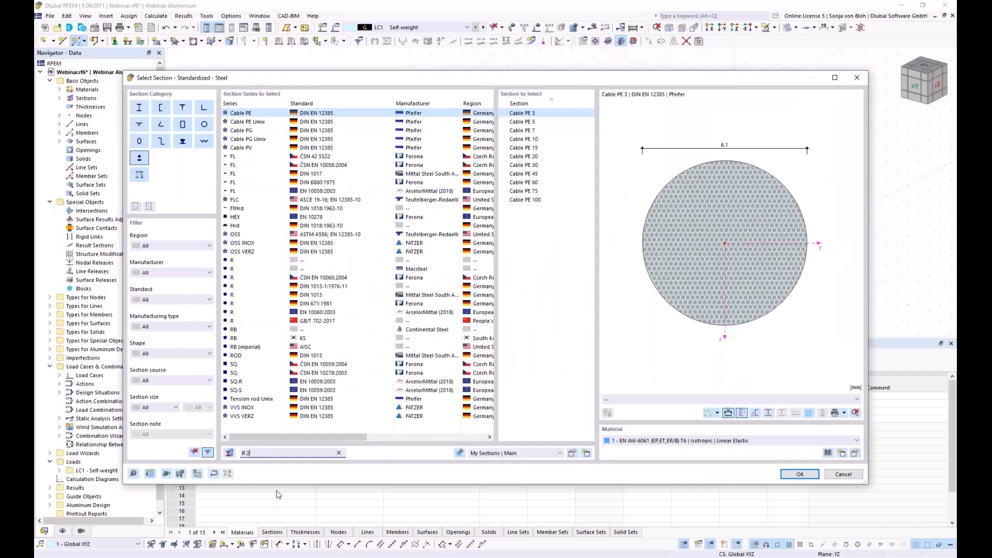
{"action": "type", "text": "0"}
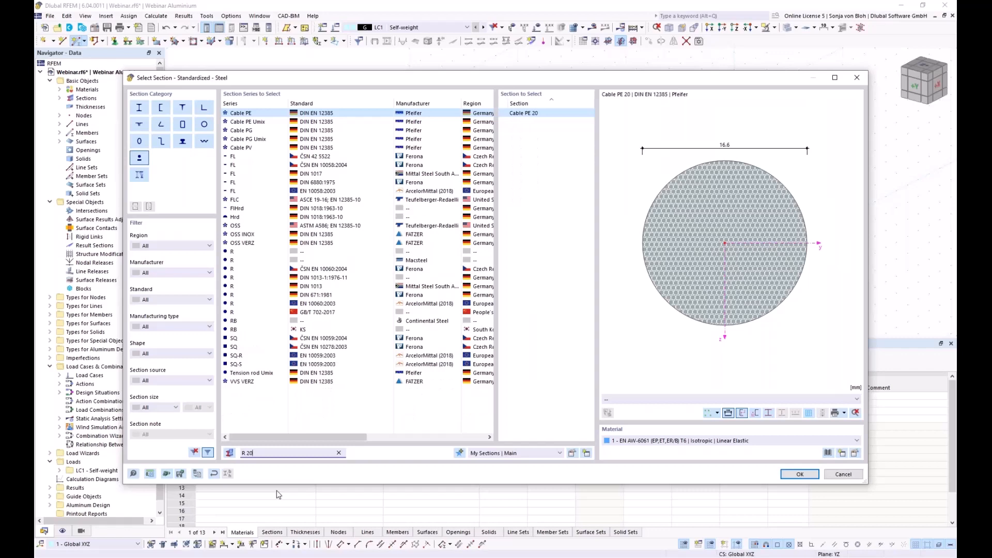
{"action": "left_click", "coordinate": [246, 251]}
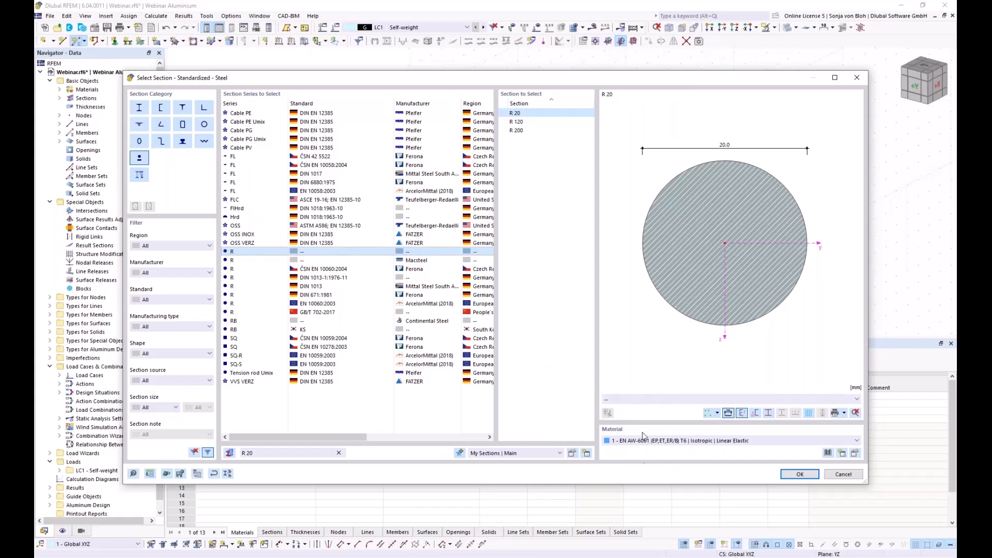
- Add material 5 as S235 steel from the EN 1993-1-1 Steel S library series
{"action": "left_click", "coordinate": [843, 453]}
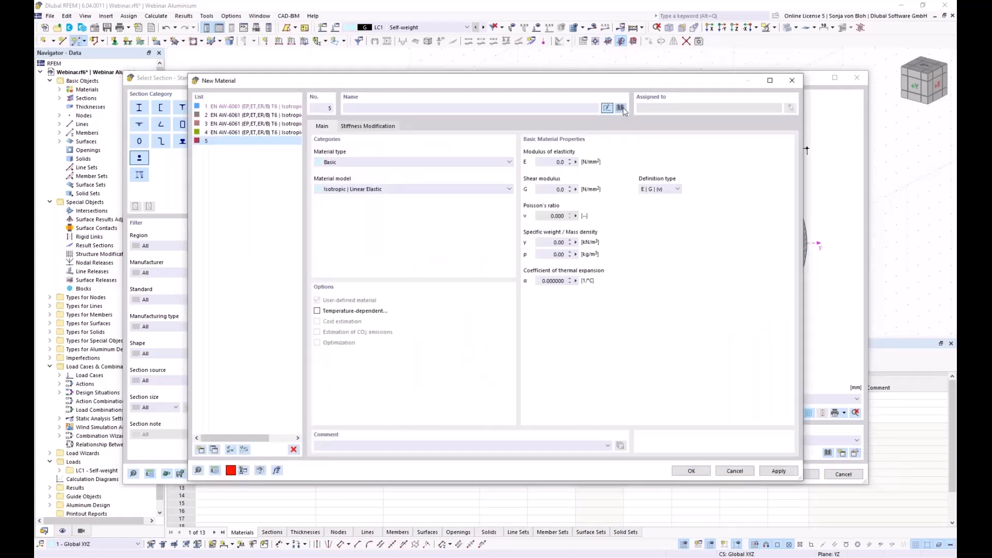
{"action": "left_click", "coordinate": [621, 108]}
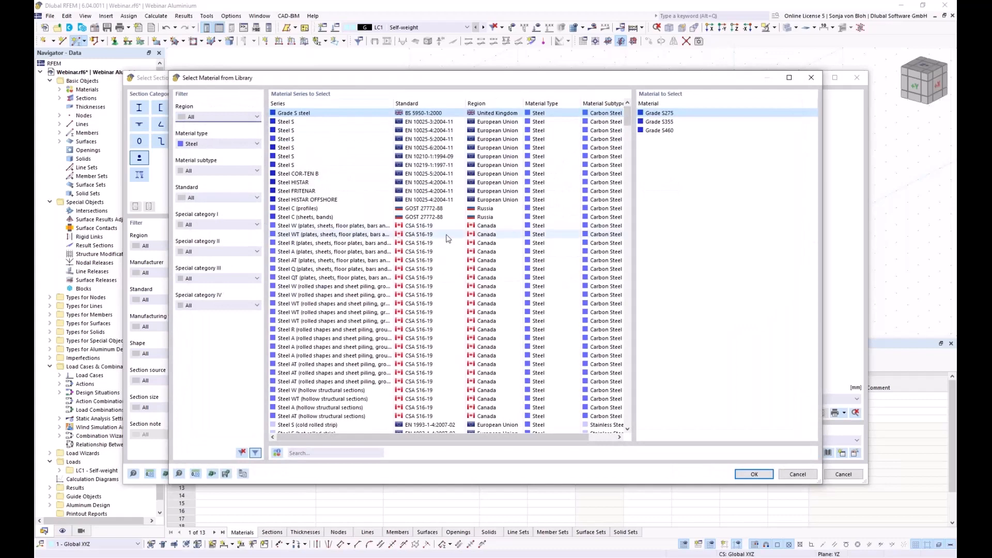
{"action": "left_click", "coordinate": [308, 452]}
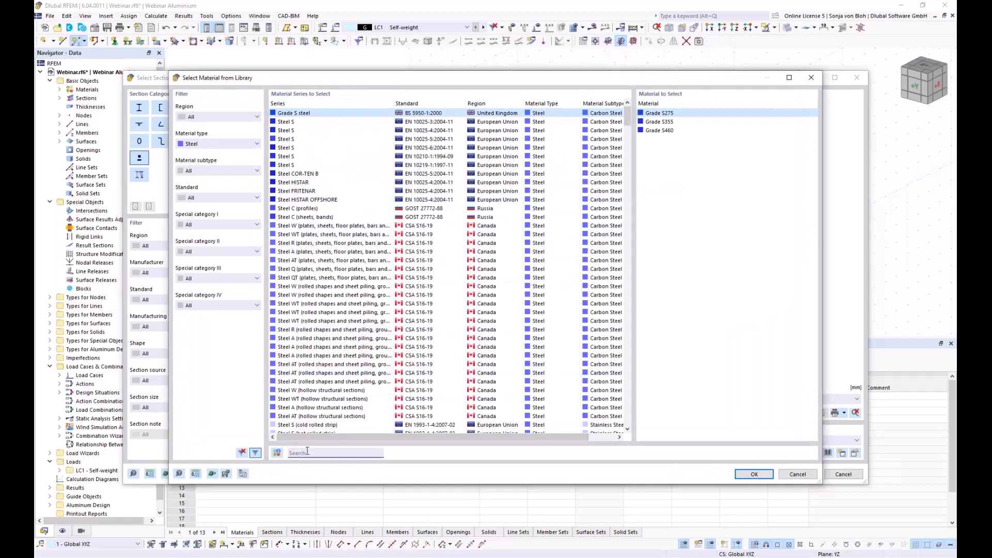
{"action": "type", "text": "s2"}
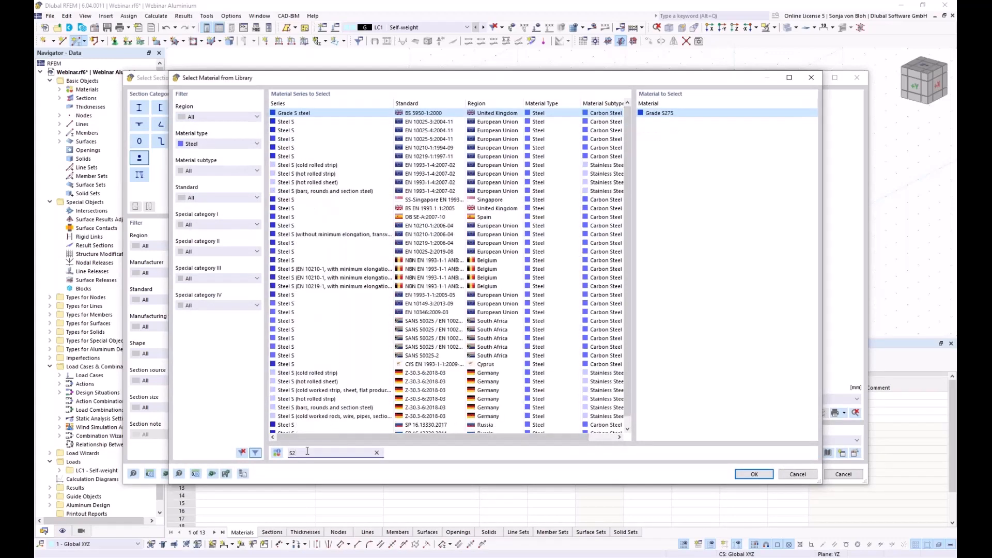
{"action": "type", "text": "35"}
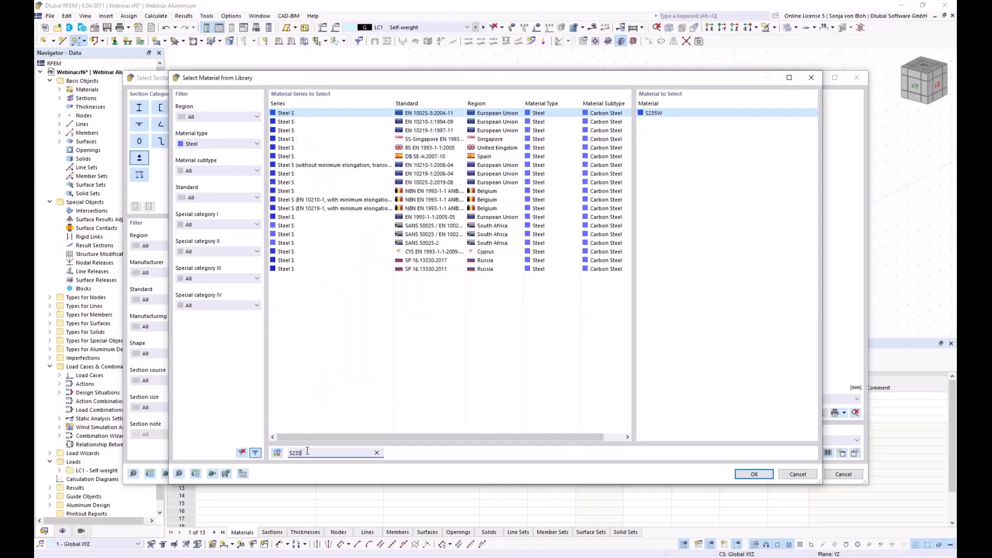
{"action": "left_click", "coordinate": [404, 214]}
{"action": "left_click", "coordinate": [753, 474]}
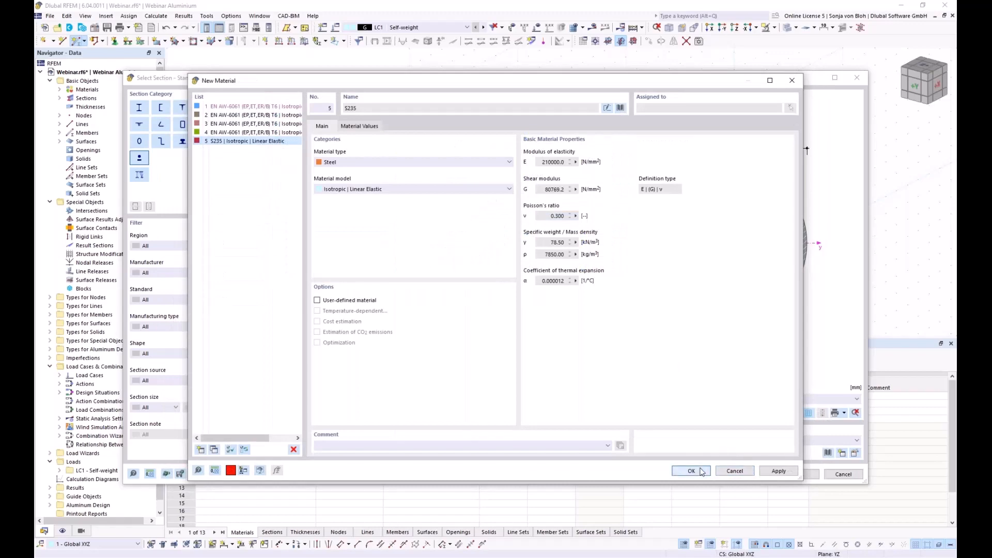
{"action": "left_click", "coordinate": [702, 471]}
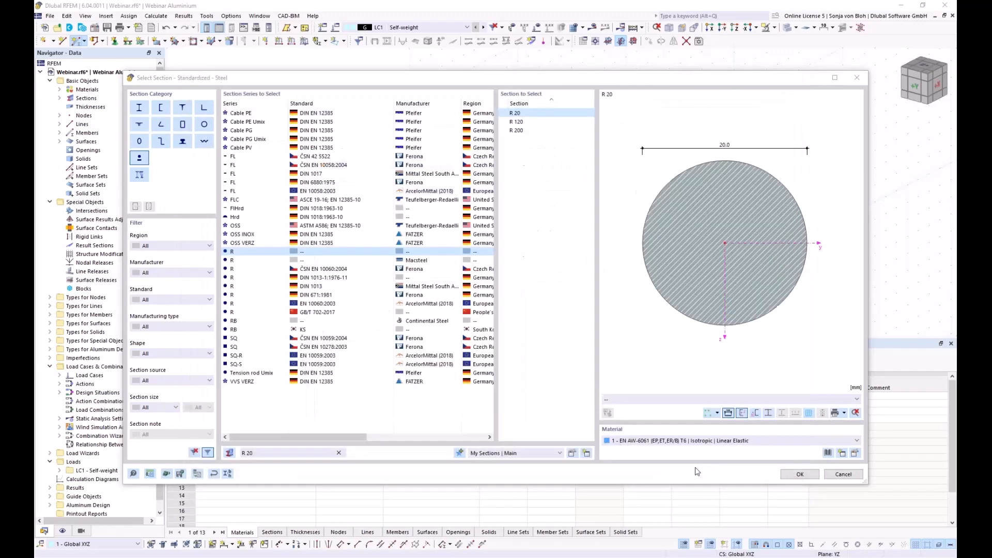
- Accept section 9, R 20 in S235, and set the member rotation type to Angle
{"action": "left_click", "coordinate": [800, 474]}
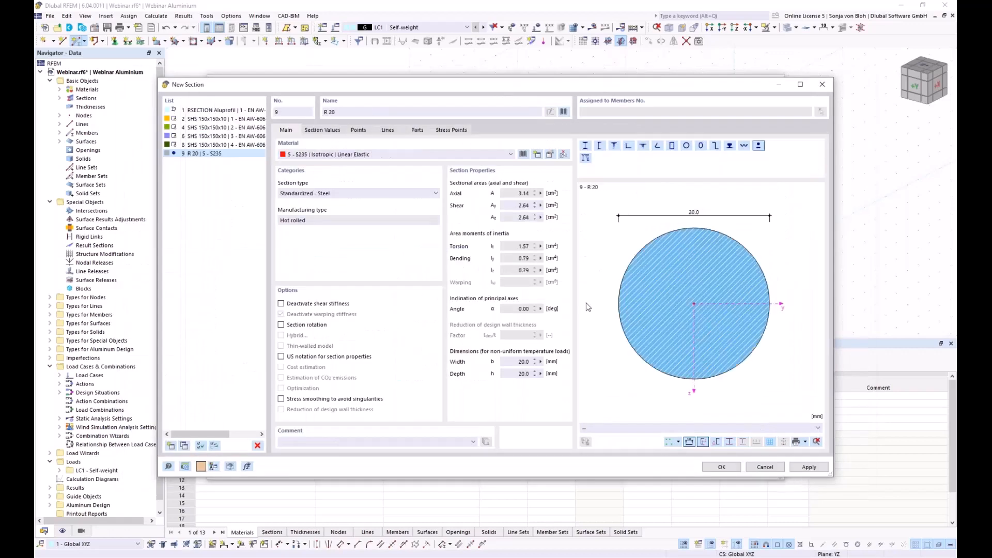
{"action": "left_click", "coordinate": [721, 467]}
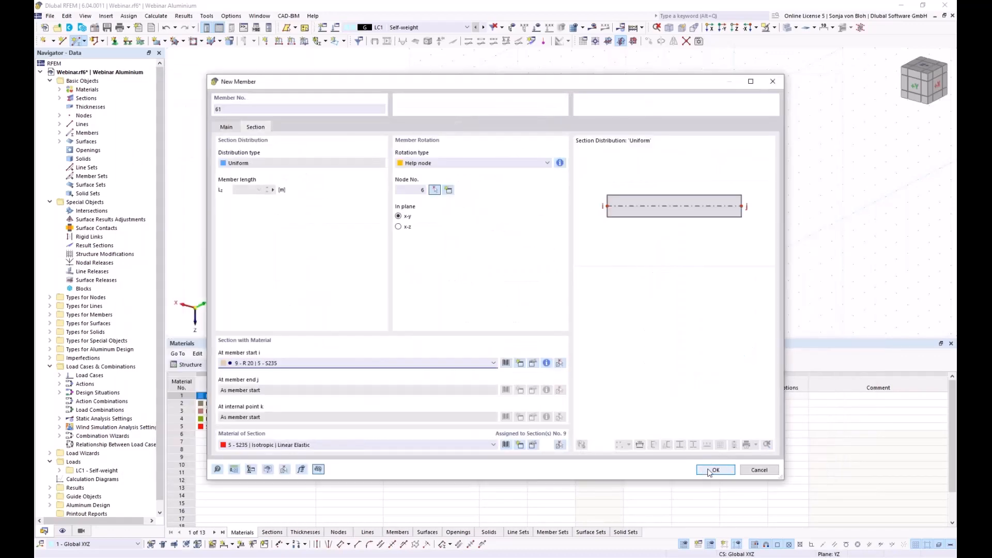
{"action": "left_click", "coordinate": [448, 165]}
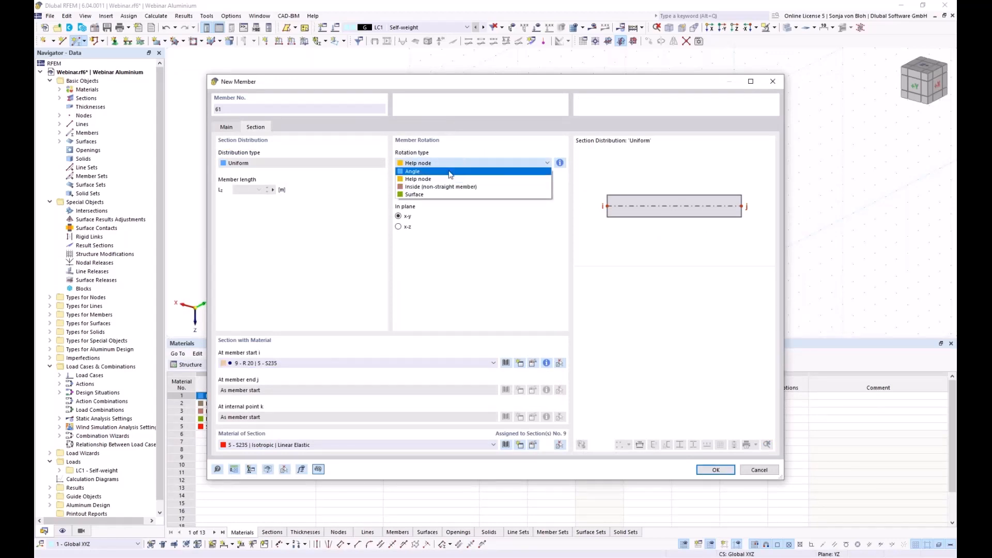
{"action": "left_click", "coordinate": [449, 172]}
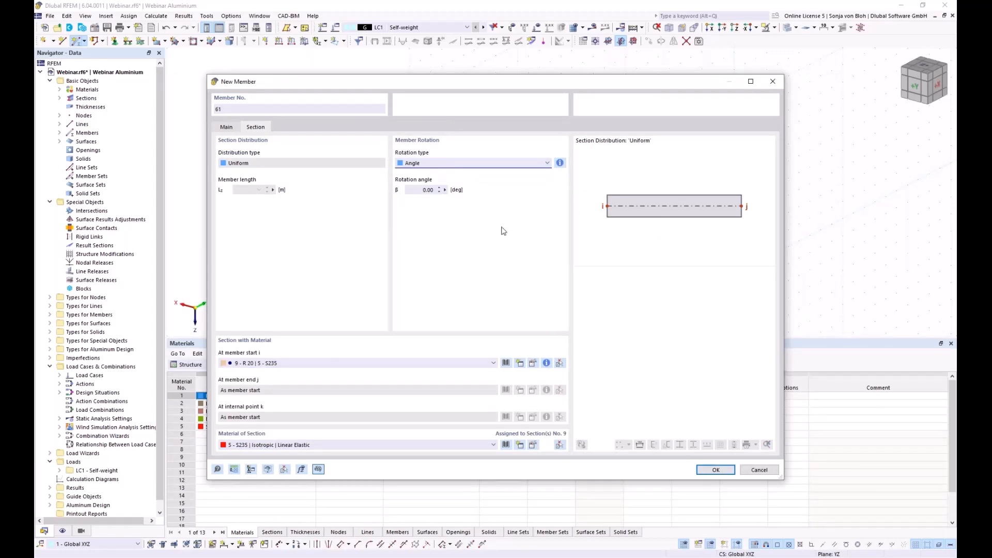
{"action": "left_click", "coordinate": [712, 470]}
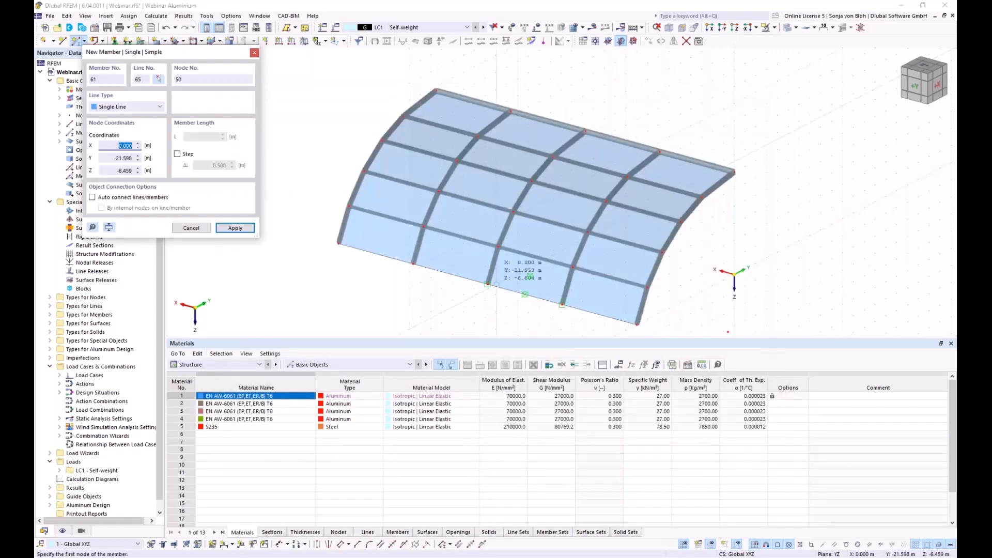
- Draw the first diagonal R 20 braces in the end bays, through nodes 45, 39, 46 and 40
{"action": "scroll", "coordinate": [392, 271], "scroll_direction": "up", "scroll_amount": 3}
{"action": "left_click", "coordinate": [429, 258]}
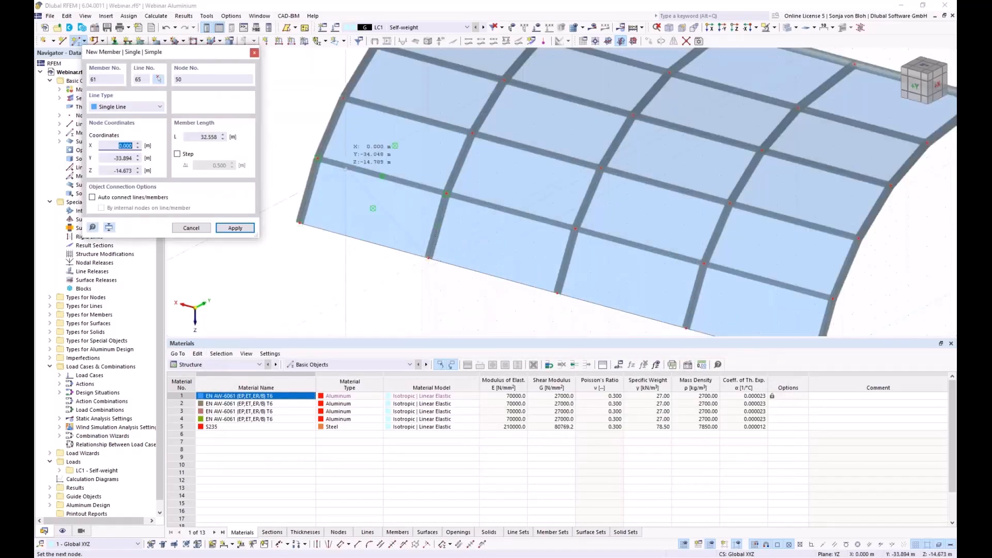
{"action": "left_click", "coordinate": [317, 157]}
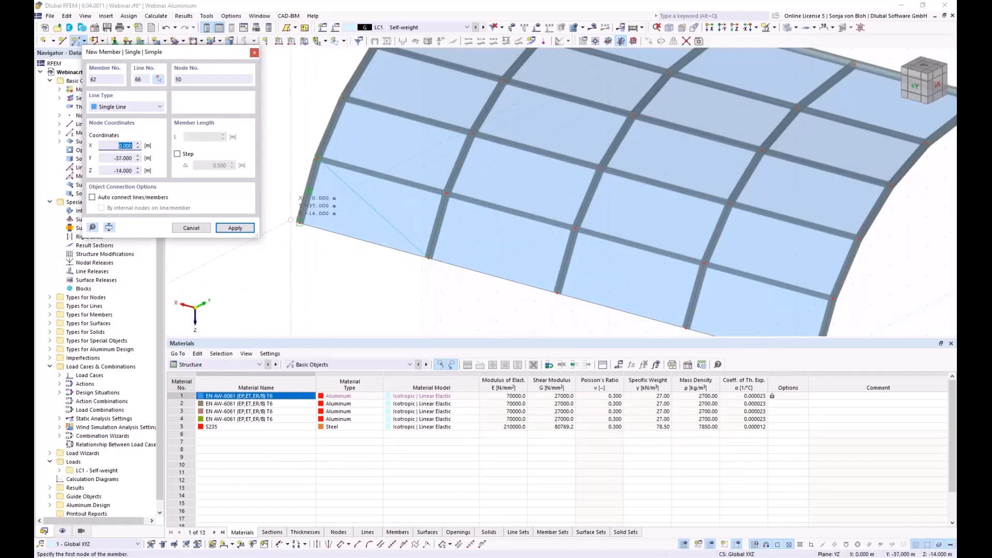
{"action": "left_click", "coordinate": [301, 224]}
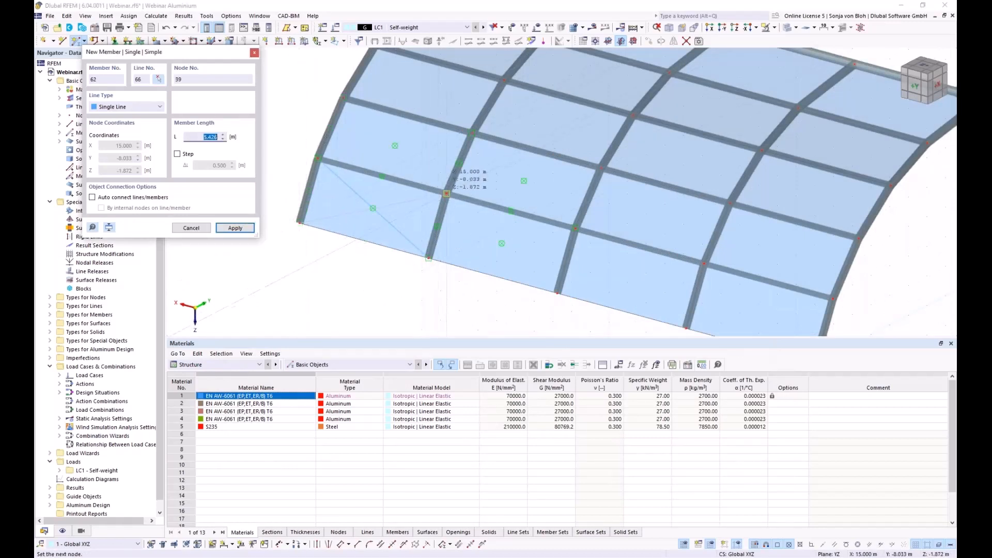
{"action": "left_click", "coordinate": [446, 194]}
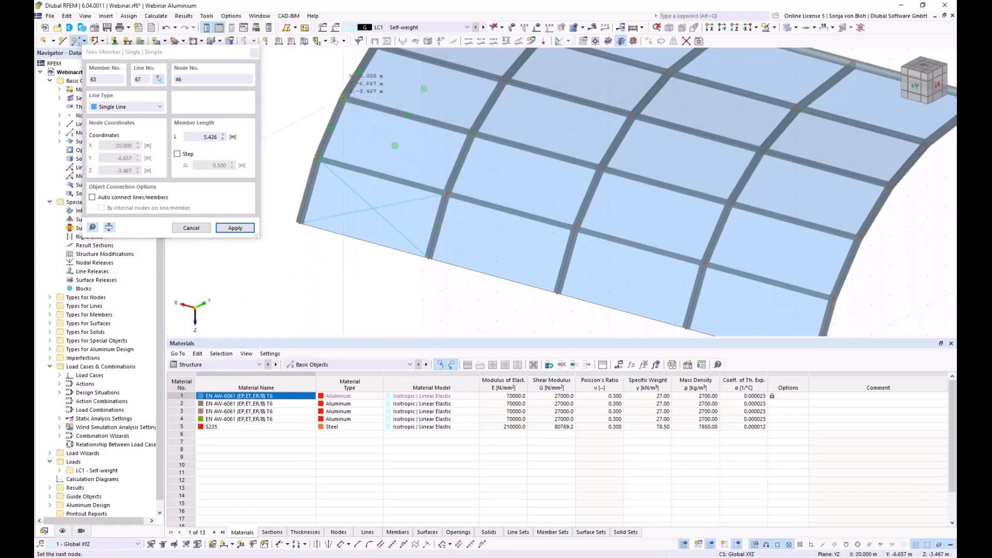
{"action": "left_click", "coordinate": [334, 151]}
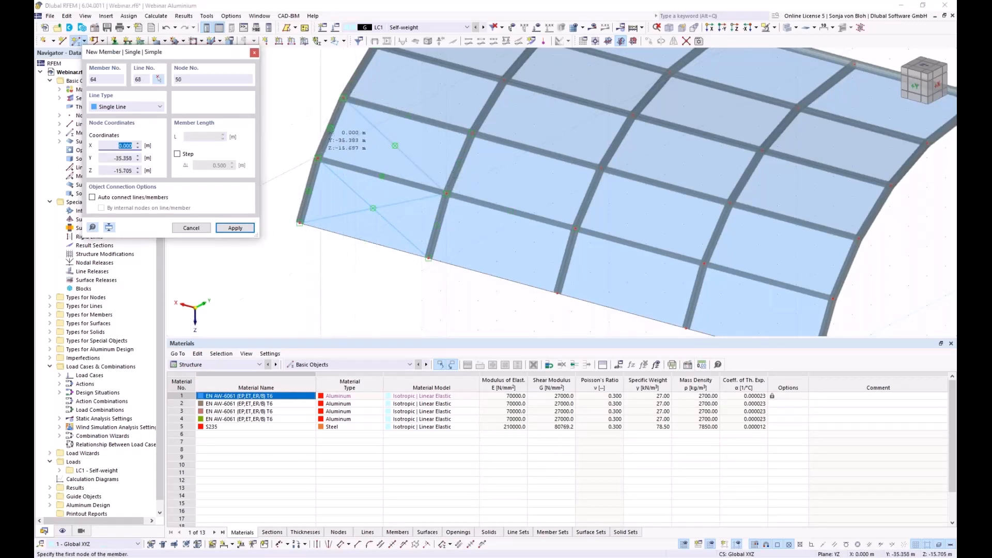
{"action": "left_click", "coordinate": [318, 158]}
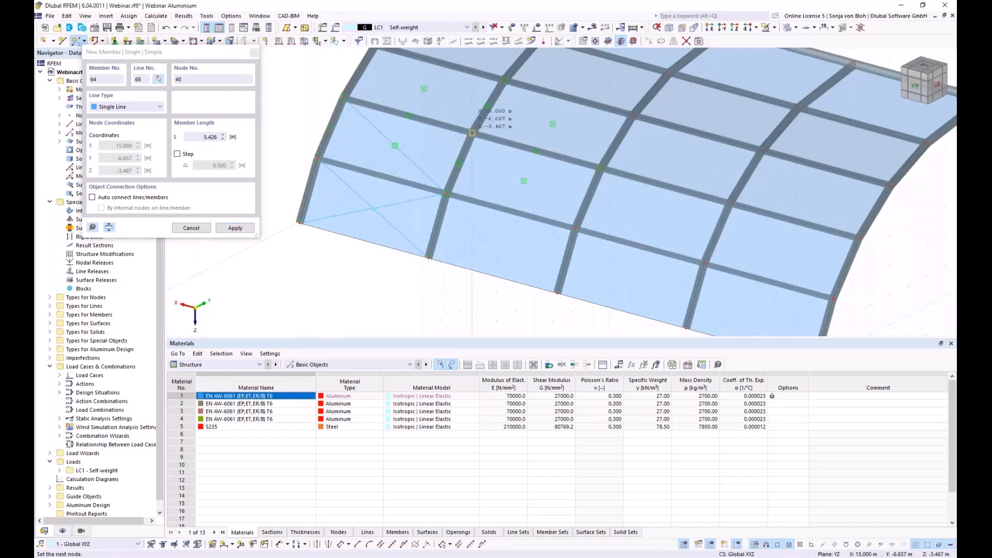
{"action": "left_click", "coordinate": [472, 132]}
- Draw the remaining X-braces up to the ridge via nodes 40, 47, 46, 41, 48, 42, 49 and 43
{"action": "middle_click_drag", "start_coordinate": [472, 133], "coordinate": [460, 248]}
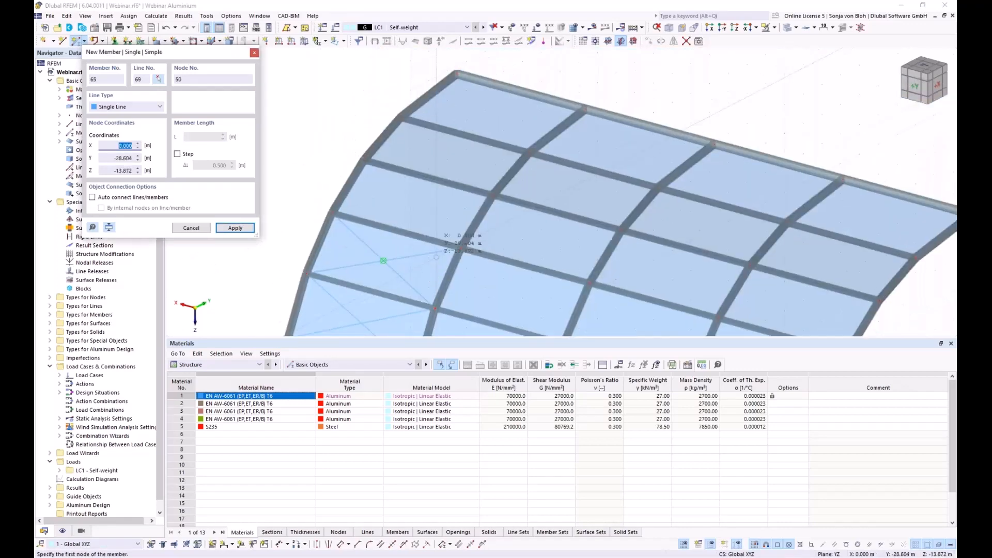
{"action": "left_click", "coordinate": [460, 247]}
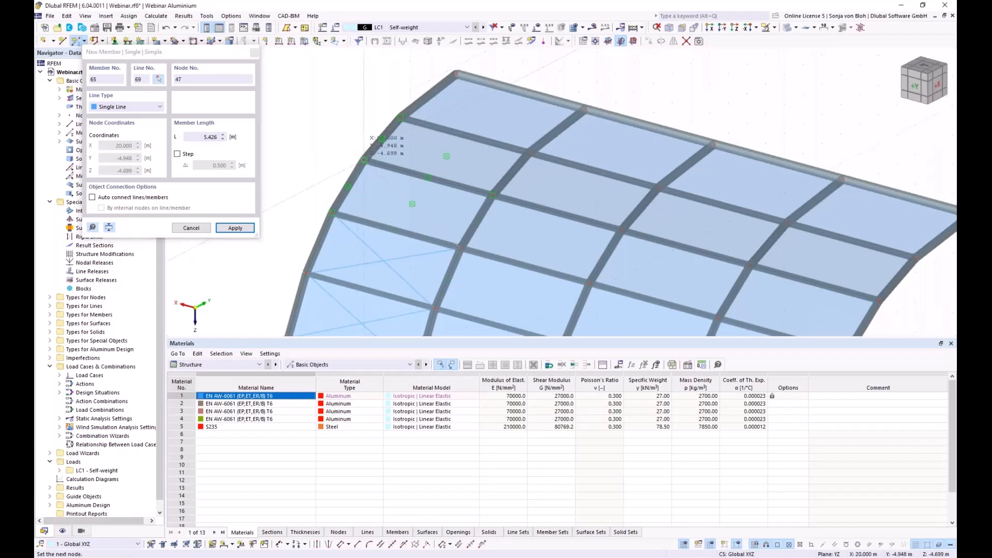
{"action": "left_click", "coordinate": [364, 160]}
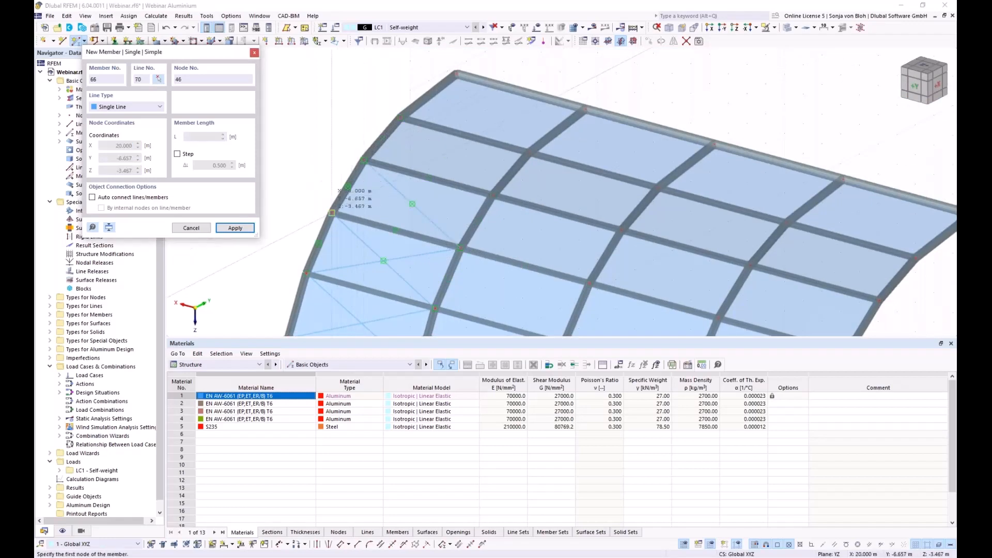
{"action": "left_click", "coordinate": [332, 212]}
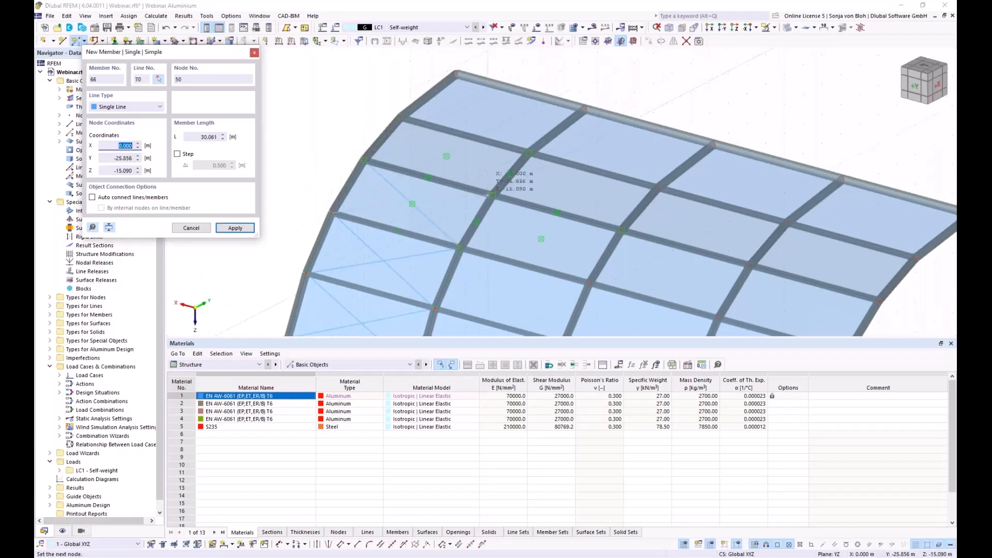
{"action": "left_click", "coordinate": [492, 195]}
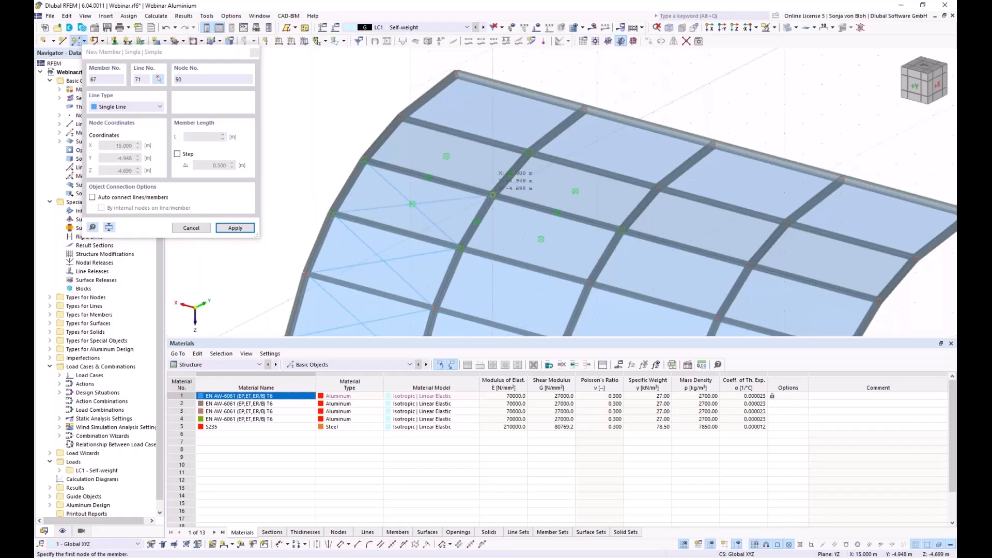
{"action": "left_click", "coordinate": [493, 195]}
{"action": "left_click", "coordinate": [401, 118]}
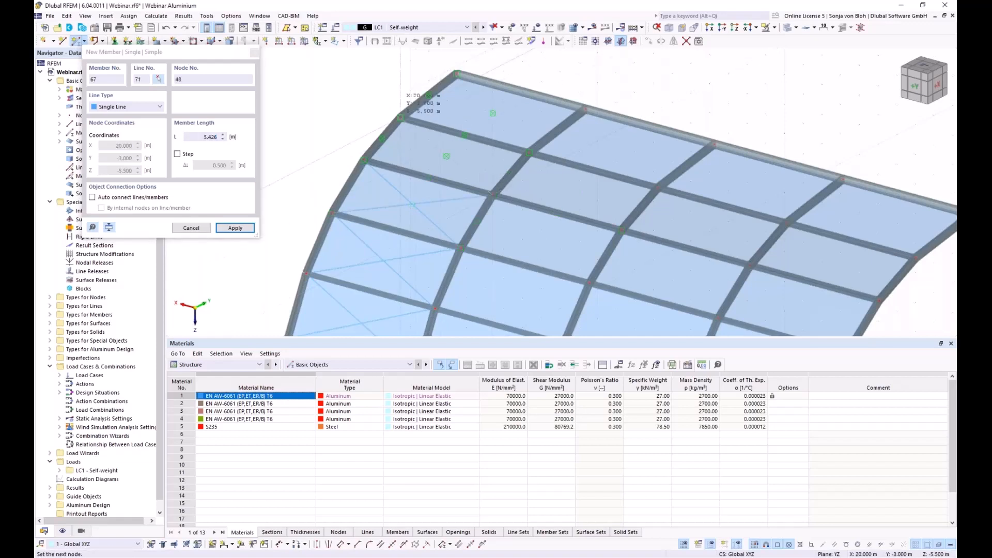
{"action": "left_click", "coordinate": [364, 160]}
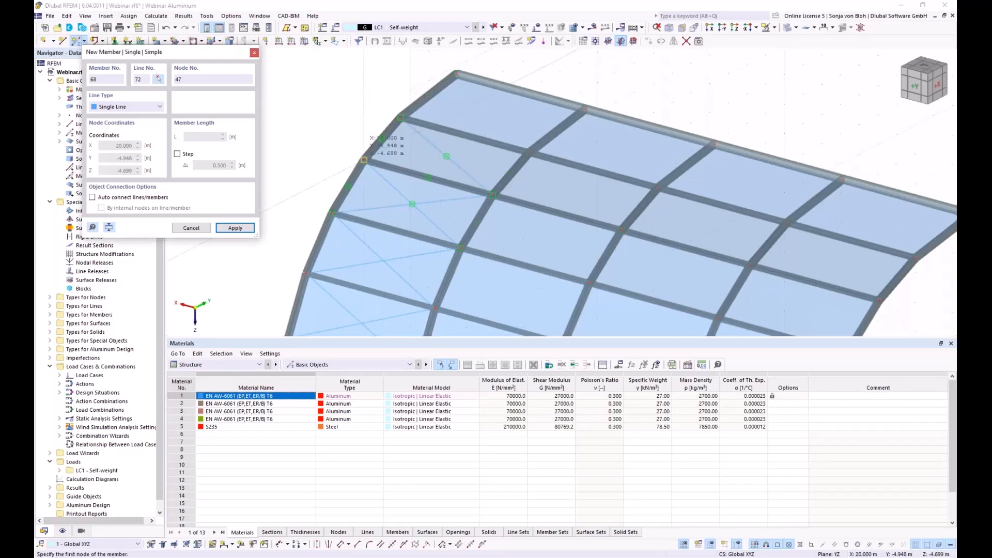
{"action": "left_click", "coordinate": [529, 153]}
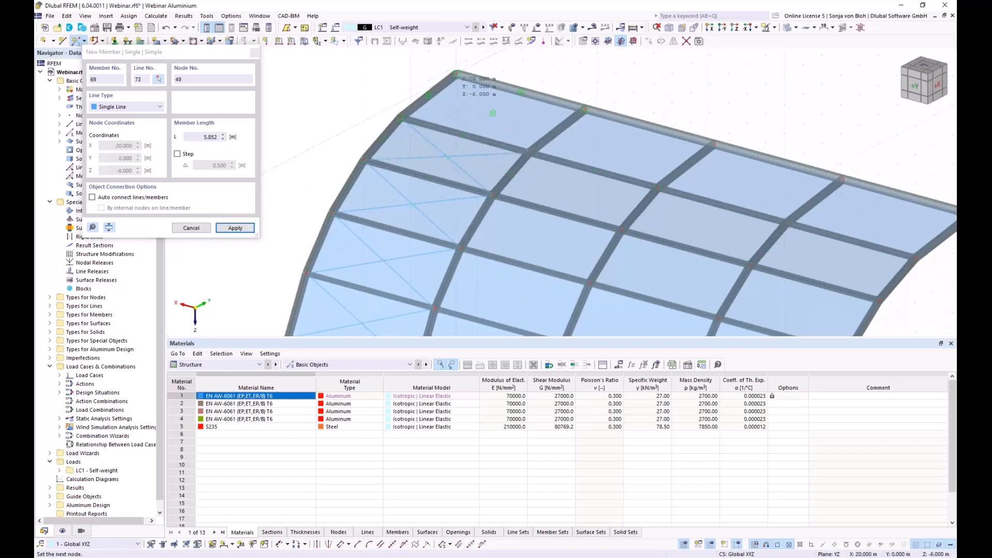
{"action": "left_click", "coordinate": [422, 115]}
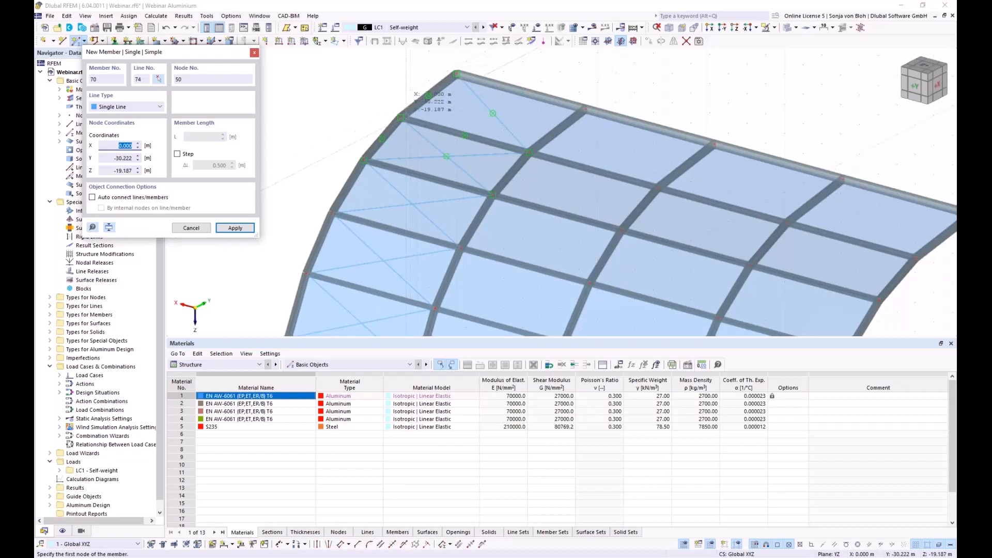
{"action": "left_click", "coordinate": [401, 118]}
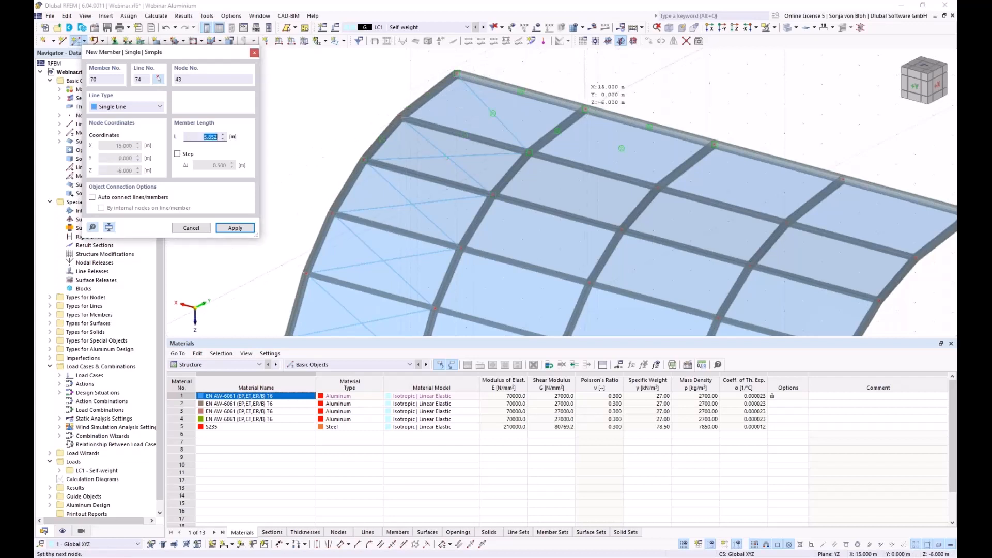
{"action": "left_click", "coordinate": [585, 109]}
- Stop placing members and window-select the entire vault model
{"action": "key", "text": "Escape"}
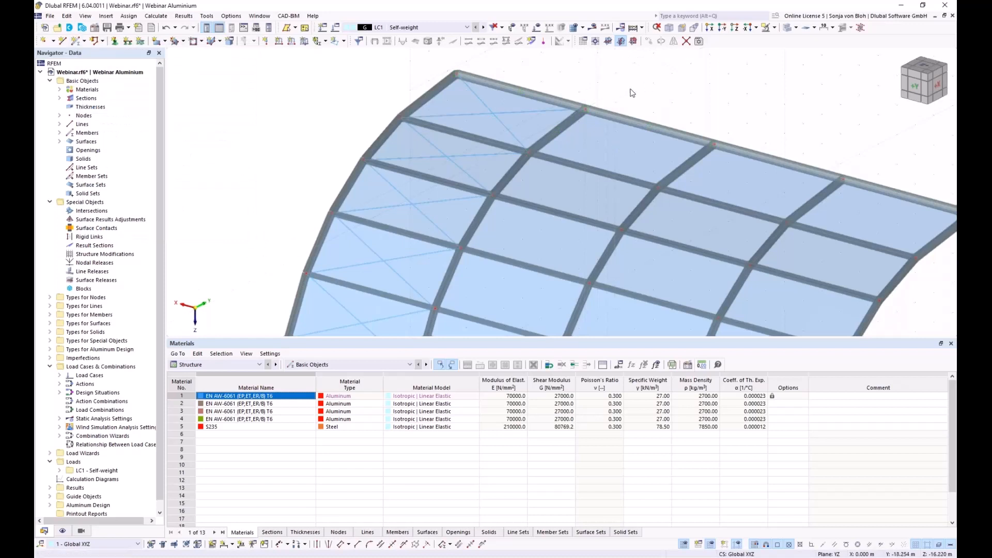
{"action": "scroll", "coordinate": [633, 87], "scroll_direction": "down", "scroll_amount": 1}
{"action": "scroll", "coordinate": [723, 206], "scroll_direction": "down", "scroll_amount": 3}
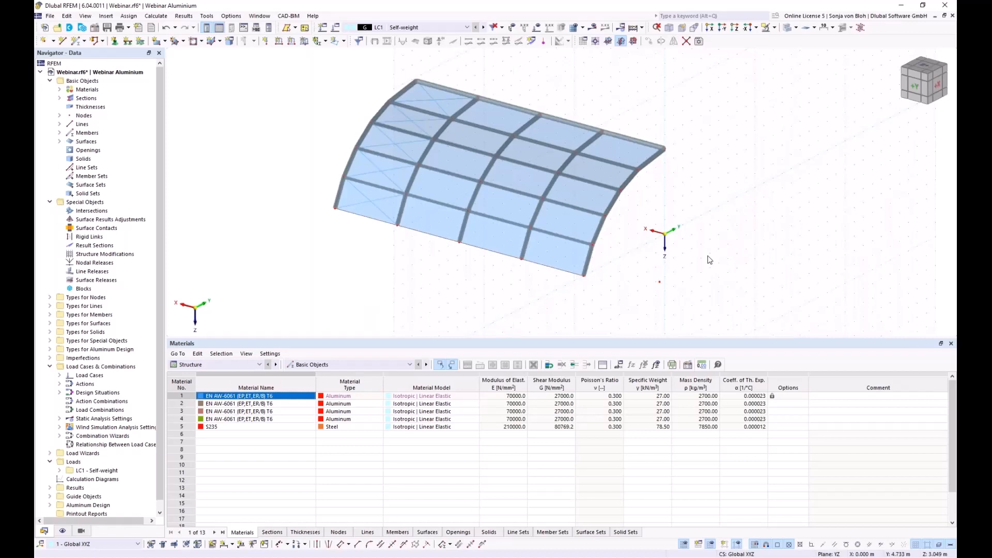
{"action": "left_click_drag", "start_coordinate": [329, 76], "coordinate": [767, 316]}
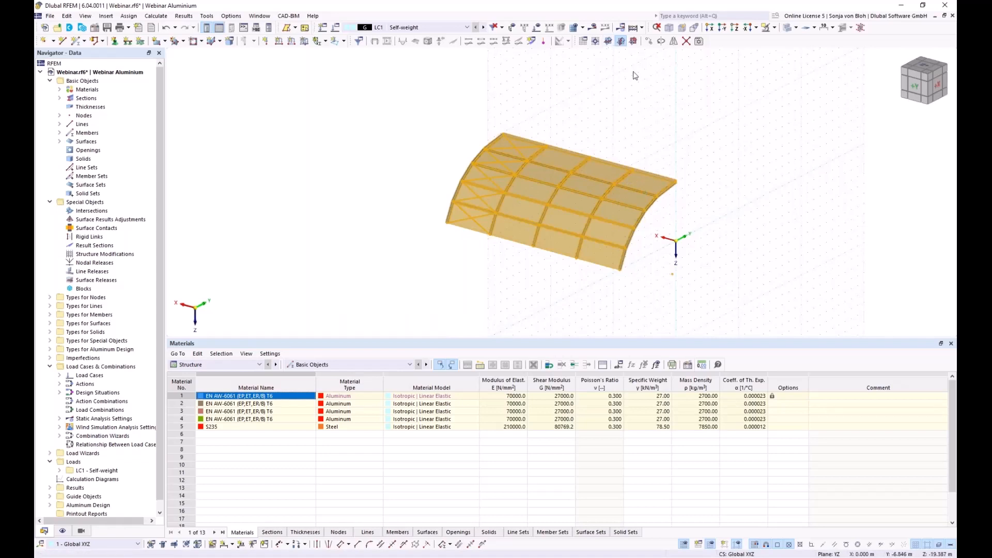
- Mirror-copy the whole vault about the XZ plane through node 7 at Z -6.000
{"action": "left_click", "coordinate": [673, 44]}
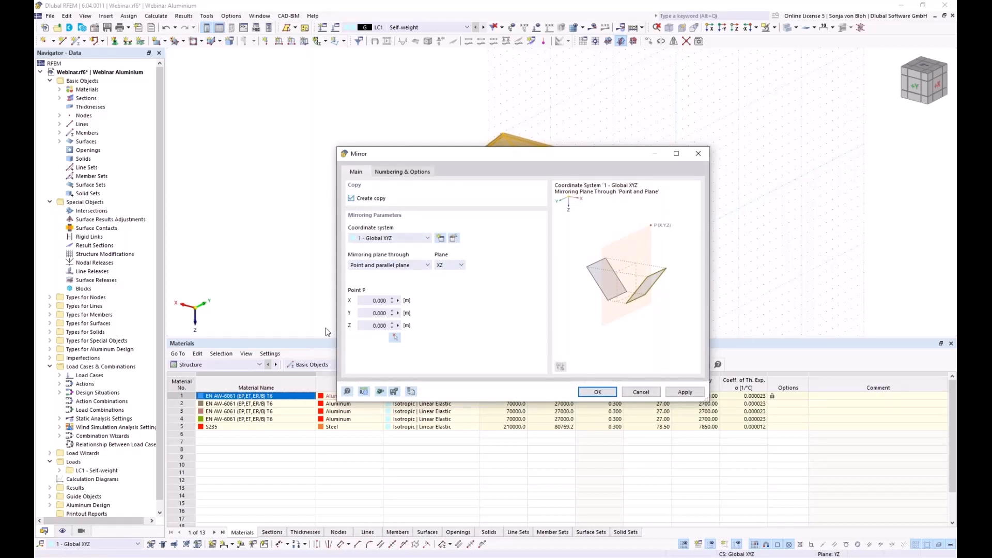
{"action": "left_click", "coordinate": [394, 338]}
{"action": "scroll", "coordinate": [668, 196], "scroll_direction": "up", "scroll_amount": 5}
{"action": "scroll", "coordinate": [669, 196], "scroll_direction": "up", "scroll_amount": 5}
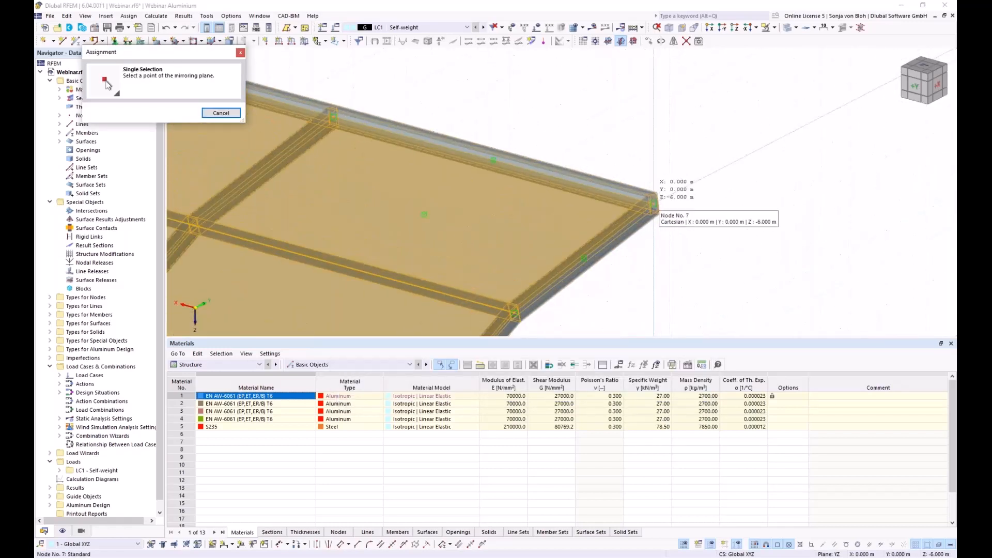
{"action": "left_click", "coordinate": [655, 202]}
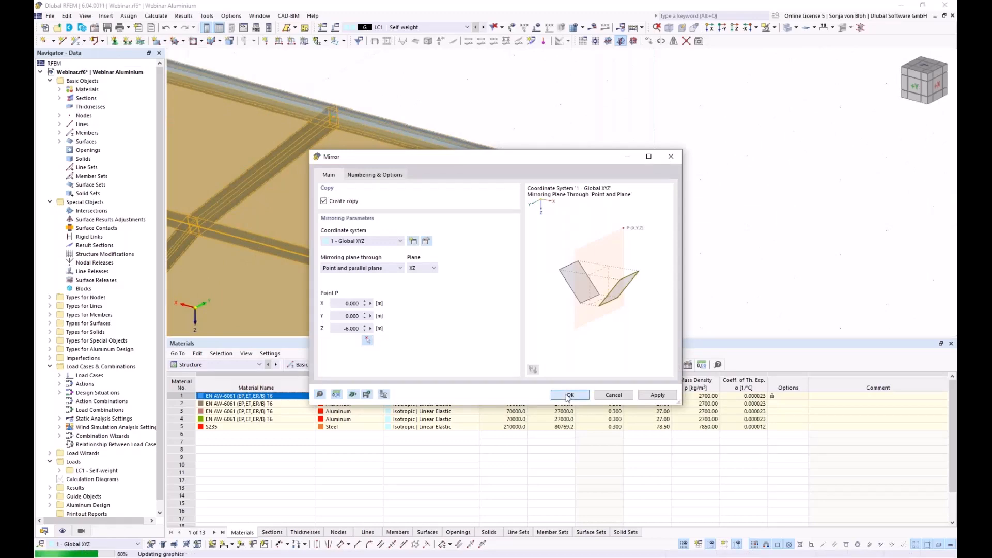
{"action": "left_click", "coordinate": [568, 396]}
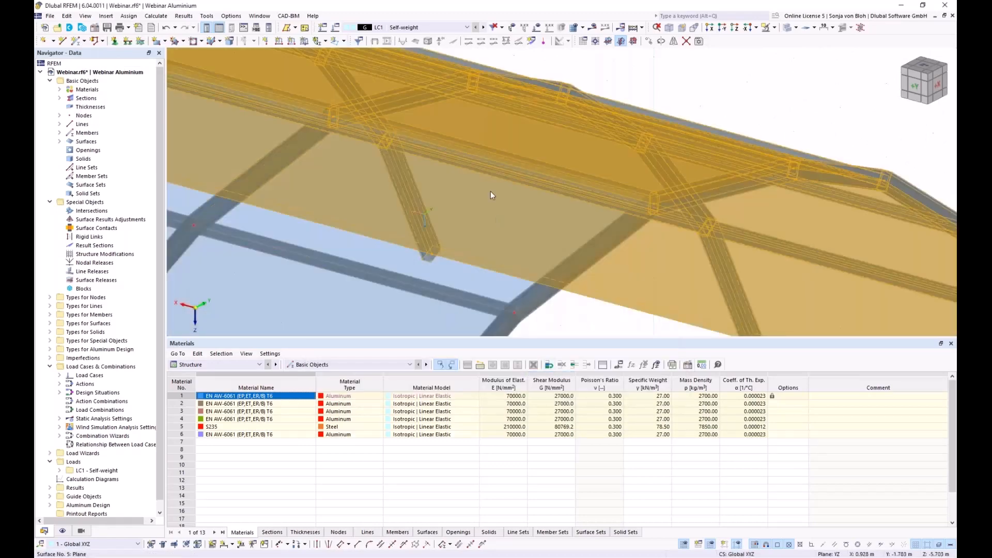
{"action": "scroll", "coordinate": [491, 191], "scroll_direction": "down", "scroll_amount": 6}
{"action": "middle_click_drag", "start_coordinate": [611, 282], "coordinate": [425, 244], "text": "ctrl"}
{"action": "left_click", "coordinate": [461, 273]}
{"action": "scroll", "coordinate": [439, 233], "scroll_direction": "up", "scroll_amount": 4}
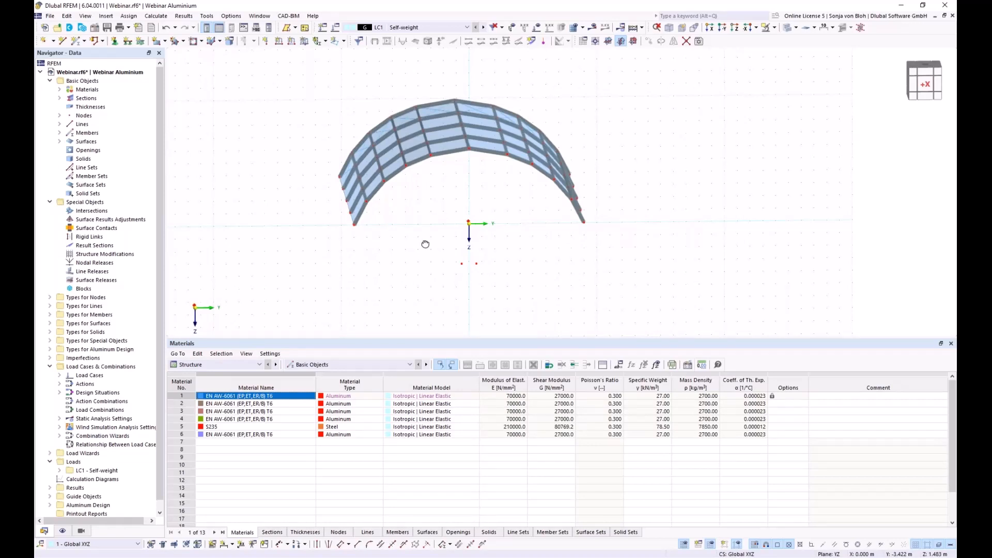
{"action": "middle_click_drag", "start_coordinate": [396, 228], "coordinate": [390, 235]}
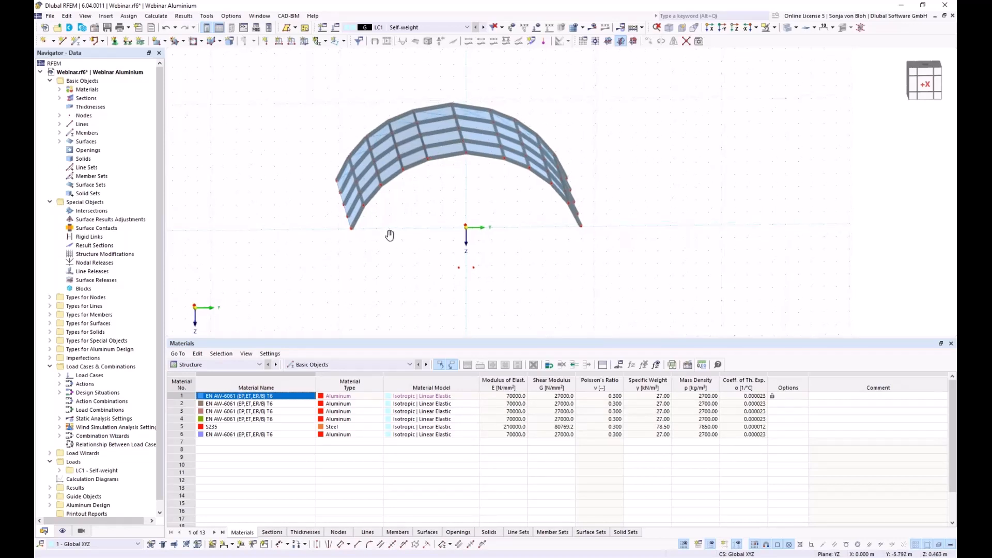
- Start new member 126 as a Beam with the SHS 150x150x10 aluminium section
{"action": "left_click", "coordinate": [77, 44]}
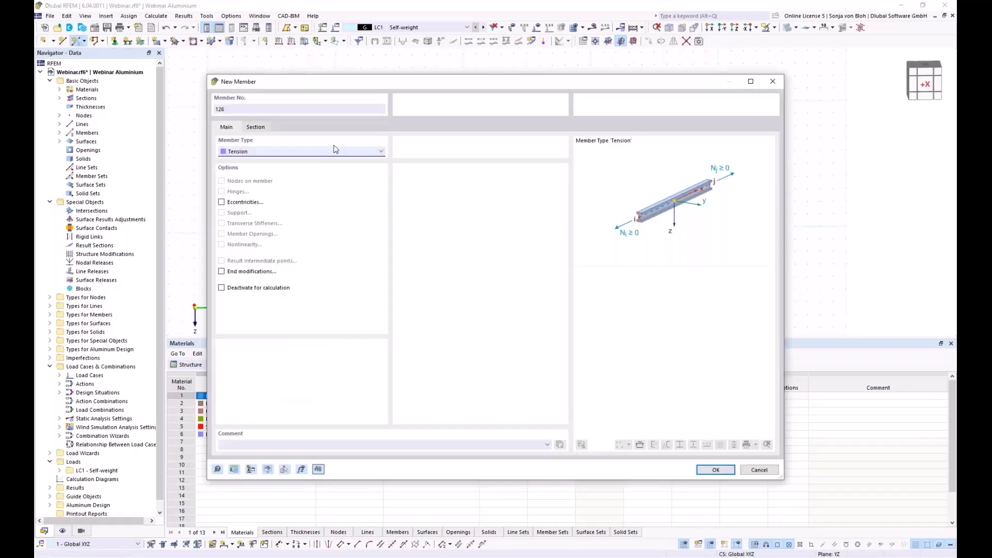
{"action": "left_click", "coordinate": [305, 152]}
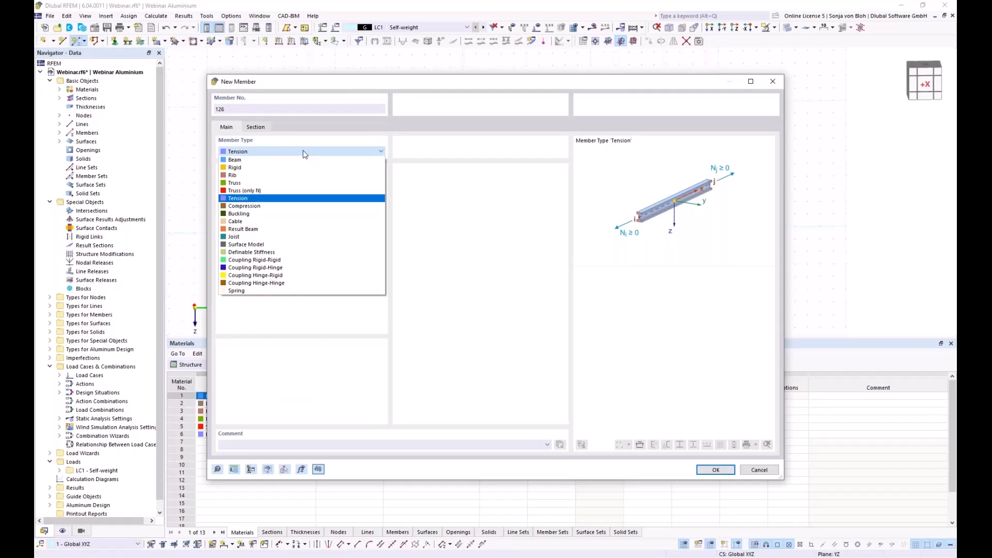
{"action": "left_click", "coordinate": [267, 161]}
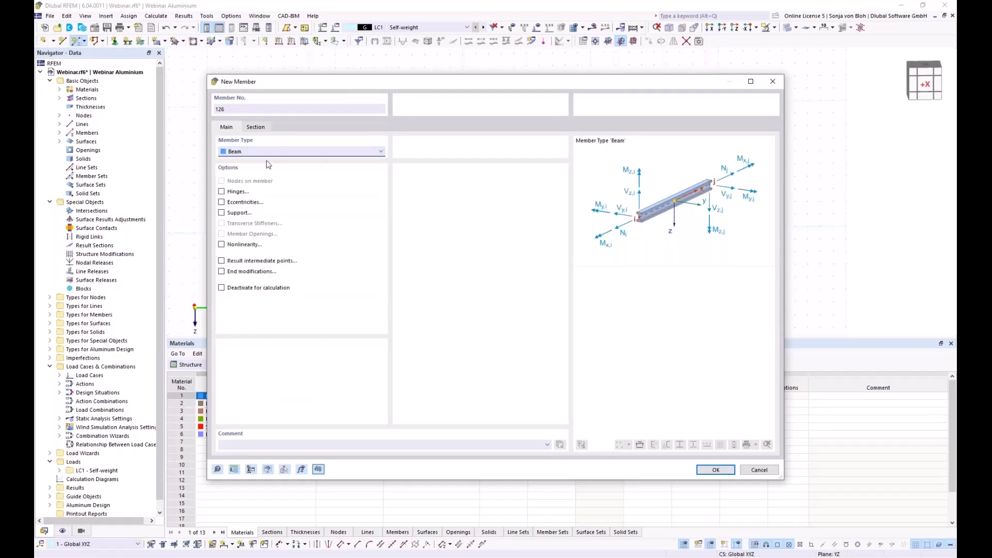
{"action": "left_click", "coordinate": [262, 126]}
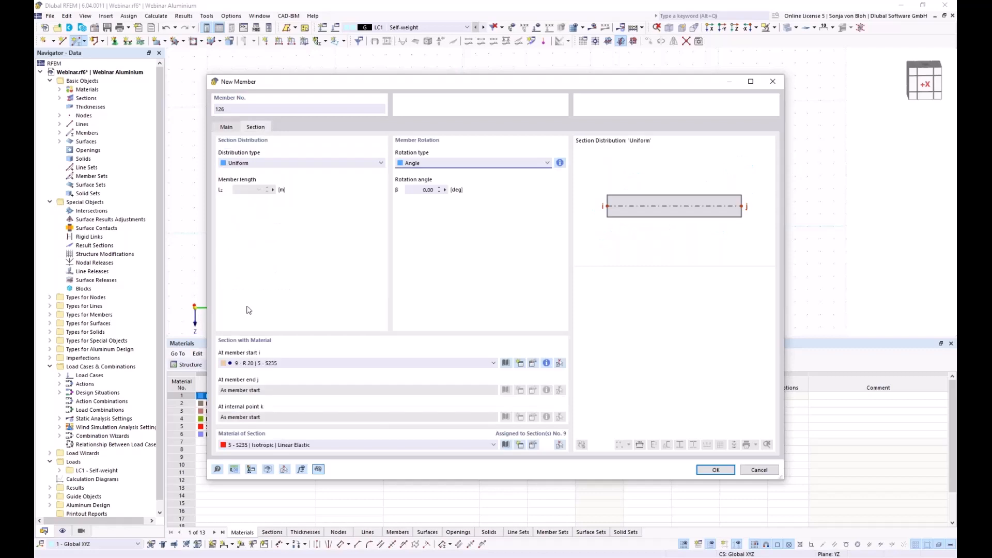
{"action": "left_click", "coordinate": [440, 364]}
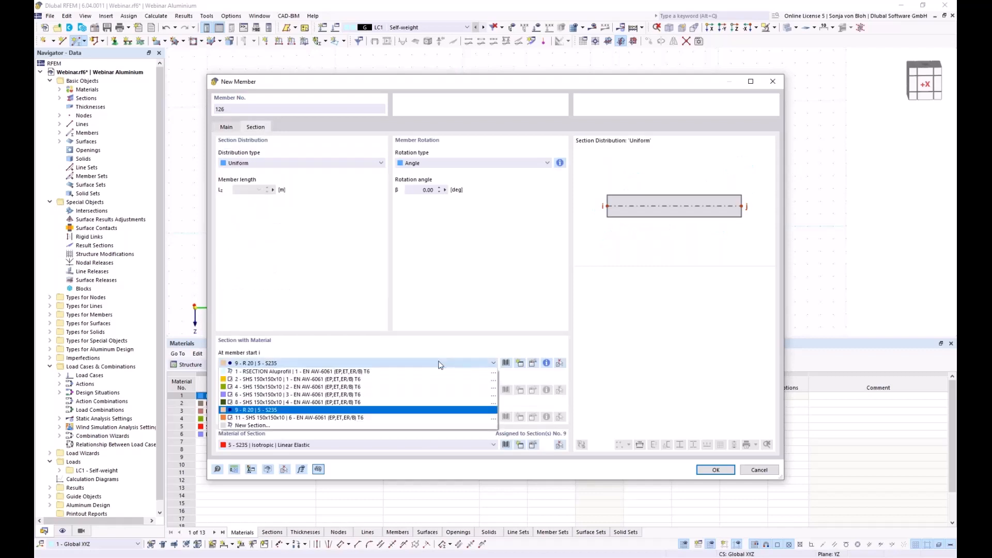
{"action": "left_click", "coordinate": [309, 380]}
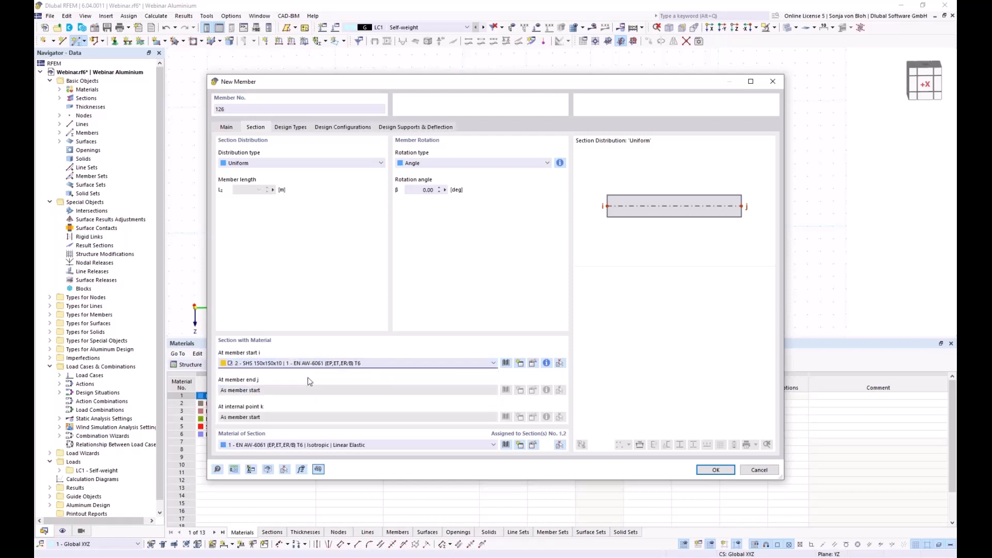
- Add new hinge 1 at end j, releasing φy and φz
{"action": "left_click", "coordinate": [227, 127]}
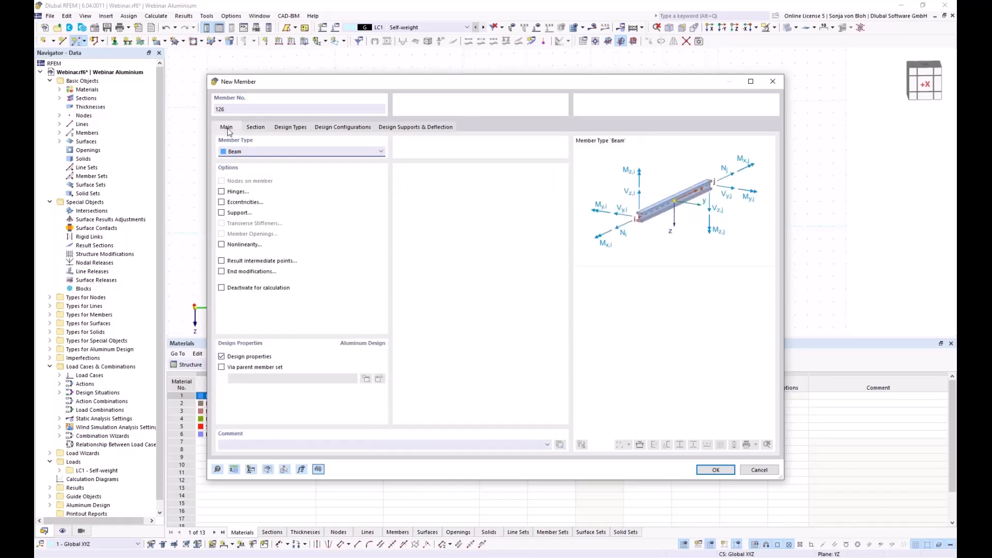
{"action": "left_click", "coordinate": [221, 192]}
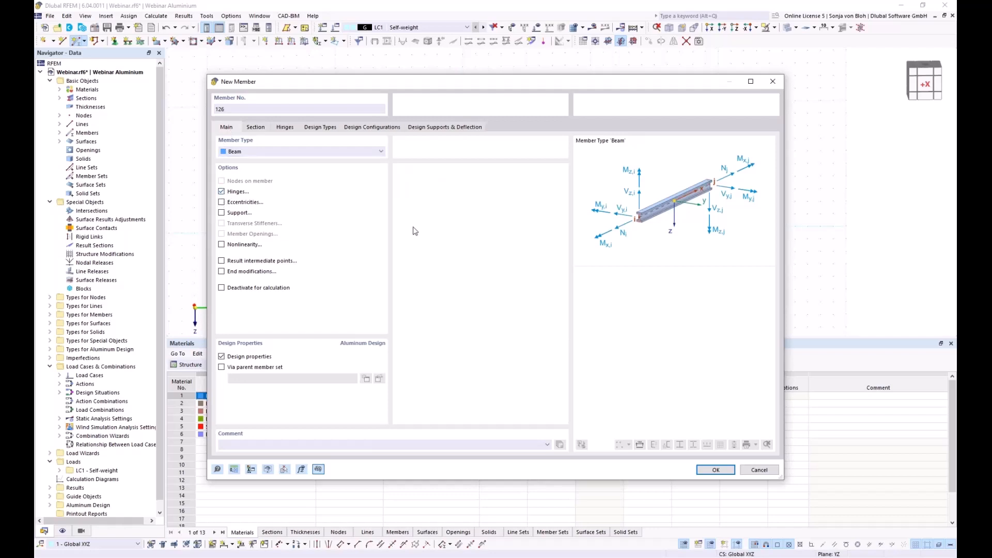
{"action": "left_click", "coordinate": [285, 128]}
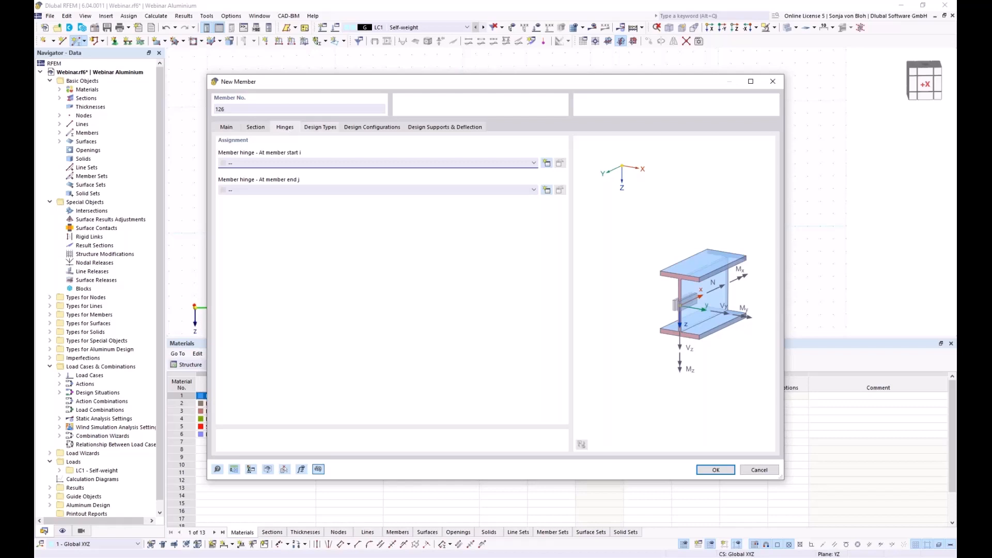
{"action": "left_click", "coordinate": [546, 191]}
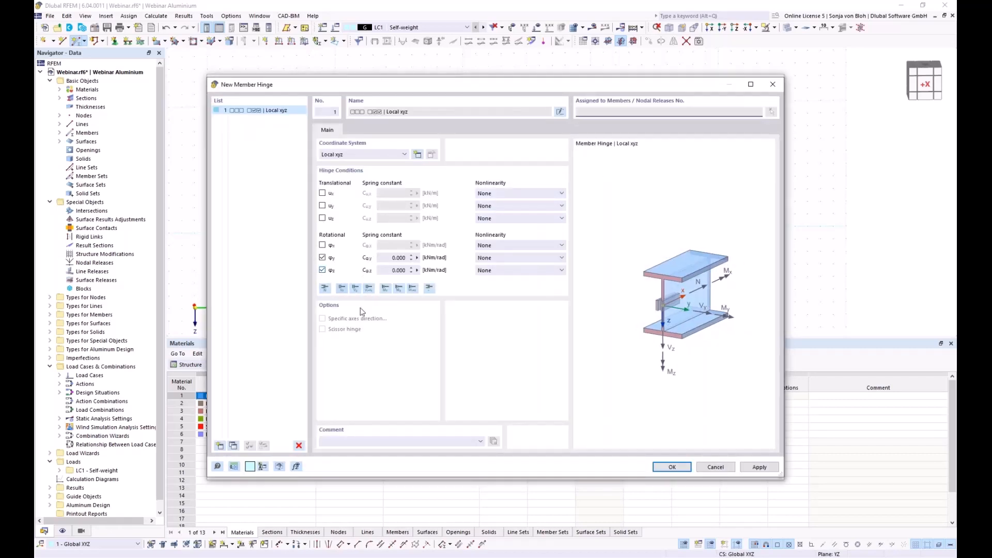
{"action": "left_click", "coordinate": [674, 467]}
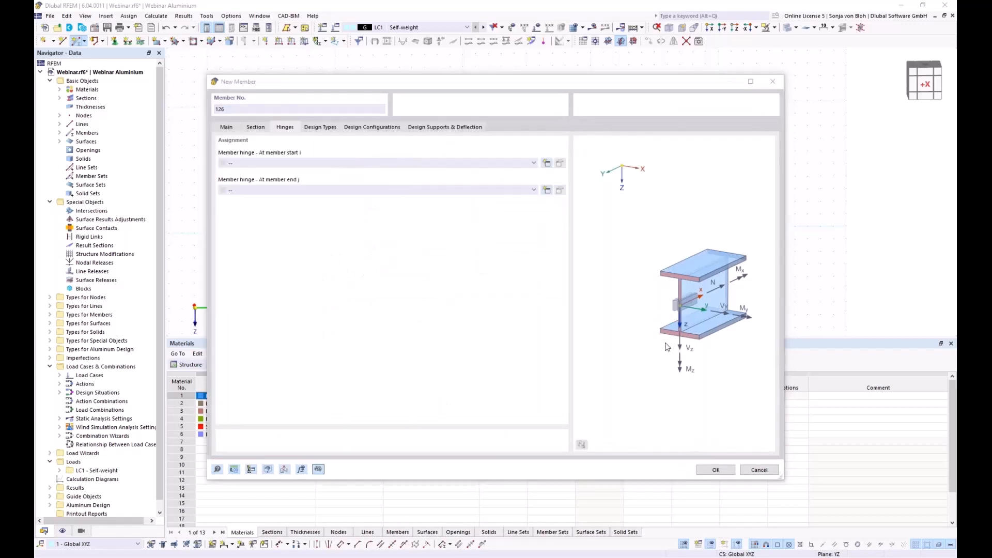
{"action": "left_click", "coordinate": [715, 470]}
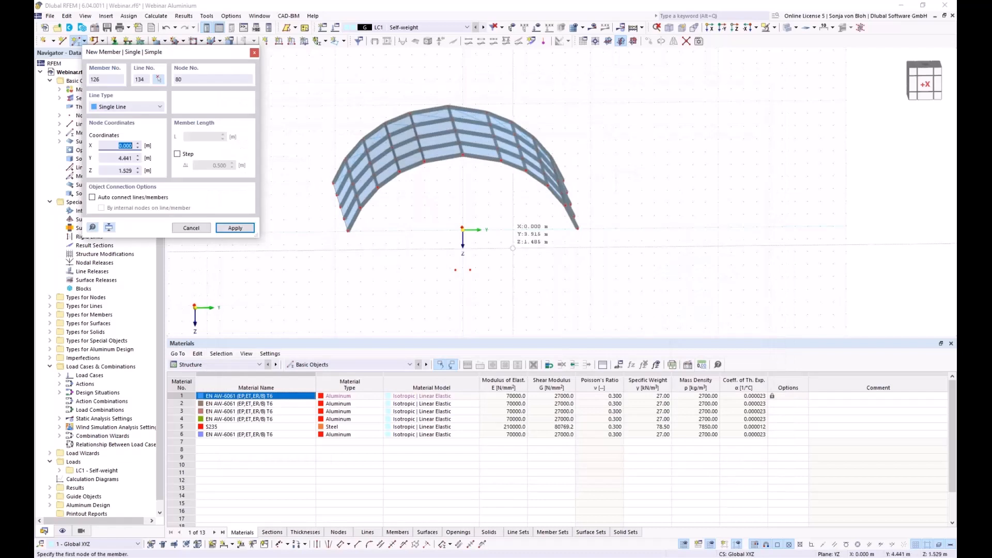
- Draw three vertical columns, members 126–128, from ground nodes up to the arch nodes, including node 54
{"action": "scroll", "coordinate": [468, 215], "scroll_direction": "up", "scroll_amount": 3}
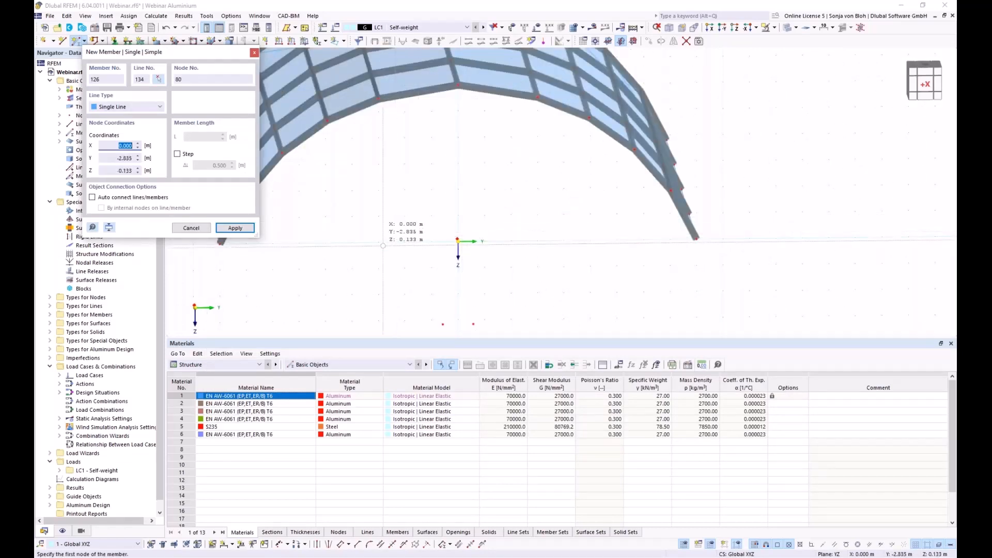
{"action": "left_click", "coordinate": [379, 241]}
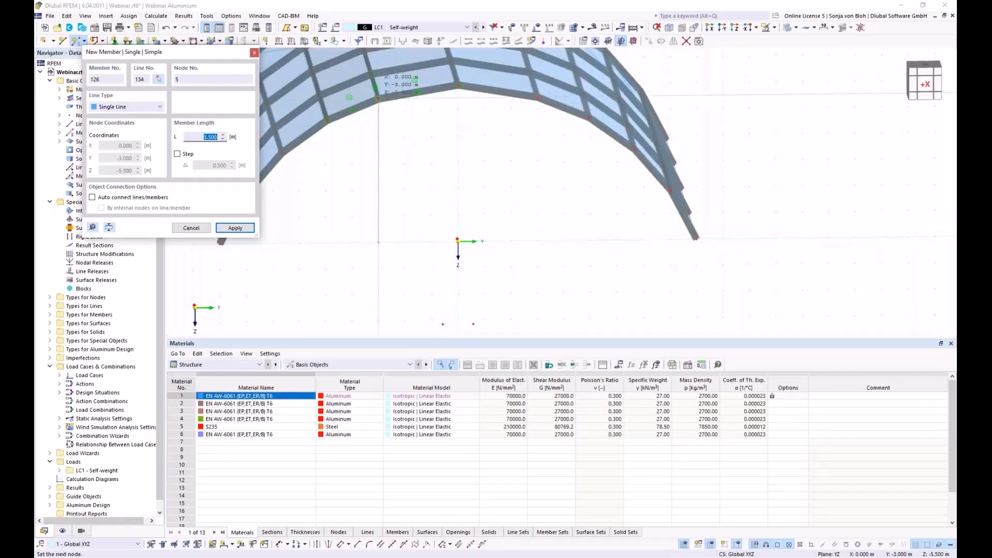
{"action": "left_click", "coordinate": [378, 100]}
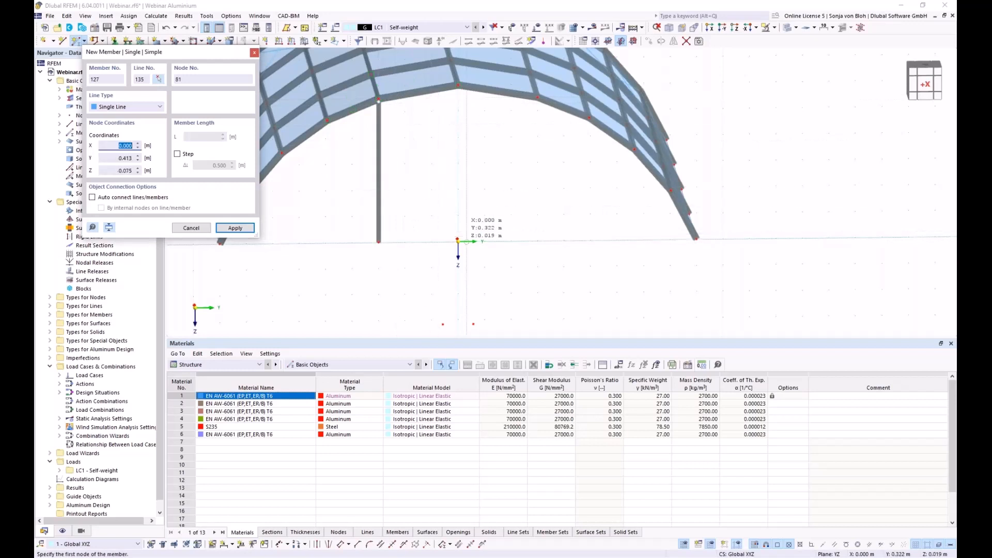
{"action": "scroll", "coordinate": [454, 251], "scroll_direction": "up", "scroll_amount": 3}
{"action": "left_click", "coordinate": [452, 248]}
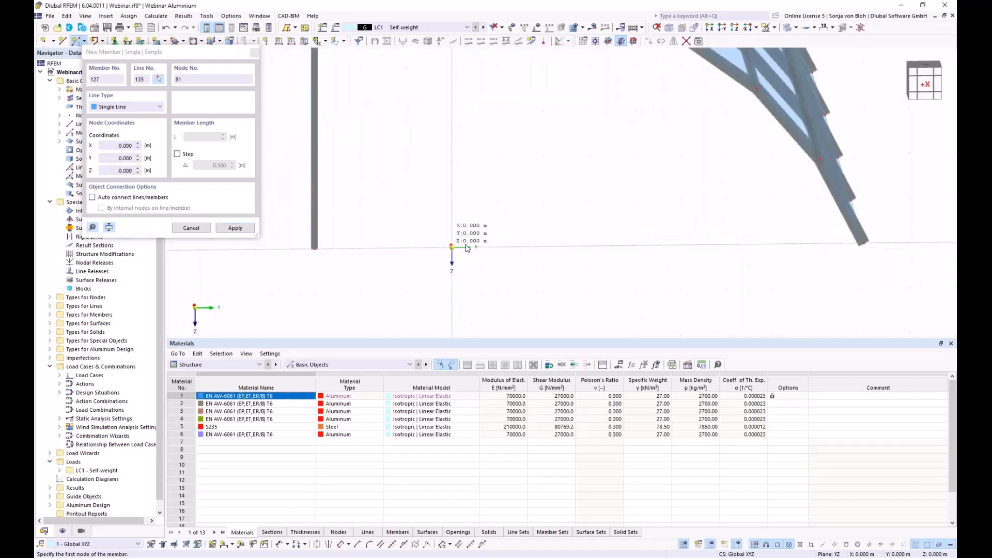
{"action": "scroll", "coordinate": [465, 248], "scroll_direction": "down", "scroll_amount": 5}
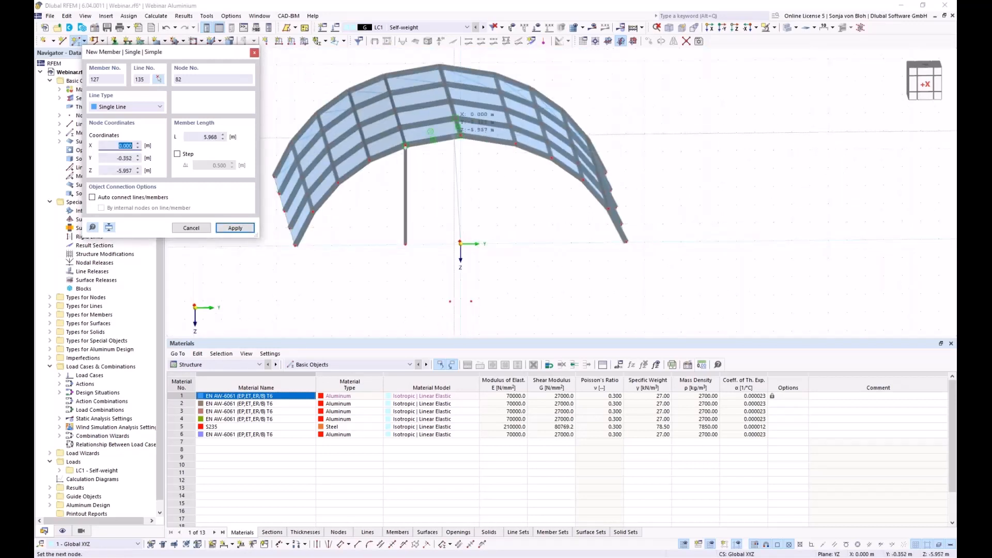
{"action": "left_click", "coordinate": [461, 135]}
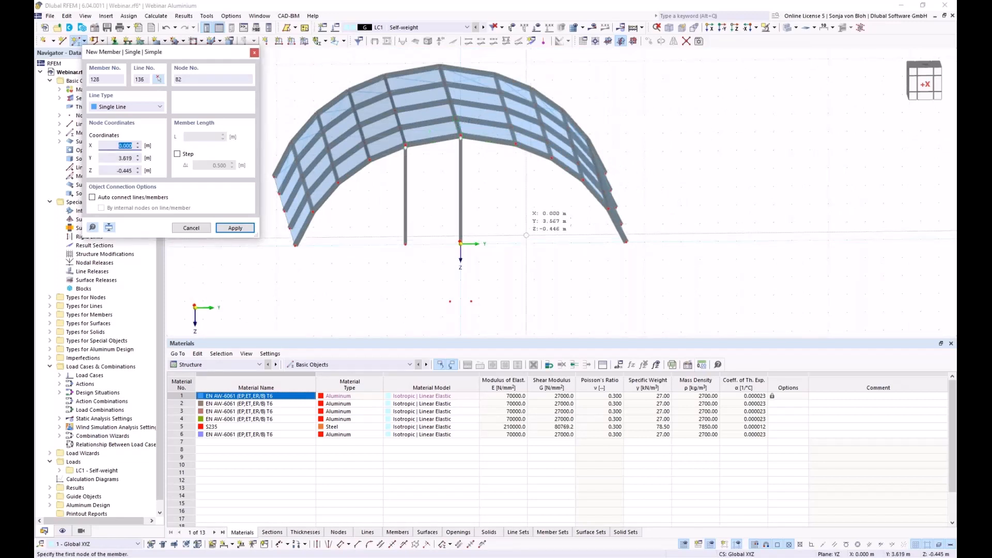
{"action": "left_click", "coordinate": [515, 244]}
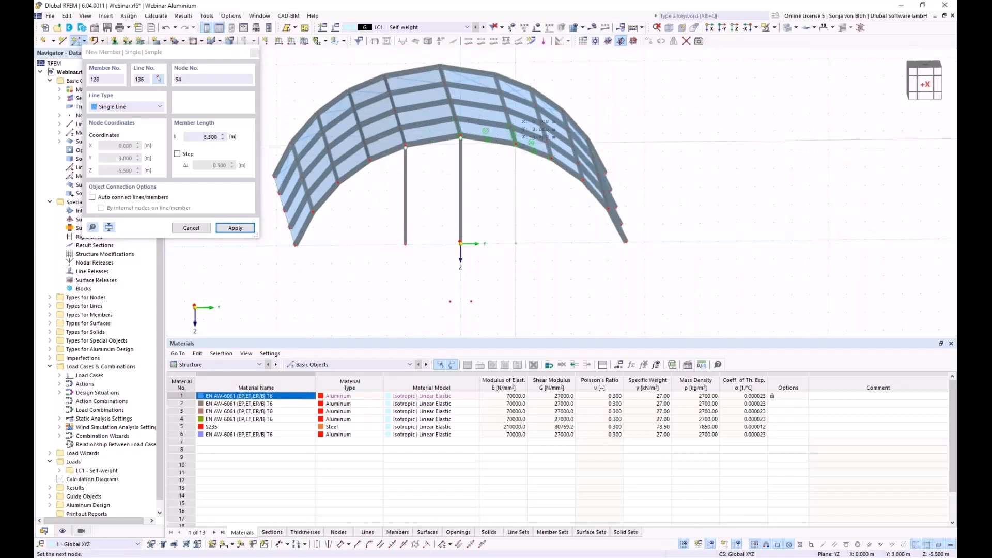
{"action": "left_click", "coordinate": [515, 143]}
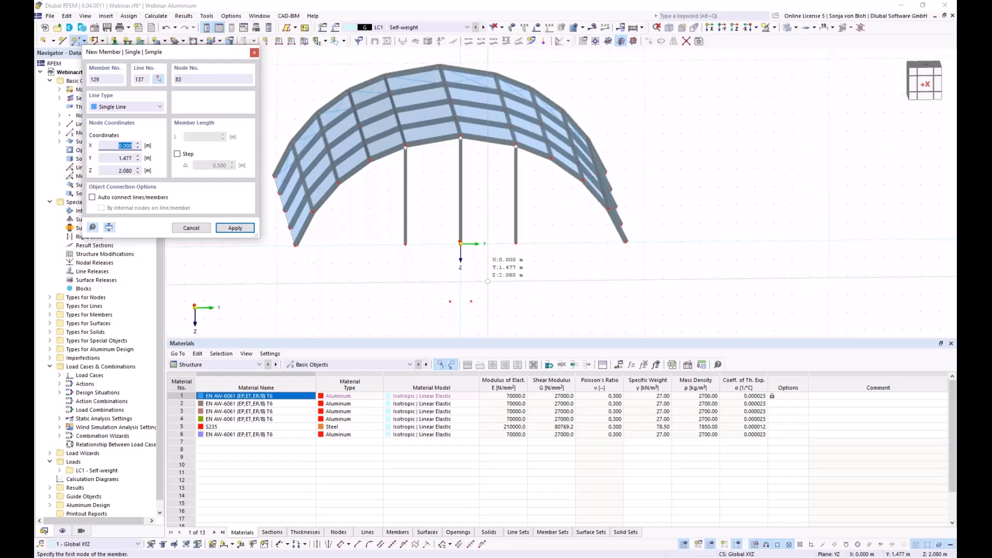
{"action": "key", "text": "Escape"}
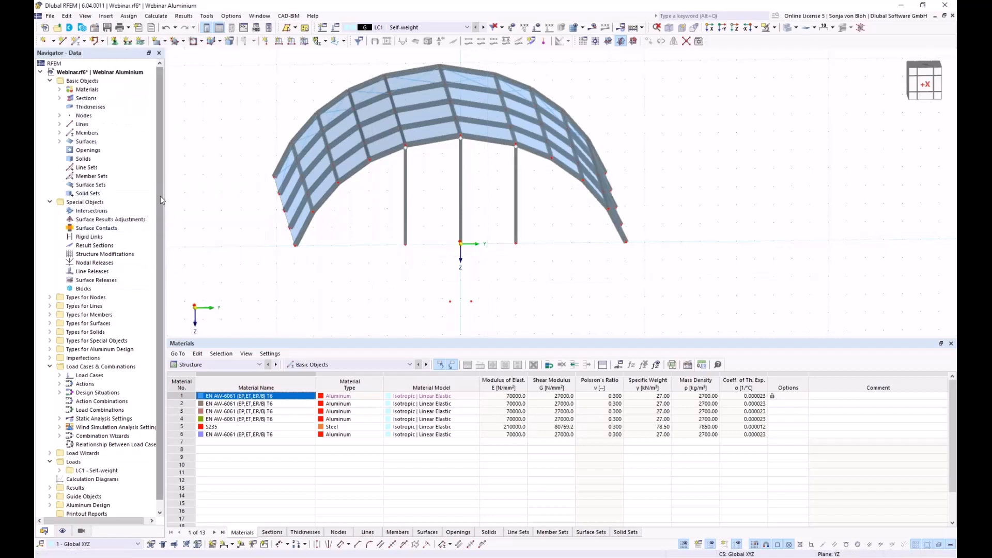
- Enable Perpendicular snapping in the 1 - Standard object snap under Guide Objects > Object Snaps
{"action": "scroll", "coordinate": [163, 279], "scroll_direction": "down", "scroll_amount": 1}
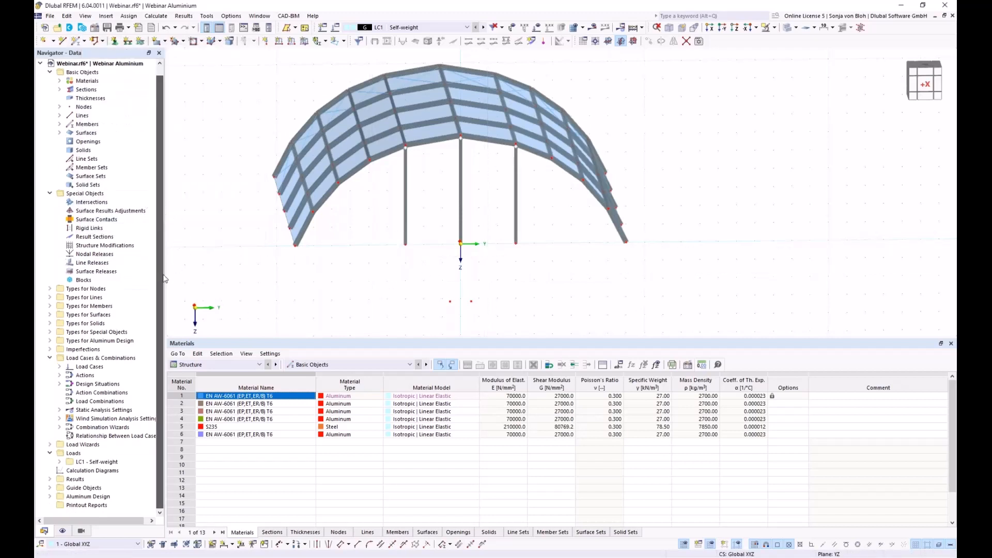
{"action": "left_click", "coordinate": [50, 488]}
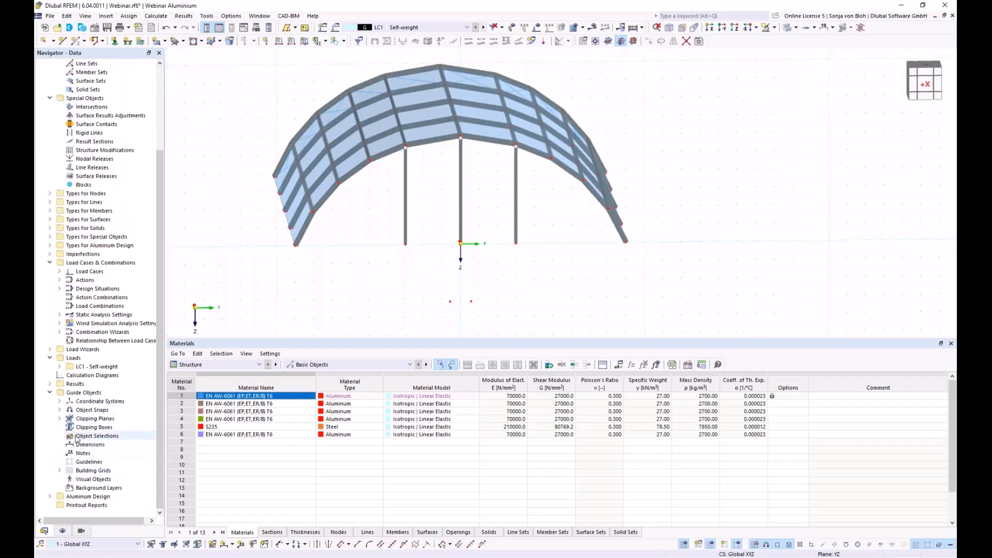
{"action": "left_click", "coordinate": [59, 410]}
{"action": "double_click", "coordinate": [95, 419]}
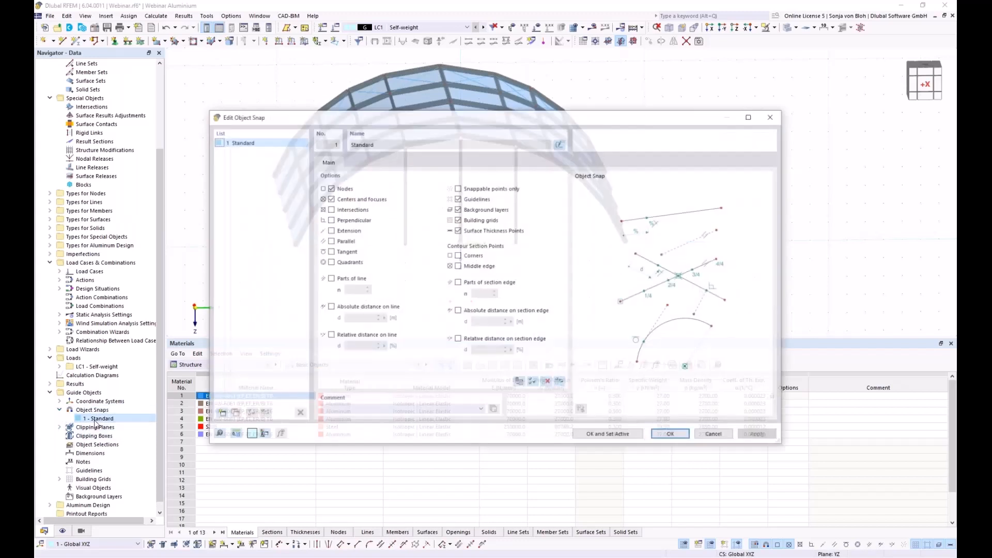
{"action": "left_click", "coordinate": [330, 220]}
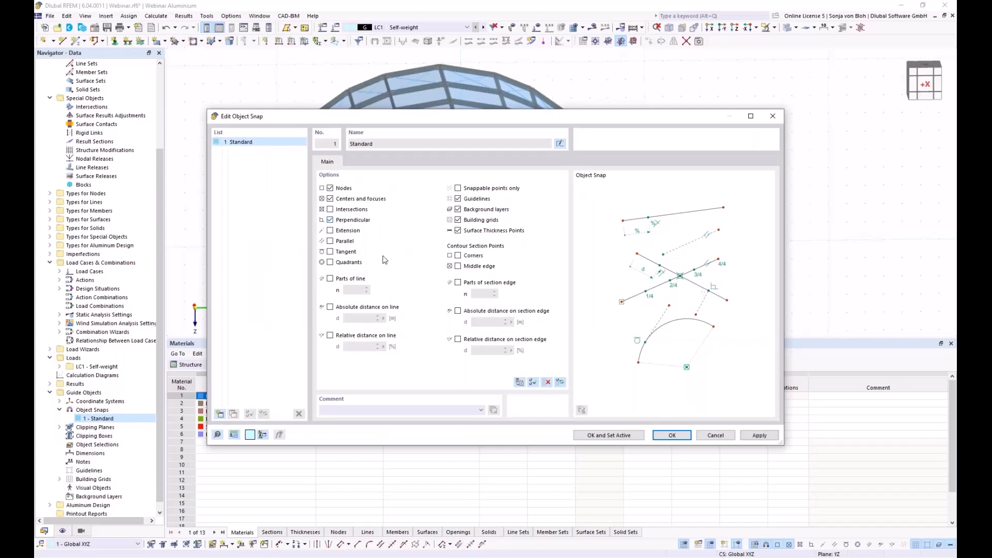
{"action": "left_click", "coordinate": [671, 435]}
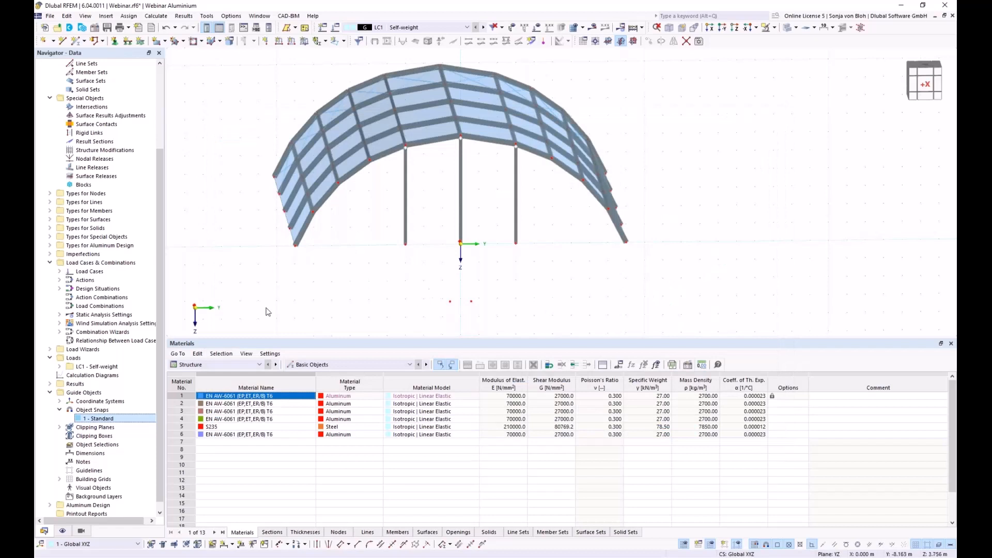
- Define new member 129 (SHS 150x150x10) with hinge 1 - Local xyz at start i and end j
{"action": "left_click", "coordinate": [74, 42]}
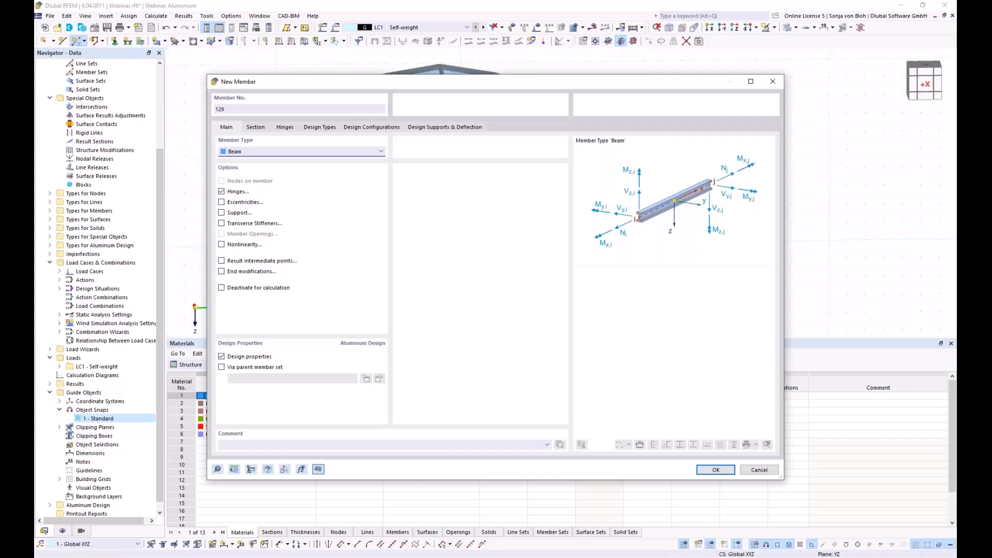
{"action": "left_click", "coordinate": [264, 131]}
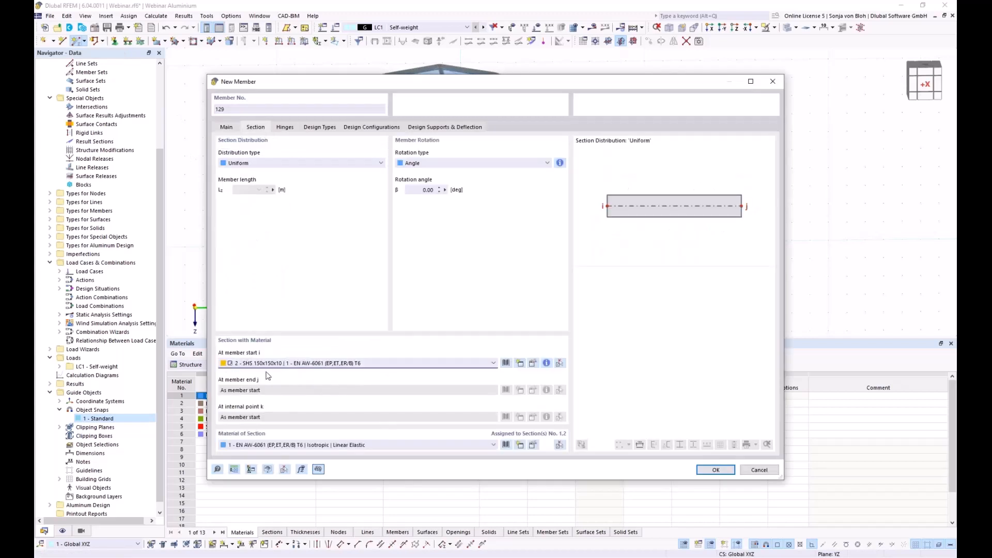
{"action": "left_click", "coordinate": [233, 129]}
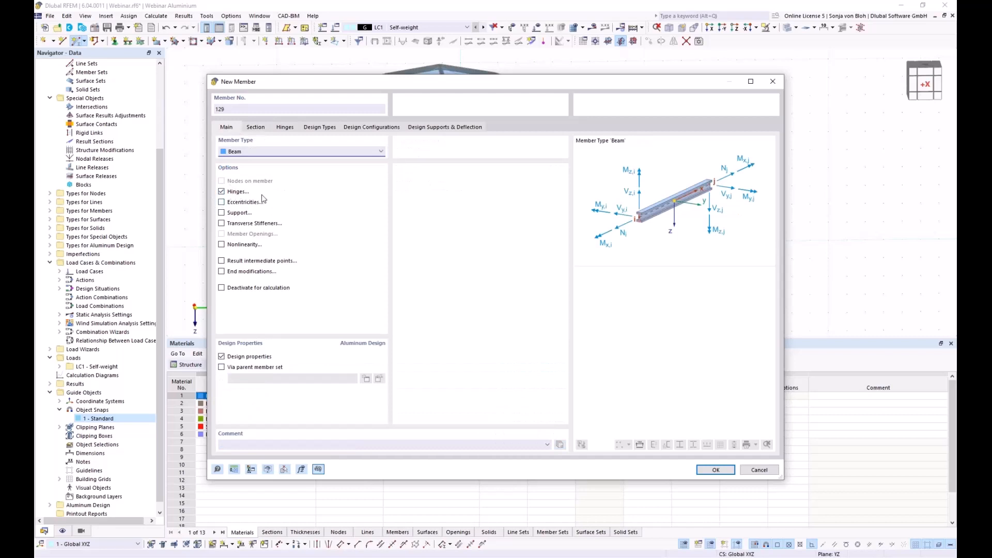
{"action": "left_click", "coordinate": [290, 130]}
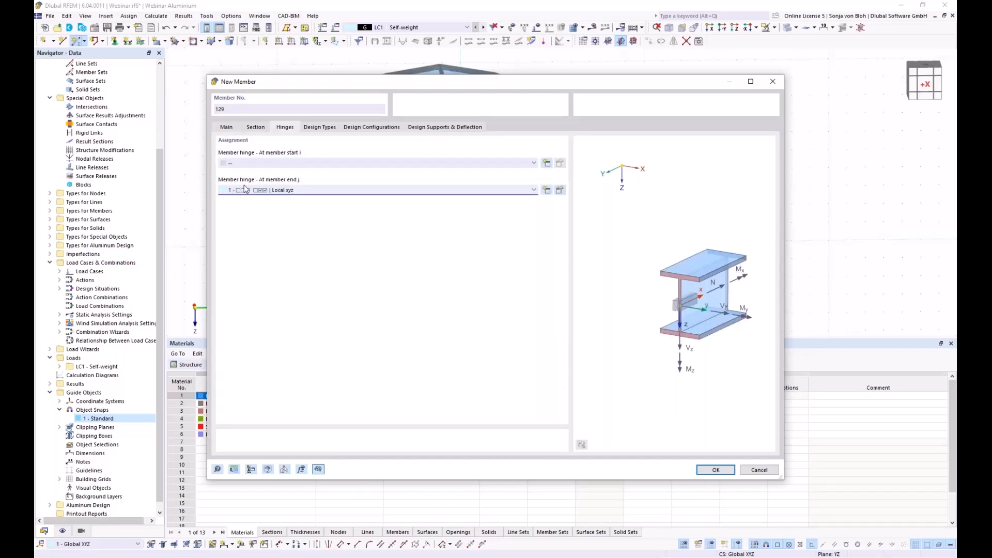
{"action": "left_click", "coordinate": [285, 163]}
{"action": "left_click", "coordinate": [278, 178]}
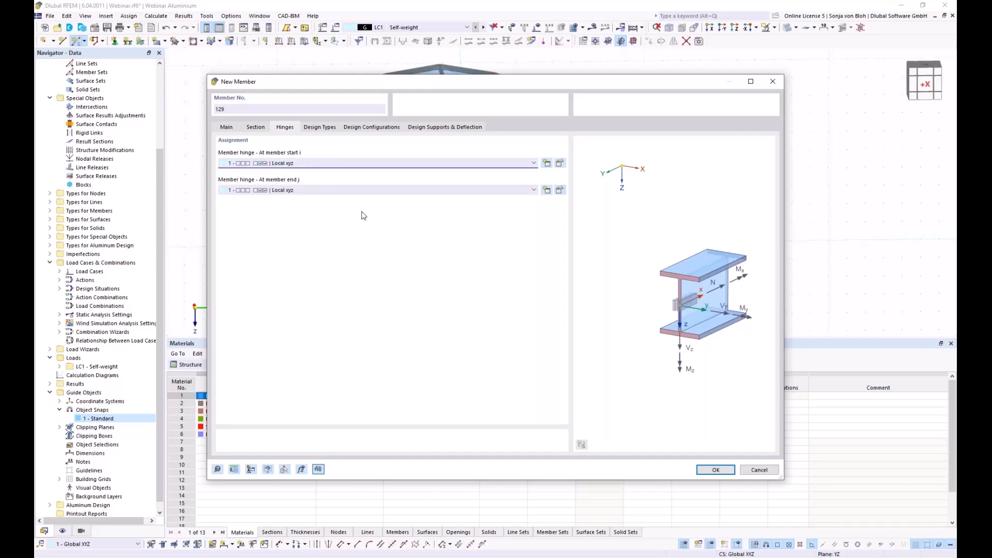
- Place the hinged horizontal beam from the left column node to the middle column node, then end member input
{"action": "left_click", "coordinate": [715, 470]}
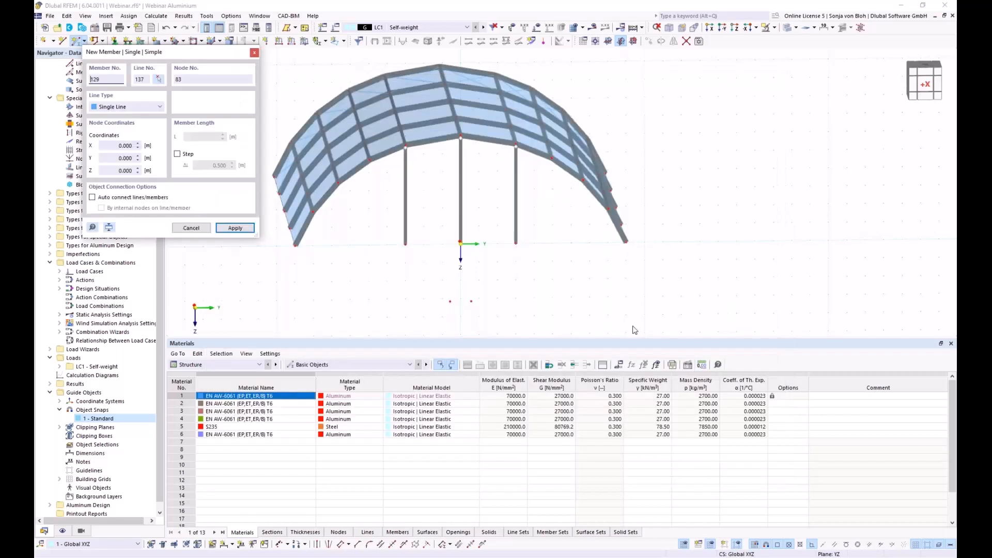
{"action": "scroll", "coordinate": [432, 220], "scroll_direction": "up", "scroll_amount": 4}
{"action": "left_click", "coordinate": [386, 177]}
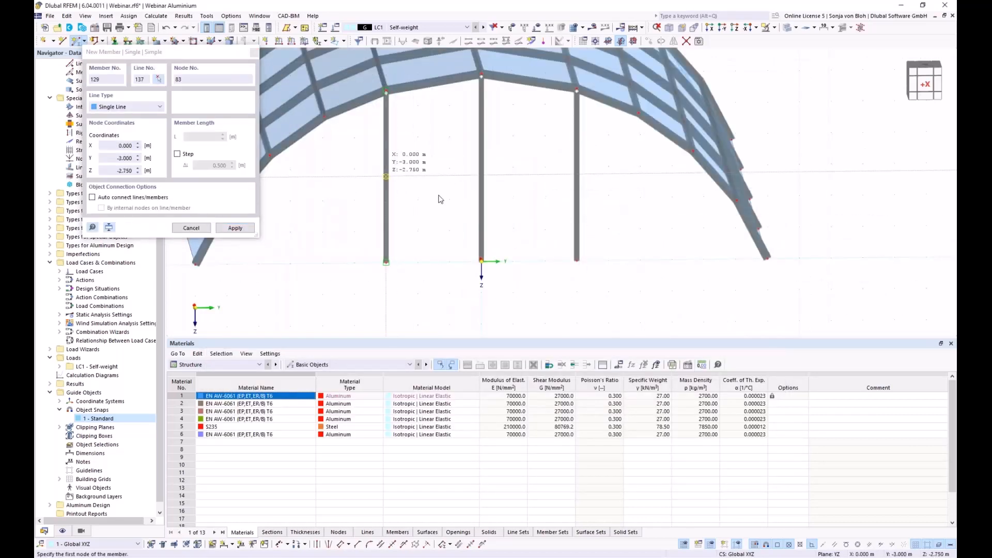
{"action": "scroll", "coordinate": [490, 181], "scroll_direction": "up", "scroll_amount": 3}
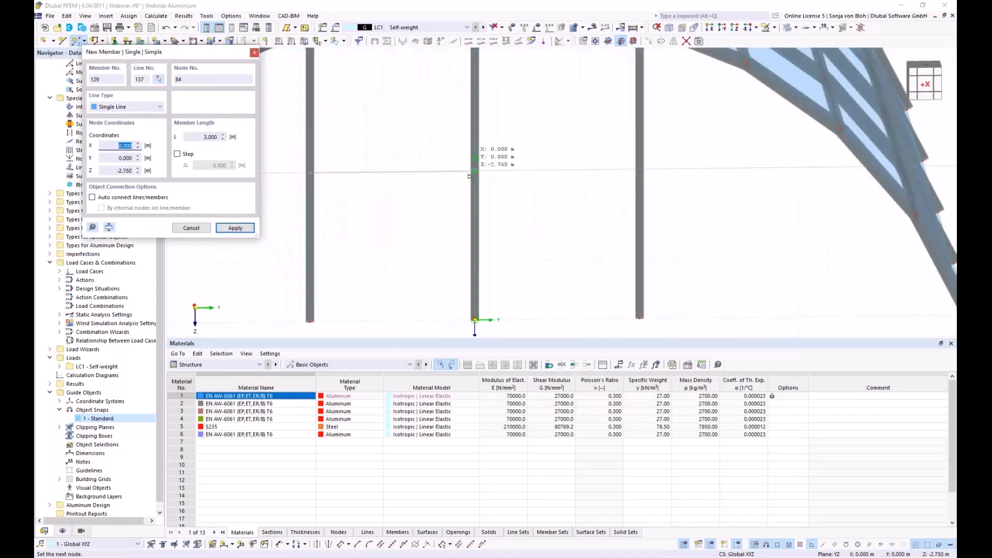
{"action": "left_click", "coordinate": [482, 174]}
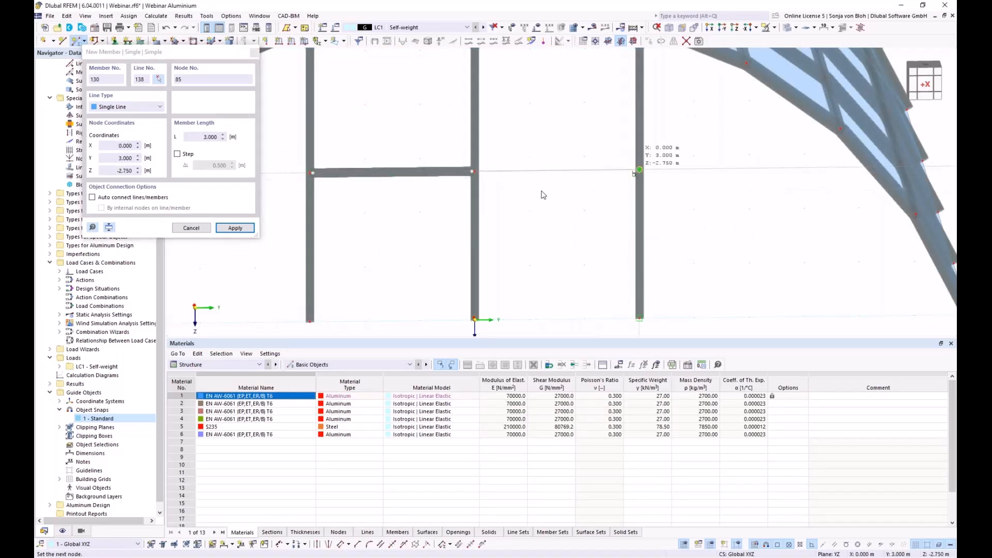
{"action": "key", "text": "Escape"}
- Turn the view to face the arch and window-select the central H-frame's columns and beam
{"action": "scroll", "coordinate": [419, 222], "scroll_direction": "down", "scroll_amount": 4}
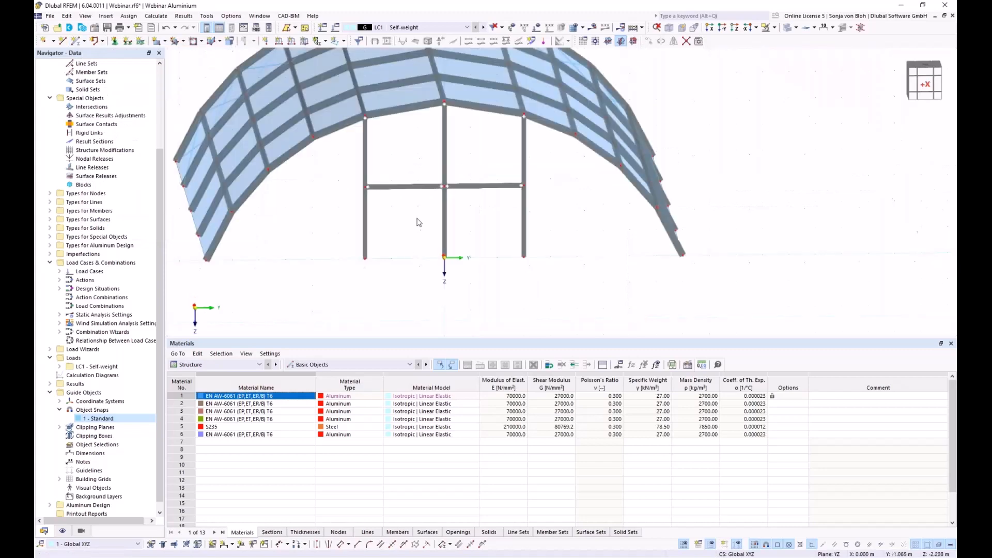
{"action": "middle_click_drag", "start_coordinate": [391, 275], "coordinate": [487, 309], "text": "ctrl"}
{"action": "scroll", "coordinate": [412, 274], "scroll_direction": "down", "scroll_amount": 3}
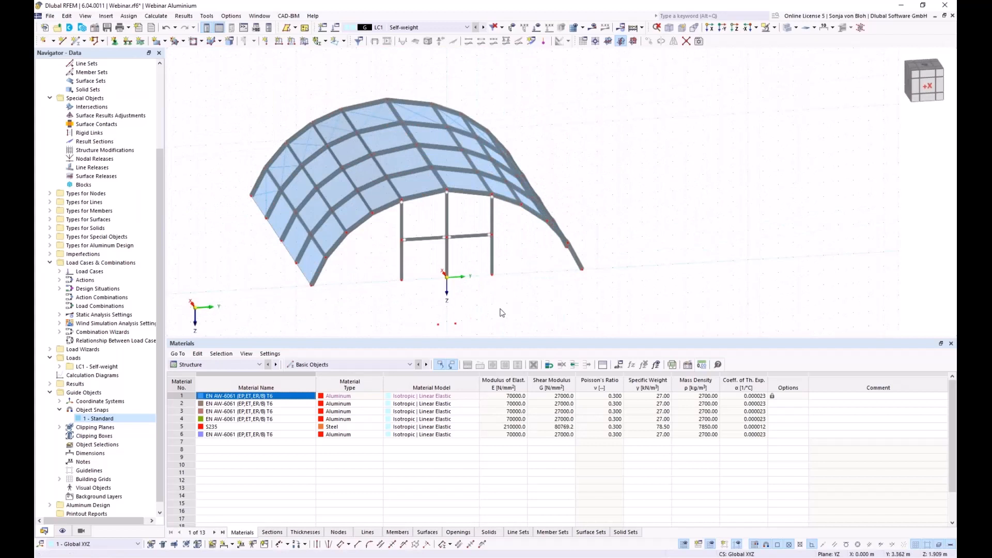
{"action": "middle_click_drag", "start_coordinate": [492, 320], "coordinate": [466, 302], "text": "ctrl"}
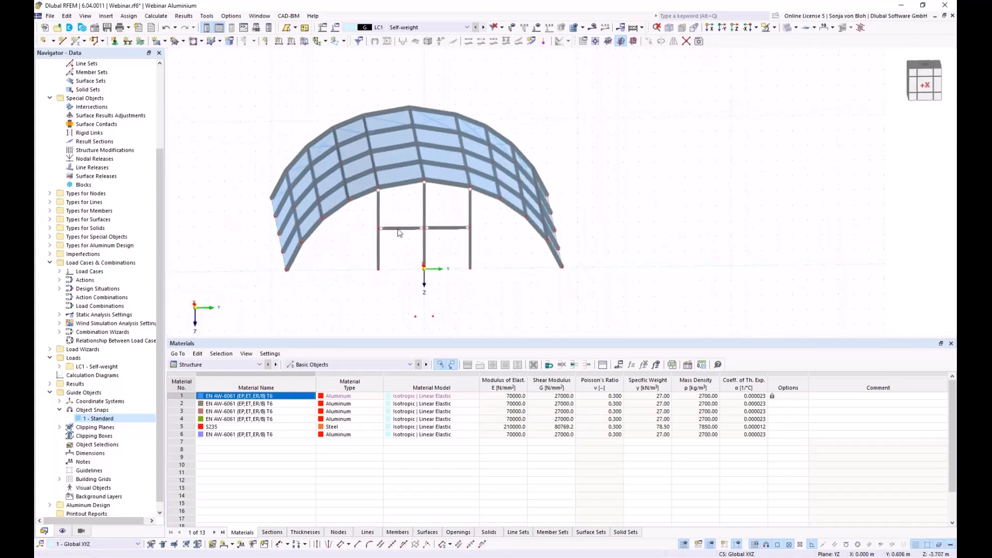
{"action": "scroll", "coordinate": [437, 114], "scroll_direction": "up", "scroll_amount": 1}
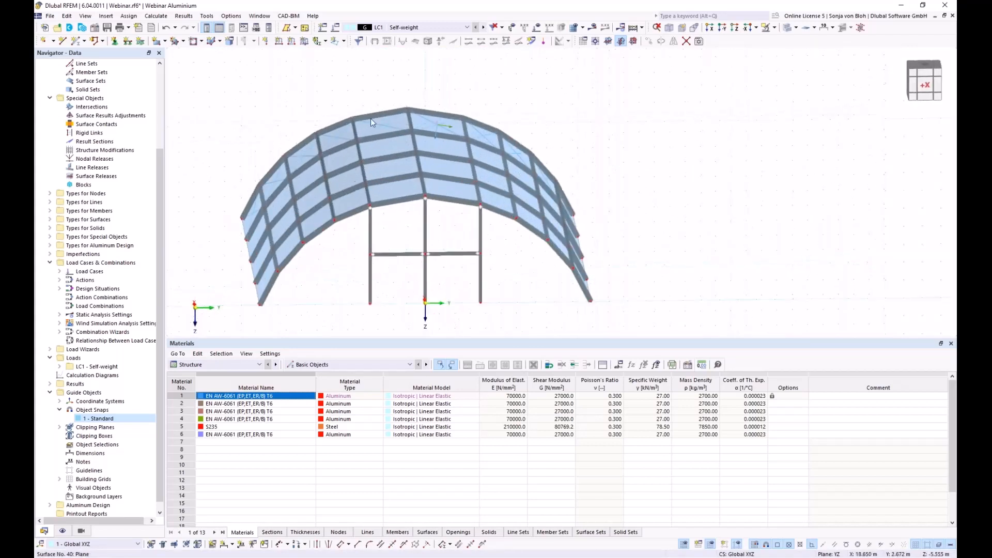
{"action": "left_click_drag", "start_coordinate": [501, 288], "coordinate": [345, 248]}
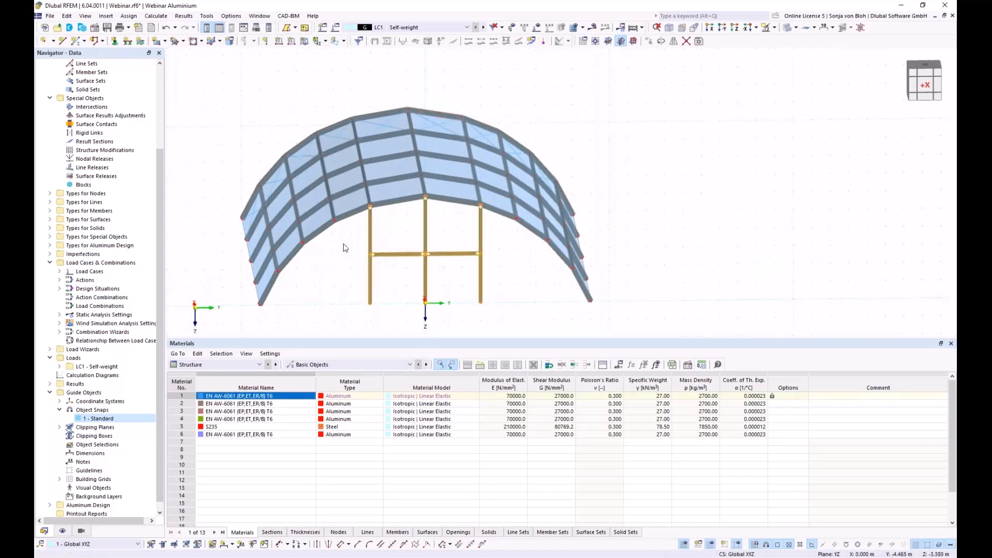
- Make 1 copy of the selected H-frame, displaced 20 m along X via a node-picked vector
{"action": "left_click", "coordinate": [650, 44]}
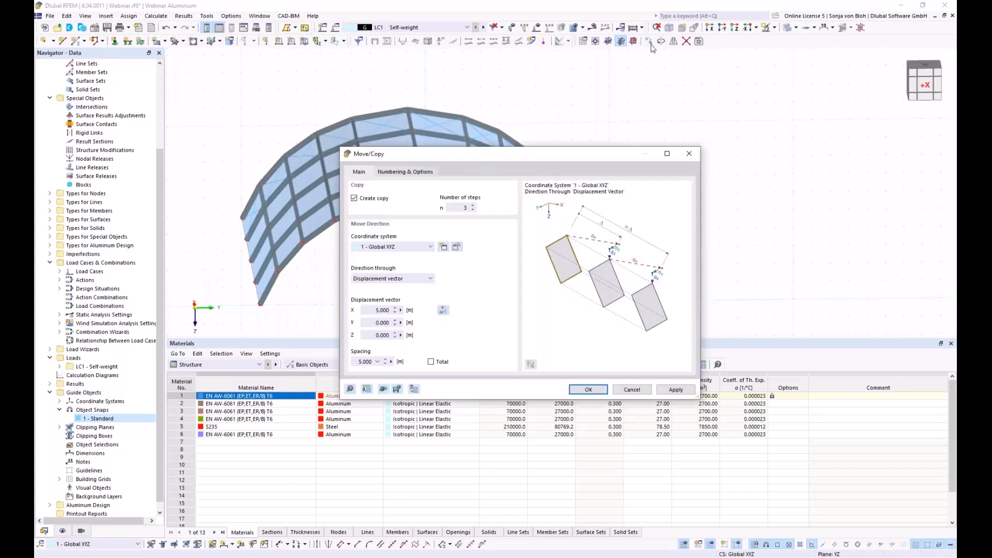
{"action": "left_click_drag", "start_coordinate": [452, 208], "coordinate": [507, 210]}
{"action": "type", "text": "1"}
{"action": "left_click", "coordinate": [443, 311]}
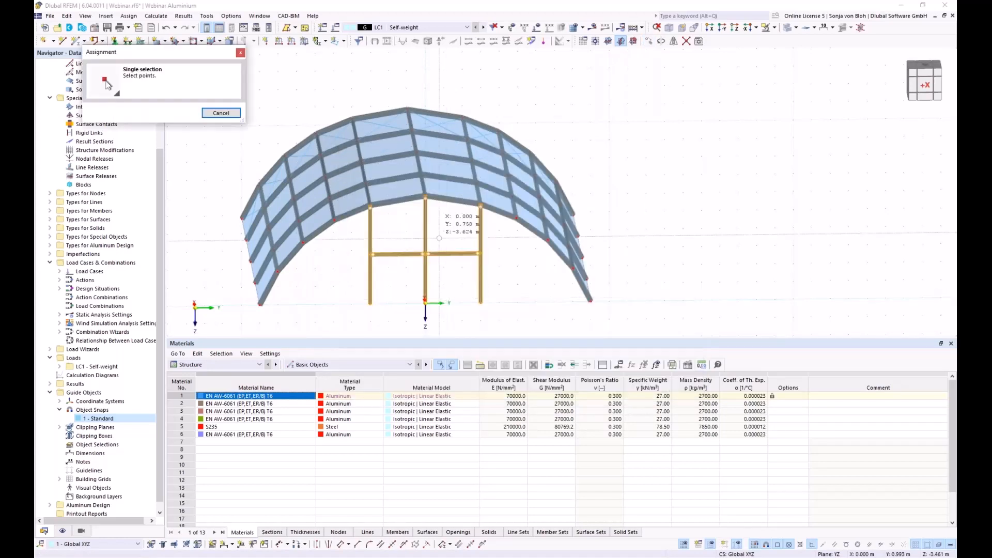
{"action": "scroll", "coordinate": [429, 193], "scroll_direction": "up", "scroll_amount": 3}
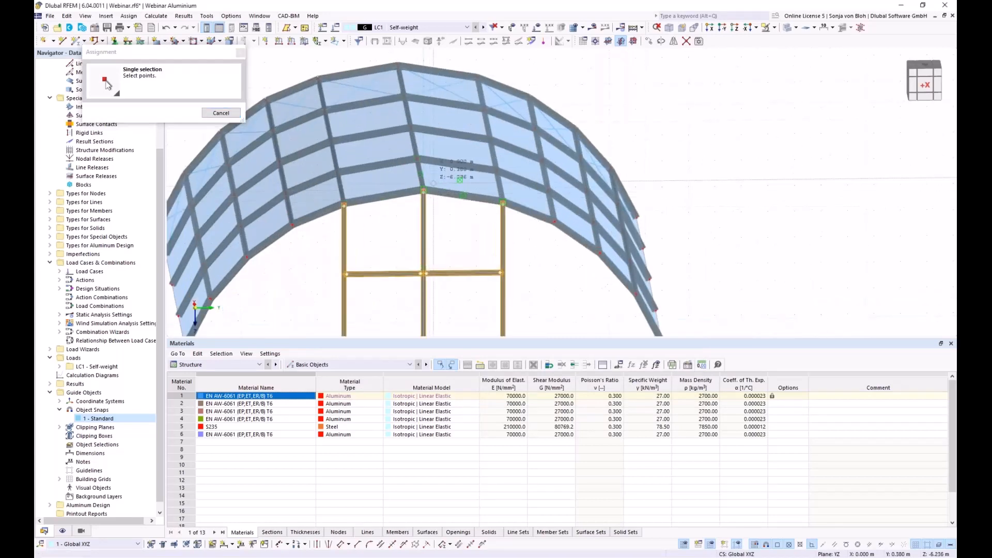
{"action": "left_click", "coordinate": [398, 67]}
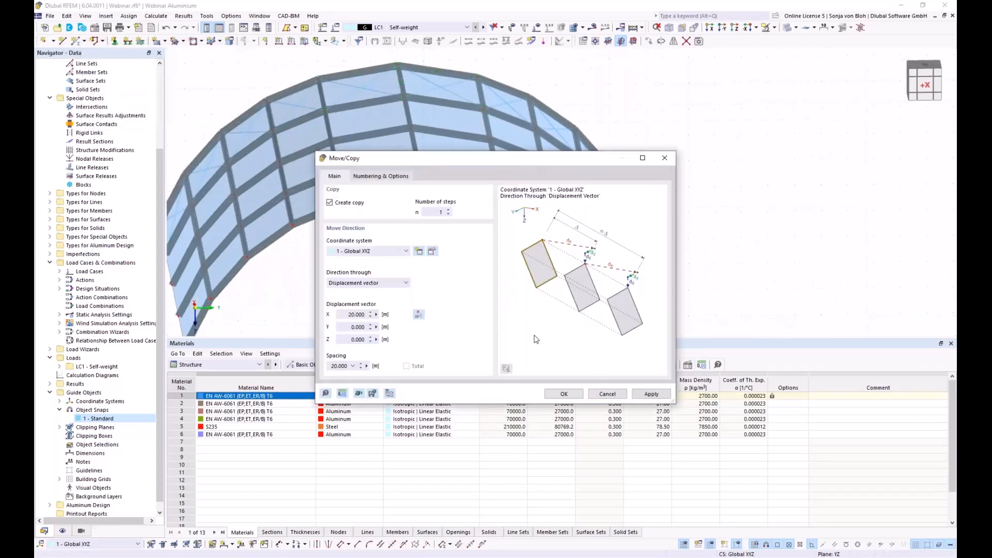
{"action": "left_click", "coordinate": [564, 394]}
{"action": "scroll", "coordinate": [424, 279], "scroll_direction": "down", "scroll_amount": 2}
{"action": "middle_click_drag", "start_coordinate": [422, 278], "coordinate": [366, 271], "text": "ctrl"}
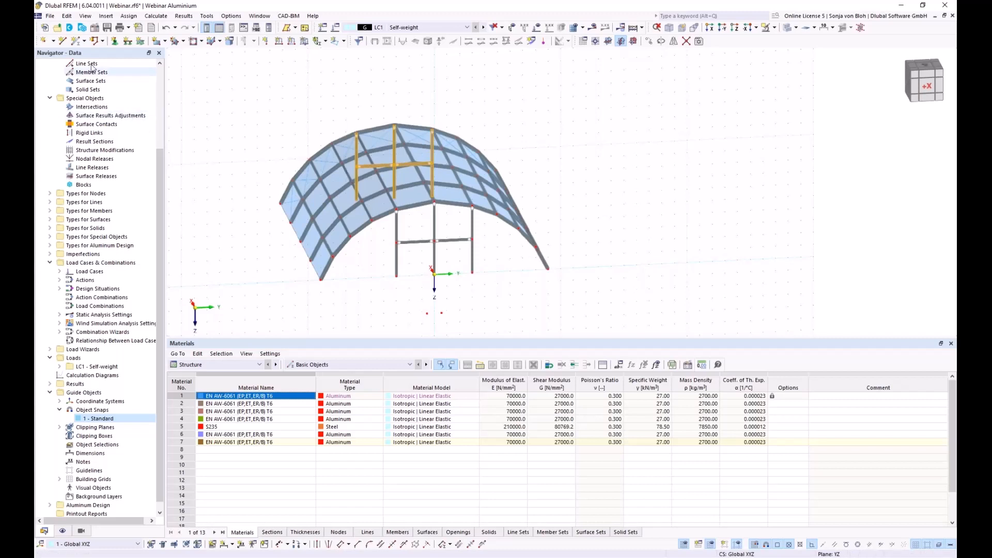
- Draw a line connecting the arch's left and right base nodes
{"action": "left_click", "coordinate": [62, 42]}
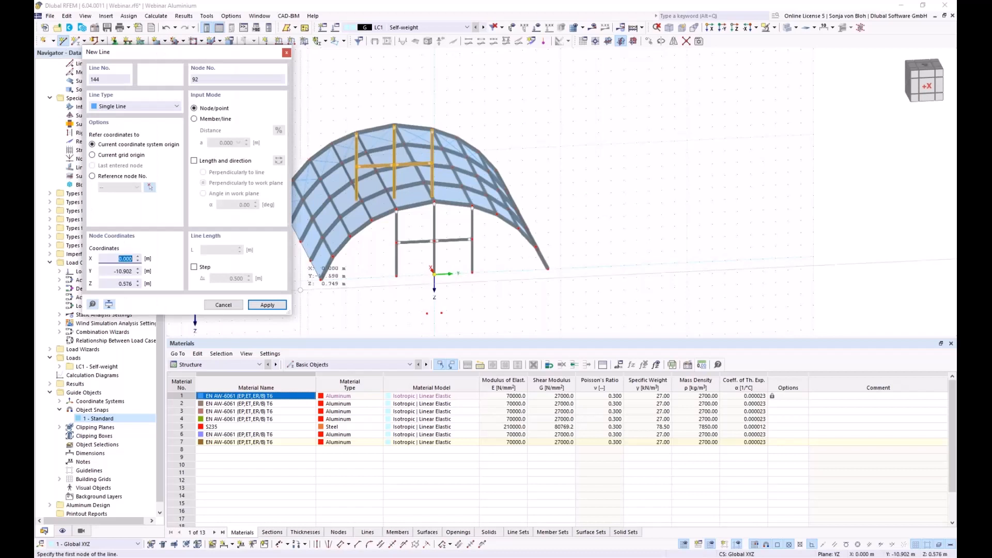
{"action": "left_click", "coordinate": [320, 280]}
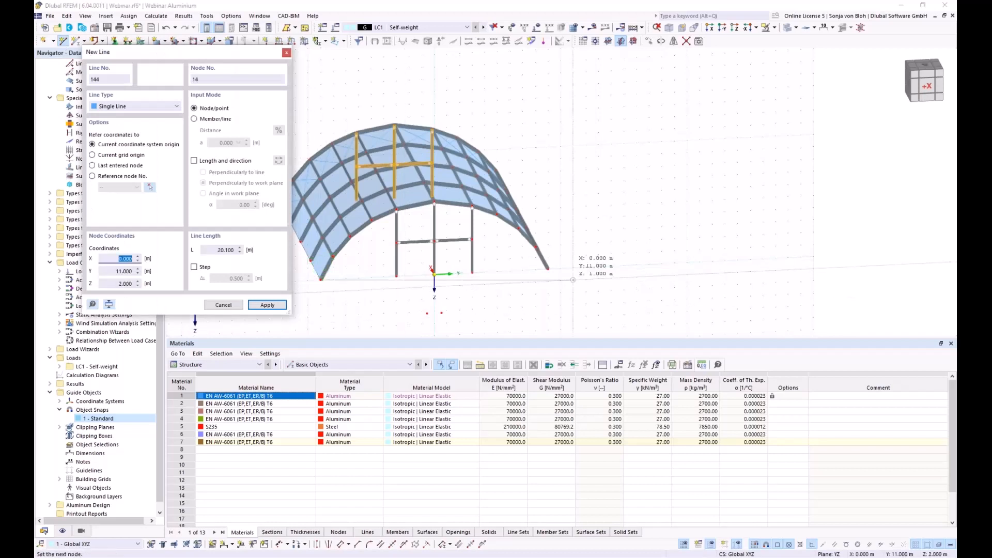
{"action": "left_click", "coordinate": [544, 270]}
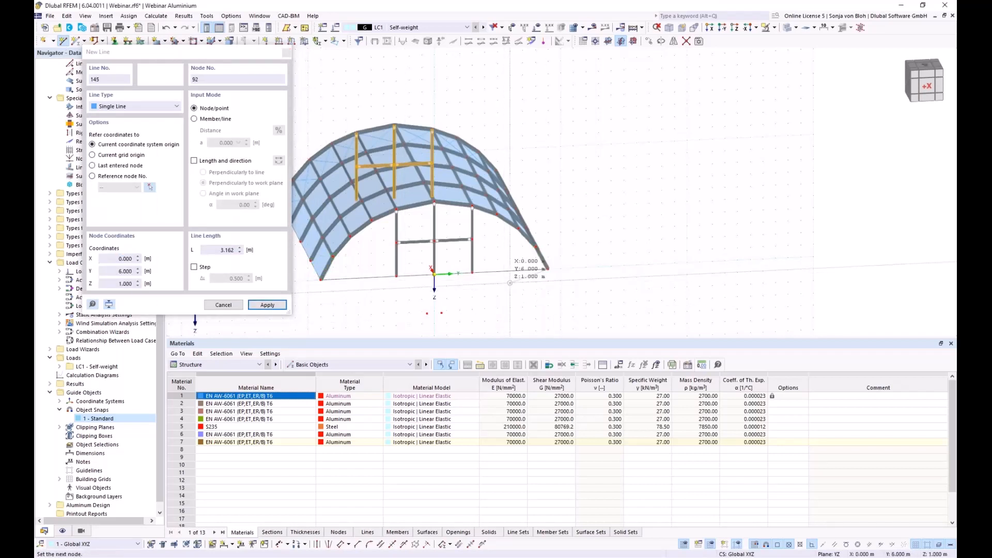
{"action": "left_click", "coordinate": [223, 305]}
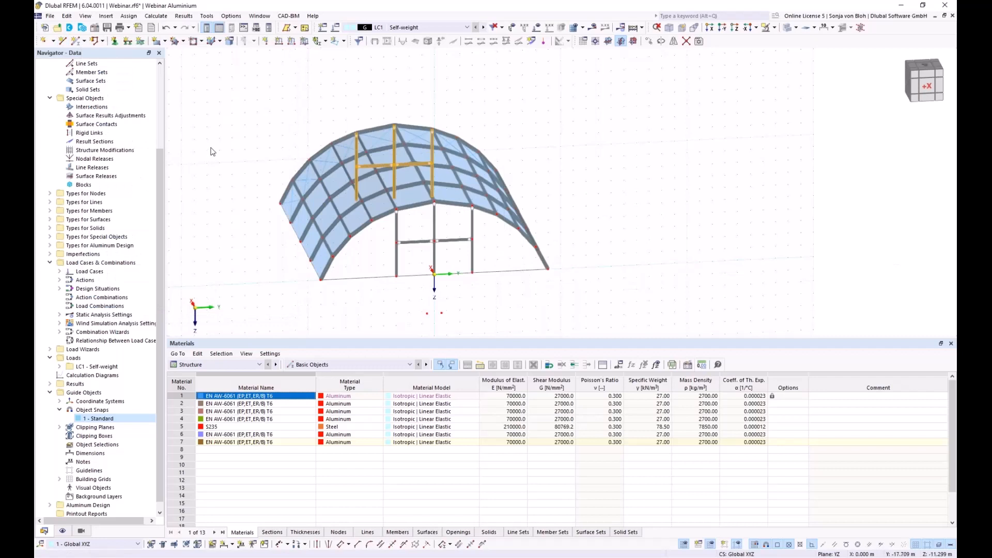
- Start new surface 41 from selected boundaries as Load Transfer with x & y | Stripes direction
{"action": "left_click", "coordinate": [165, 42]}
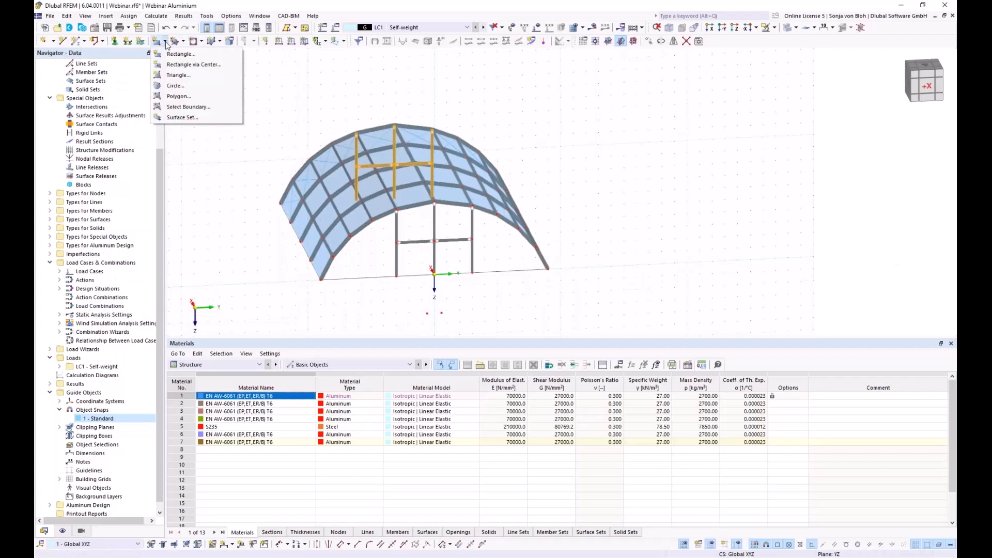
{"action": "left_click", "coordinate": [188, 108]}
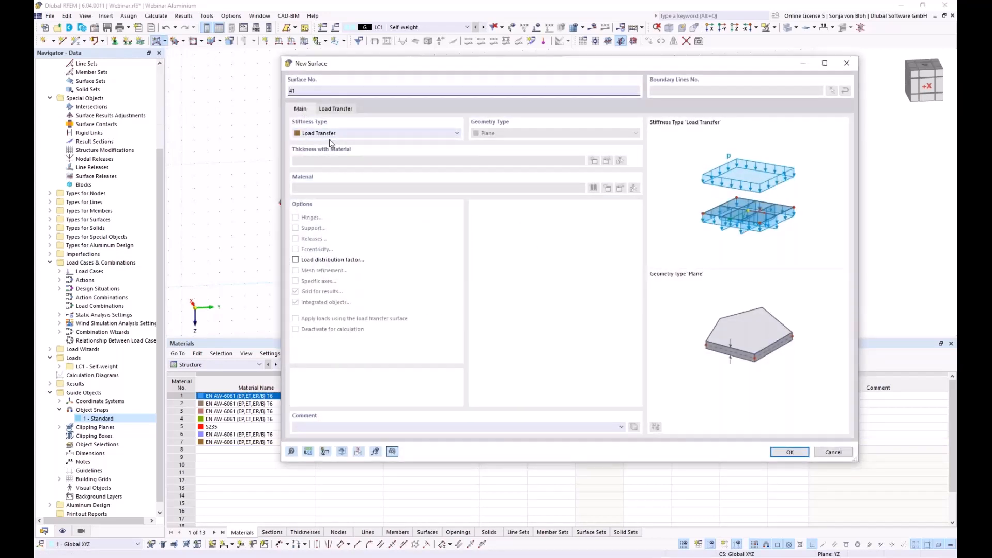
{"action": "left_click", "coordinate": [349, 112]}
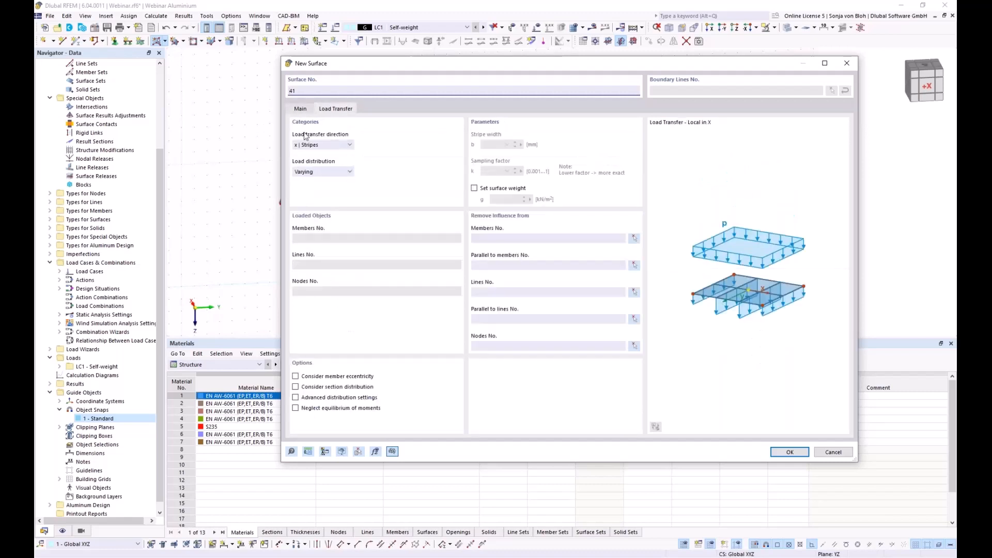
{"action": "left_click", "coordinate": [328, 145]}
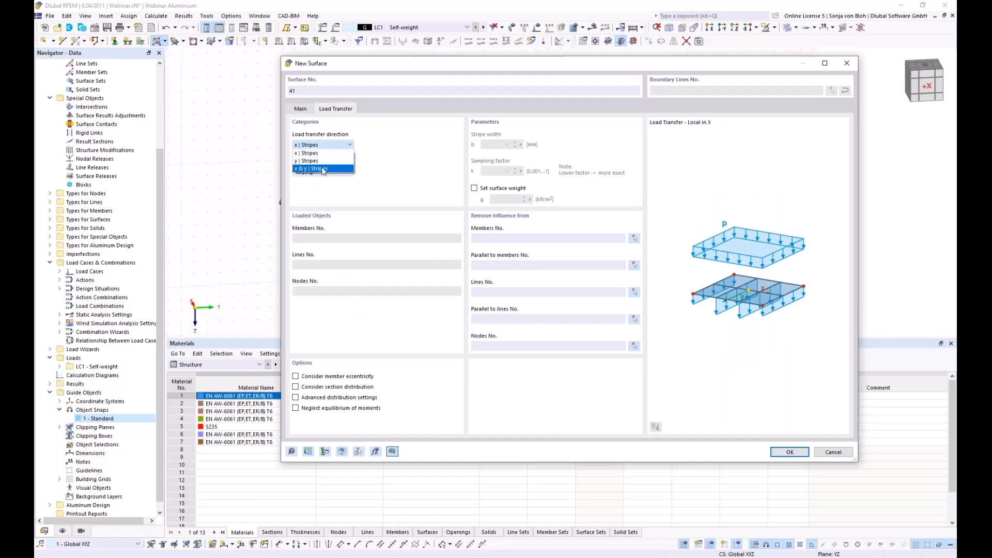
{"action": "key", "text": "Escape"}
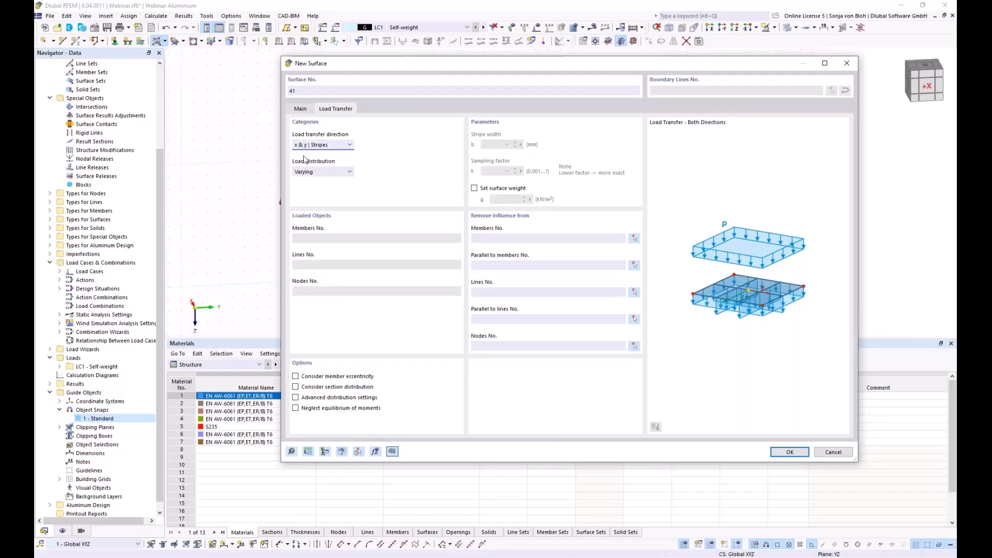
{"action": "left_click", "coordinate": [787, 453]}
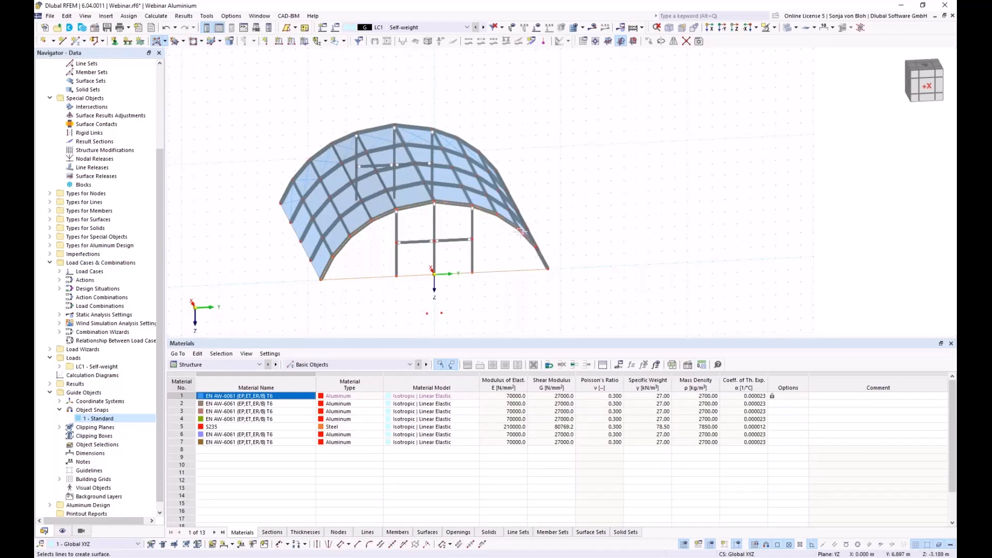
- Pick the front end lines to form surface 41, then copy it 20 m along X to the back end
{"action": "left_click", "coordinate": [537, 254]}
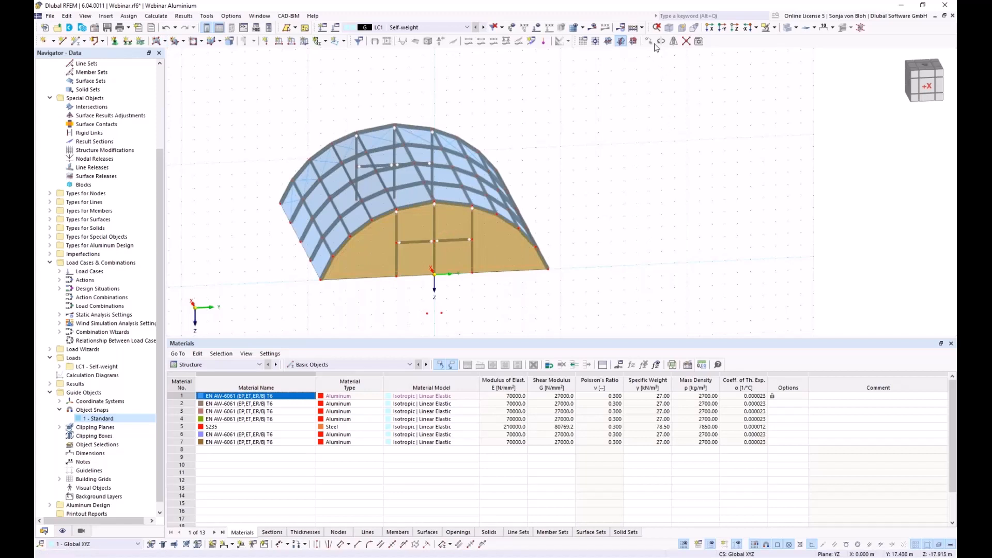
{"action": "key", "text": "ctrl+m"}
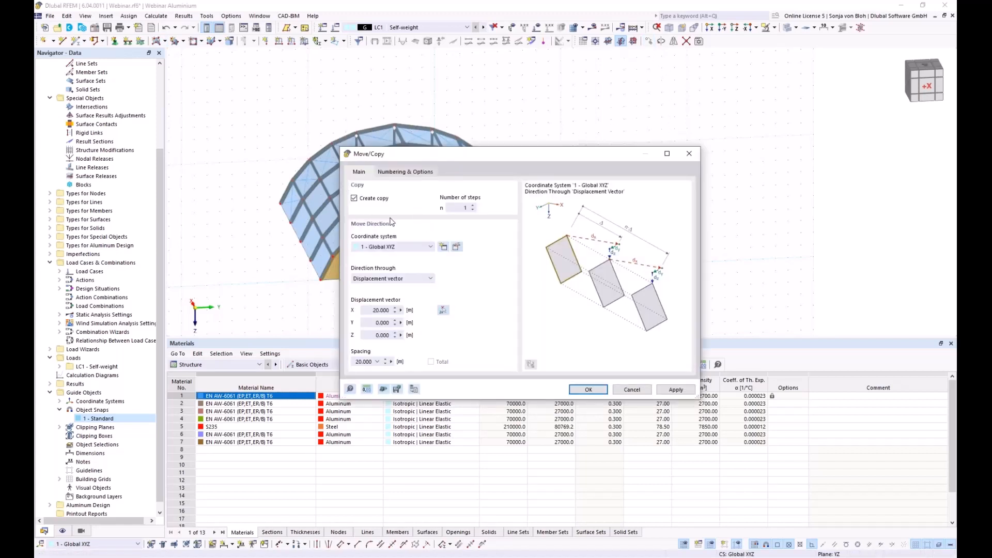
{"action": "left_click", "coordinate": [444, 310]}
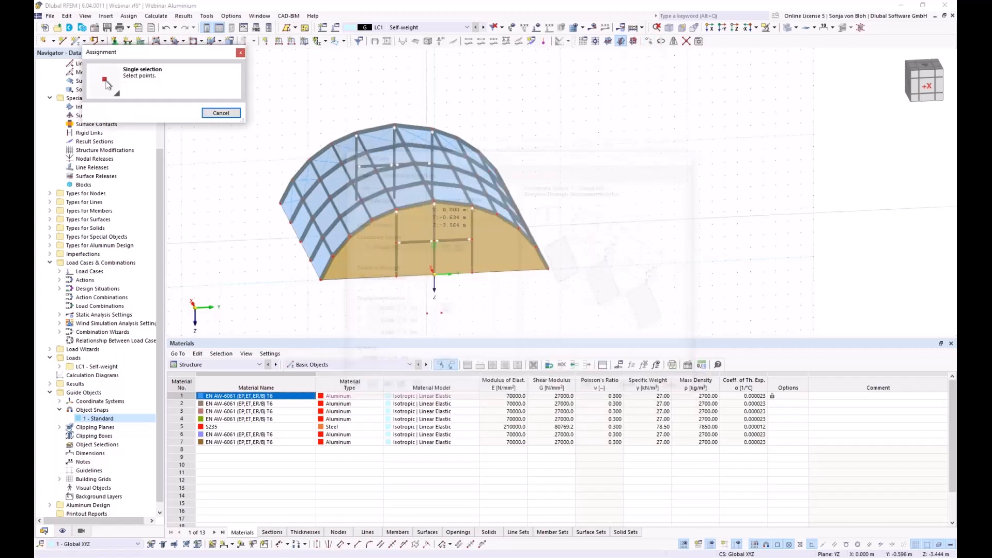
{"action": "left_click", "coordinate": [433, 201]}
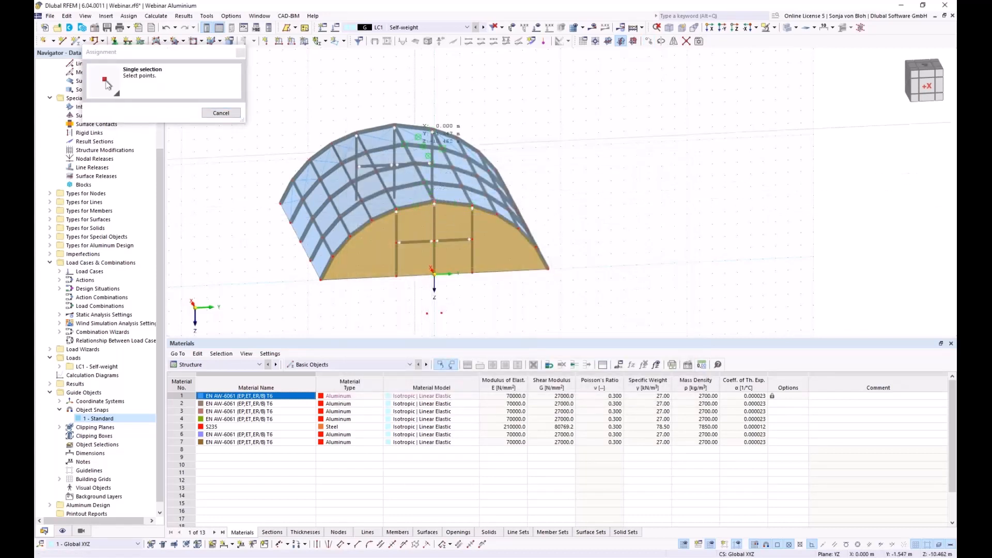
{"action": "left_click", "coordinate": [395, 126]}
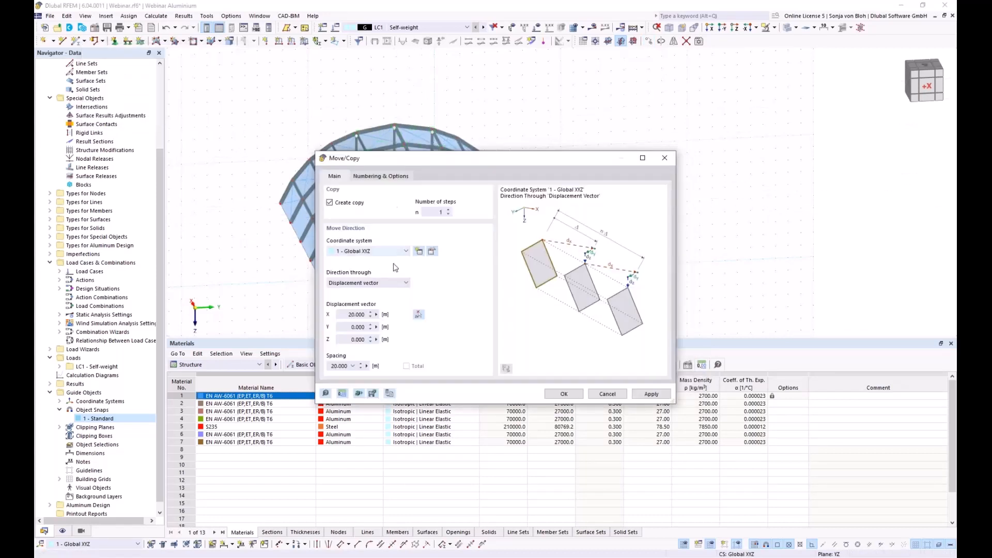
{"action": "left_click", "coordinate": [558, 394]}
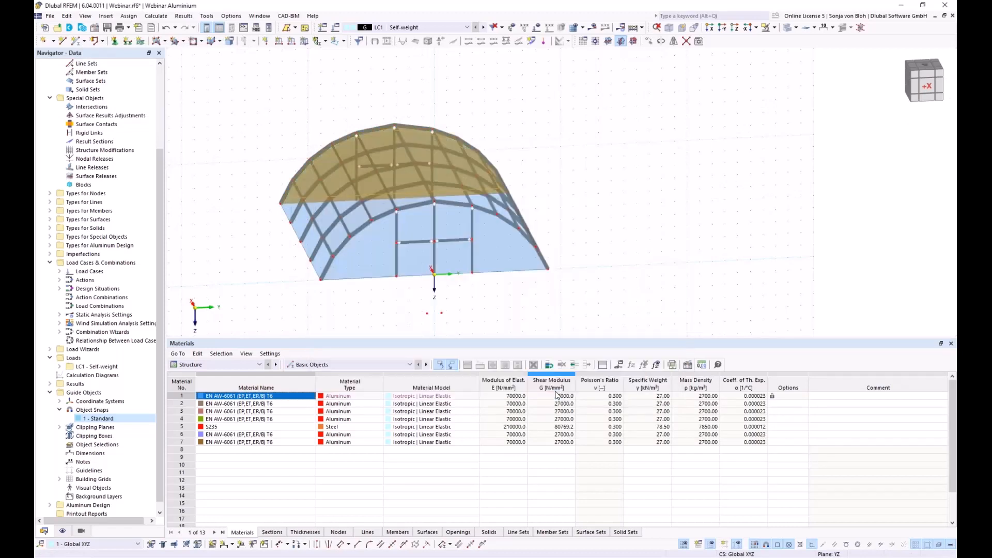
{"action": "middle_click_drag", "start_coordinate": [470, 323], "coordinate": [414, 325], "text": "ctrl"}
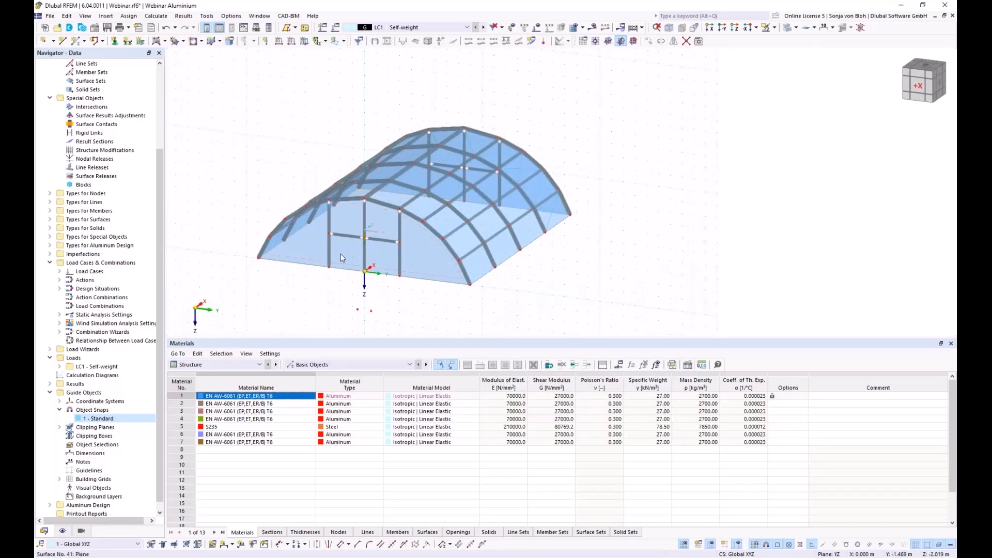
- Exclude members 129 and 130 from surface 41's load transfer
{"action": "scroll", "coordinate": [340, 255], "scroll_direction": "up", "scroll_amount": 1}
{"action": "scroll", "coordinate": [340, 255], "scroll_direction": "up", "scroll_amount": 1}
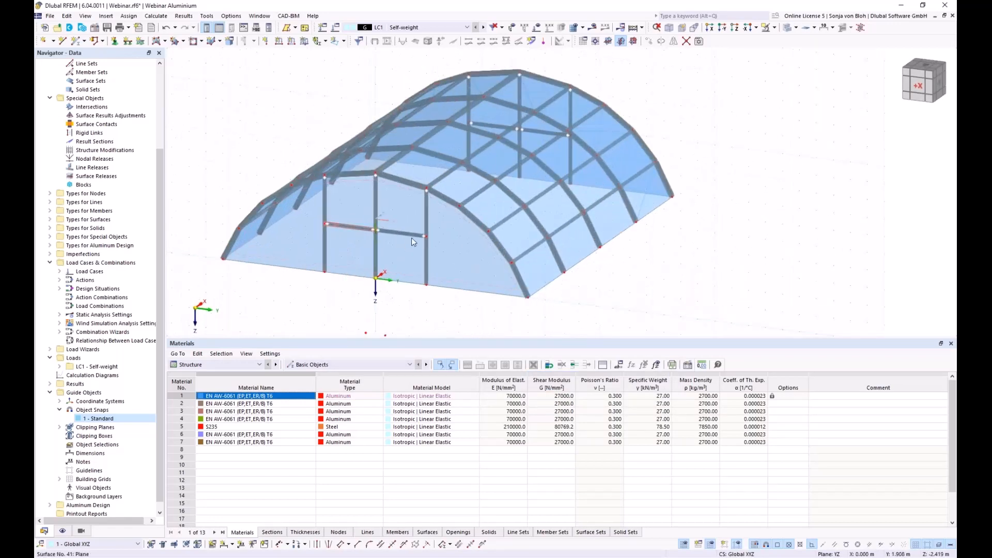
{"action": "double_click", "coordinate": [463, 252]}
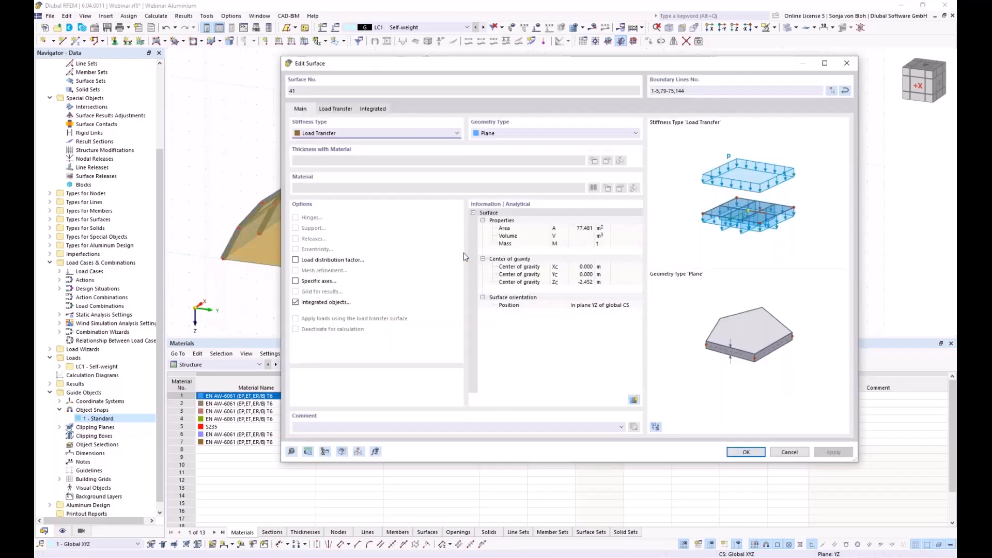
{"action": "left_click", "coordinate": [345, 111]}
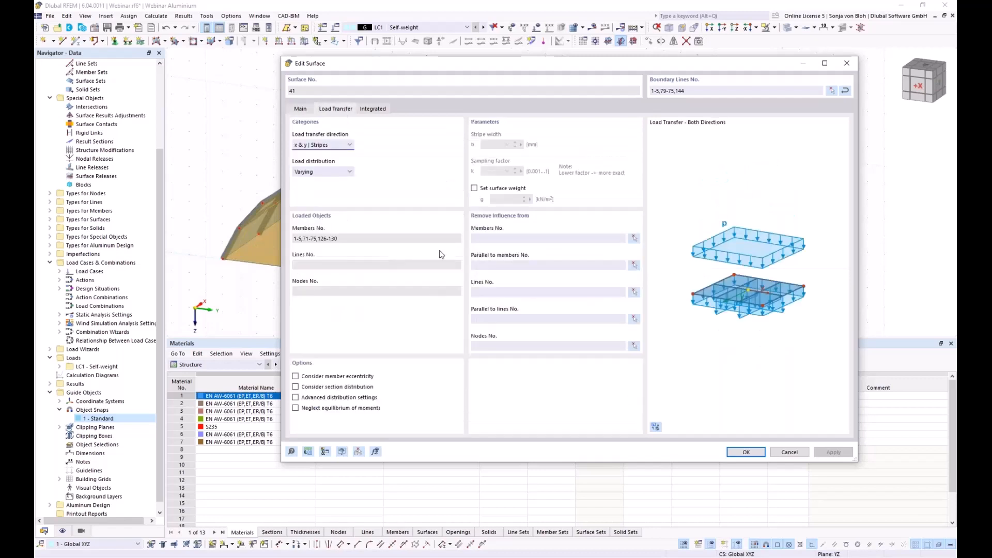
{"action": "left_click", "coordinate": [635, 238]}
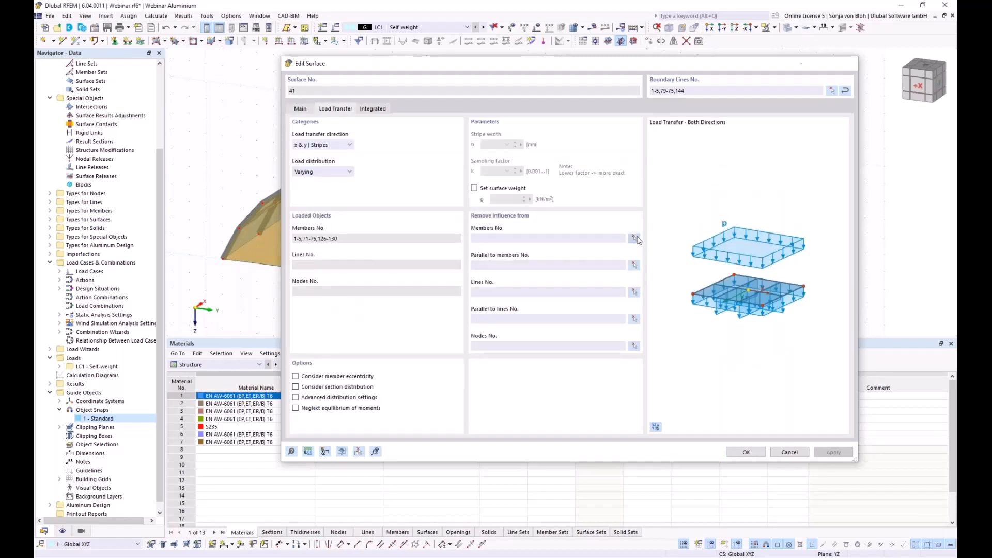
{"action": "left_click", "coordinate": [361, 228]}
{"action": "left_click", "coordinate": [387, 231]}
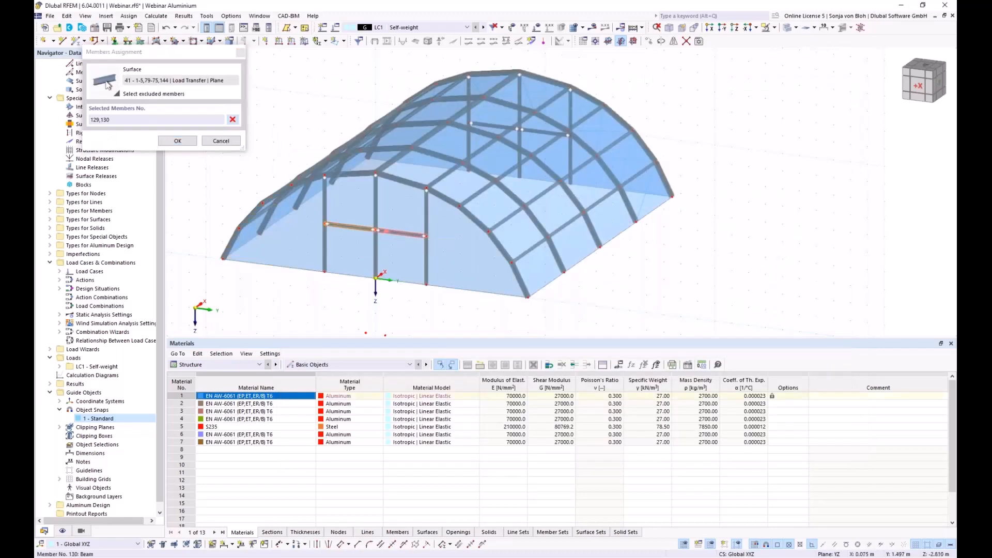
{"action": "left_click", "coordinate": [178, 140]}
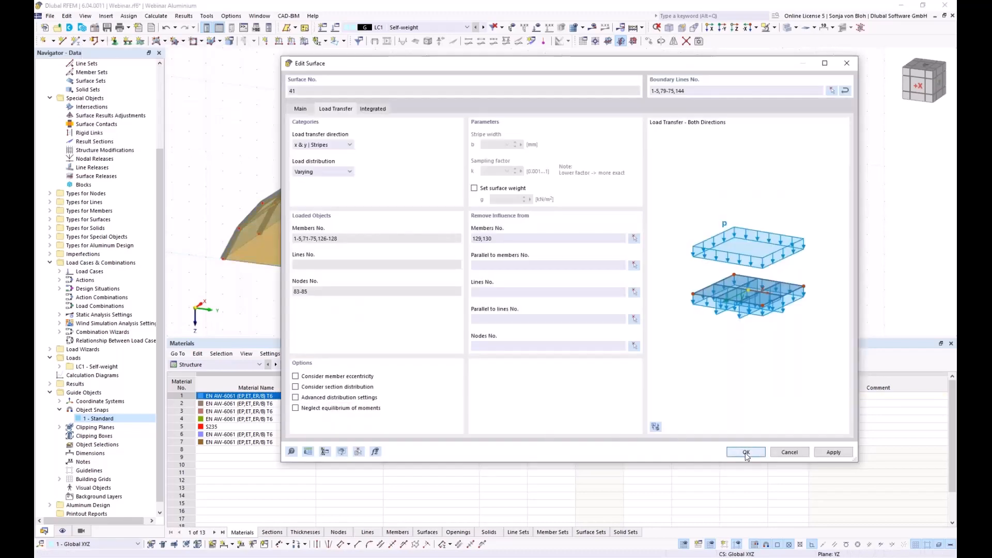
{"action": "left_click", "coordinate": [746, 453]}
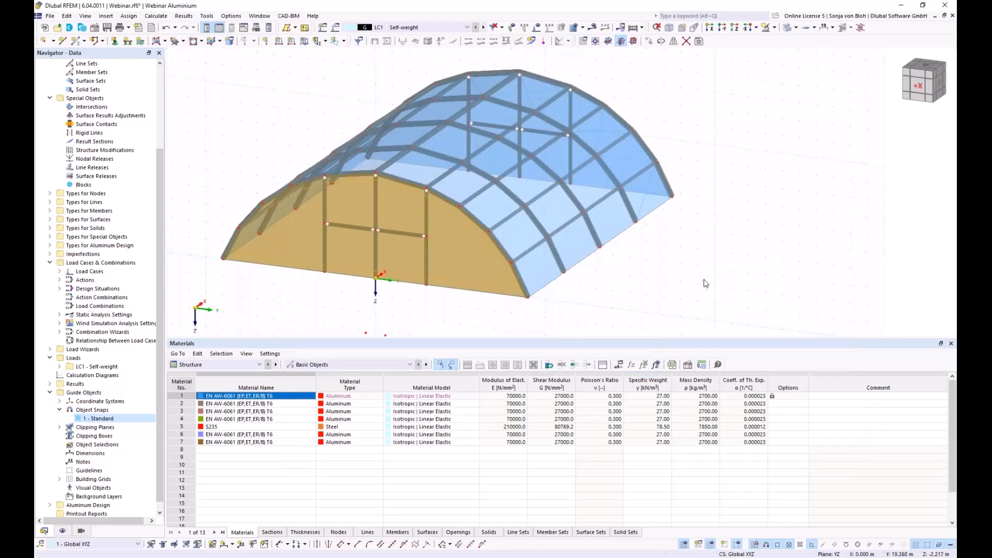
- Exclude members 134 and 135 from surface 42's load transfer
{"action": "middle_click_drag", "start_coordinate": [754, 309], "coordinate": [515, 315], "text": "ctrl"}
{"action": "double_click", "coordinate": [461, 265]}
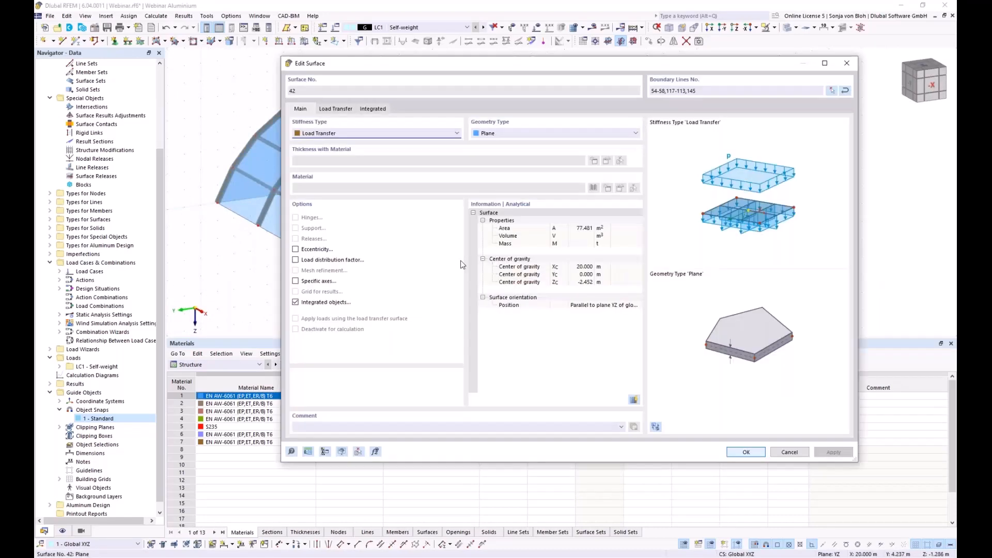
{"action": "left_click", "coordinate": [346, 109]}
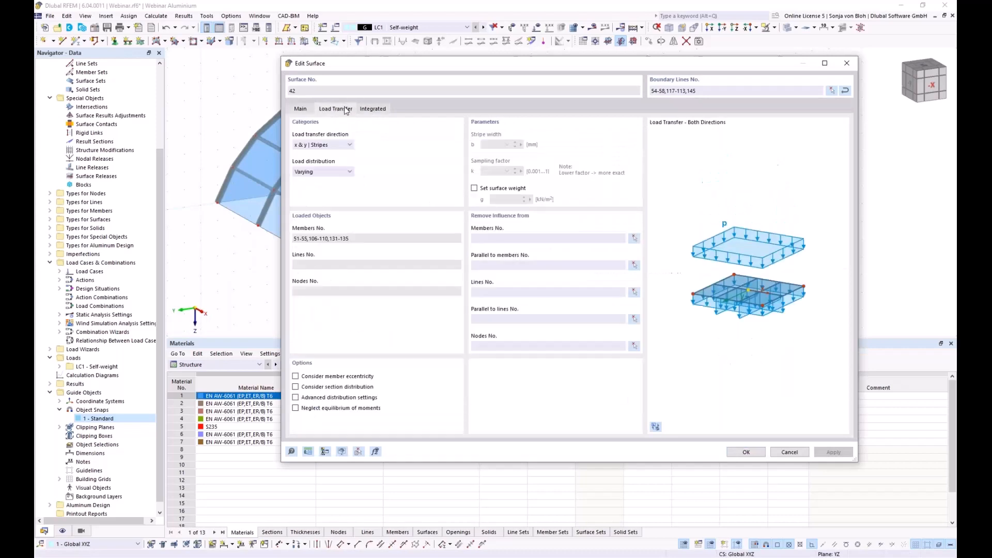
{"action": "left_click", "coordinate": [634, 241]}
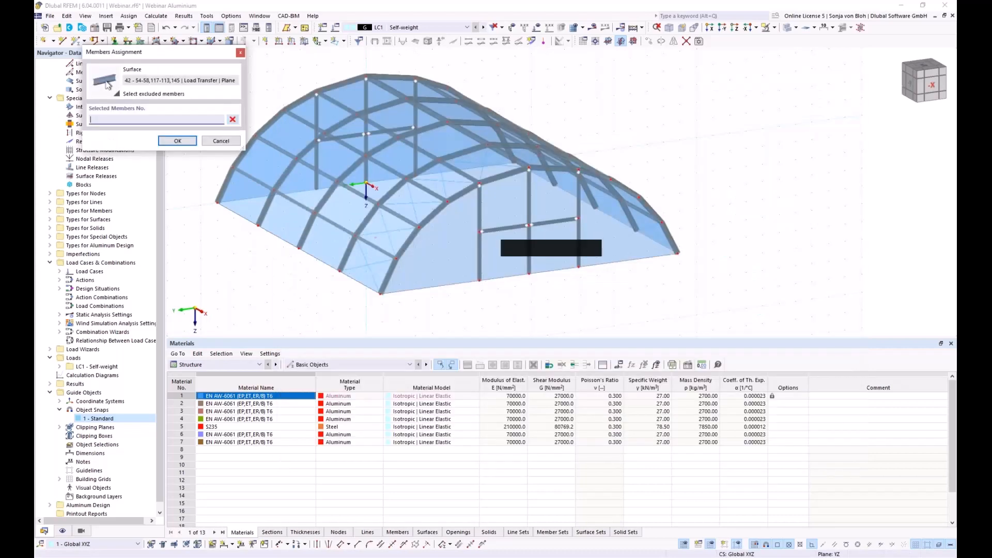
{"action": "left_click", "coordinate": [500, 229]}
{"action": "left_click", "coordinate": [566, 220]}
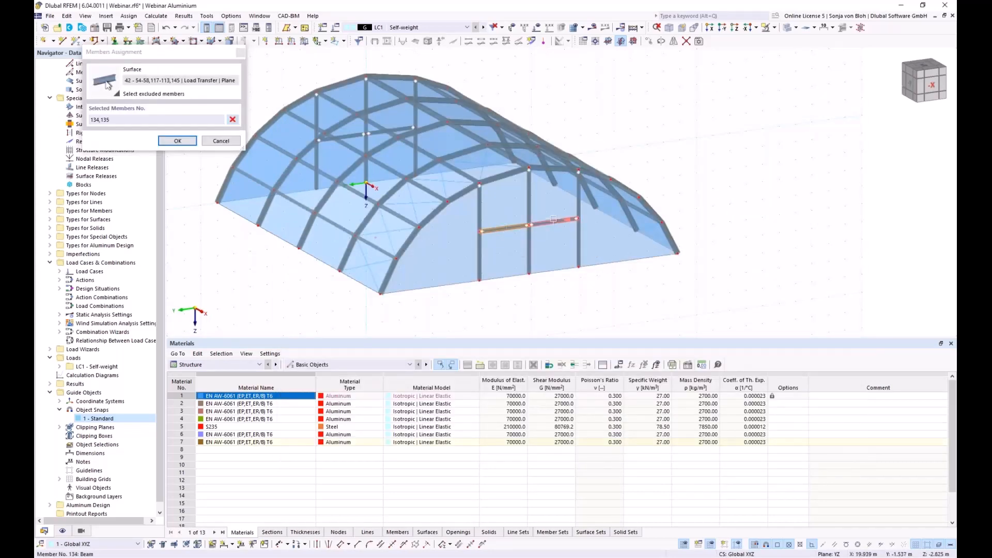
{"action": "left_click", "coordinate": [177, 141]}
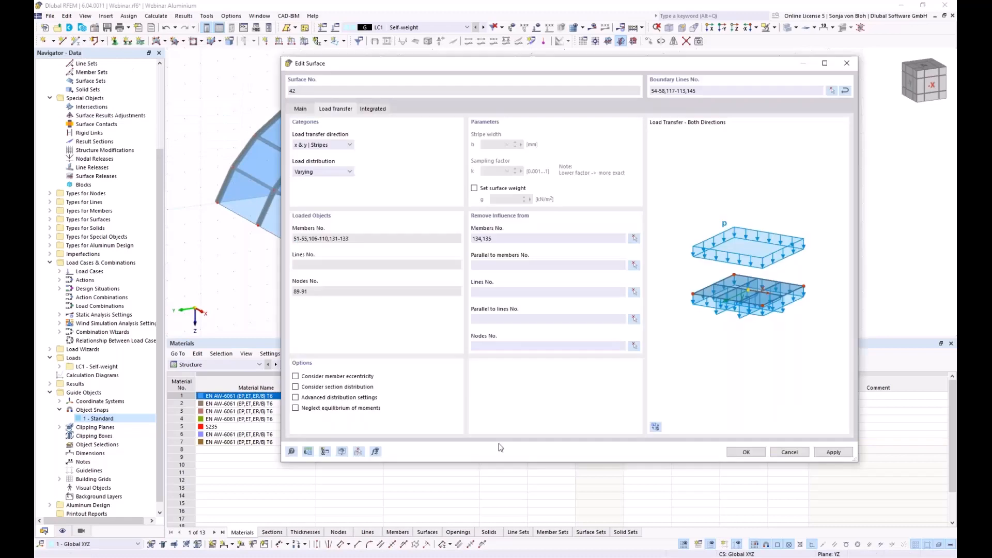
{"action": "left_click", "coordinate": [746, 453]}
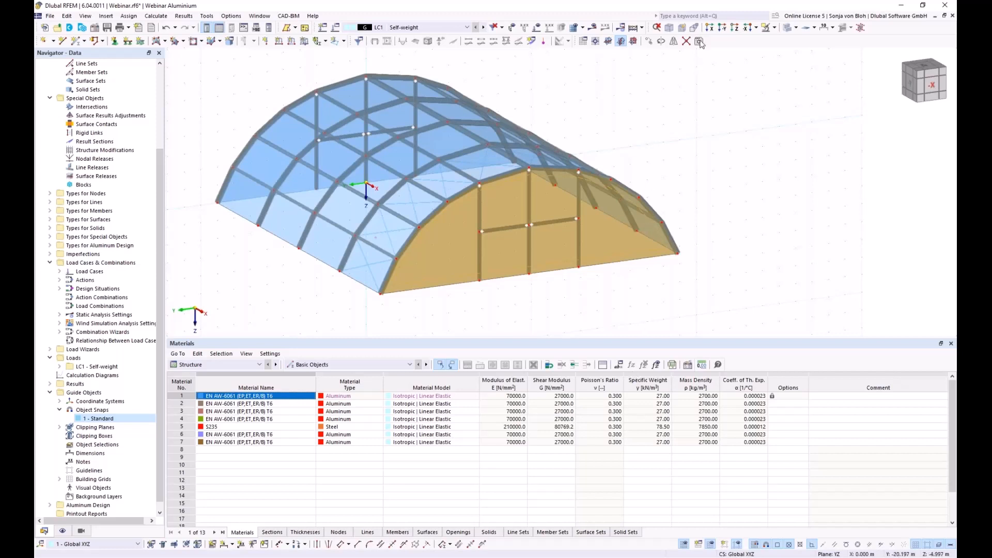
- In the X elevation view, assign Hinged nodal supports to all base nodes, then return to 3D
{"action": "left_click", "coordinate": [711, 27]}
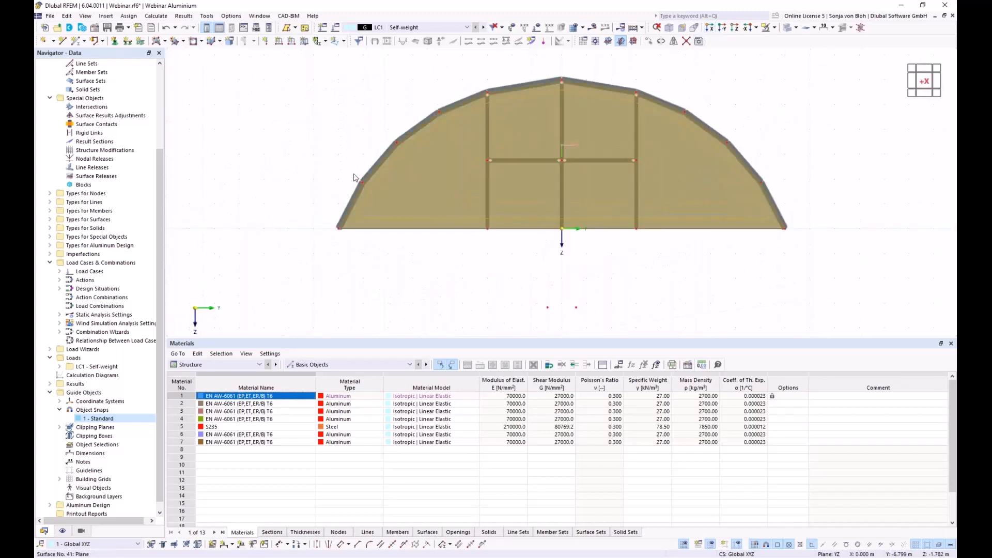
{"action": "left_click", "coordinate": [114, 43]}
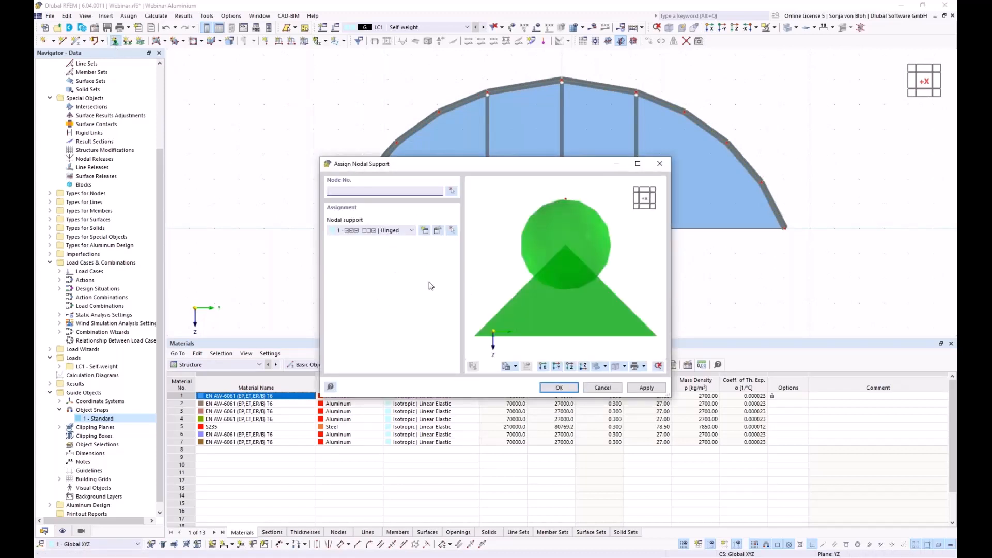
{"action": "left_click", "coordinate": [559, 387]}
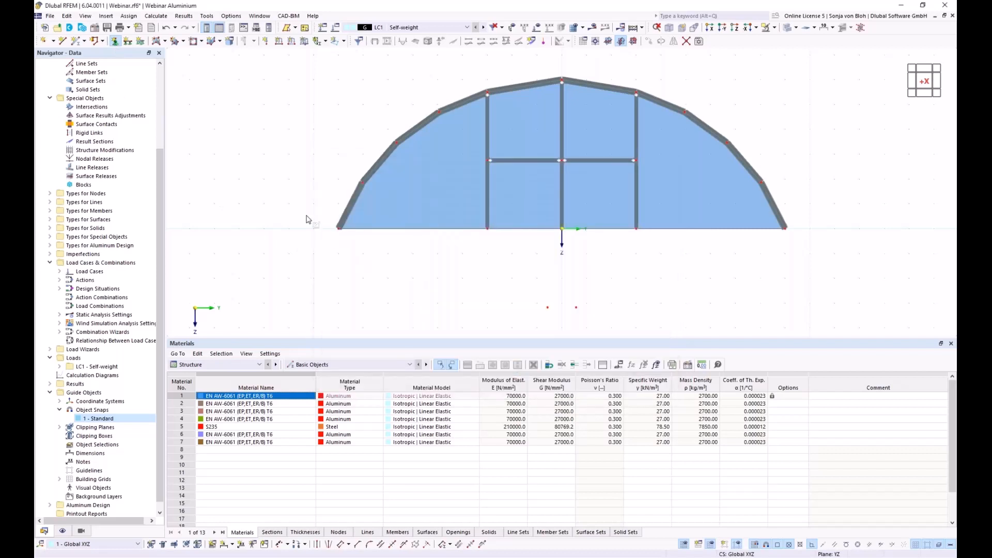
{"action": "left_click_drag", "start_coordinate": [306, 216], "coordinate": [843, 265]}
{"action": "middle_click_drag", "start_coordinate": [436, 282], "coordinate": [457, 304], "text": "ctrl"}
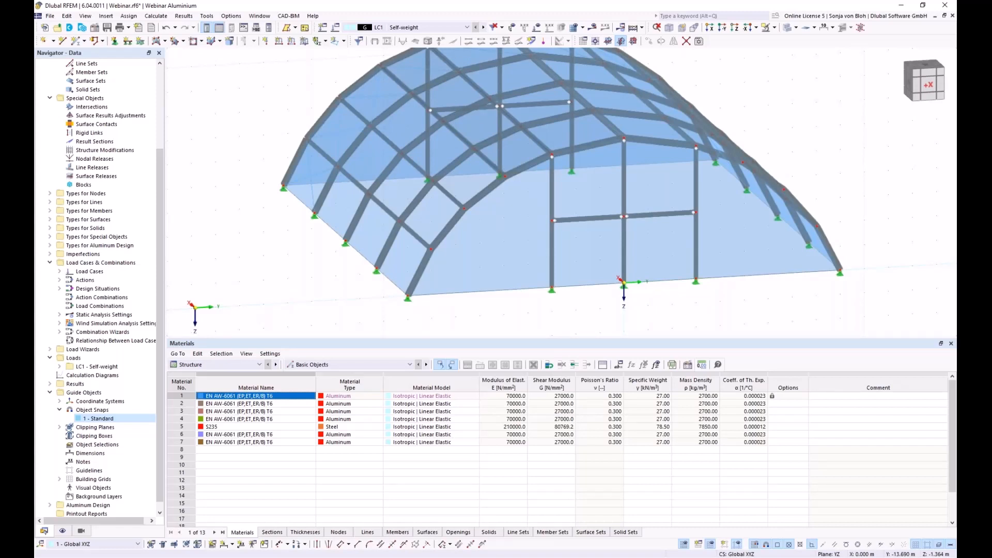
- Expand Load Cases and open LC1 - Self-weight in Load Cases & Combinations
{"action": "left_click", "coordinate": [60, 272]}
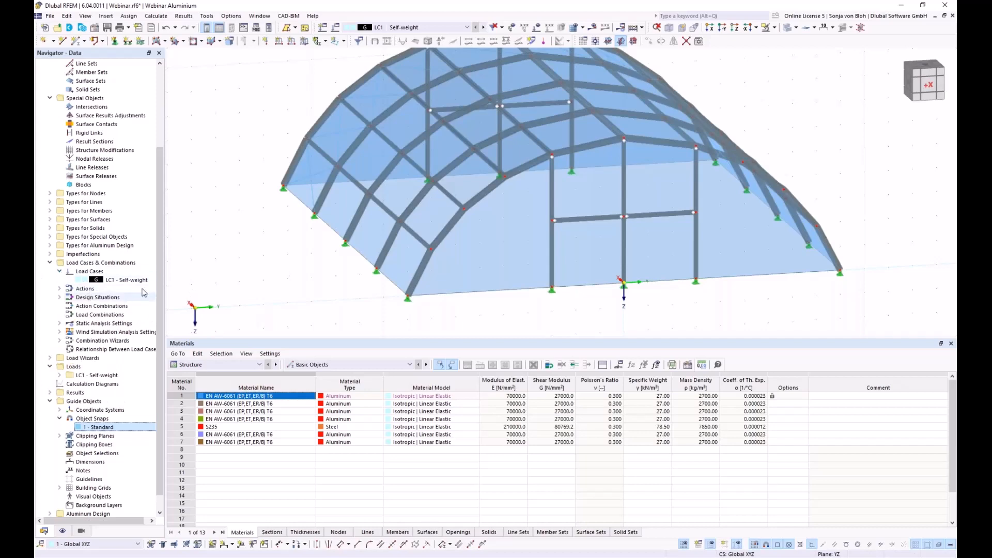
{"action": "left_click", "coordinate": [118, 280]}
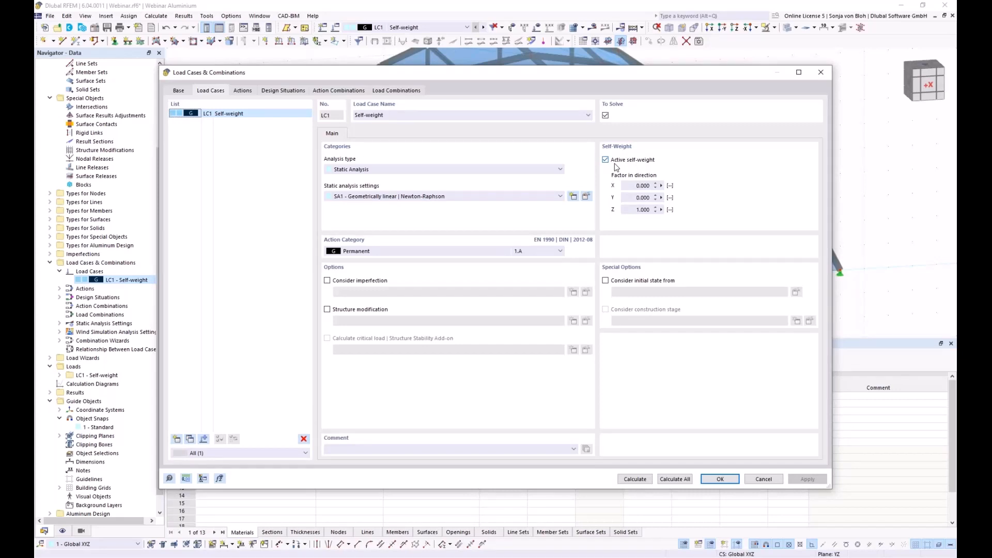
- Cancel the Load Cases & Combinations dialog, zoom out, and window-select the whole vault model
{"action": "left_click", "coordinate": [763, 479]}
{"action": "scroll", "coordinate": [311, 220], "scroll_direction": "down", "scroll_amount": 3}
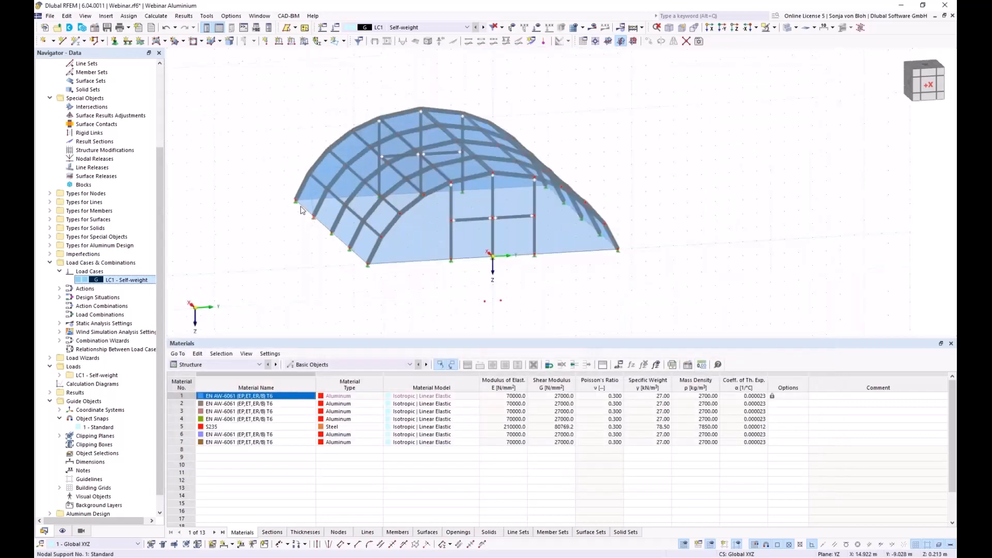
{"action": "left_click_drag", "start_coordinate": [355, 167], "coordinate": [693, 315]}
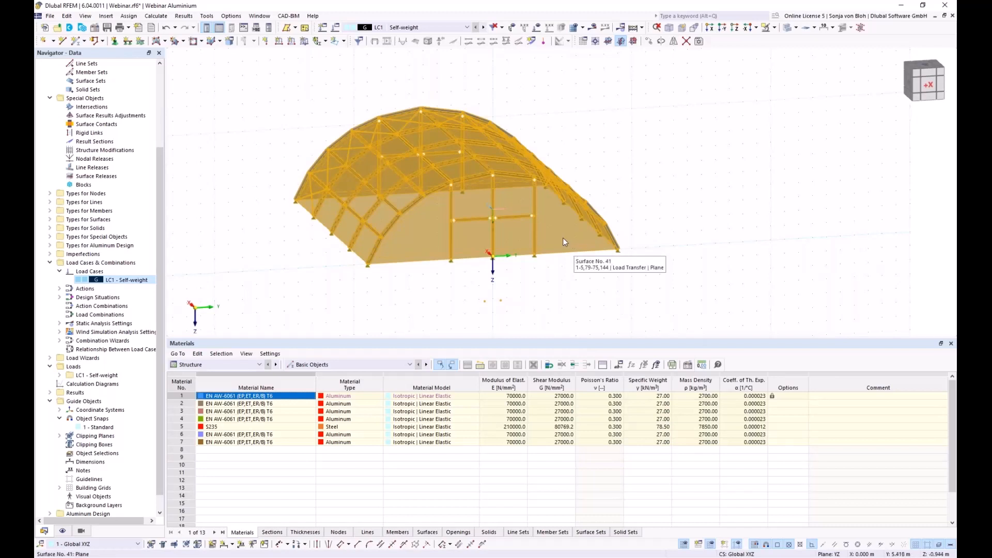
- Edit all 42 selected surfaces to use a set surface weight g of 0 under Load Transfer
{"action": "right_click", "coordinate": [554, 224]}
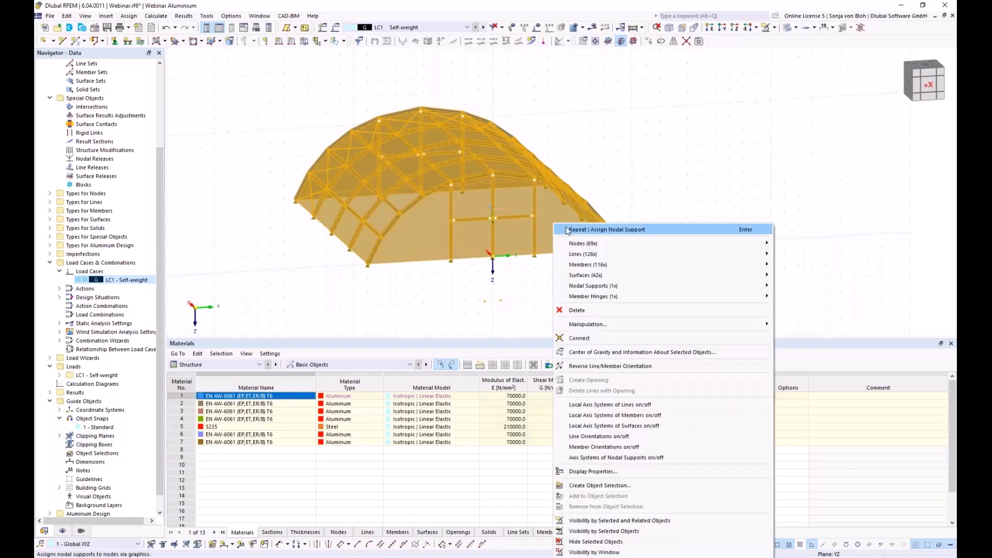
{"action": "mouse_move", "coordinate": [613, 278]}
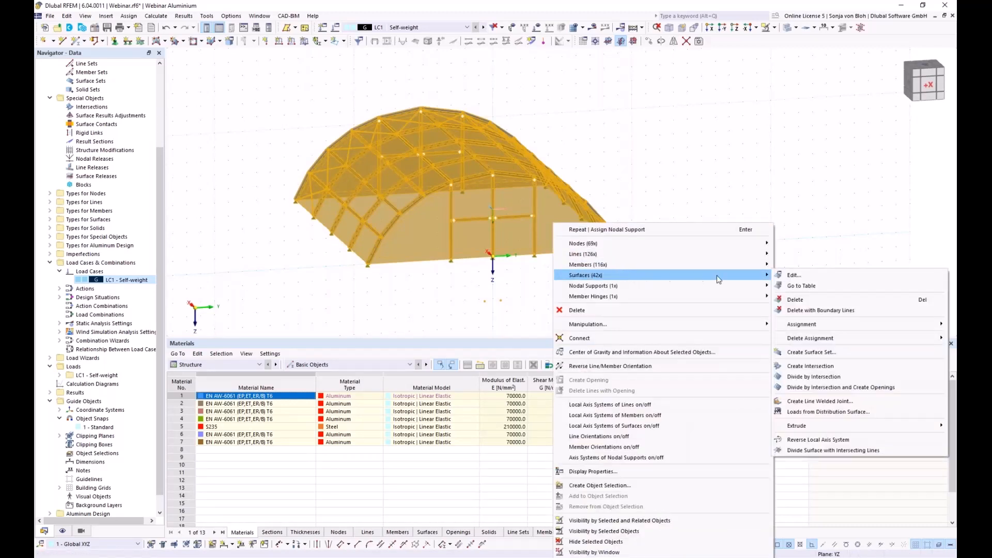
{"action": "left_click", "coordinate": [789, 277]}
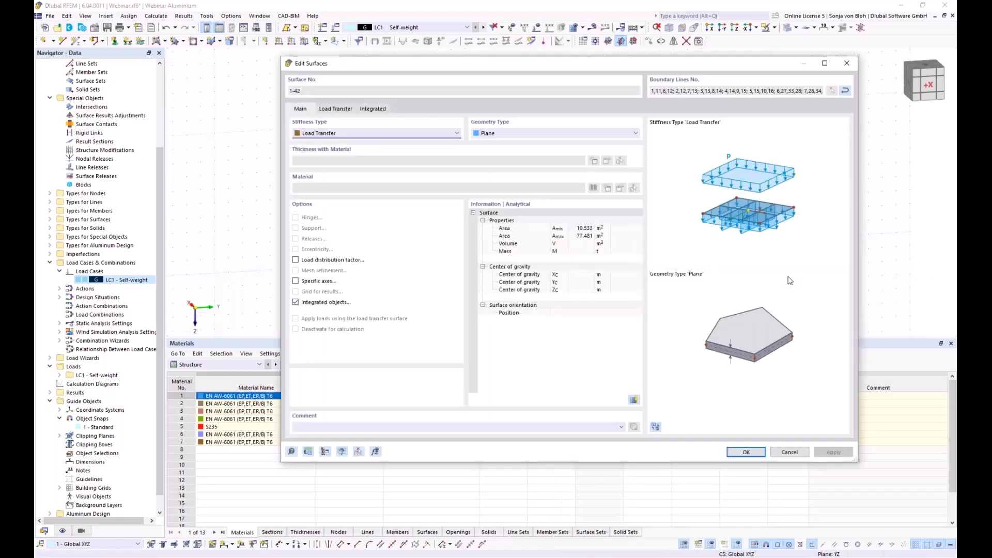
{"action": "left_click", "coordinate": [335, 109]}
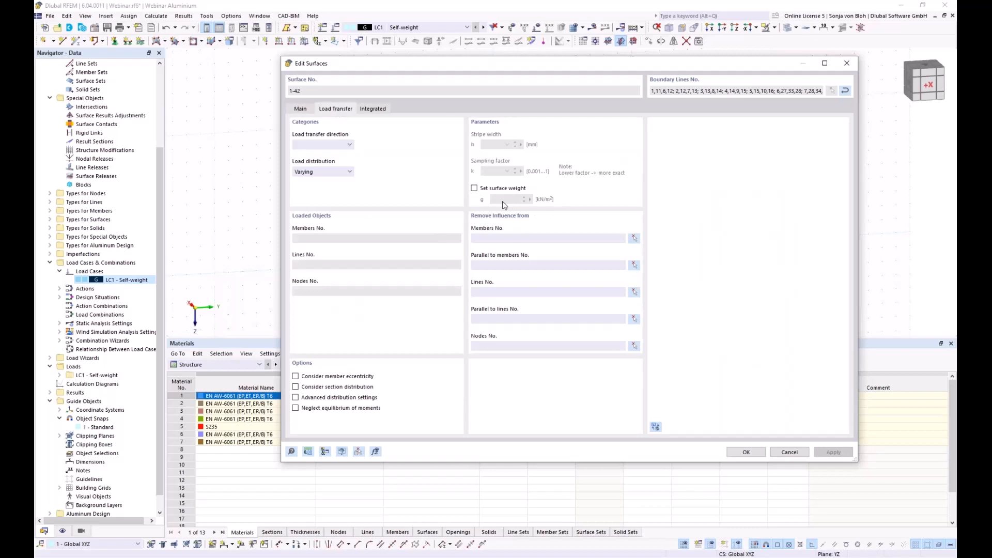
{"action": "left_click", "coordinate": [475, 188]}
{"action": "left_click_drag", "start_coordinate": [499, 199], "coordinate": [533, 198]}
{"action": "type", "text": "0,0075"}
{"action": "left_click", "coordinate": [746, 452]}
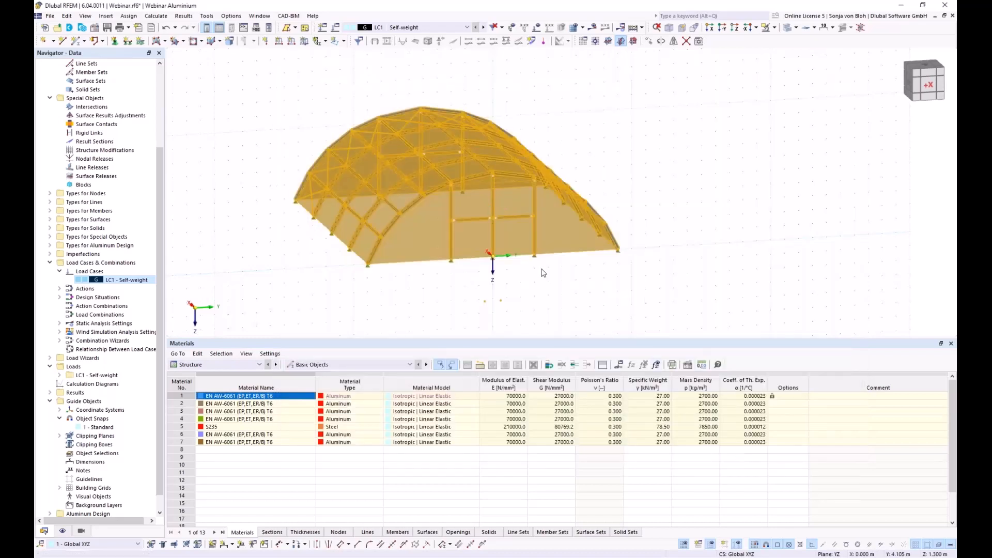
- Show the LC1 self-weight loads distributed from surface 21 onto the members, with load values displayed
{"action": "middle_click_drag", "start_coordinate": [610, 321], "coordinate": [463, 324], "text": "ctrl"}
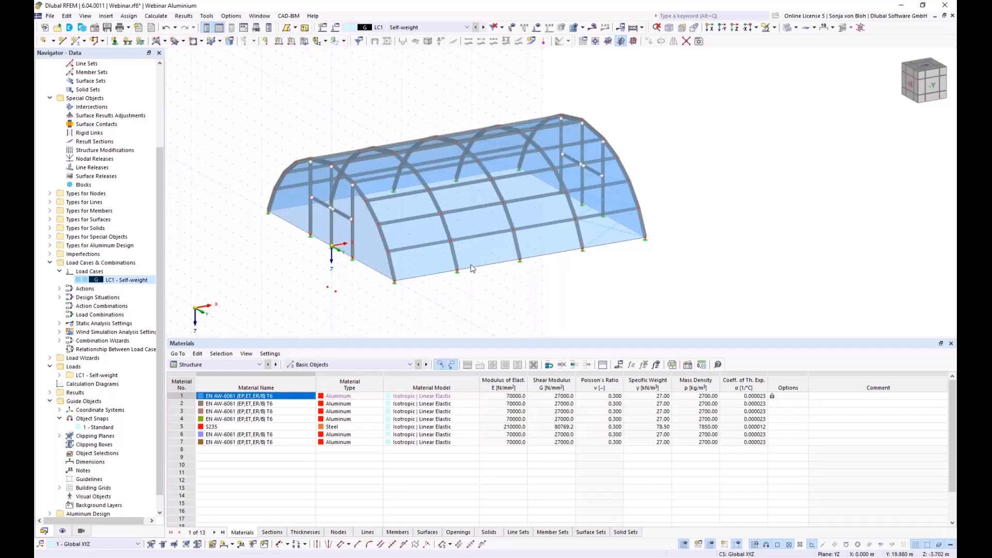
{"action": "right_click", "coordinate": [421, 265]}
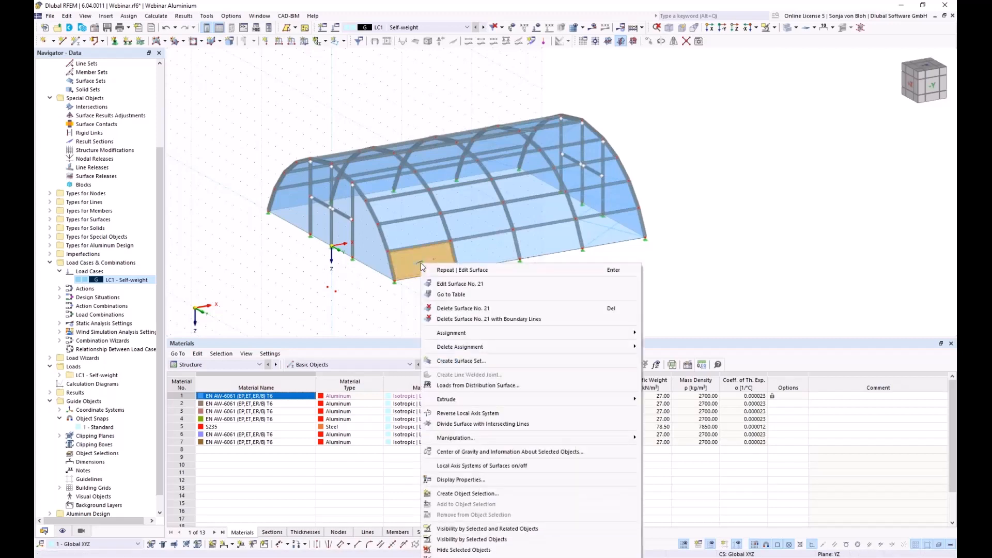
{"action": "left_click", "coordinate": [476, 386]}
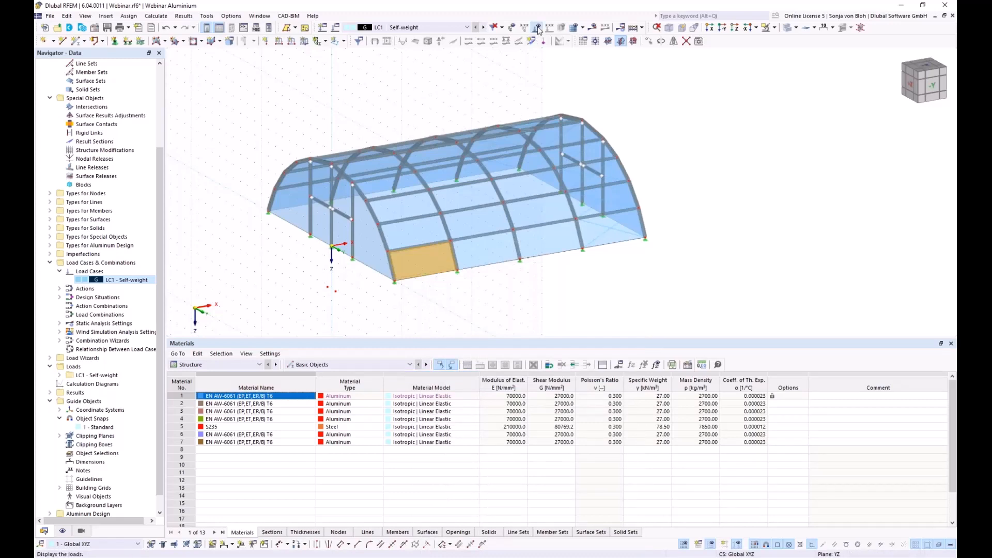
{"action": "left_click", "coordinate": [537, 28]}
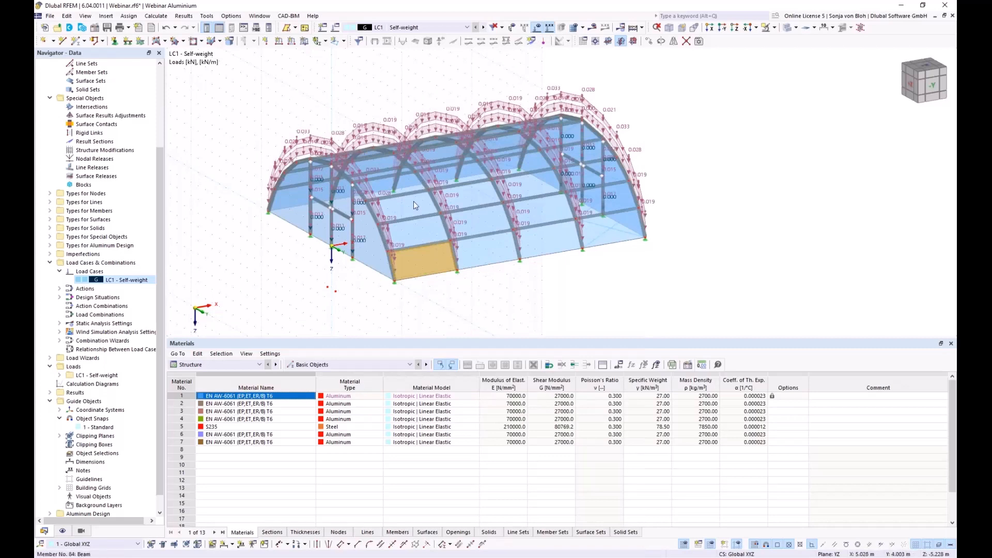
{"action": "left_click", "coordinate": [331, 296]}
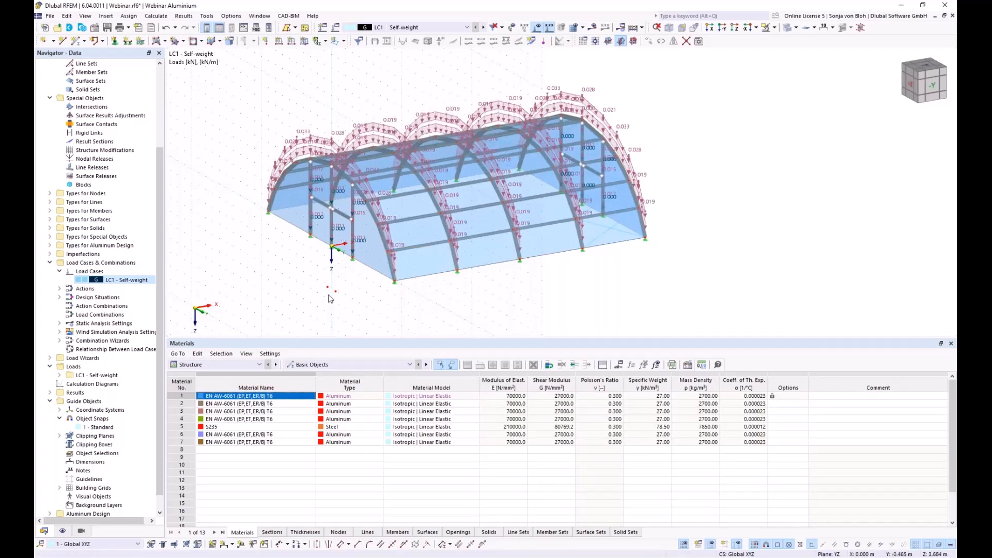
{"action": "mouse_move", "coordinate": [331, 299]}
{"action": "middle_mouse_down", "text": "ctrl"}
{"action": "mouse_move", "coordinate": [370, 319]}
{"action": "mouse_move", "coordinate": [318, 297]}
{"action": "mouse_move", "coordinate": [324, 307]}
{"action": "mouse_move", "coordinate": [338, 300]}
{"action": "middle_mouse_up", "text": "ctrl"}
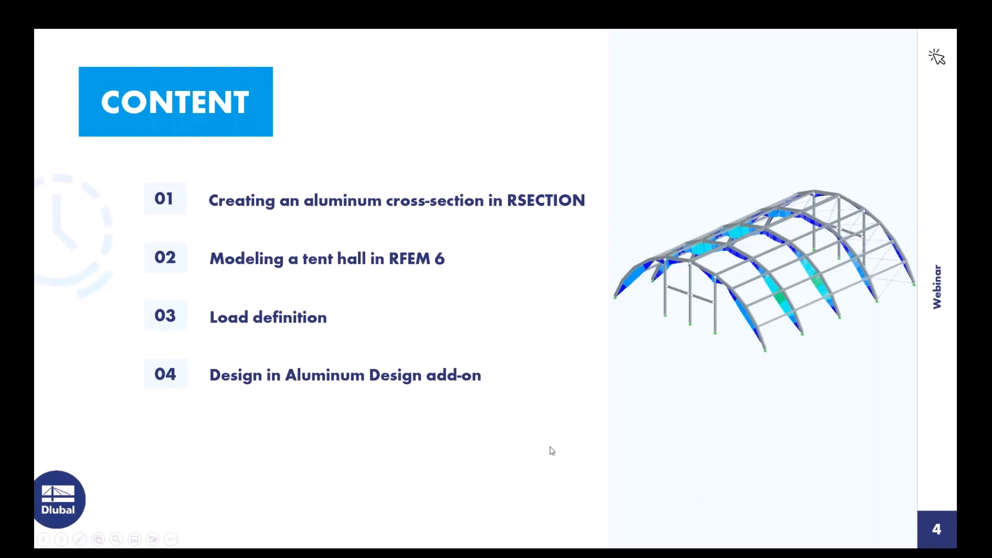
{"action": "left_click", "coordinate": [551, 451]}
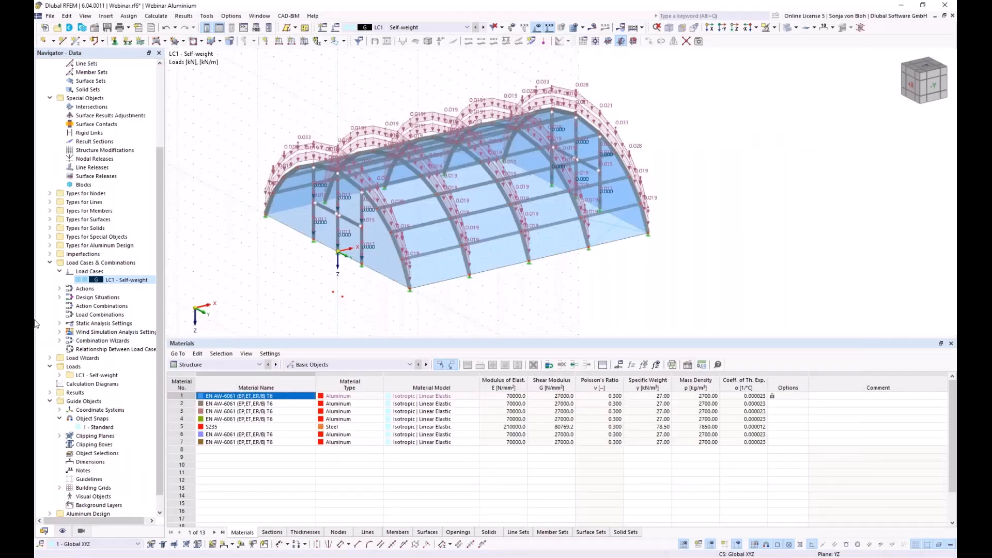
- Create load case LC2 'Snow undrifted' with action category Snow/Ice loads - H <= 1000 m
{"action": "right_click", "coordinate": [97, 272]}
{"action": "left_click", "coordinate": [150, 290]}
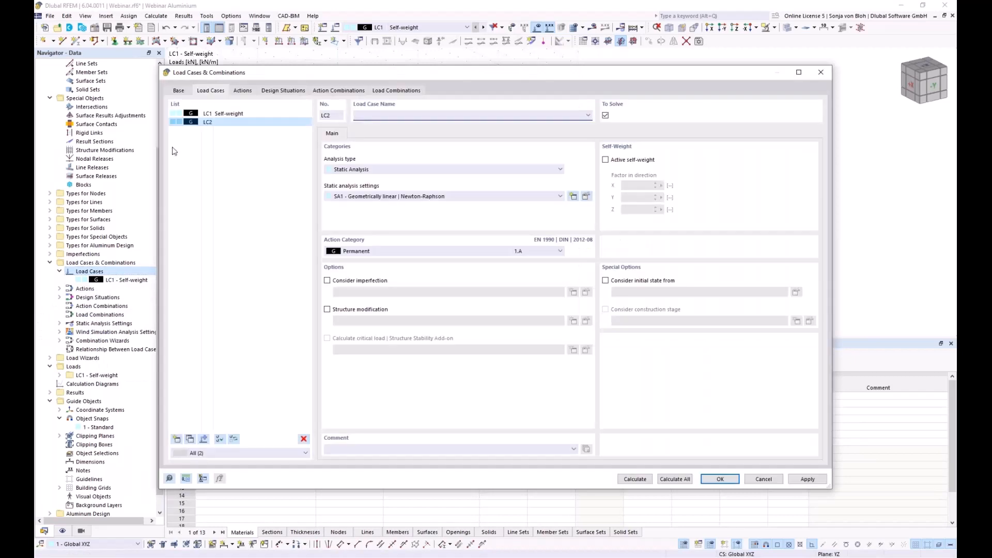
{"action": "type", "text": "Snow undrifted"}
{"action": "left_click", "coordinate": [370, 252]}
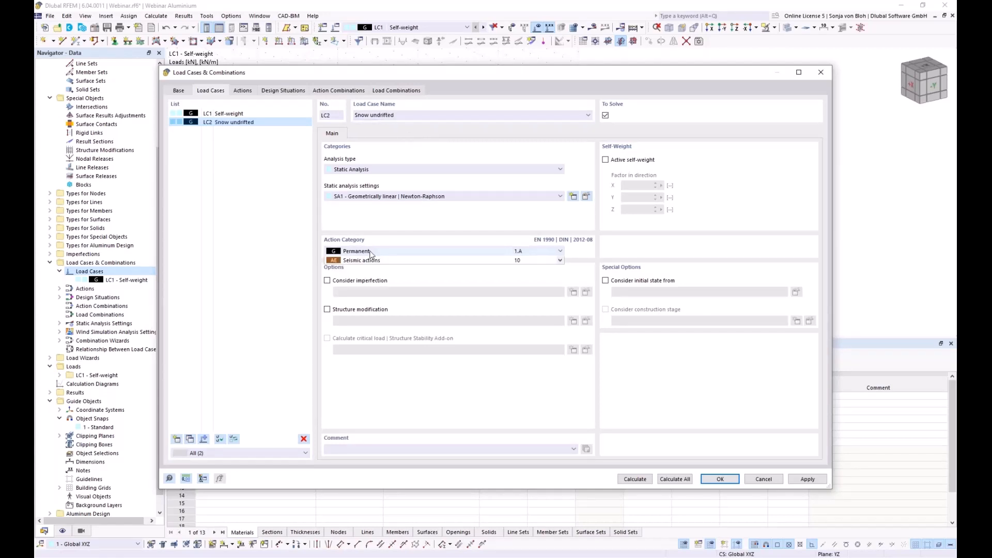
{"action": "left_click", "coordinate": [364, 355]}
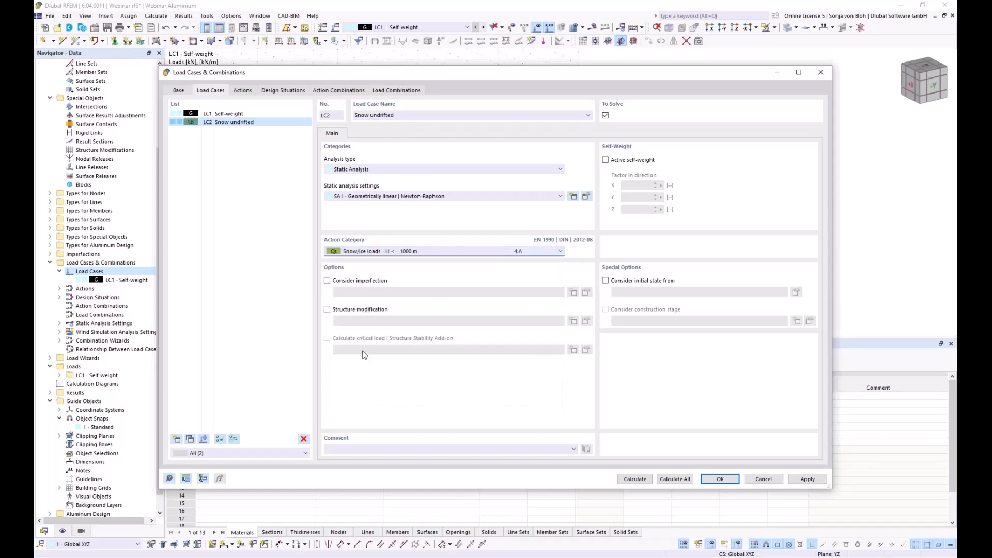
{"action": "left_click", "coordinate": [720, 480]}
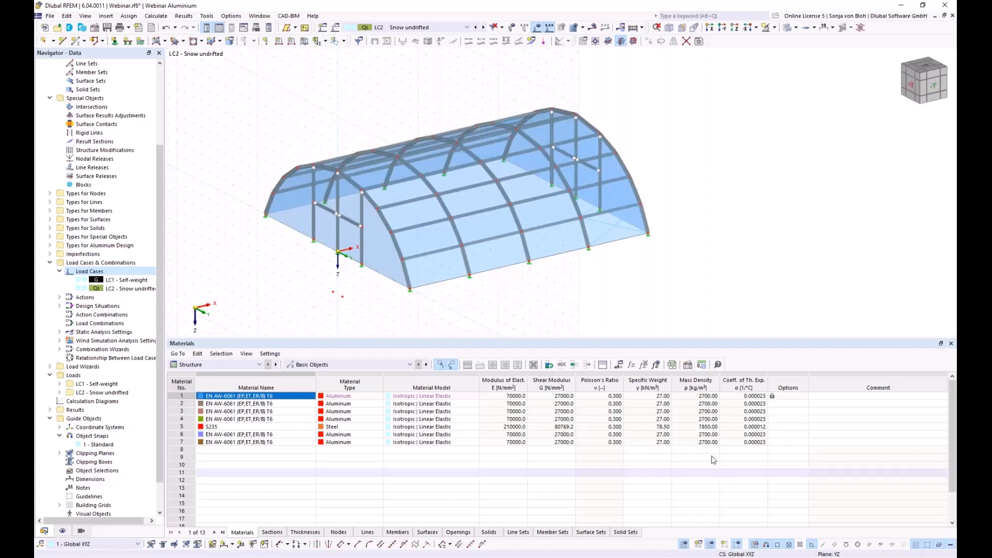
- Add slope dimensions of about 62.67° and 49.23° to the two lowest end-arch members
{"action": "middle_click_drag", "start_coordinate": [259, 283], "coordinate": [336, 280], "text": "ctrl"}
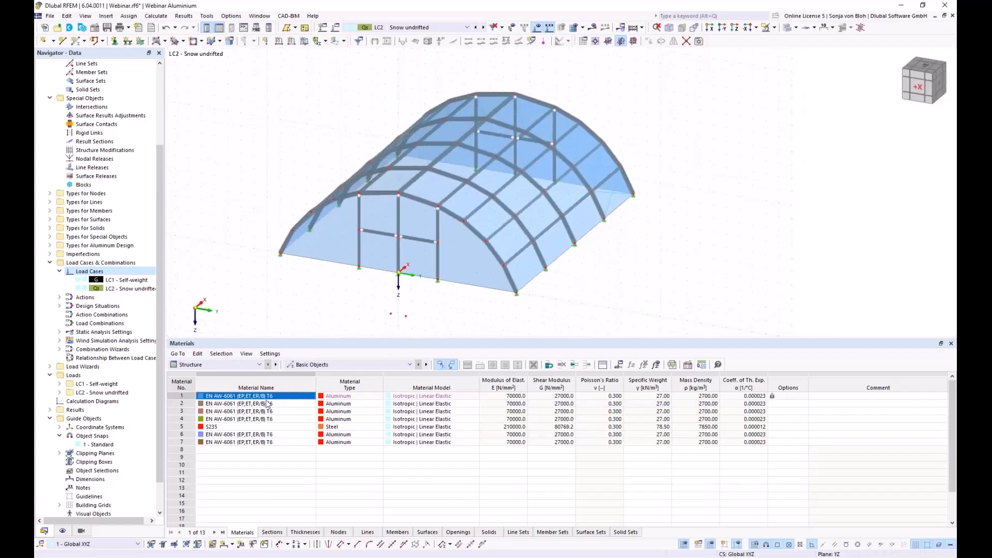
{"action": "left_click", "coordinate": [233, 545]}
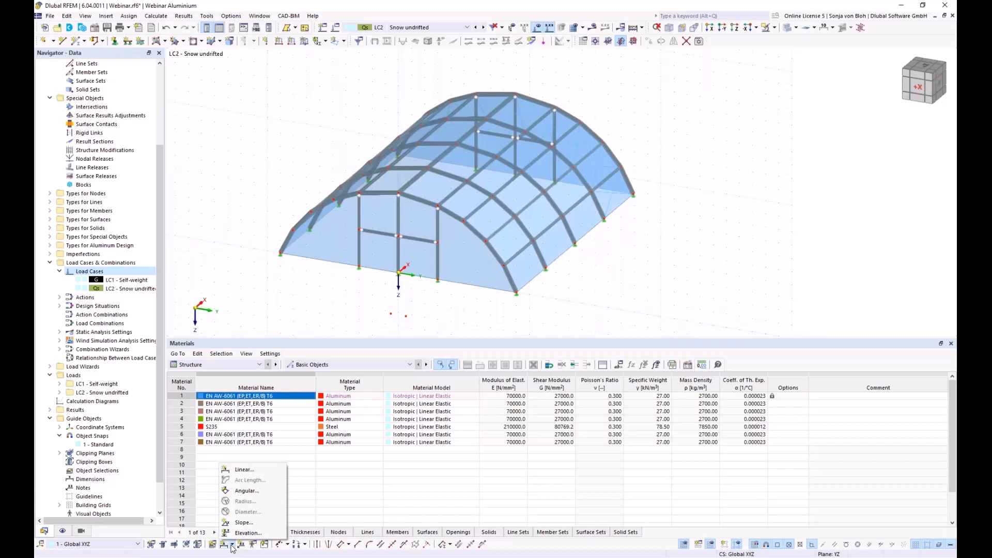
{"action": "left_click", "coordinate": [243, 522]}
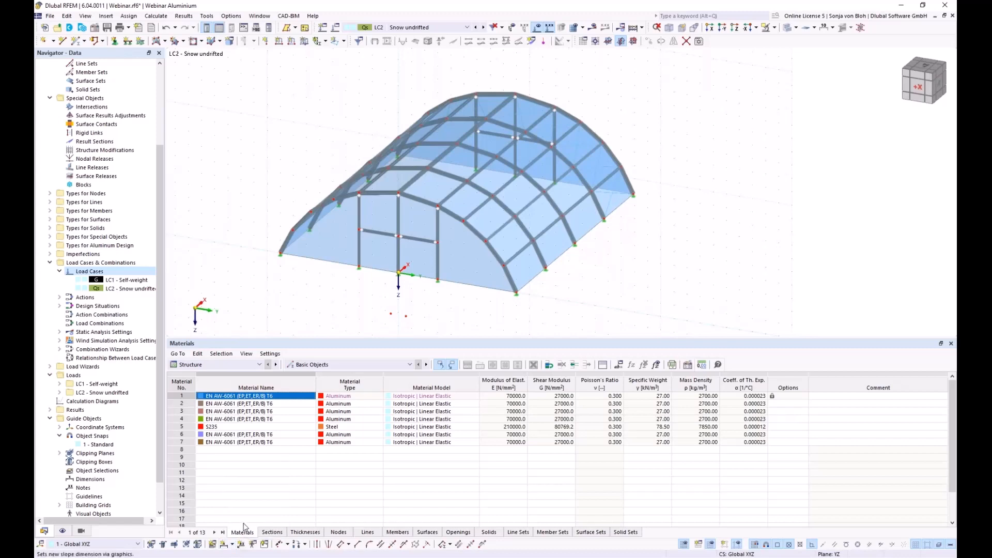
{"action": "left_click", "coordinate": [289, 243]}
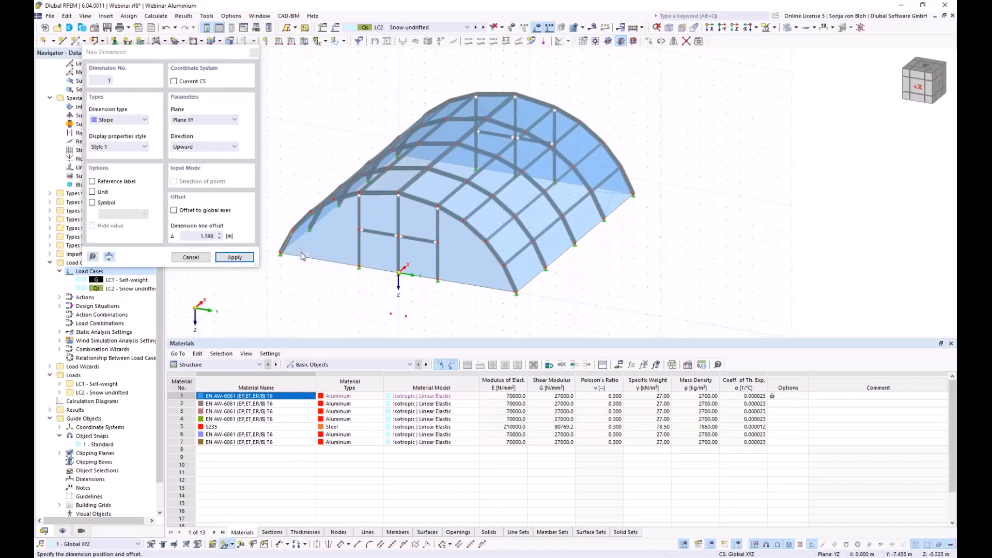
{"action": "left_click", "coordinate": [303, 257]}
{"action": "scroll", "coordinate": [300, 286], "scroll_direction": "up", "scroll_amount": 3}
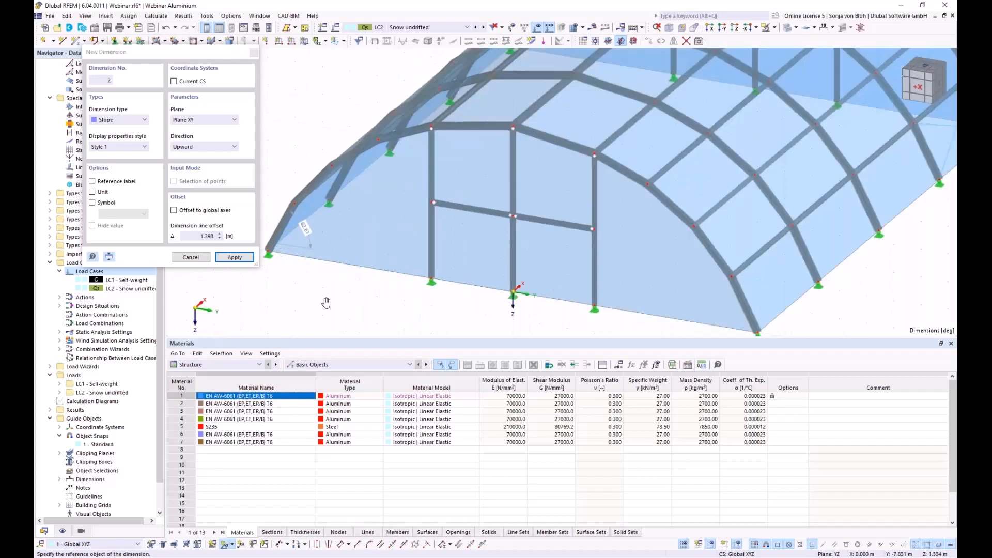
{"action": "middle_click_drag", "start_coordinate": [319, 299], "coordinate": [329, 309]}
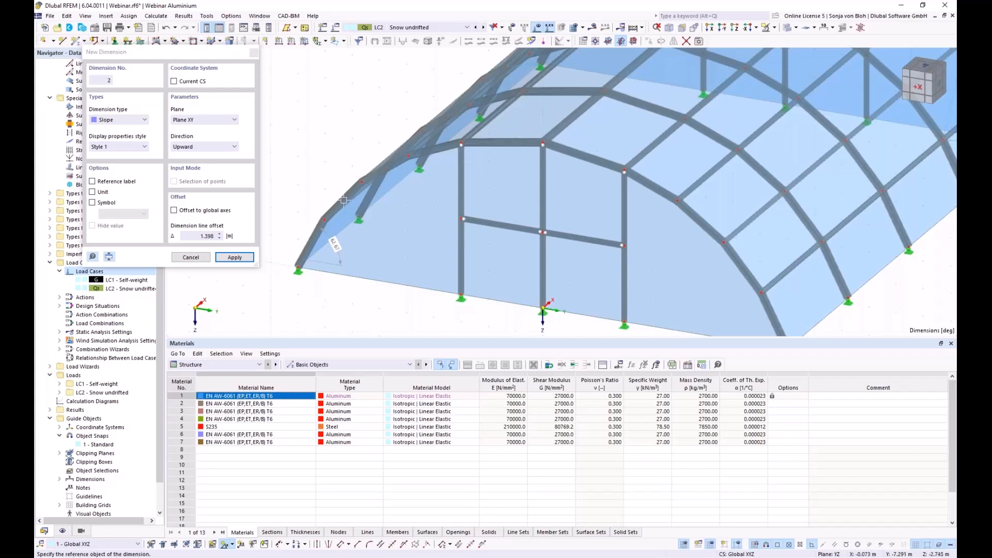
{"action": "left_click", "coordinate": [365, 221]}
{"action": "left_click", "coordinate": [256, 55]}
{"action": "scroll", "coordinate": [265, 246], "scroll_direction": "down", "scroll_amount": 1}
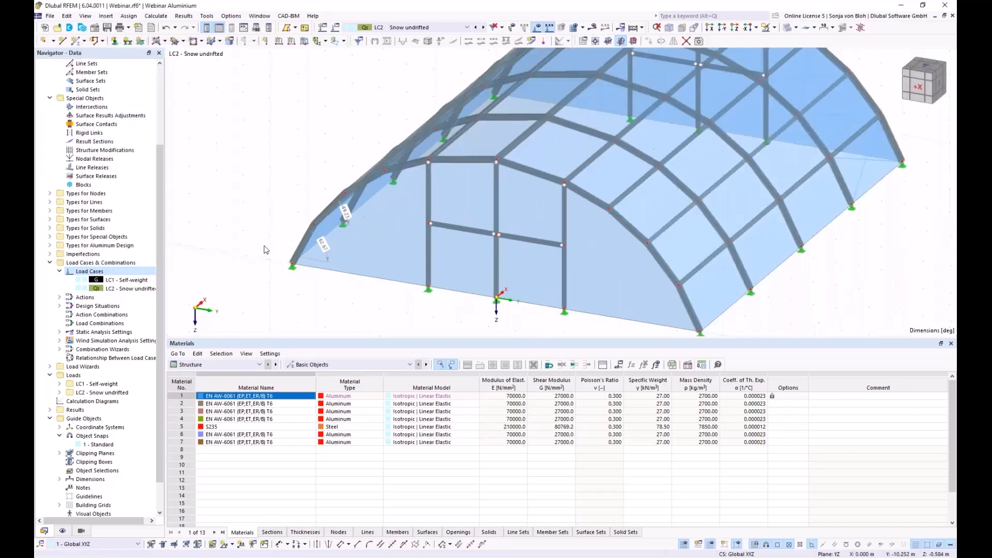
{"action": "scroll", "coordinate": [266, 247], "scroll_direction": "down", "scroll_amount": 1}
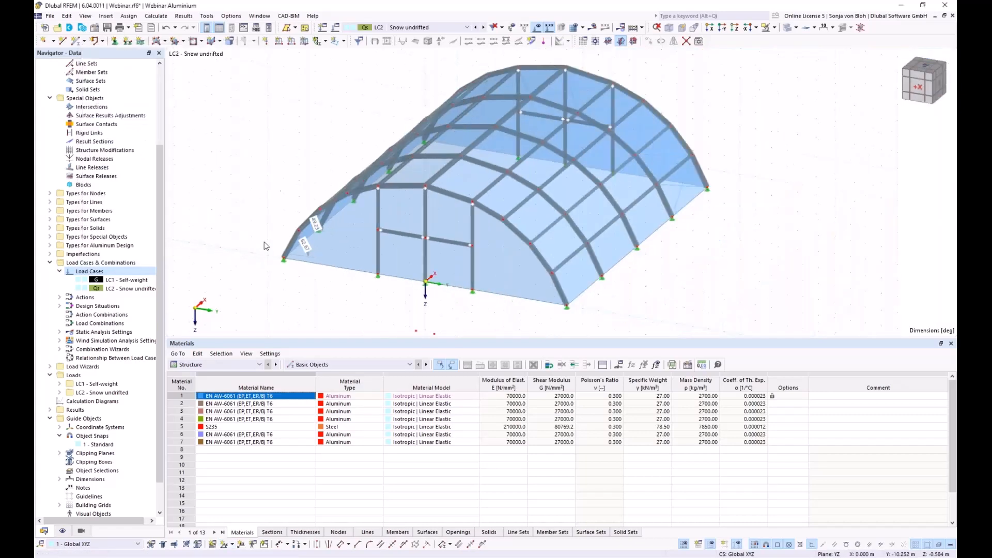
{"action": "left_click", "coordinate": [711, 28]}
- Create a 0.68 kN/m² surface load in Z on projected area on the window-selected roof surfaces
{"action": "middle_click_drag", "start_coordinate": [427, 259], "coordinate": [369, 272]}
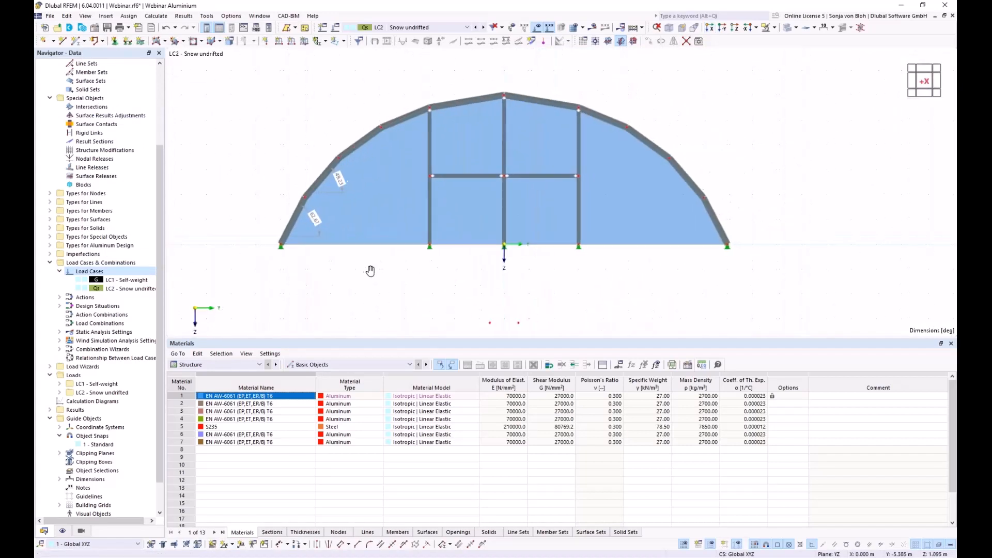
{"action": "left_click", "coordinate": [306, 46]}
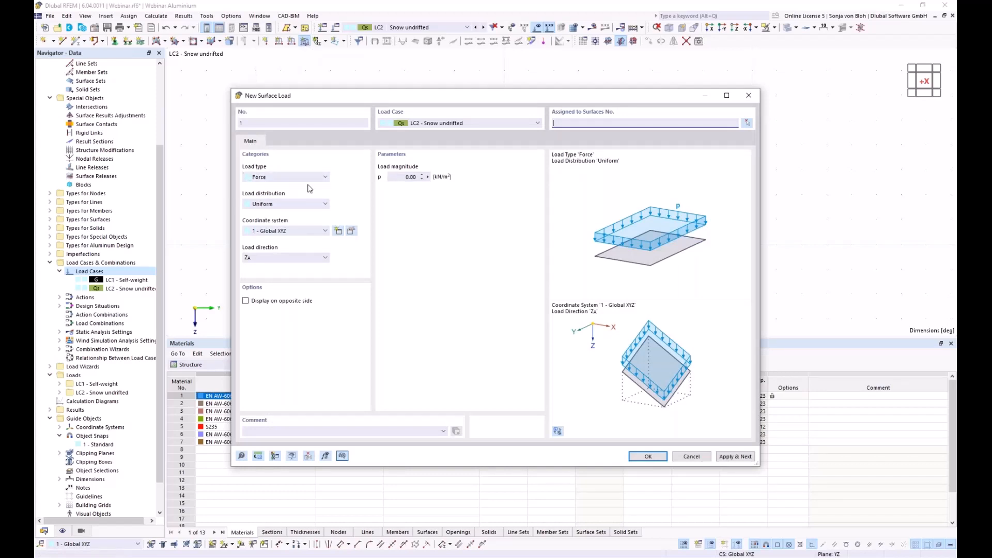
{"action": "left_click", "coordinate": [310, 258]}
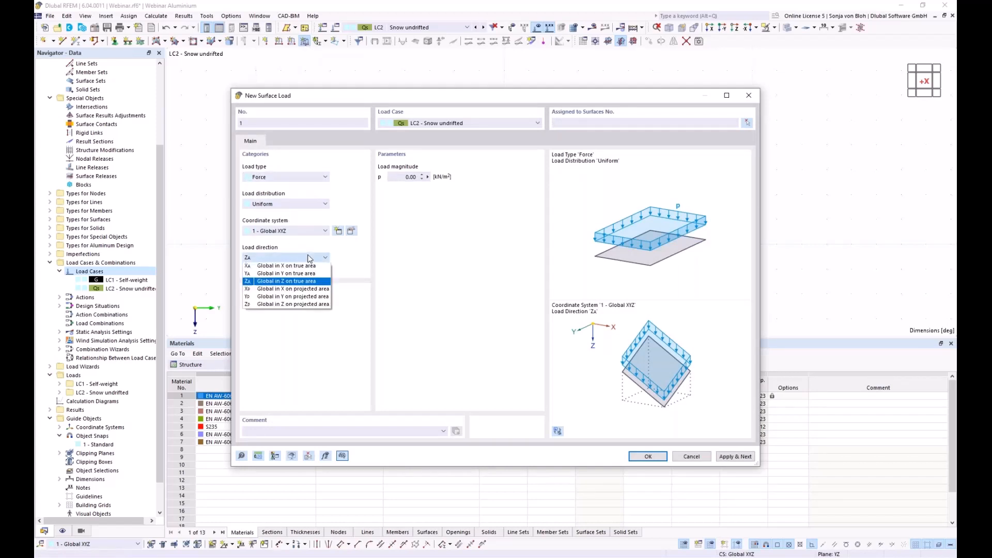
{"action": "left_click", "coordinate": [284, 305]}
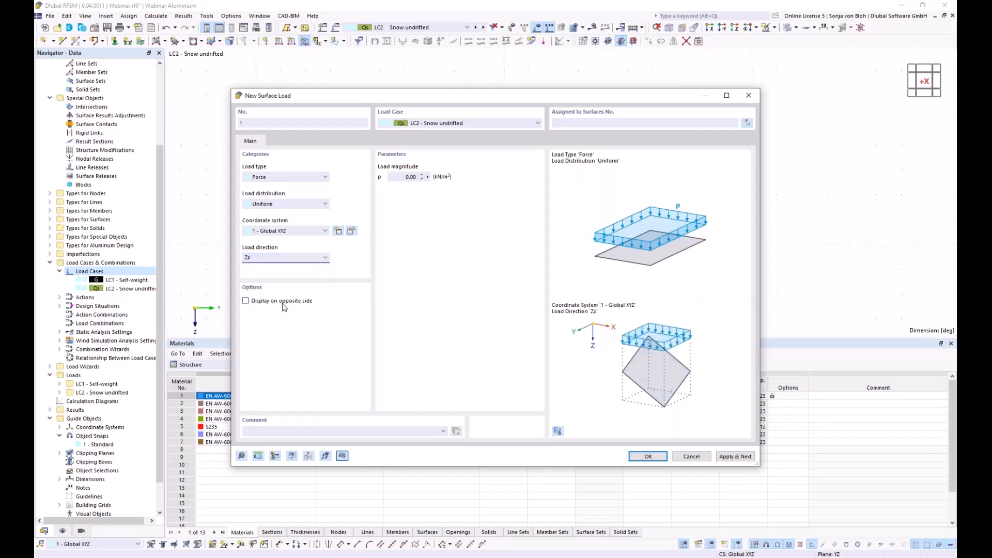
{"action": "left_click", "coordinate": [394, 178]}
{"action": "type", "text": "0,68"}
{"action": "left_click", "coordinate": [748, 123]}
{"action": "left_click_drag", "start_coordinate": [260, 58], "coordinate": [757, 222]}
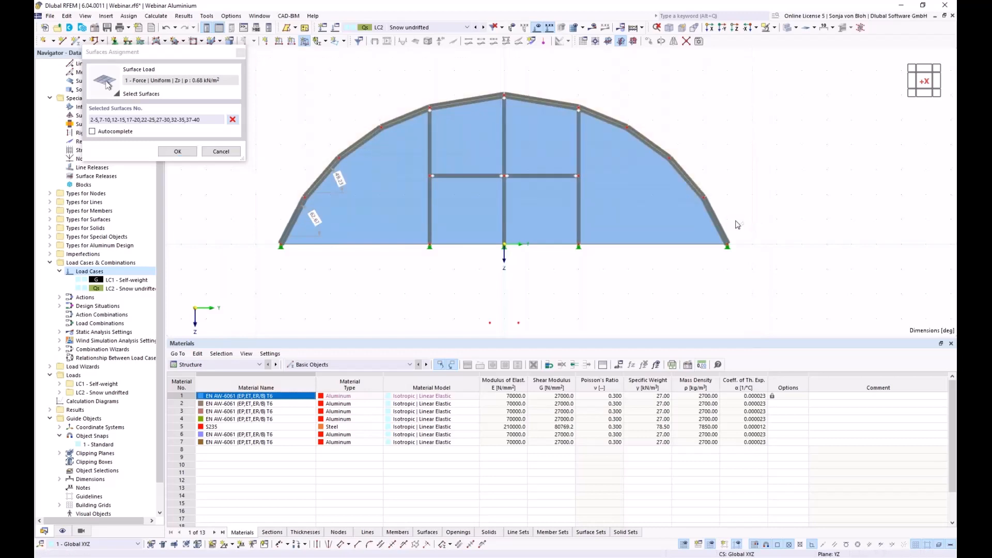
{"action": "middle_click_drag", "start_coordinate": [640, 274], "coordinate": [599, 268], "text": "ctrl"}
{"action": "scroll", "coordinate": [600, 268], "scroll_direction": "down", "scroll_amount": 1}
{"action": "left_click", "coordinate": [185, 152]}
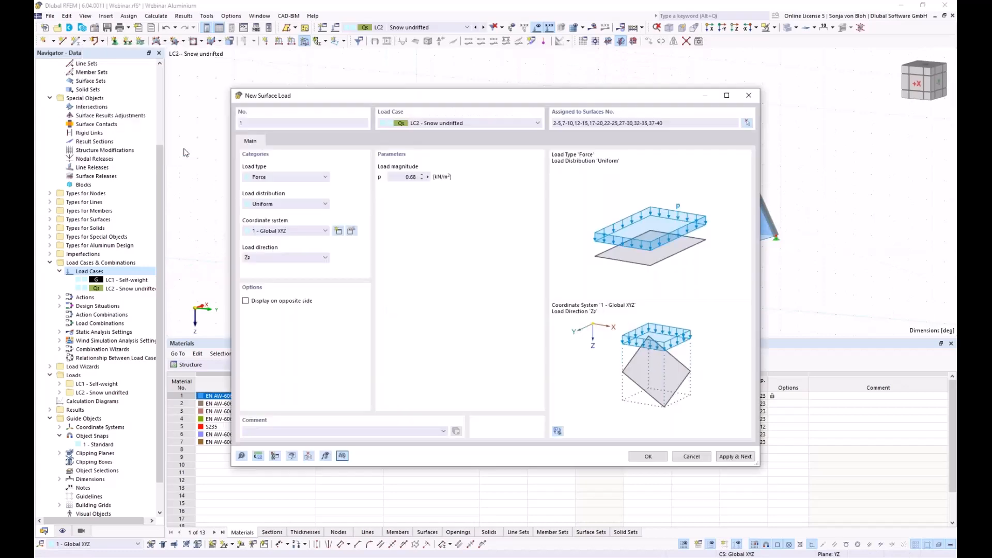
{"action": "left_click", "coordinate": [649, 456]}
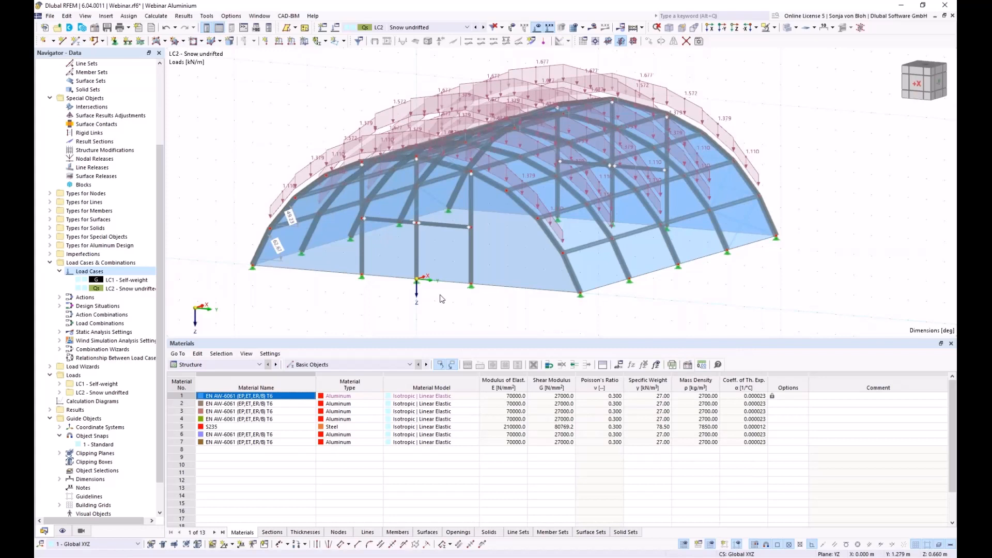
- Display the snow loads distributed from end surface 21 in the front elevation
{"action": "right_click", "coordinate": [591, 269]}
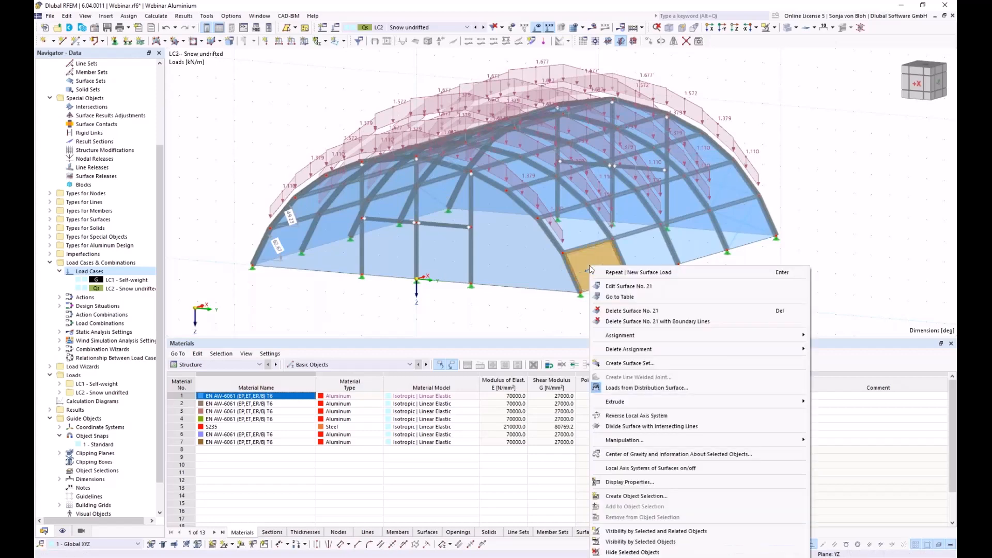
{"action": "left_click", "coordinate": [614, 389]}
{"action": "middle_click_drag", "start_coordinate": [434, 274], "coordinate": [425, 333], "text": "ctrl"}
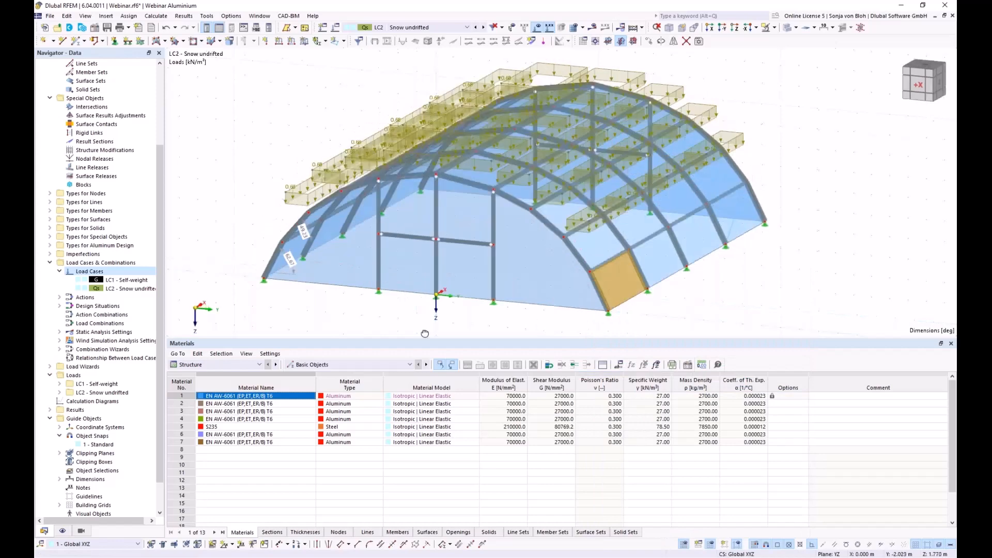
{"action": "key", "text": "ctrl+shift+x"}
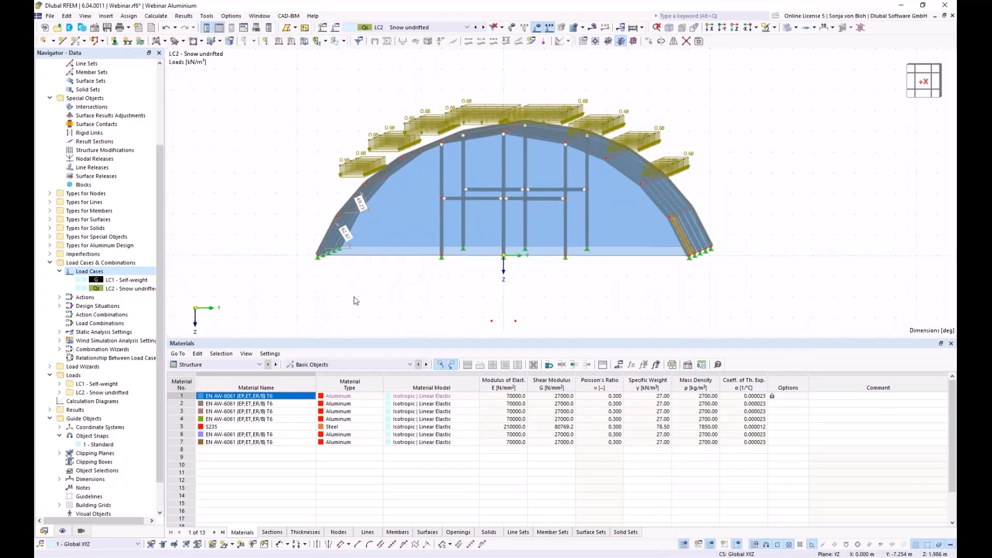
- Create load case LC3 named 'Snow drifted'
{"action": "right_click", "coordinate": [90, 272]}
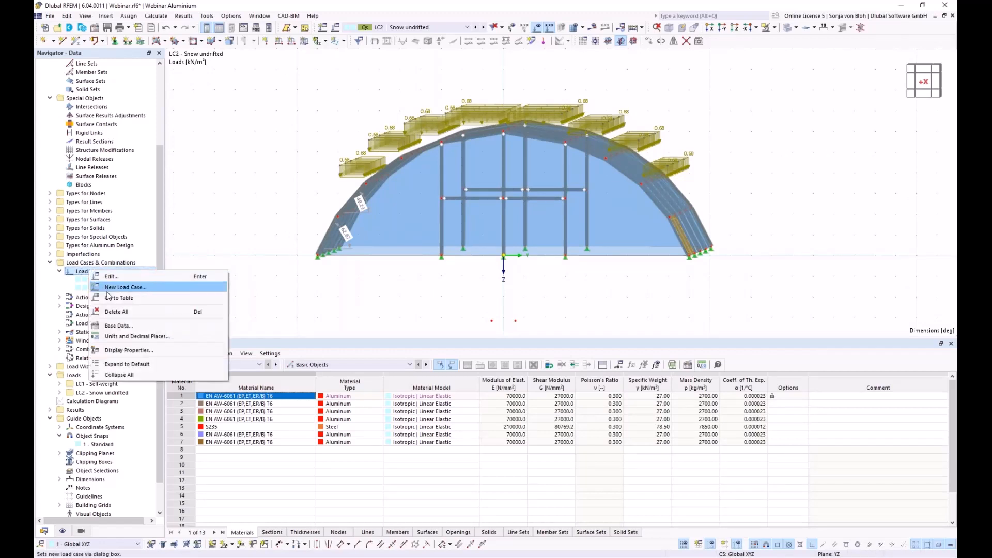
{"action": "left_click", "coordinate": [110, 287]}
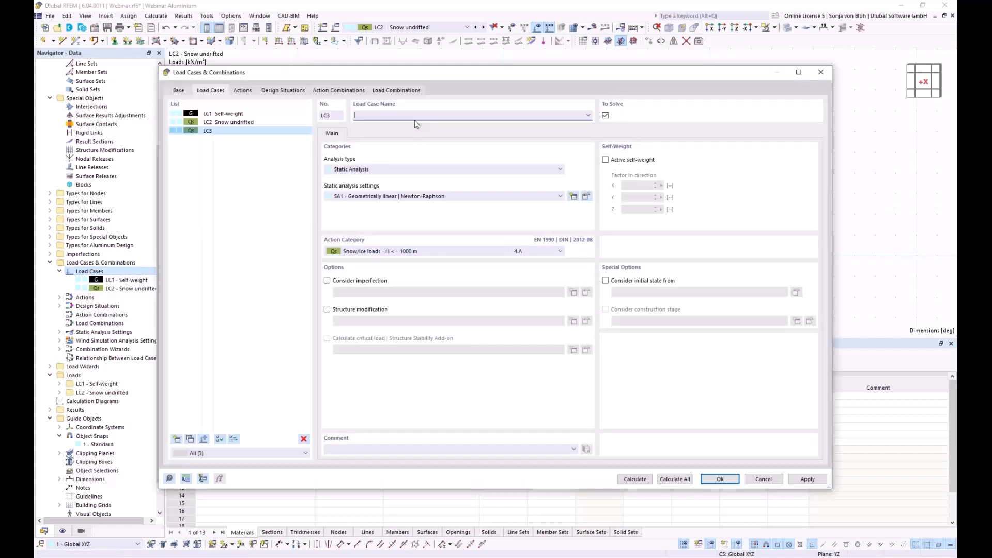
{"action": "type", "text": "Snow drifted"}
{"action": "left_click", "coordinate": [723, 482]}
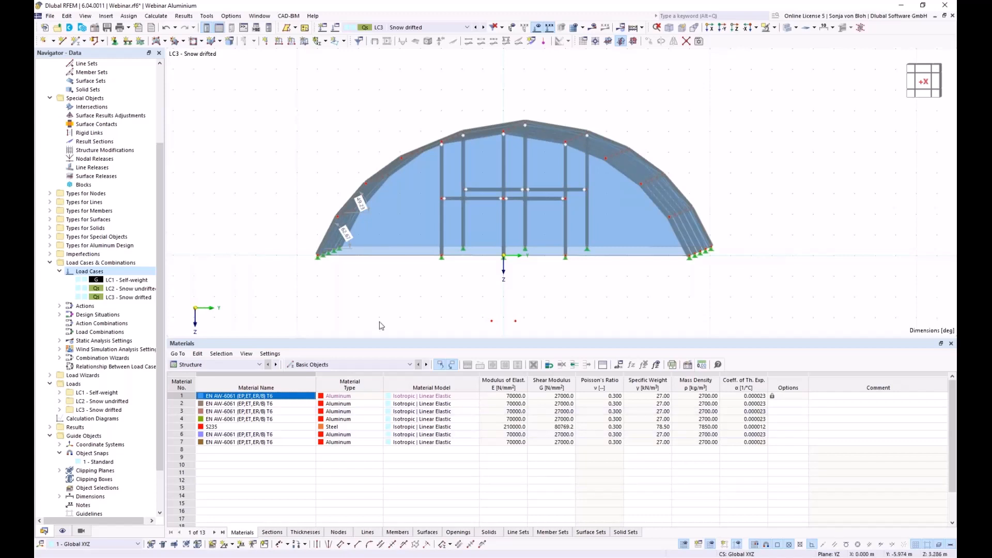
- Draw a 16.066 m line across the end arch starting from node 2
{"action": "middle_click_drag", "start_coordinate": [391, 317], "coordinate": [367, 329], "text": "ctrl"}
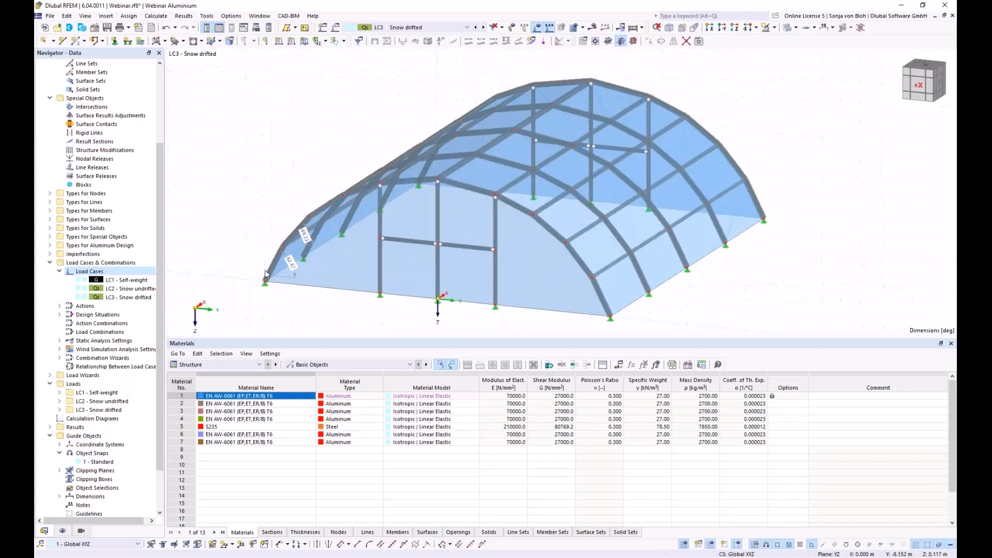
{"action": "left_click", "coordinate": [63, 41]}
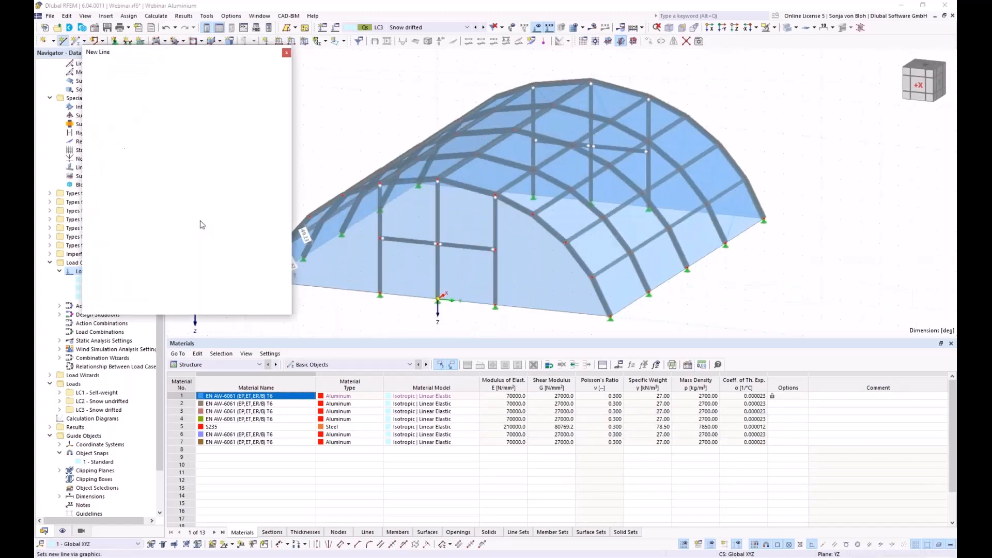
{"action": "left_click_drag", "start_coordinate": [207, 52], "coordinate": [142, 77]}
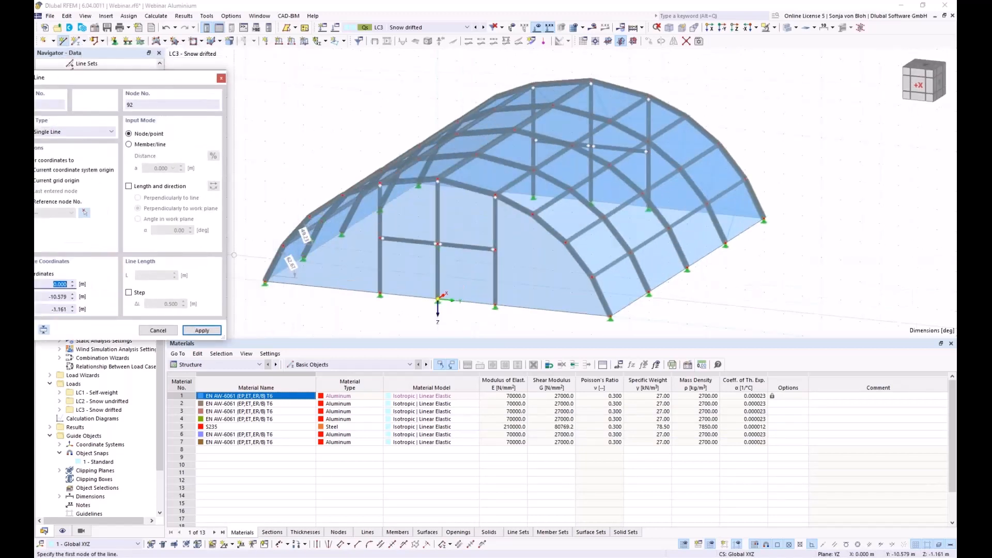
{"action": "left_click", "coordinate": [303, 233]}
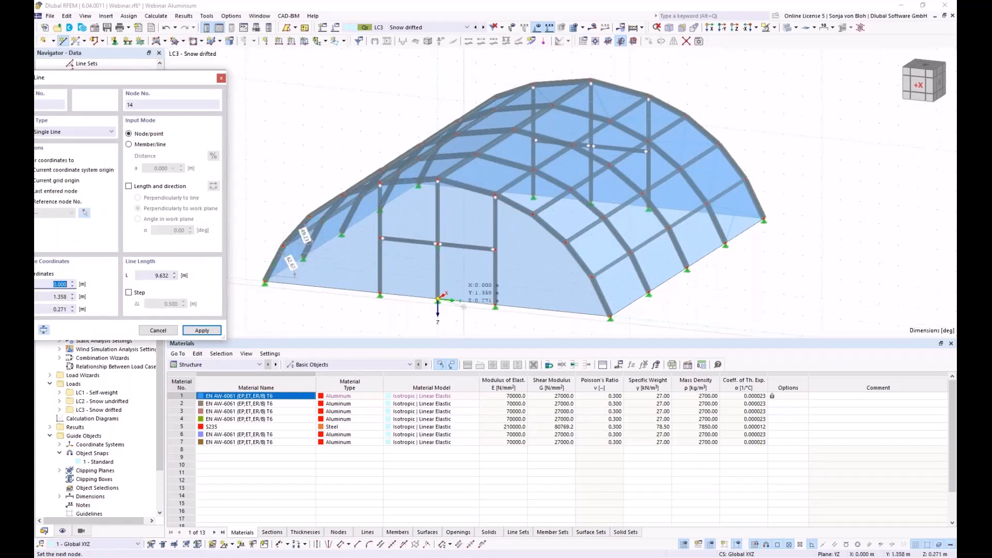
{"action": "left_click", "coordinate": [591, 278]}
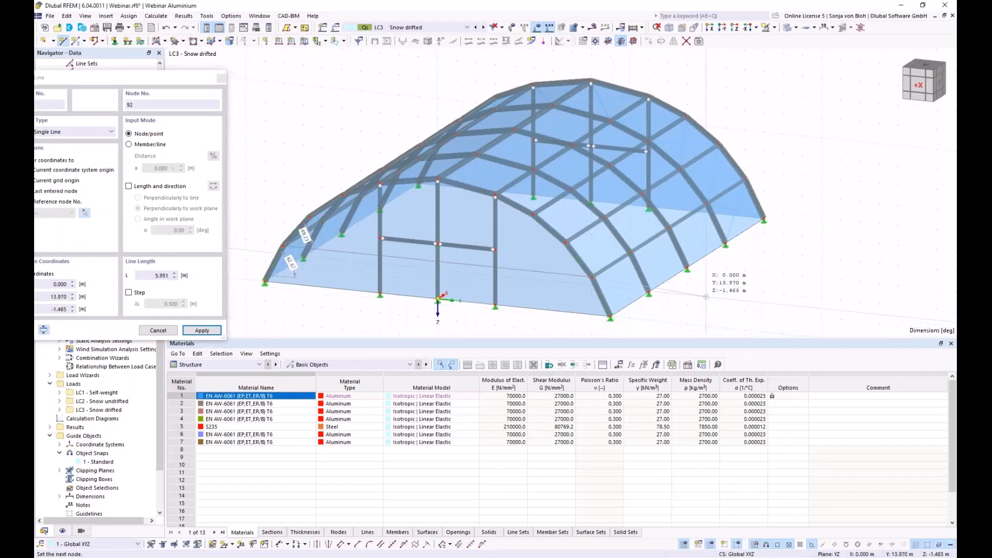
- Start a line at the right arch base node, then cancel the line input
{"action": "middle_click_drag", "start_coordinate": [770, 293], "coordinate": [509, 256], "text": "ctrl"}
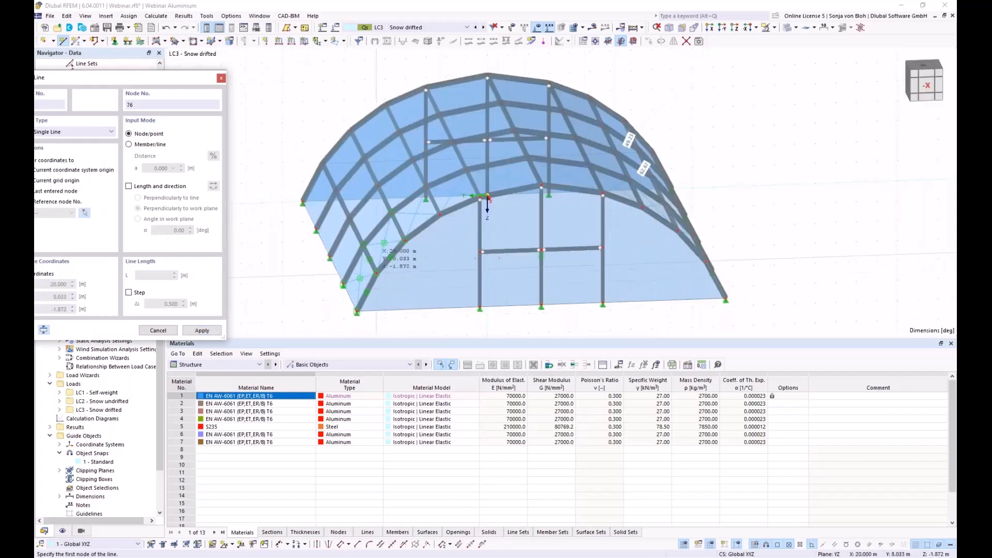
{"action": "left_click", "coordinate": [726, 299]}
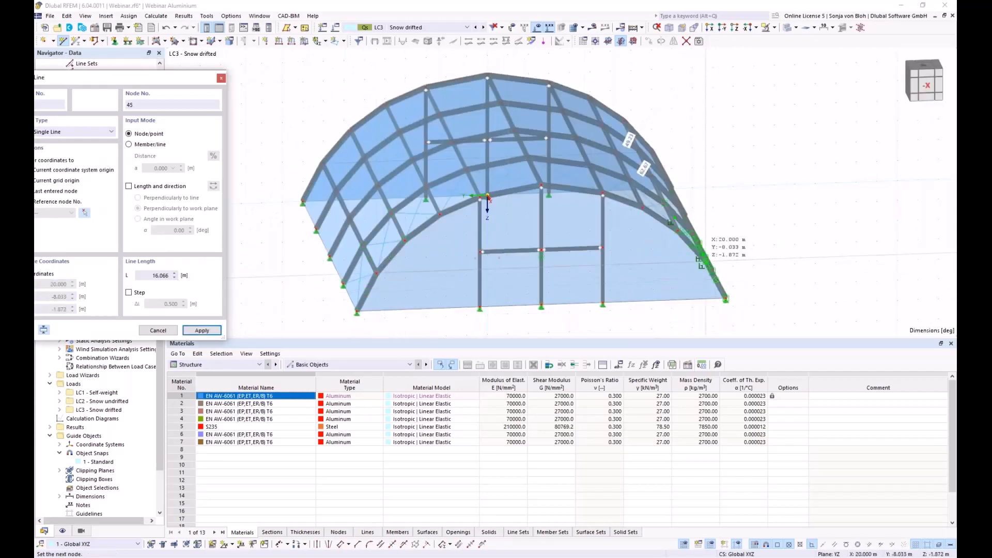
{"action": "key", "text": "Escape"}
{"action": "key", "text": "Escape"}
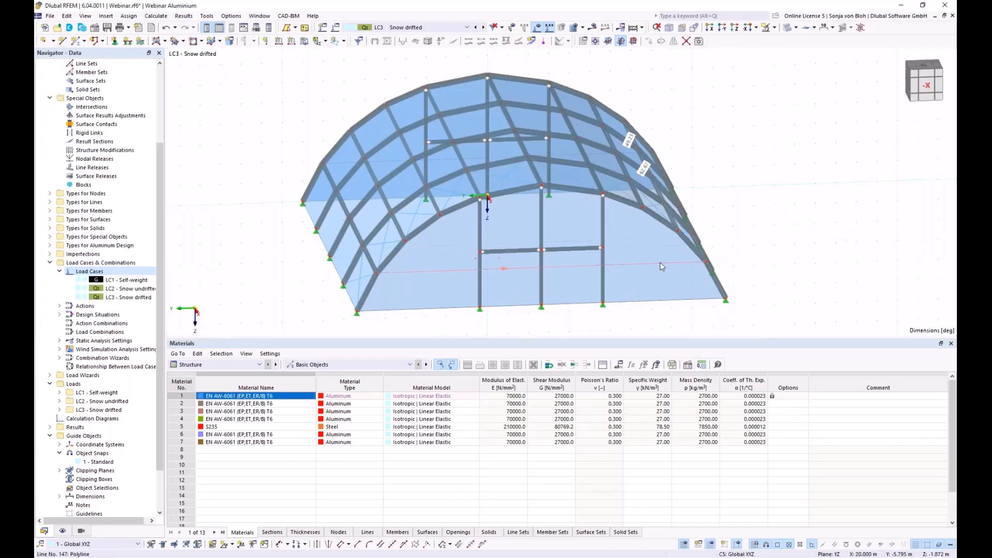
{"action": "middle_click_drag", "start_coordinate": [320, 266], "coordinate": [470, 267], "text": "ctrl"}
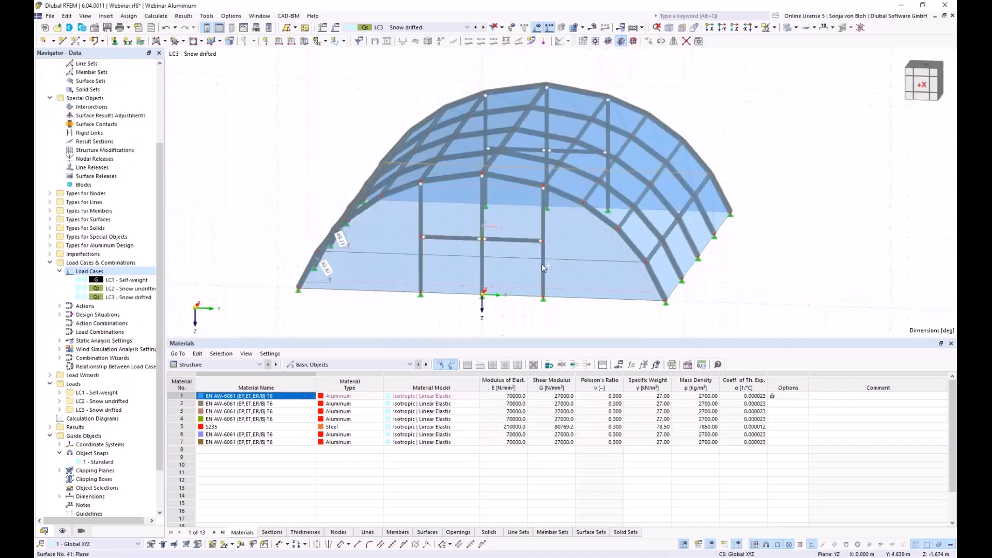
- Divide lines 146 and 147 with 3 intermediate nodes each
{"action": "right_click", "coordinate": [394, 255]}
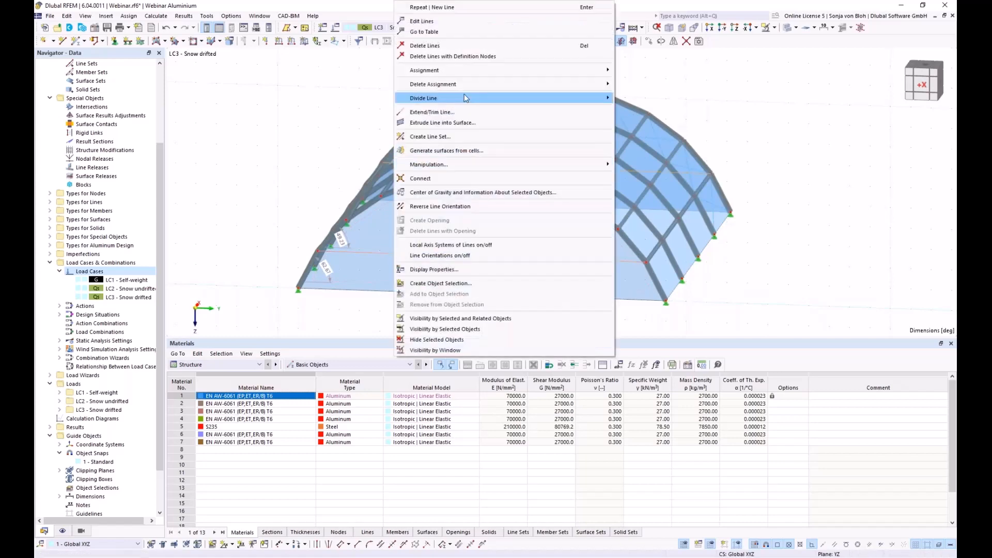
{"action": "mouse_move", "coordinate": [464, 96]}
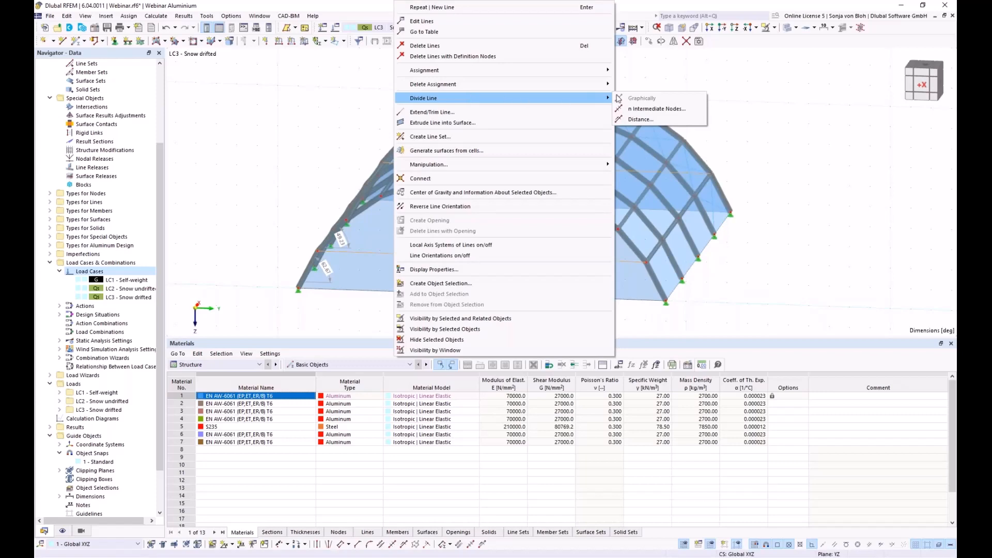
{"action": "left_click", "coordinate": [653, 109]}
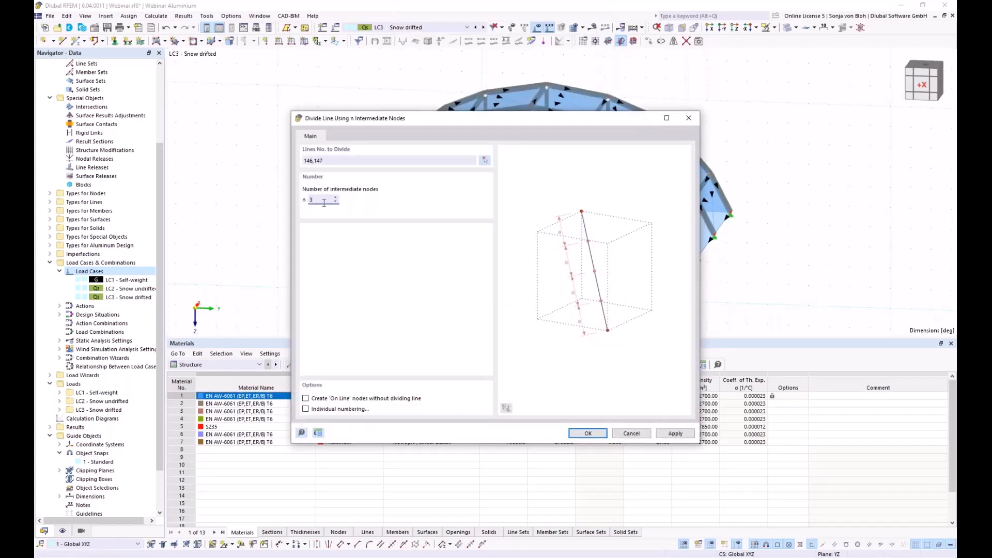
{"action": "left_click", "coordinate": [577, 431]}
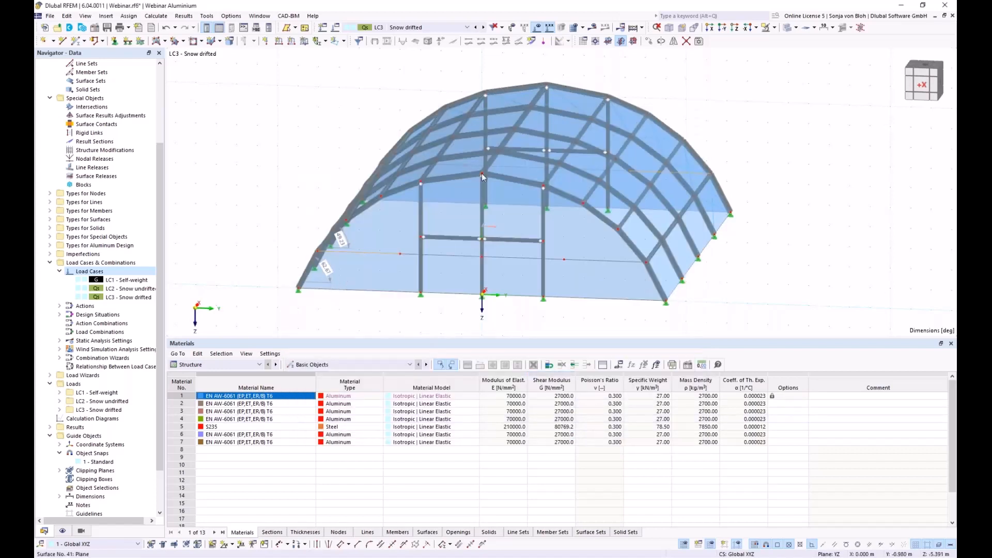
{"action": "left_click", "coordinate": [710, 28]}
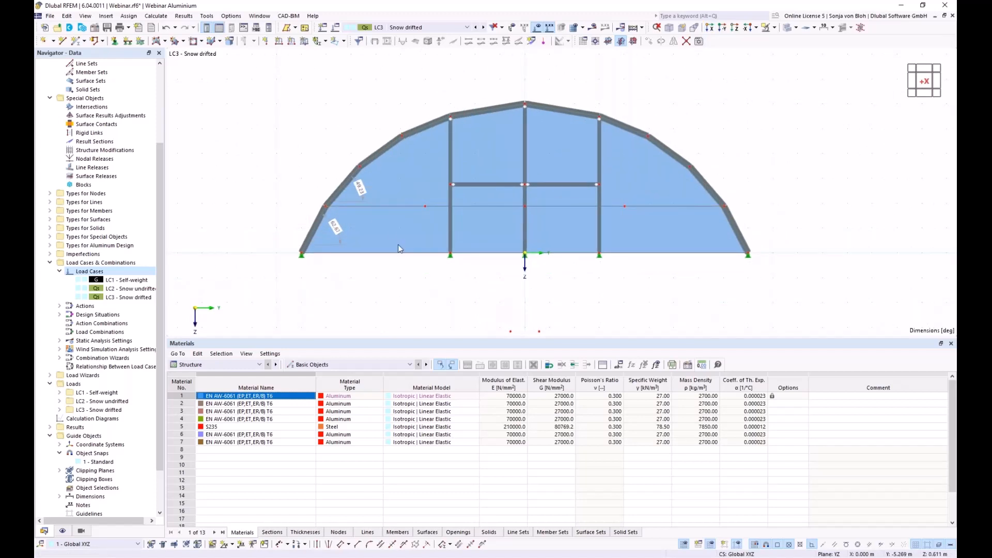
- Start a free rectangular load, linear in Y, direction ZP, with p2 = 1.7 kN/m²
{"action": "left_click", "coordinate": [107, 17]}
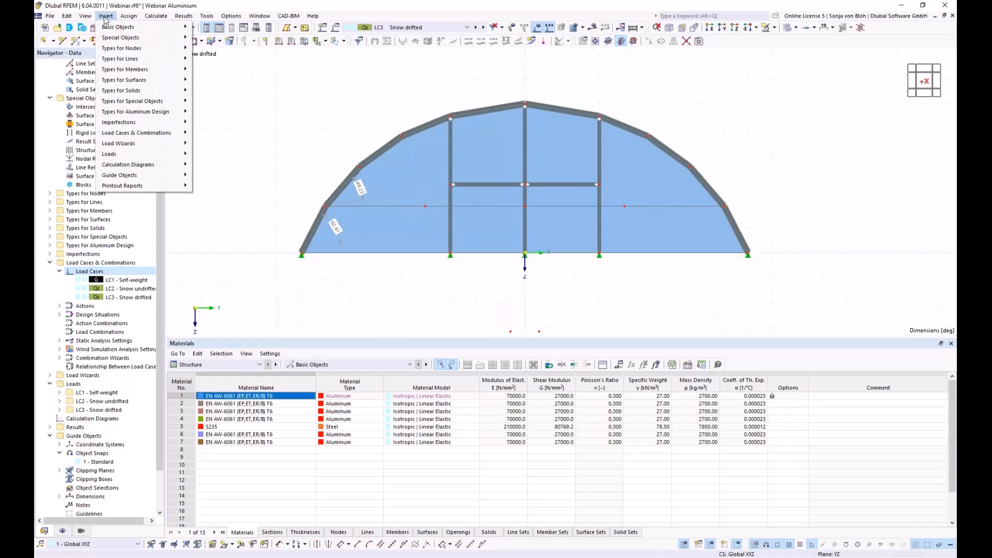
{"action": "mouse_move", "coordinate": [135, 155]}
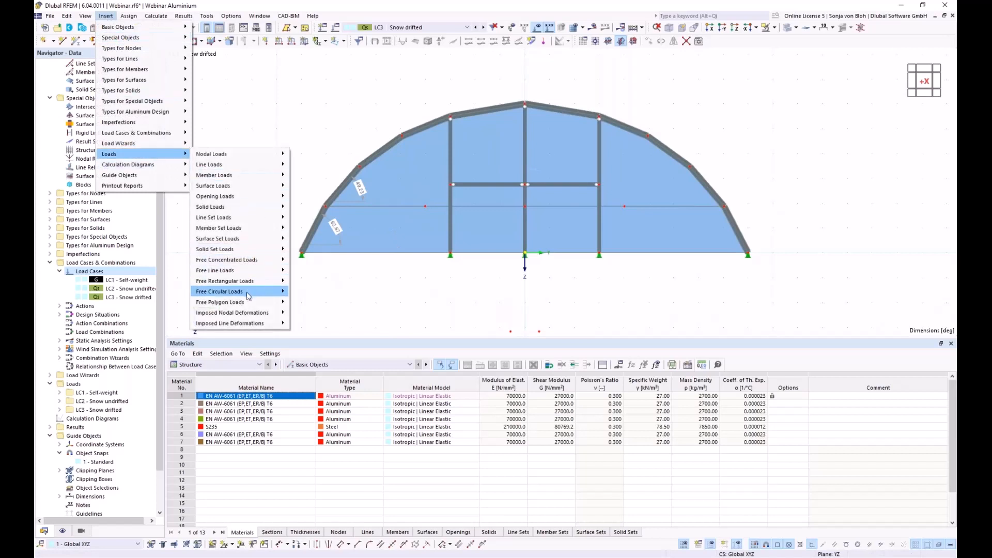
{"action": "mouse_move", "coordinate": [269, 282]}
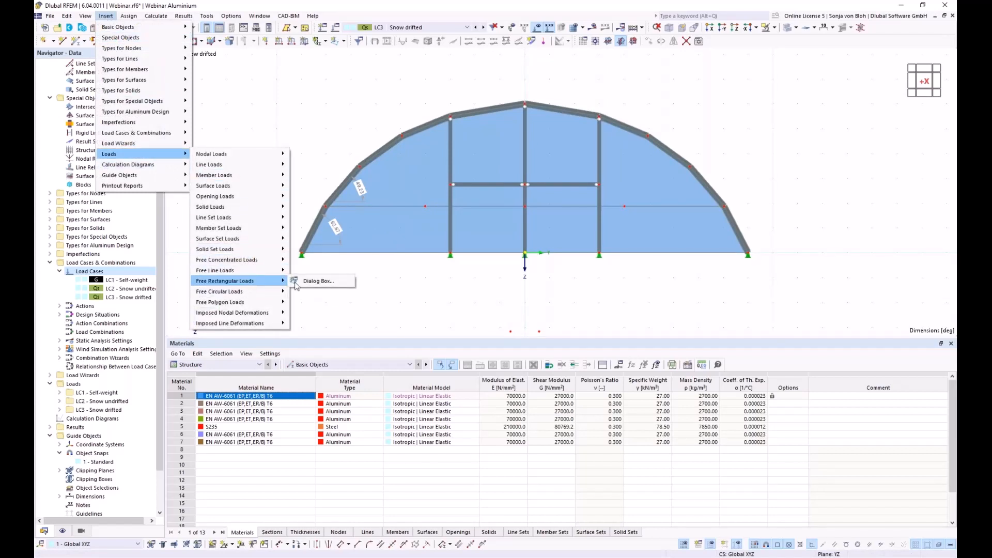
{"action": "left_click", "coordinate": [310, 282]}
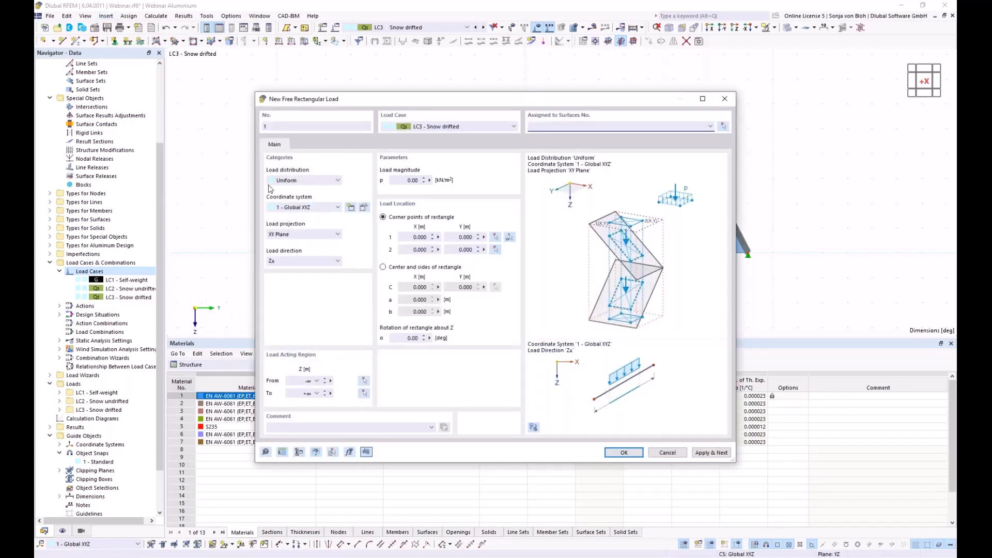
{"action": "left_click", "coordinate": [324, 181]}
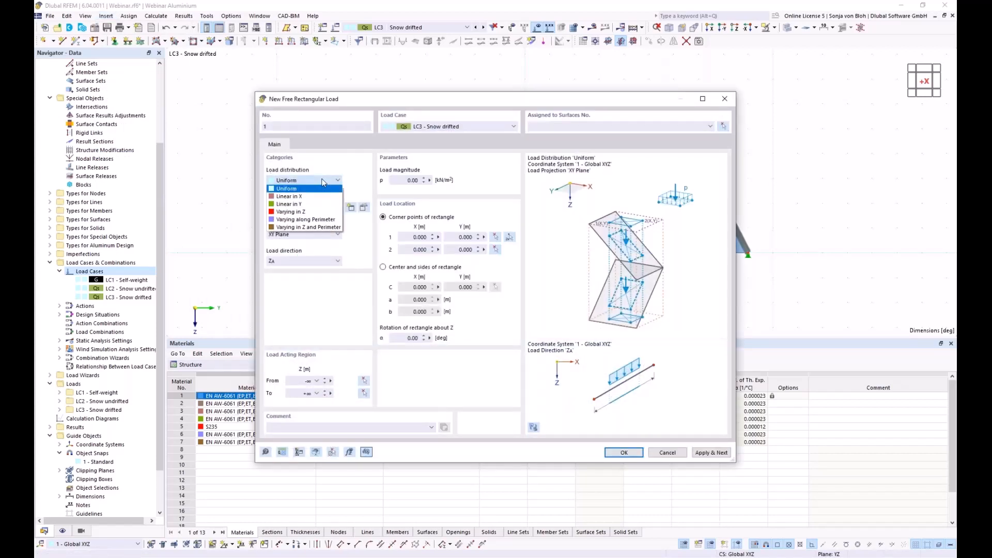
{"action": "left_click", "coordinate": [292, 204]}
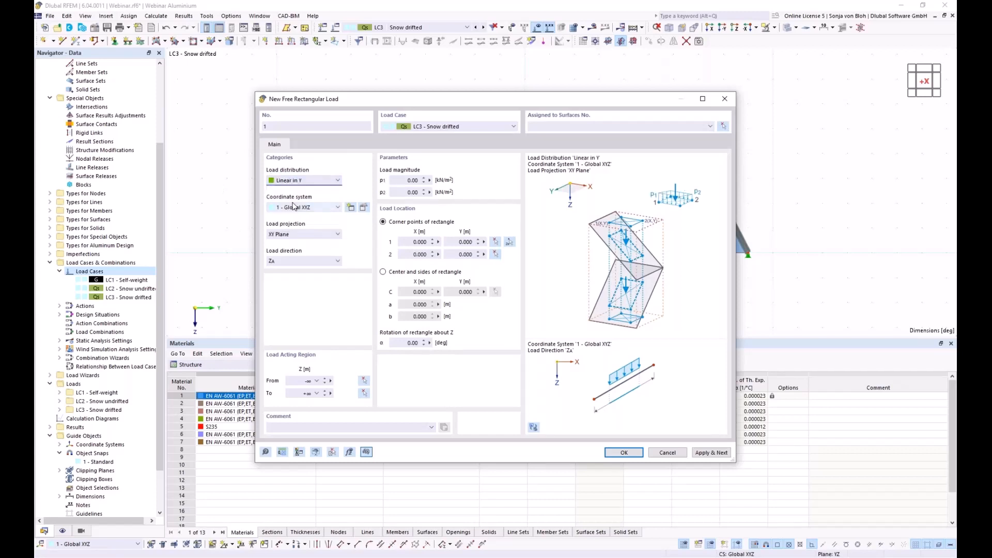
{"action": "left_click", "coordinate": [311, 261]}
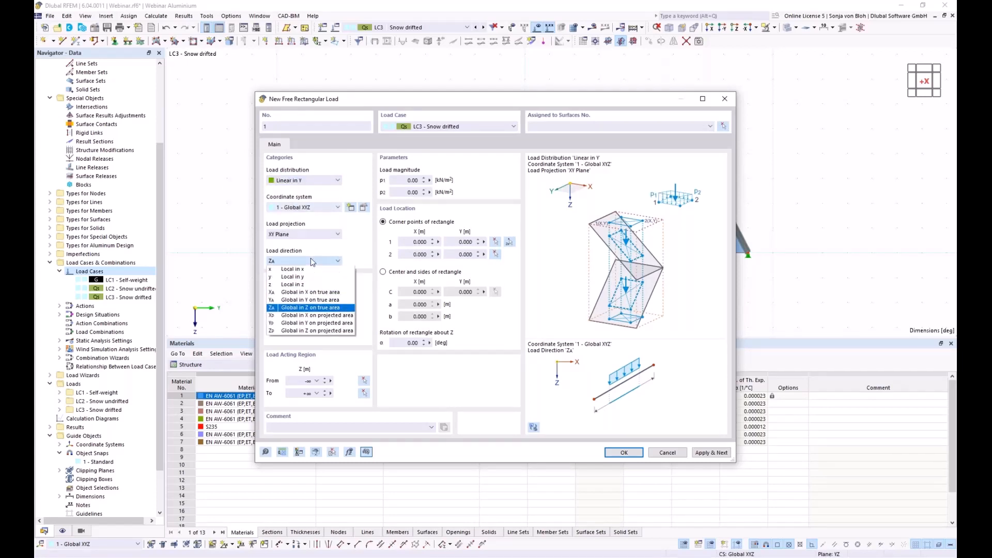
{"action": "left_click", "coordinate": [310, 330]}
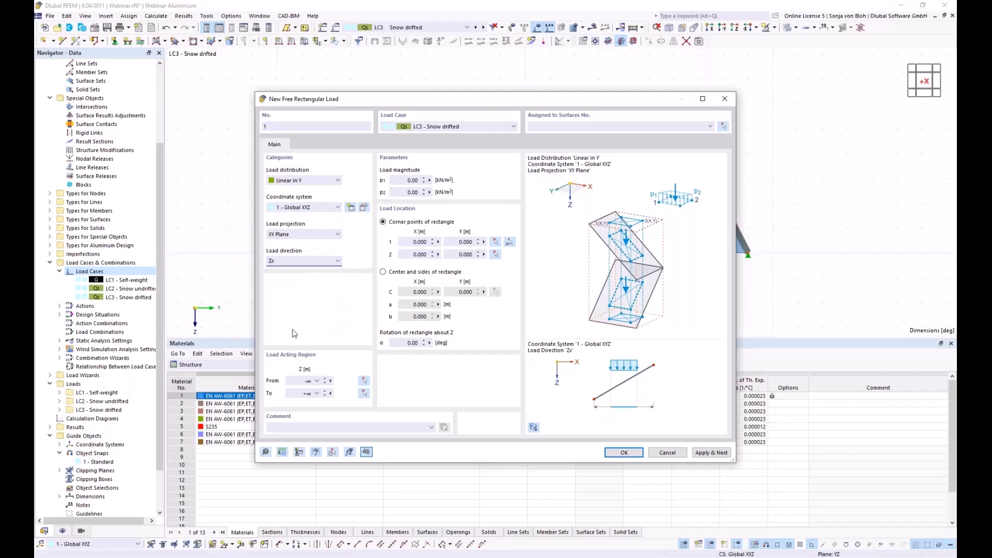
{"action": "left_click", "coordinate": [401, 192]}
{"action": "type", "text": "1,7"}
- Place load 1 between Y −8.033 and −4.016 m on surfaces 2-4, 7-9, 12-14, 17-19
{"action": "left_click", "coordinate": [509, 242]}
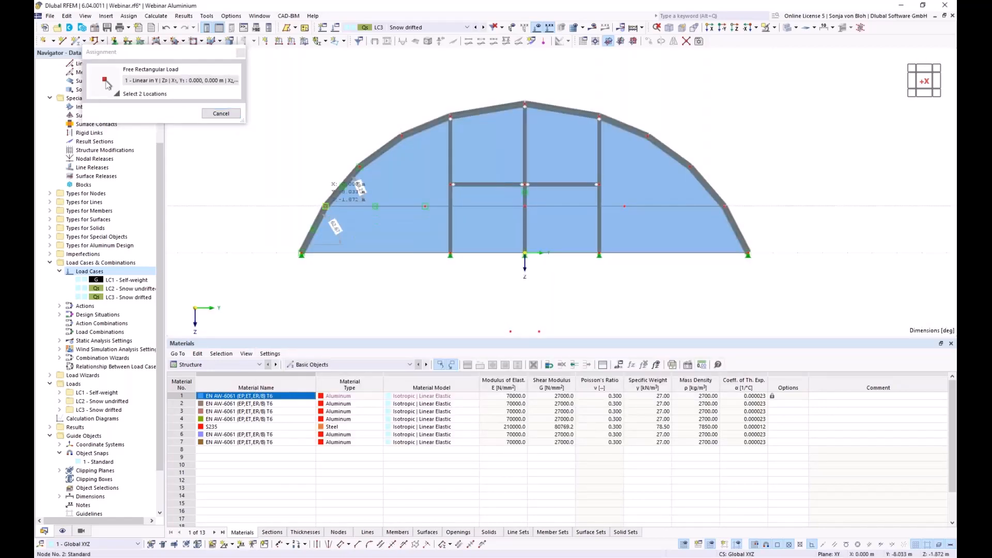
{"action": "middle_click_drag", "start_coordinate": [480, 261], "coordinate": [405, 314], "text": "ctrl"}
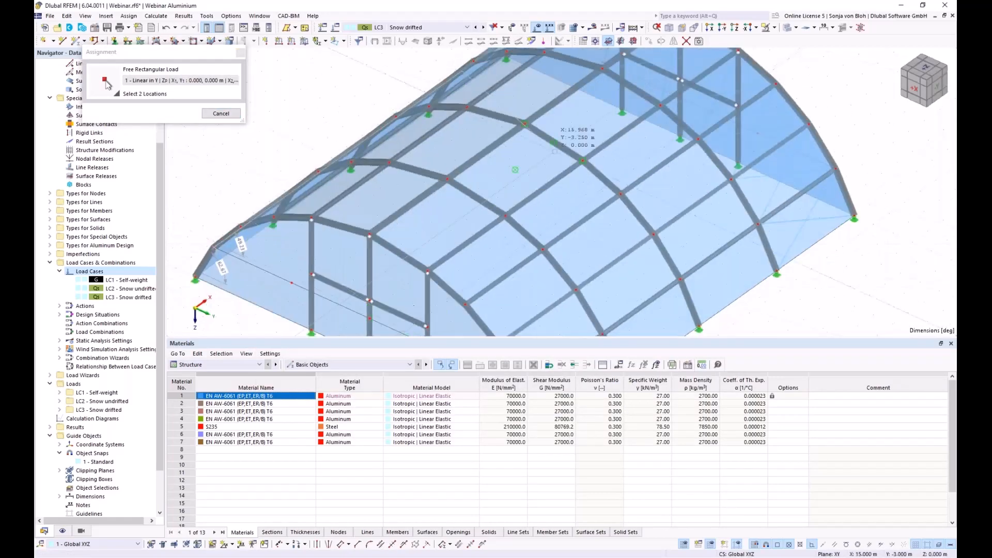
{"action": "left_click", "coordinate": [576, 83]}
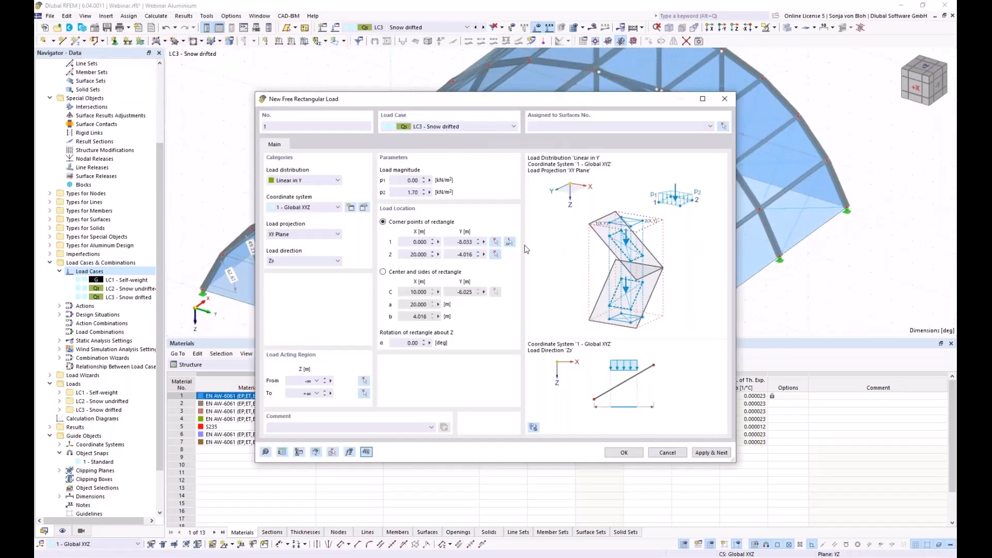
{"action": "left_click", "coordinate": [724, 127]}
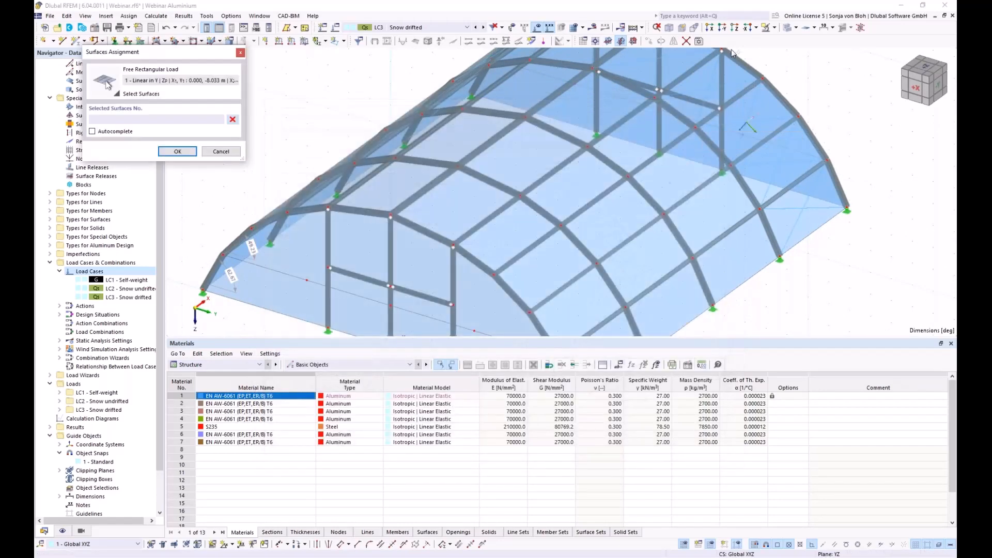
{"action": "left_click", "coordinate": [710, 28]}
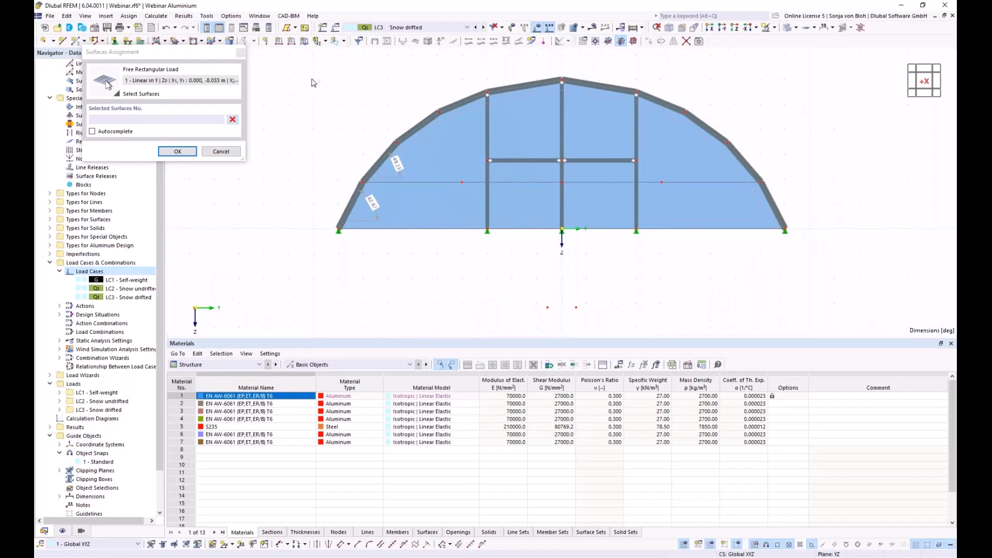
{"action": "left_click_drag", "start_coordinate": [303, 71], "coordinate": [476, 194]}
{"action": "left_click", "coordinate": [232, 119]}
{"action": "left_click_drag", "start_coordinate": [319, 65], "coordinate": [507, 191]}
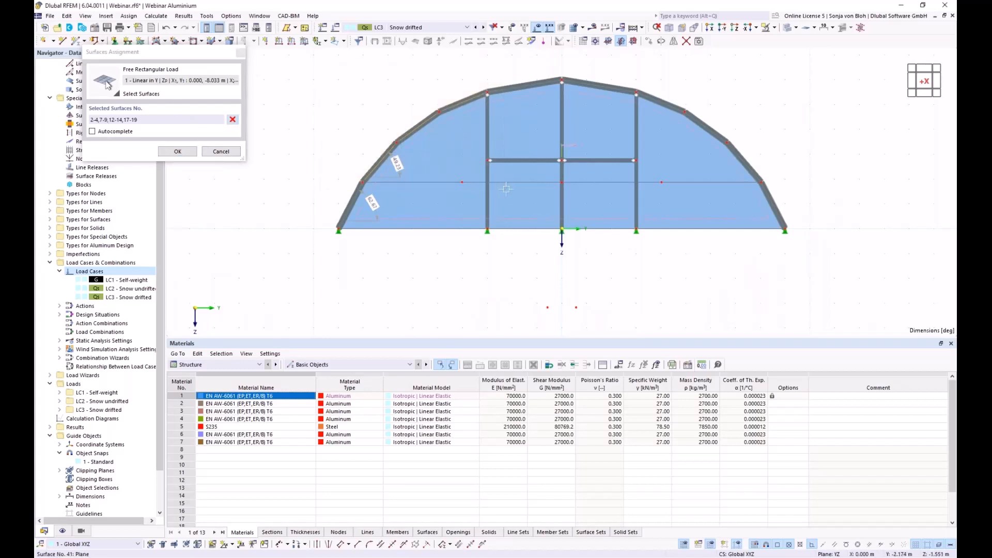
{"action": "left_click", "coordinate": [177, 151]}
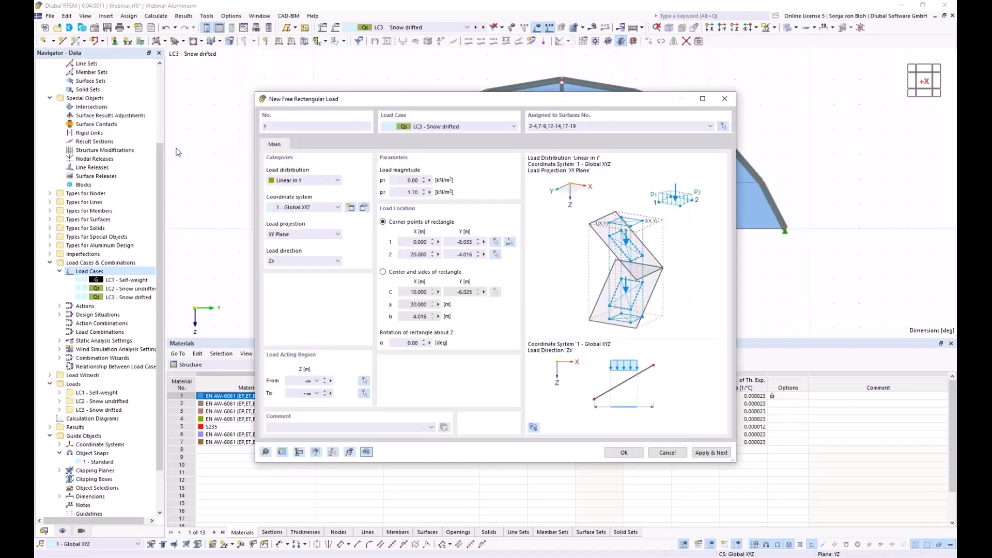
- Create load 1 and start load 2 with p1 set to 1.70 kN/m²
{"action": "left_click", "coordinate": [720, 453]}
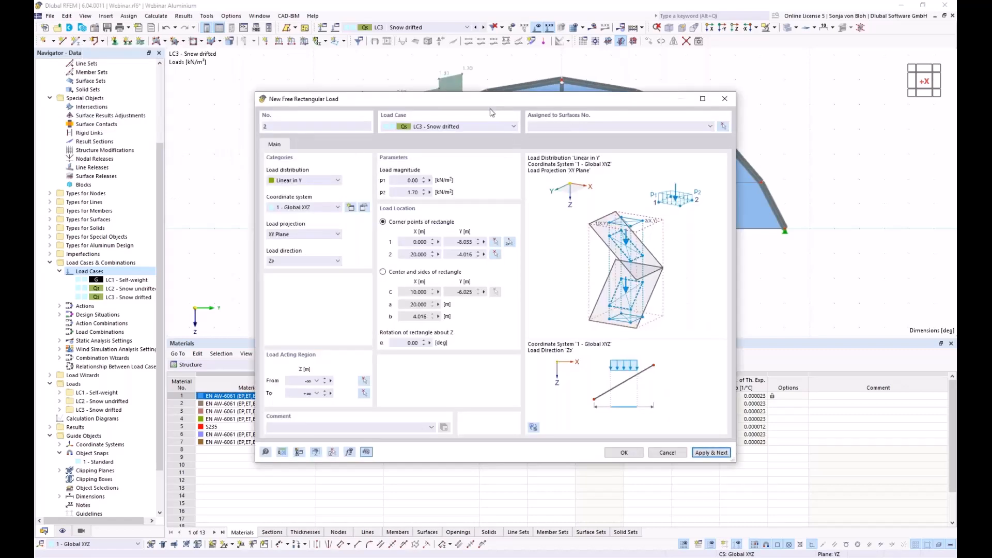
{"action": "left_click_drag", "start_coordinate": [496, 104], "coordinate": [489, 291]}
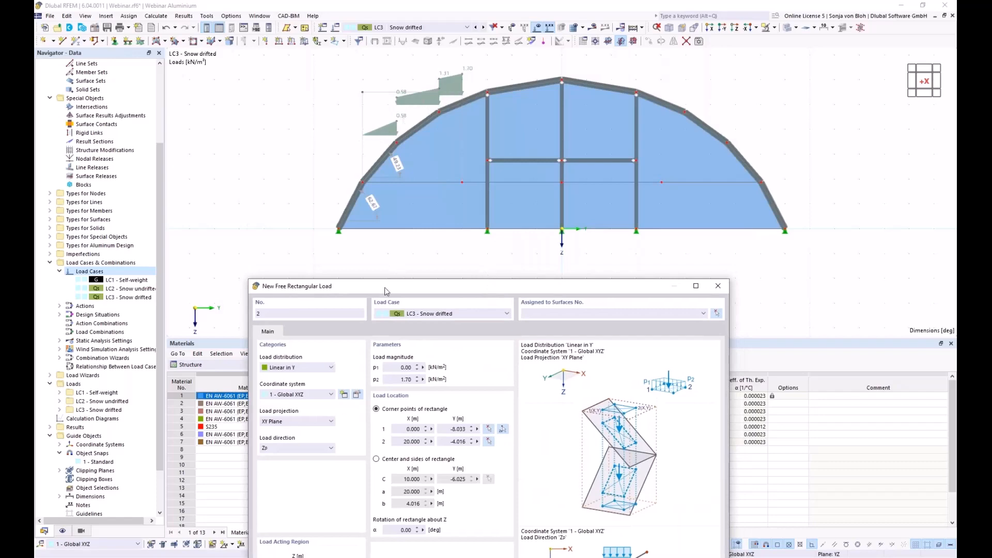
{"action": "left_click_drag", "start_coordinate": [385, 287], "coordinate": [413, 212]}
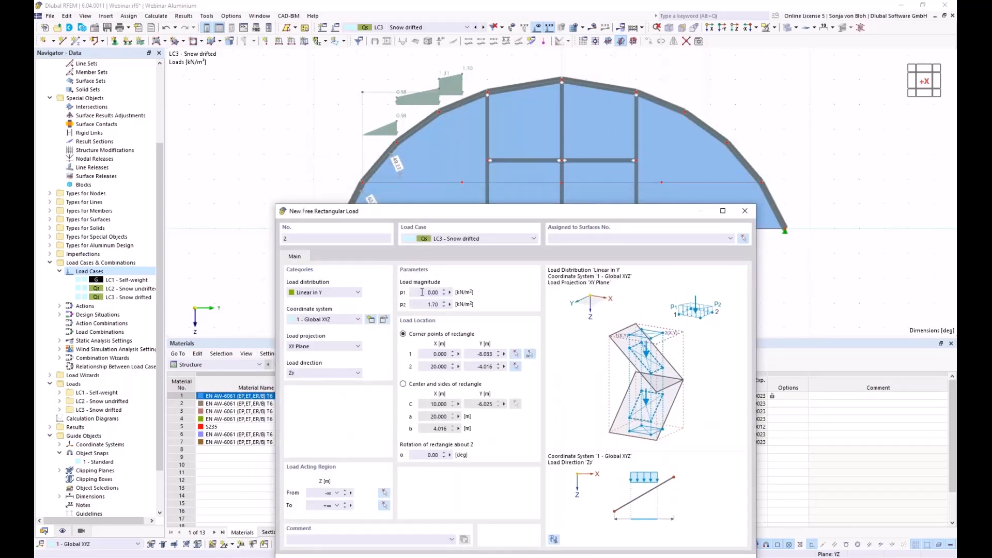
{"action": "left_click", "coordinate": [422, 292]}
{"action": "type", "text": "1.7"}
{"action": "left_click", "coordinate": [428, 304]}
- Place load 2 between Y −4.016 and 0 m on surfaces 4,5,9,10,14,15,19,20
{"action": "left_click", "coordinate": [533, 355]}
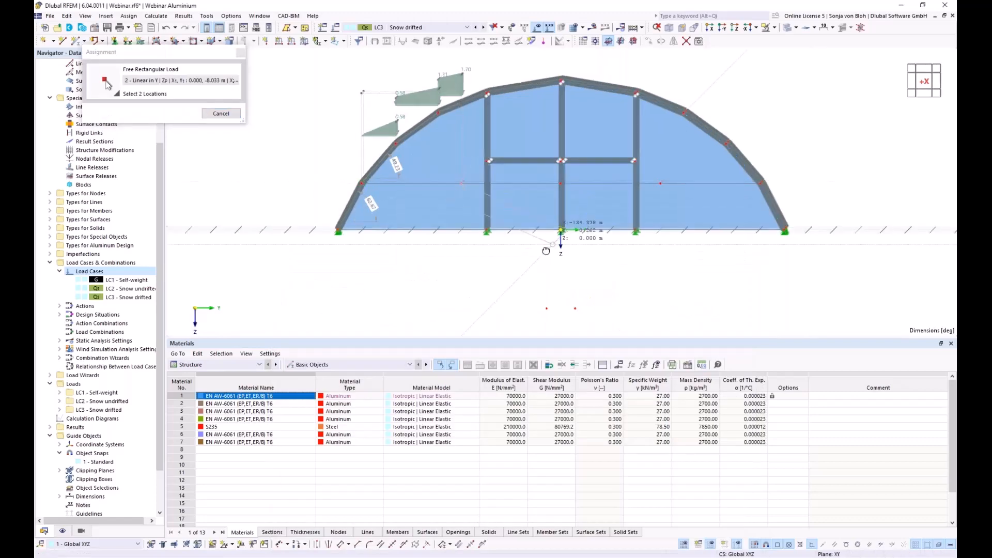
{"action": "middle_click_drag", "start_coordinate": [546, 251], "coordinate": [447, 304], "text": "ctrl"}
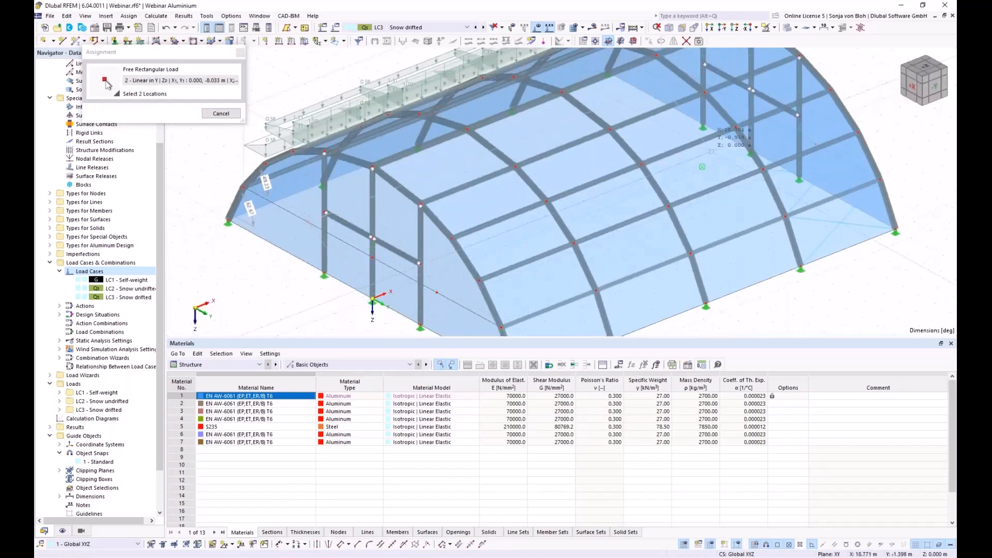
{"action": "left_click", "coordinate": [751, 154]}
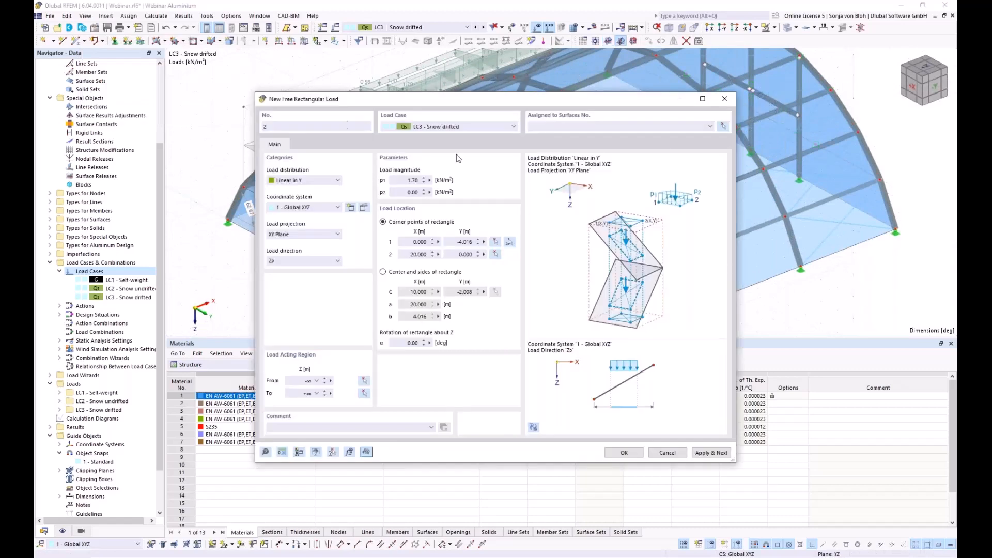
{"action": "left_click", "coordinate": [724, 127]}
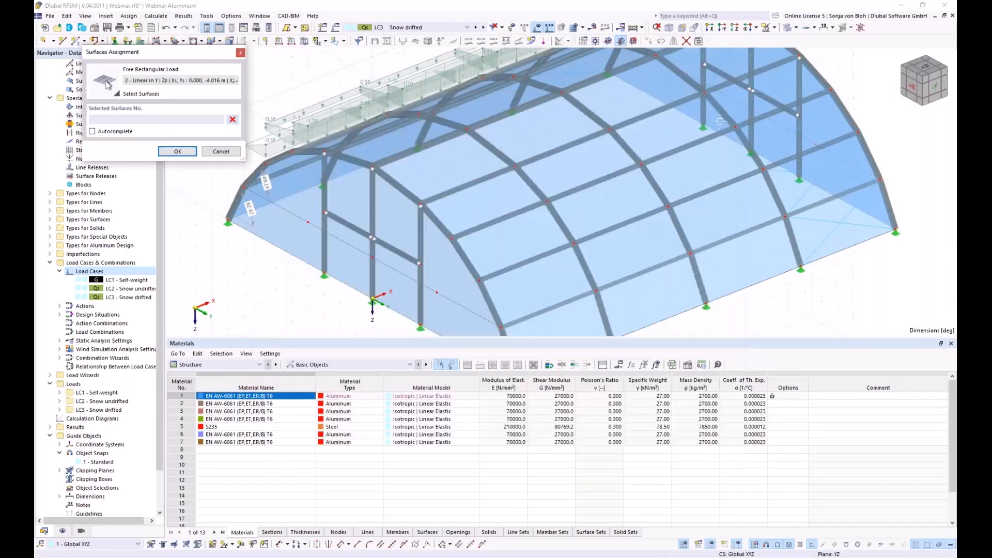
{"action": "left_click", "coordinate": [699, 43]}
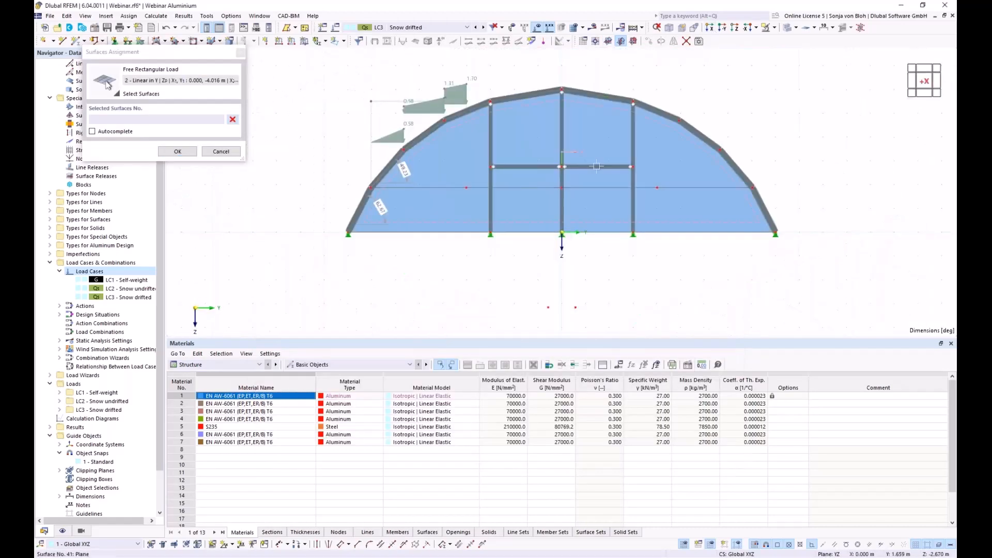
{"action": "left_click_drag", "start_coordinate": [465, 67], "coordinate": [588, 140]}
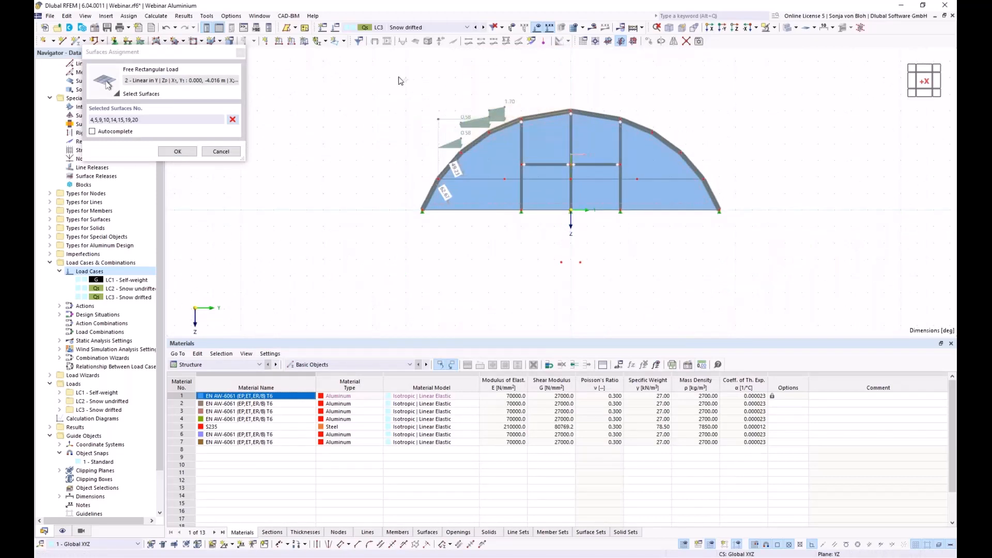
{"action": "left_click", "coordinate": [177, 151]}
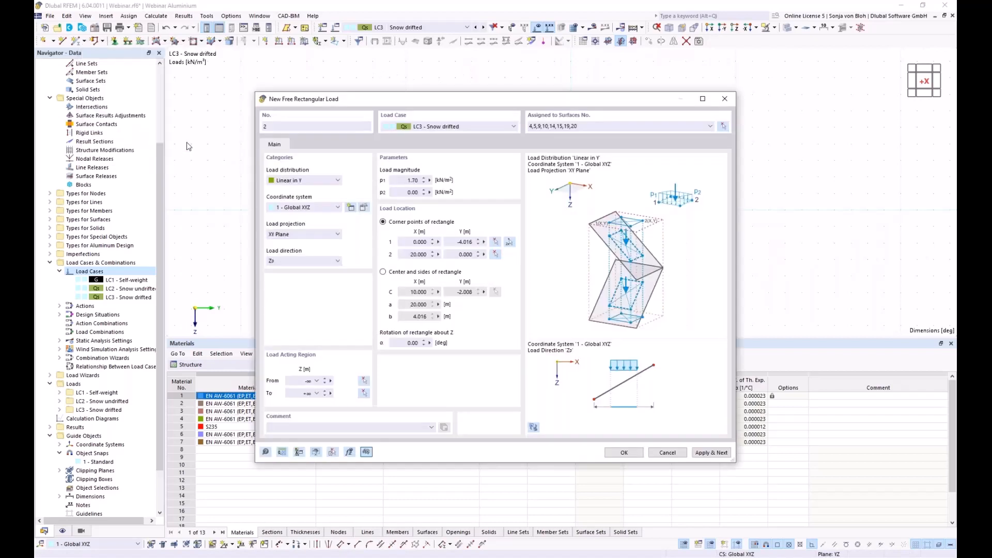
- Save load 2 and start load 3 rising from 0.00 to 0.85 kN/m² between two picked roof corners
{"action": "left_click", "coordinate": [711, 452]}
{"action": "left_click_drag", "start_coordinate": [471, 101], "coordinate": [231, 54]}
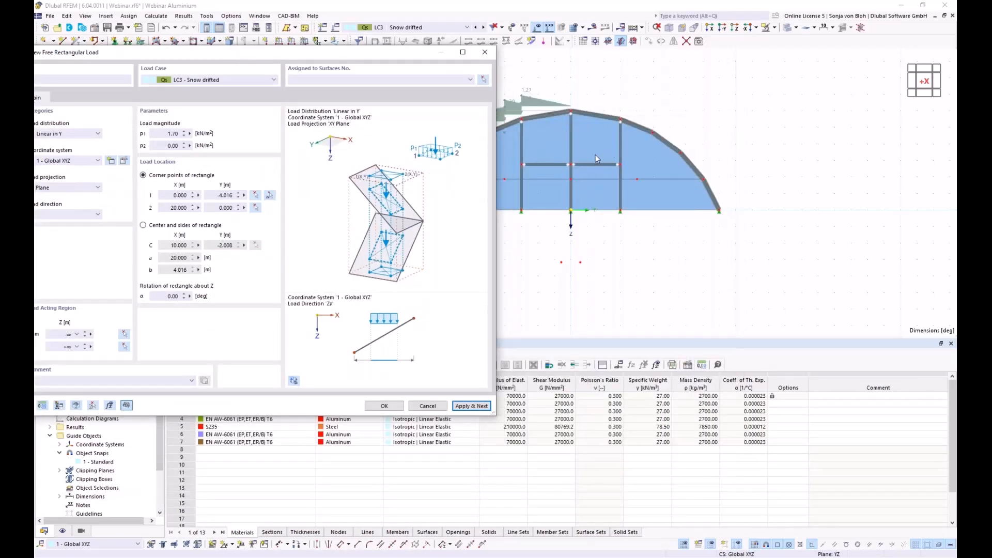
{"action": "double_click", "coordinate": [173, 134]}
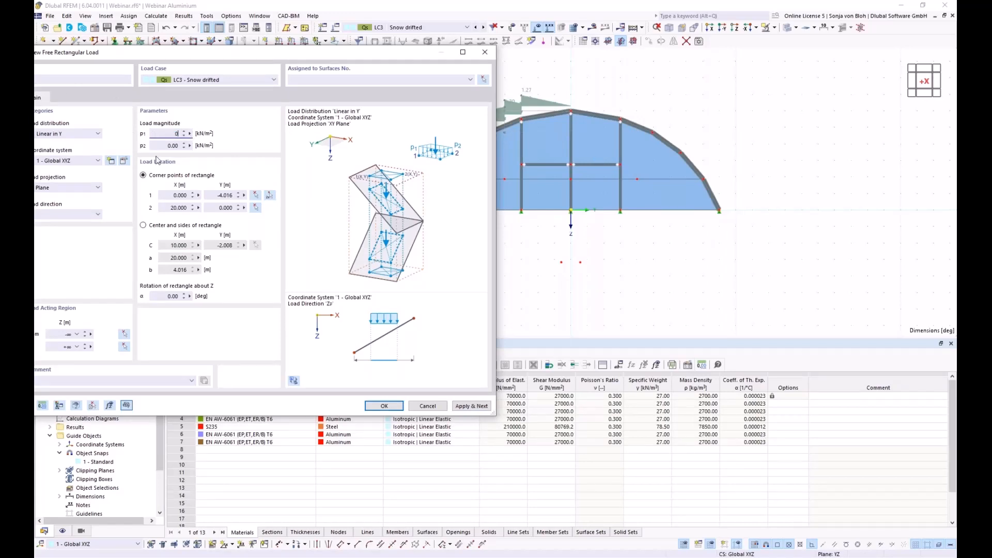
{"action": "key", "text": "Tab"}
{"action": "left_click", "coordinate": [270, 196]}
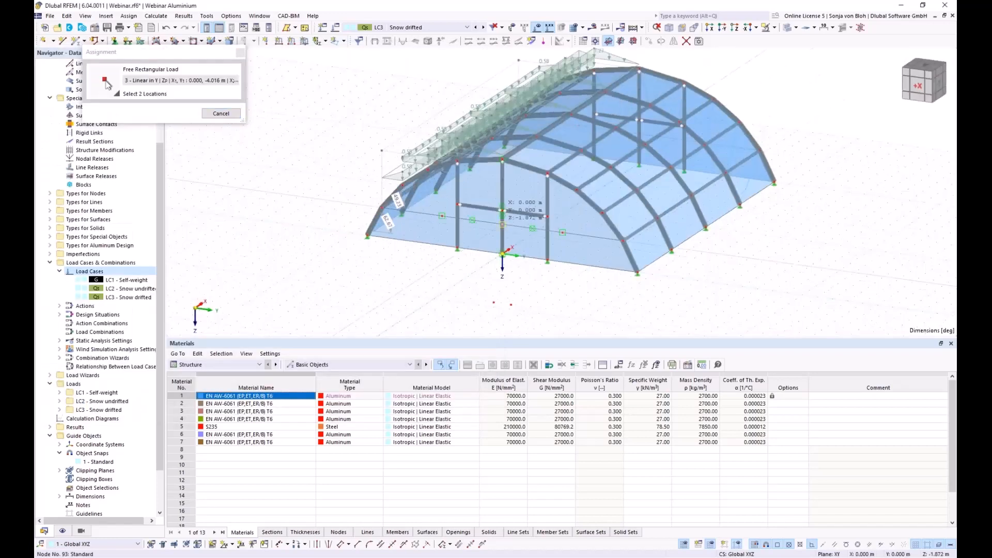
{"action": "left_click", "coordinate": [705, 145]}
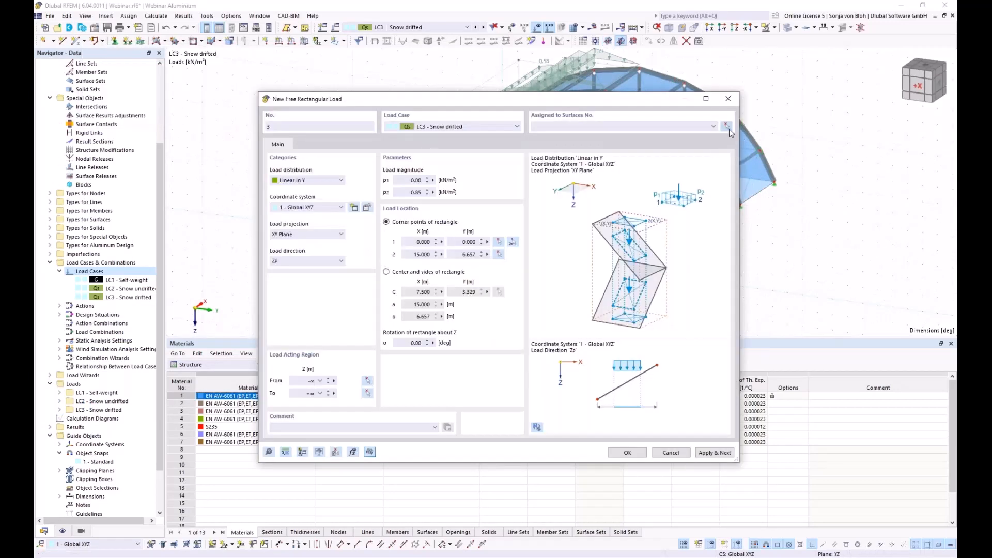
- Assign load 3 to surfaces 24,25,29,30,34,35,39,40 by window-selecting them in the X view
{"action": "left_click", "coordinate": [728, 127]}
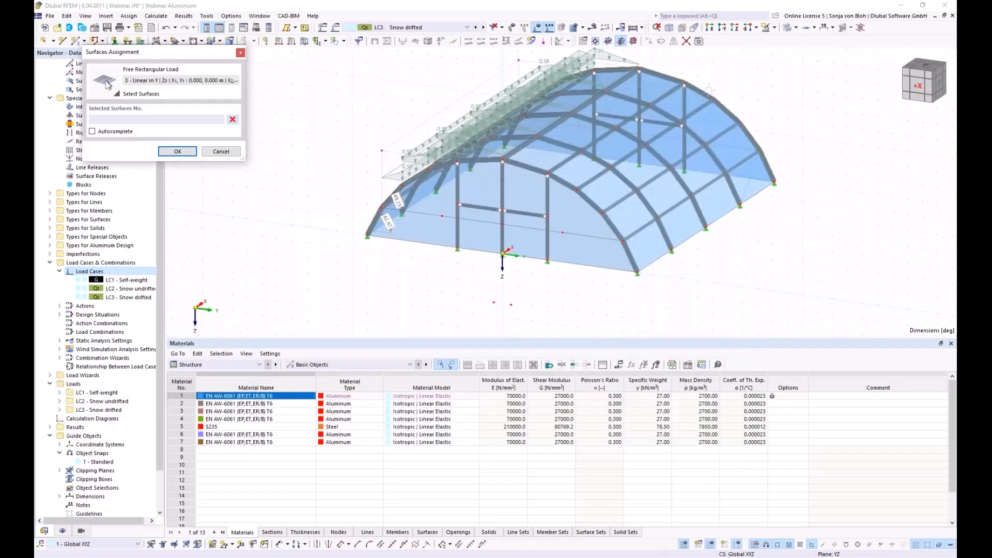
{"action": "left_click", "coordinate": [710, 28]}
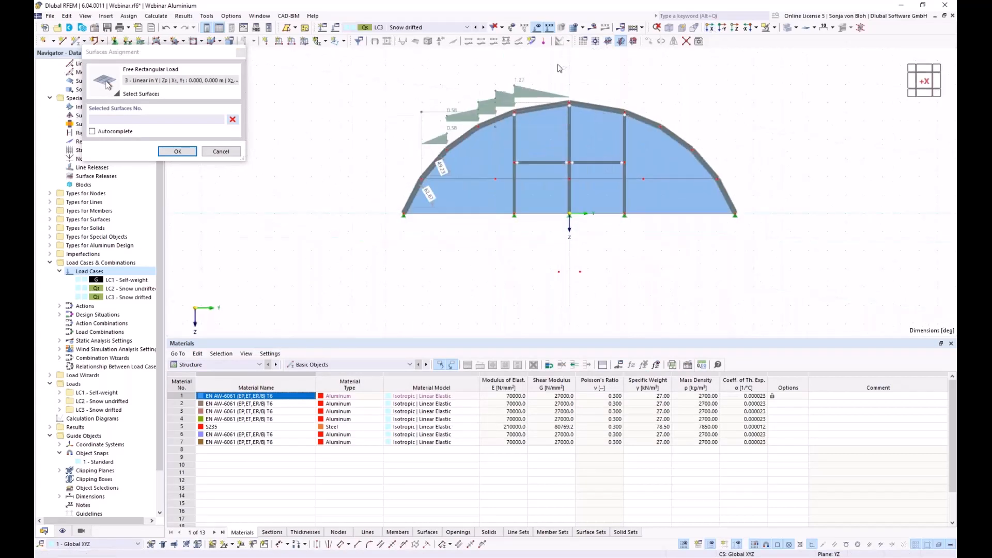
{"action": "left_click_drag", "start_coordinate": [575, 95], "coordinate": [674, 157]}
{"action": "left_click", "coordinate": [181, 152]}
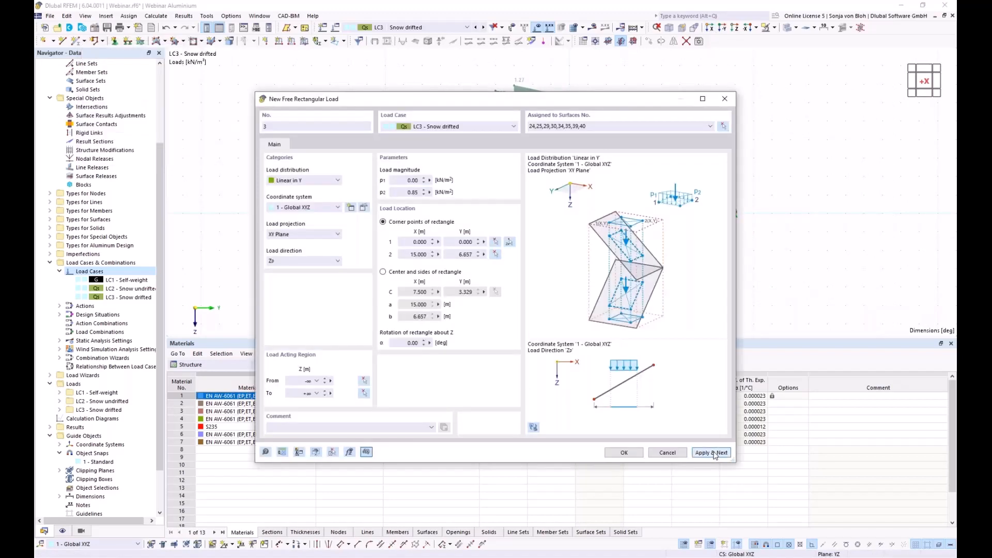
- Save load 3 and define load 4 falling from 0.85 to 0.00 kN/m² over Y 4.016–8.033 m
{"action": "left_click", "coordinate": [713, 453]}
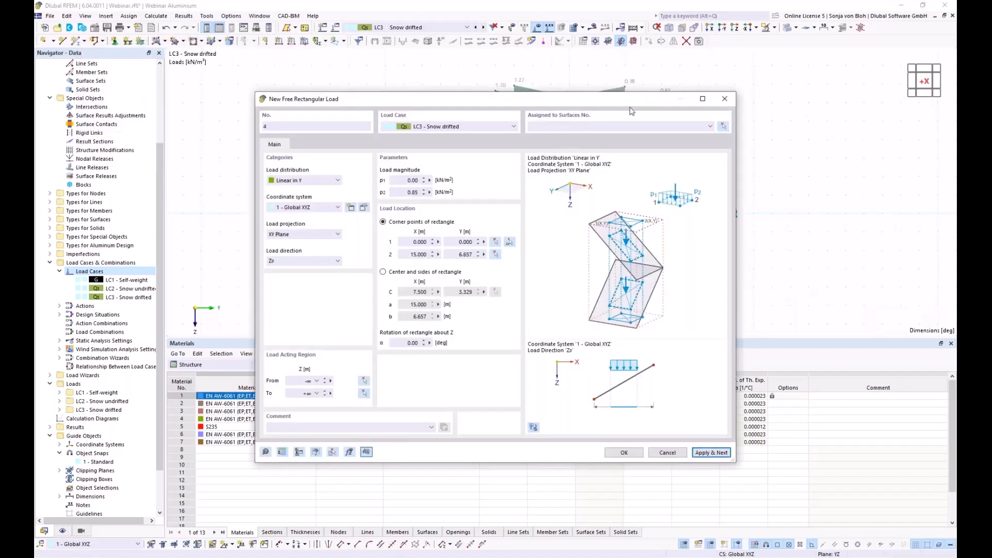
{"action": "left_click_drag", "start_coordinate": [402, 181], "coordinate": [450, 182]}
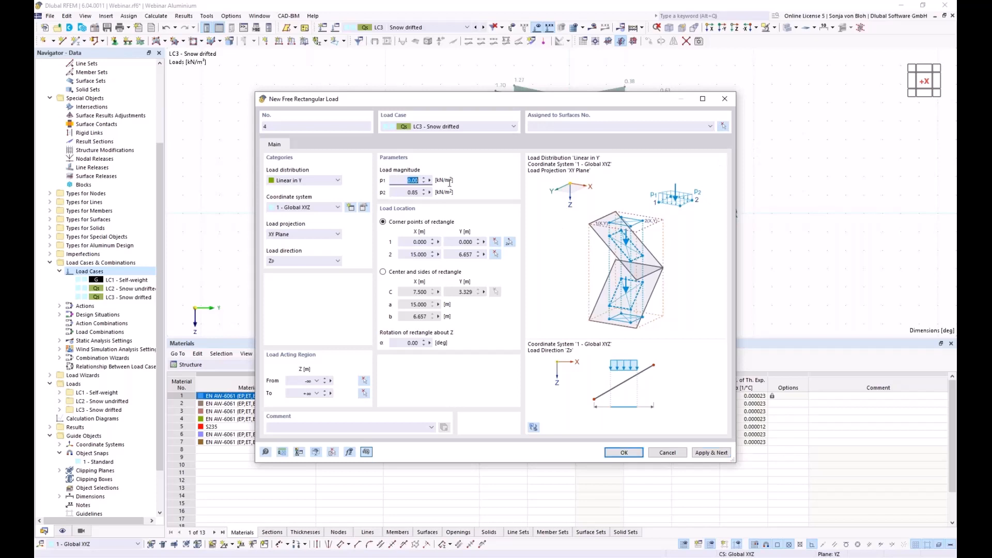
{"action": "type", "text": "0,85"}
{"action": "key", "text": "Tab"}
{"action": "type", "text": "0"}
{"action": "left_click", "coordinate": [509, 243]}
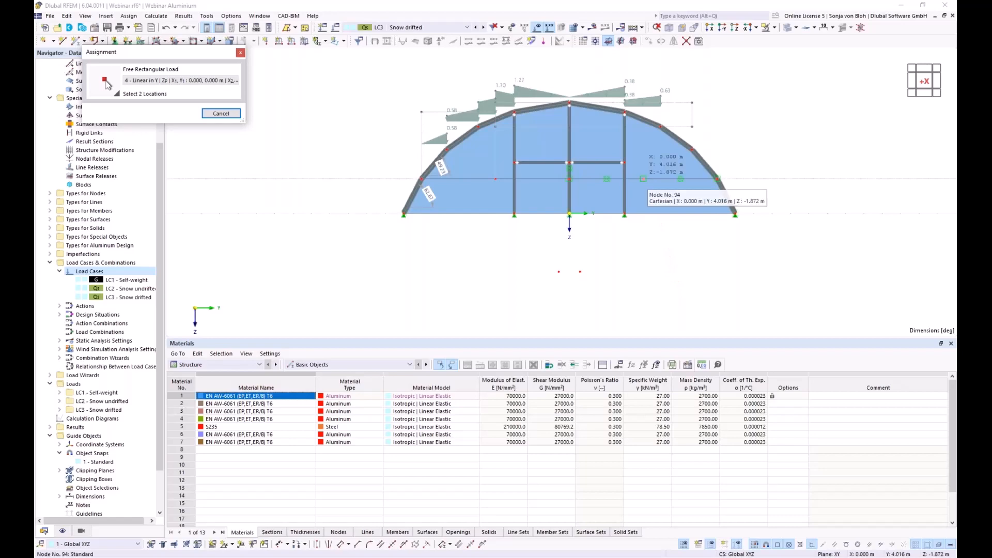
{"action": "middle_click_drag", "start_coordinate": [739, 242], "coordinate": [650, 285], "text": "ctrl"}
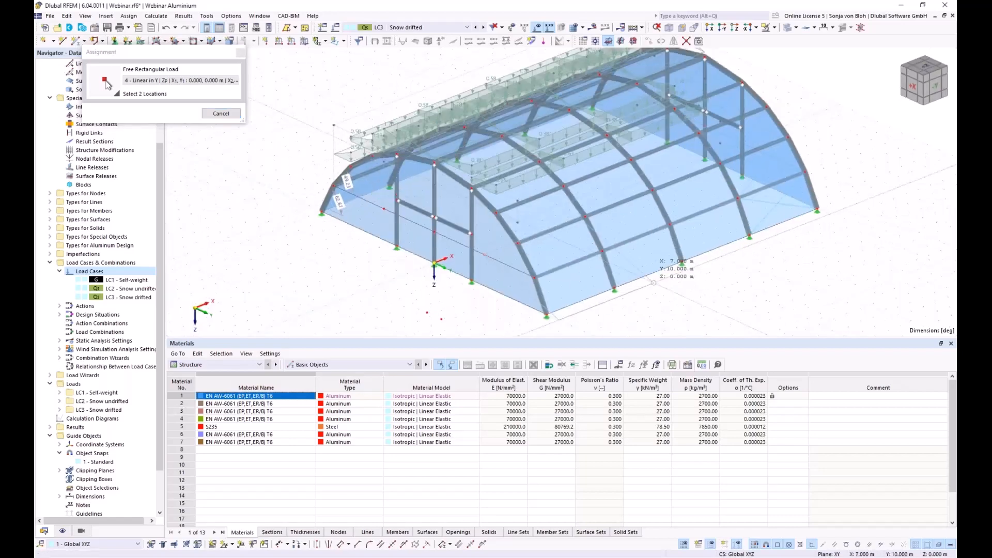
{"action": "scroll", "coordinate": [812, 212], "scroll_direction": "up", "scroll_amount": 2}
{"action": "left_click", "coordinate": [804, 166]}
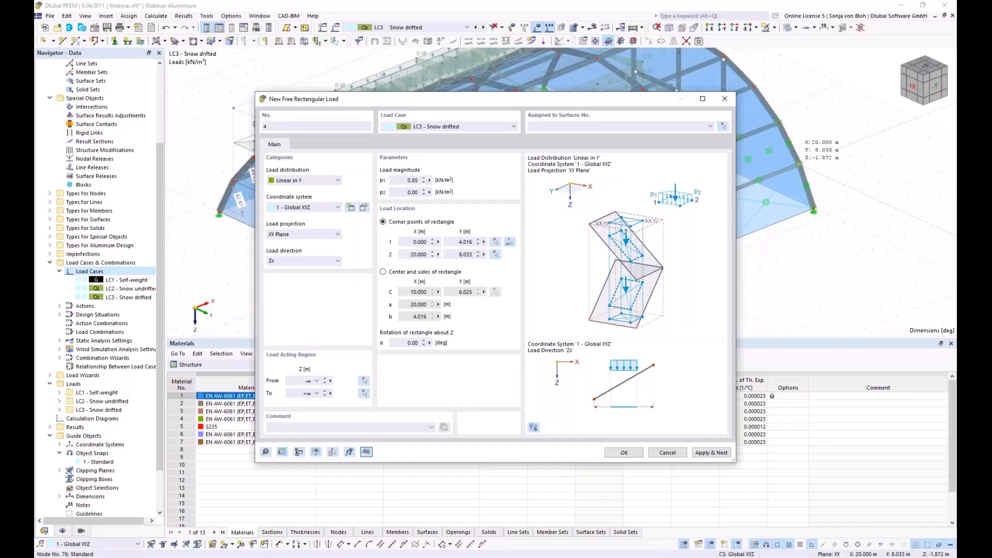
- Assign load 4 to surfaces 22-24,27-29,32-34,37-39 and create it
{"action": "left_click", "coordinate": [724, 127]}
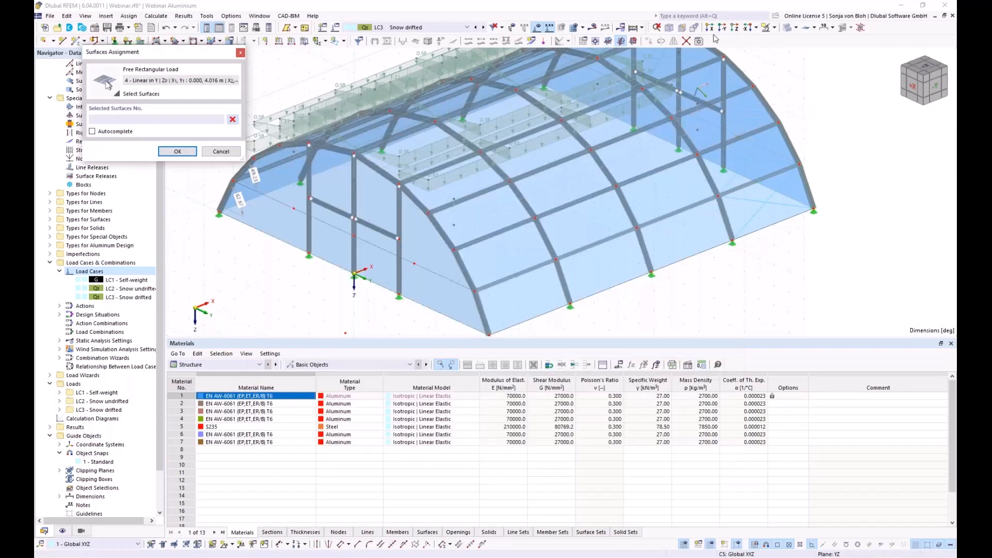
{"action": "left_click", "coordinate": [709, 26]}
{"action": "left_click_drag", "start_coordinate": [657, 79], "coordinate": [770, 208]}
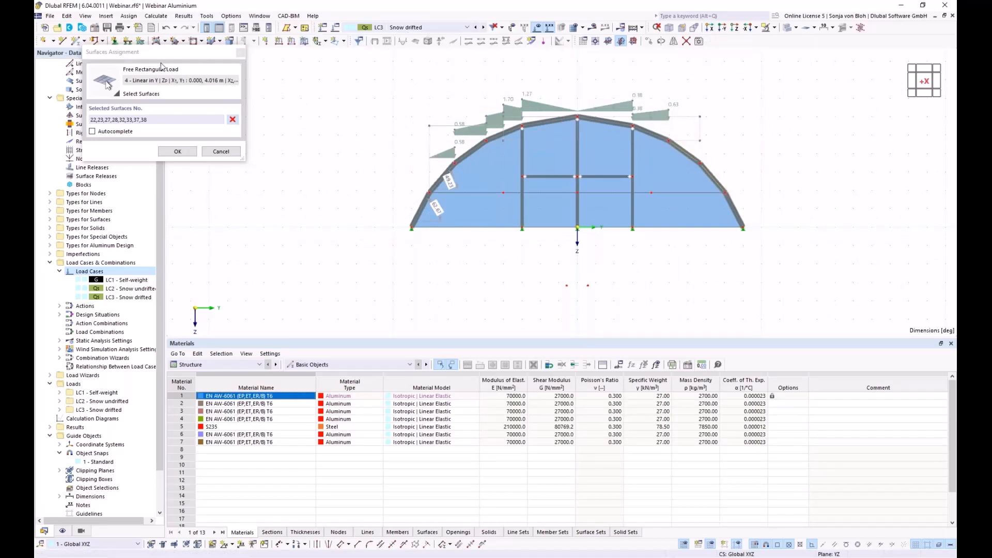
{"action": "left_click", "coordinate": [232, 119]}
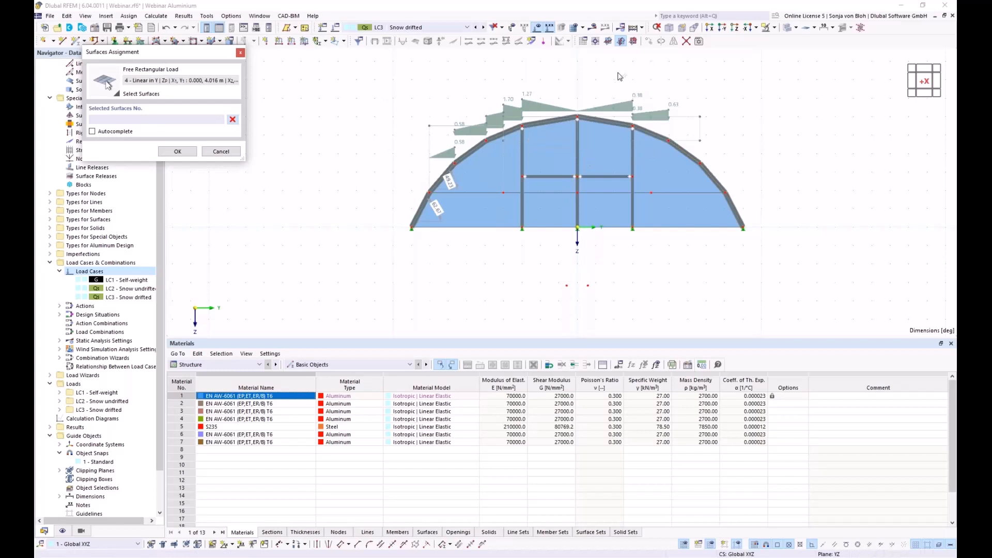
{"action": "left_click_drag", "start_coordinate": [617, 72], "coordinate": [770, 207]}
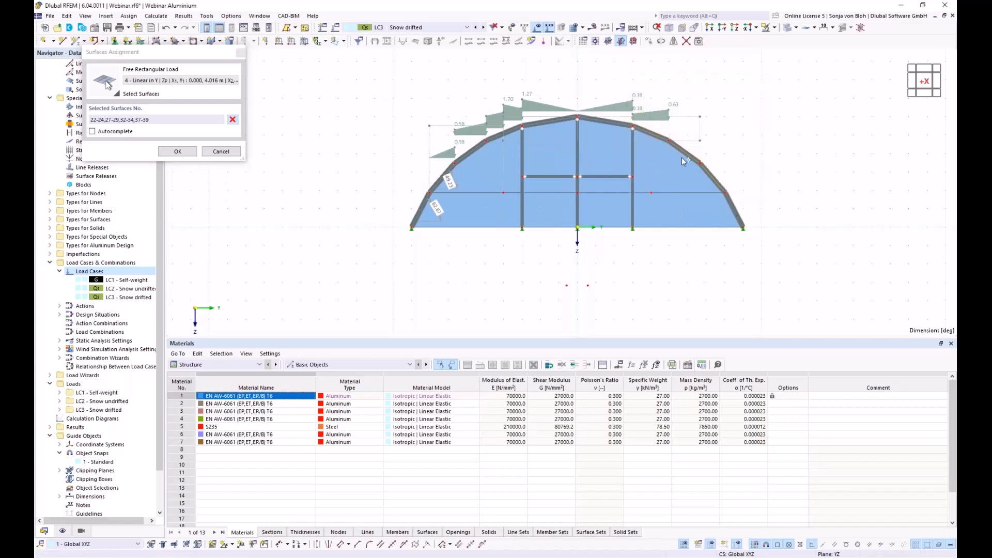
{"action": "left_click", "coordinate": [176, 151]}
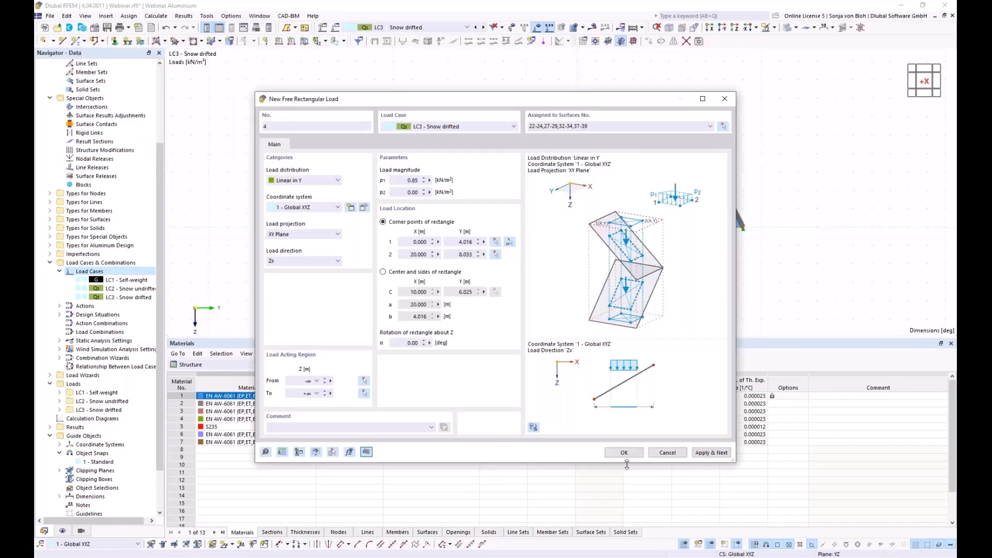
{"action": "left_click", "coordinate": [624, 453]}
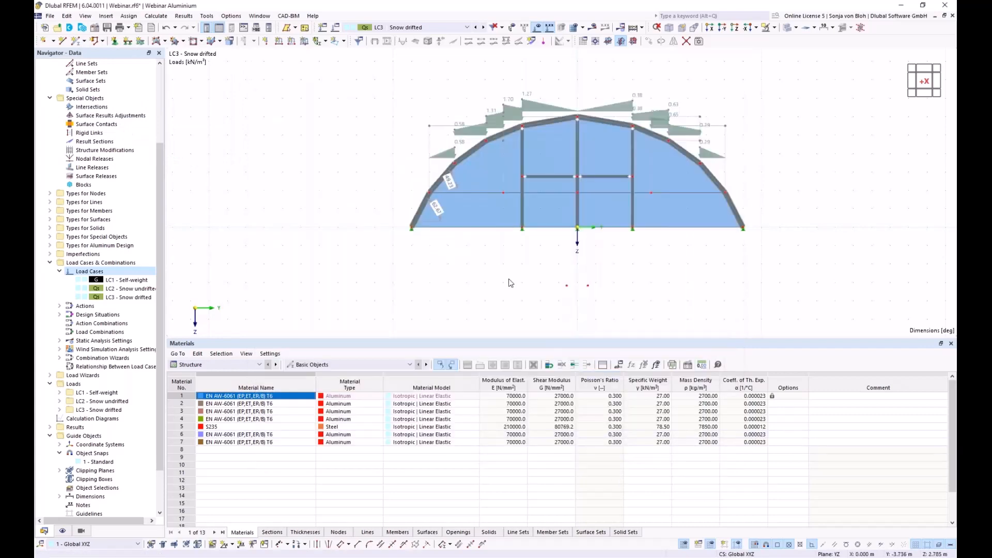
- Rotate the hall into a 3D view and expand Load Wizards in the Navigator
{"action": "middle_click_drag", "start_coordinate": [540, 289], "coordinate": [519, 268], "text": "ctrl"}
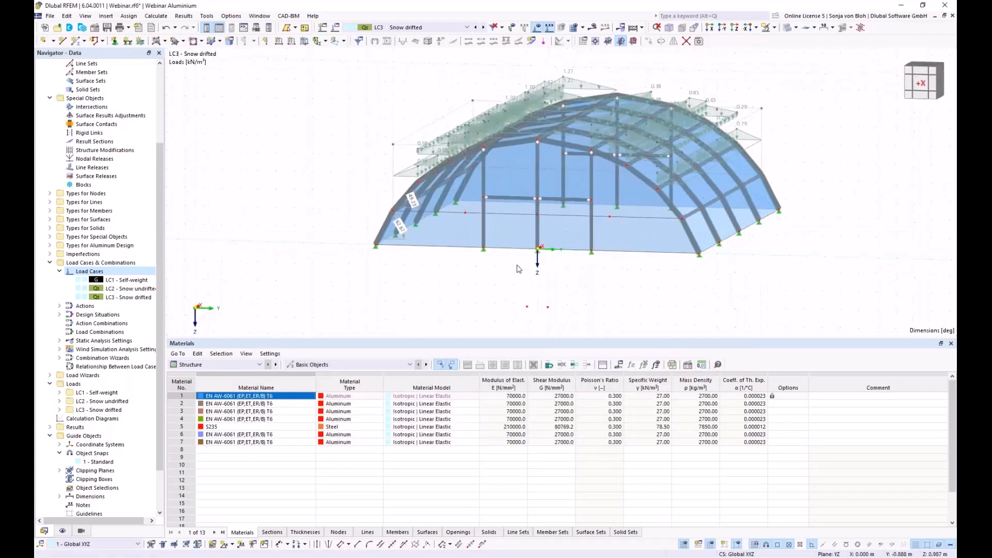
{"action": "right_click", "coordinate": [354, 267]}
{"action": "left_click", "coordinate": [323, 260]}
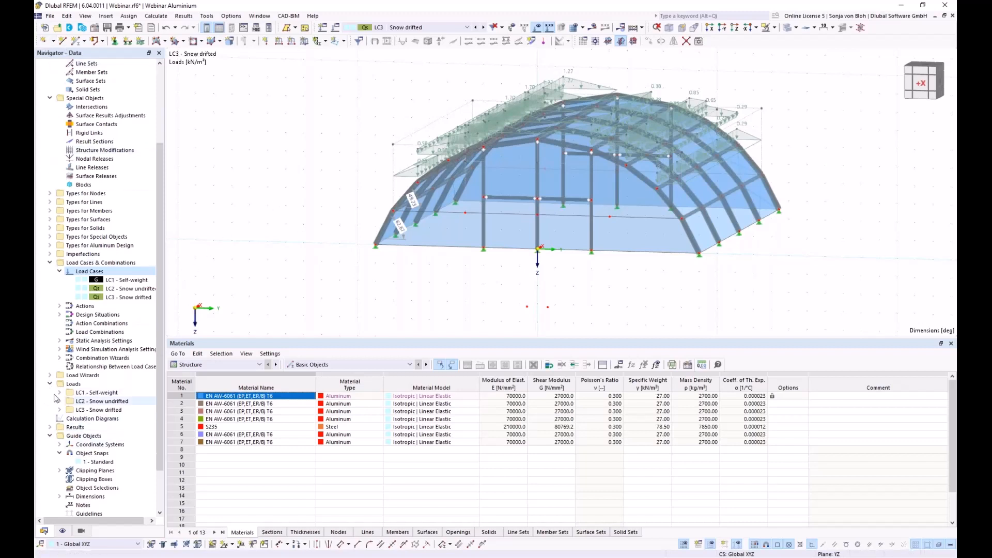
{"action": "left_click", "coordinate": [50, 375]}
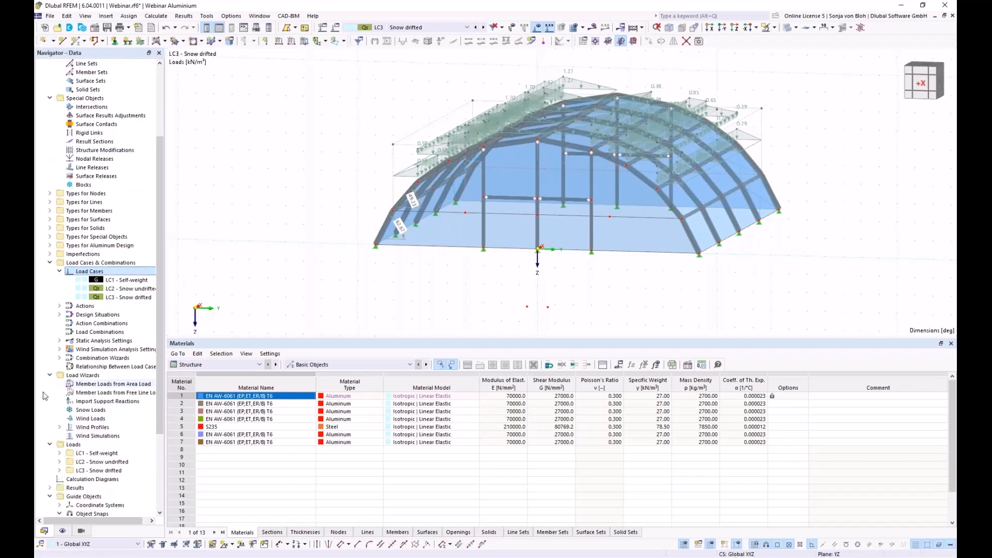
- Start a new wind simulation with user-defined wind directions 0.00° and 90°
{"action": "right_click", "coordinate": [96, 437]}
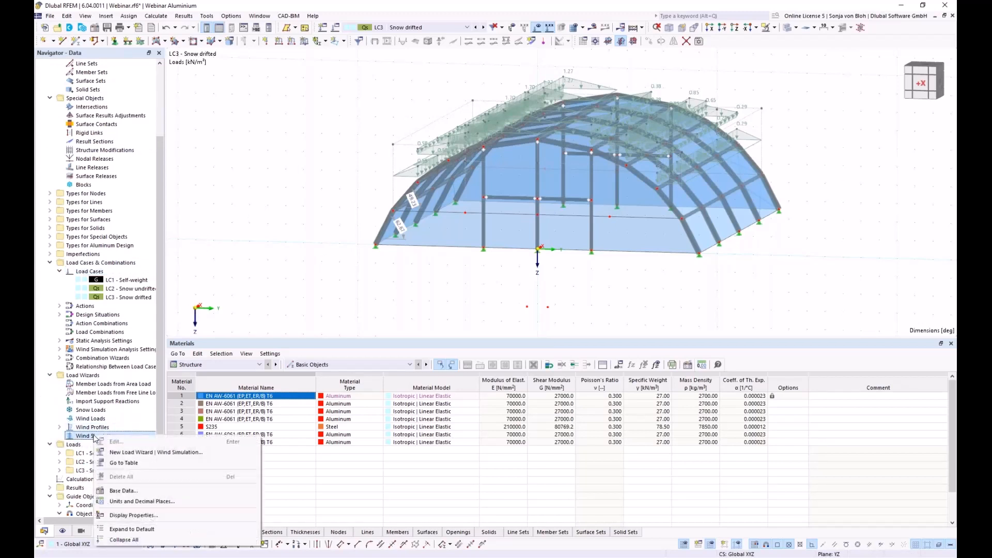
{"action": "left_click", "coordinate": [115, 454]}
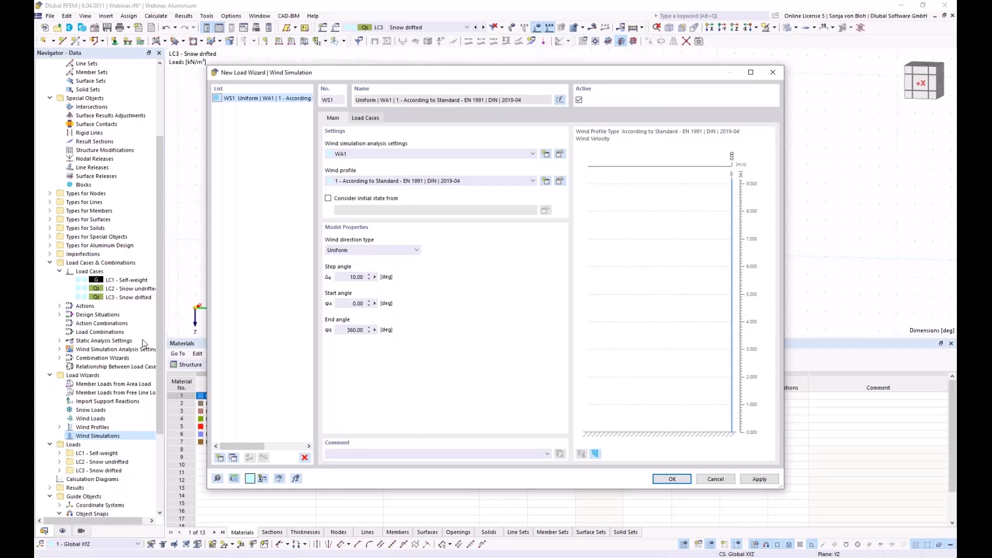
{"action": "left_click", "coordinate": [413, 251]}
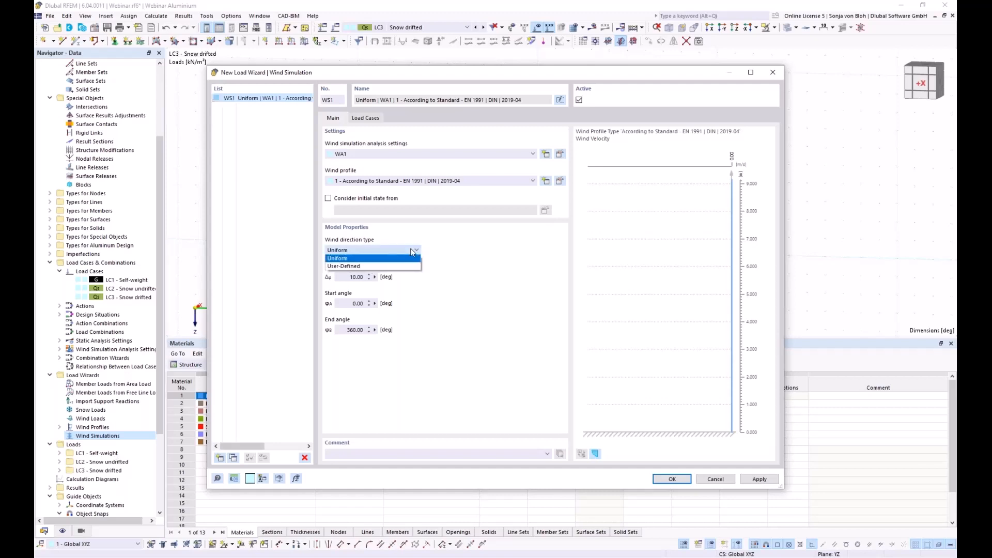
{"action": "left_click", "coordinate": [363, 266]}
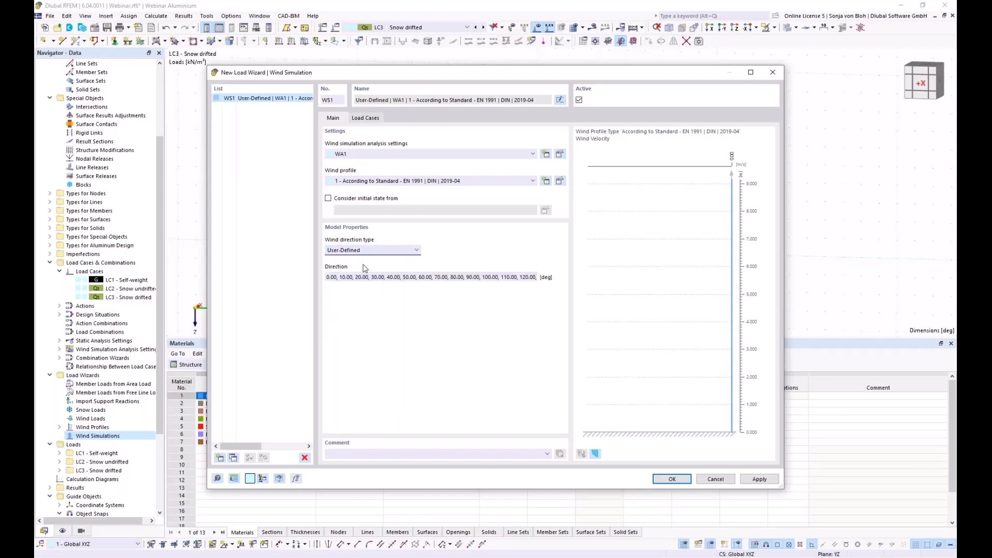
{"action": "left_click_drag", "start_coordinate": [338, 278], "coordinate": [827, 285]}
{"action": "type", "text": "0.00,90"}
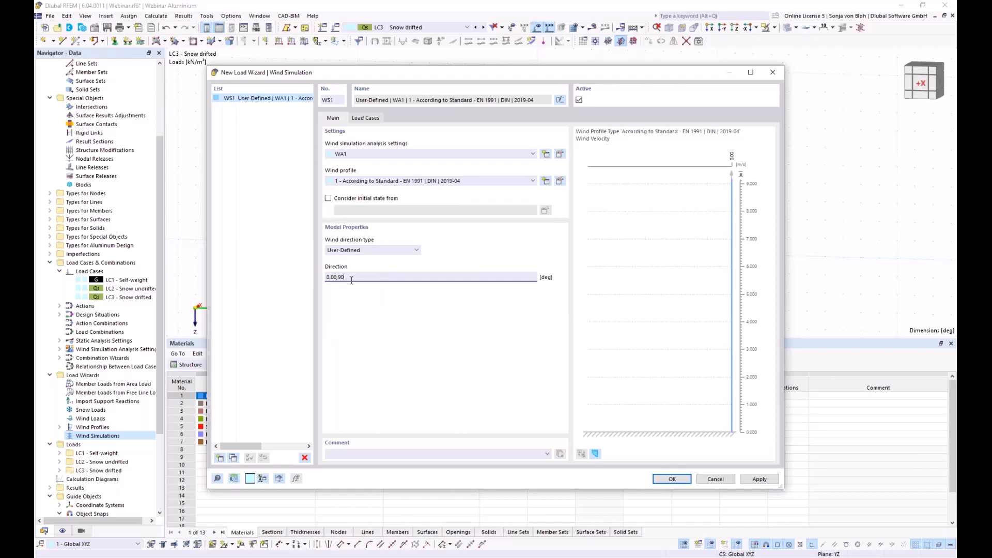
- Check the generated load cases LC4/LC5, then open the WA1 analysis settings
{"action": "left_click", "coordinate": [376, 118]}
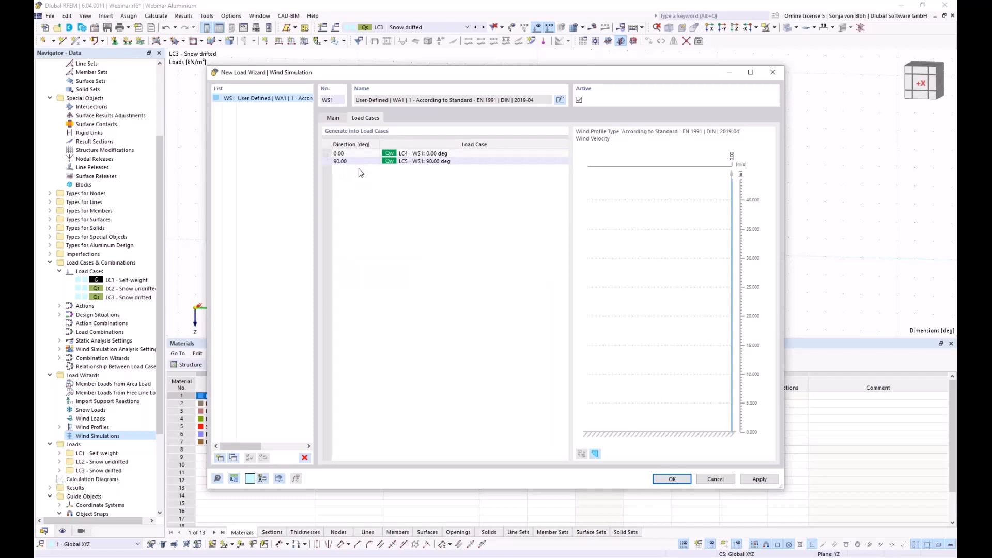
{"action": "left_click", "coordinate": [334, 119]}
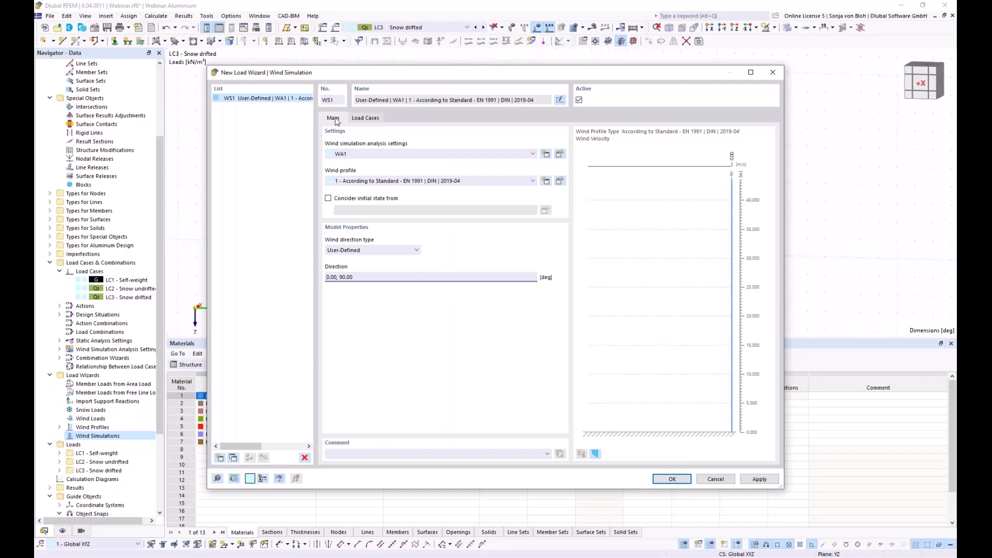
{"action": "left_click", "coordinate": [560, 154]}
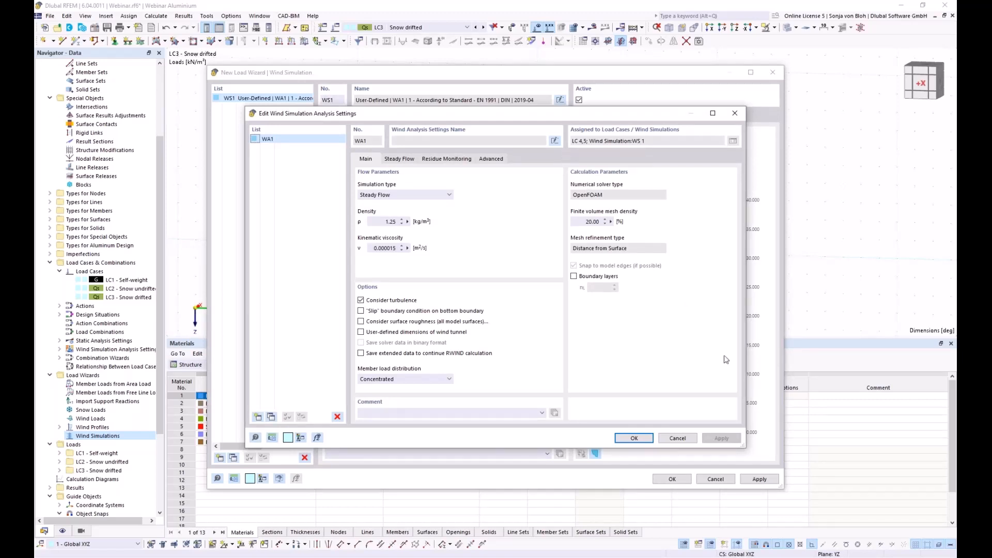
- Close the WA1 settings, edit the wind profile and import data from the Wind Load Map
{"action": "left_click", "coordinate": [677, 438]}
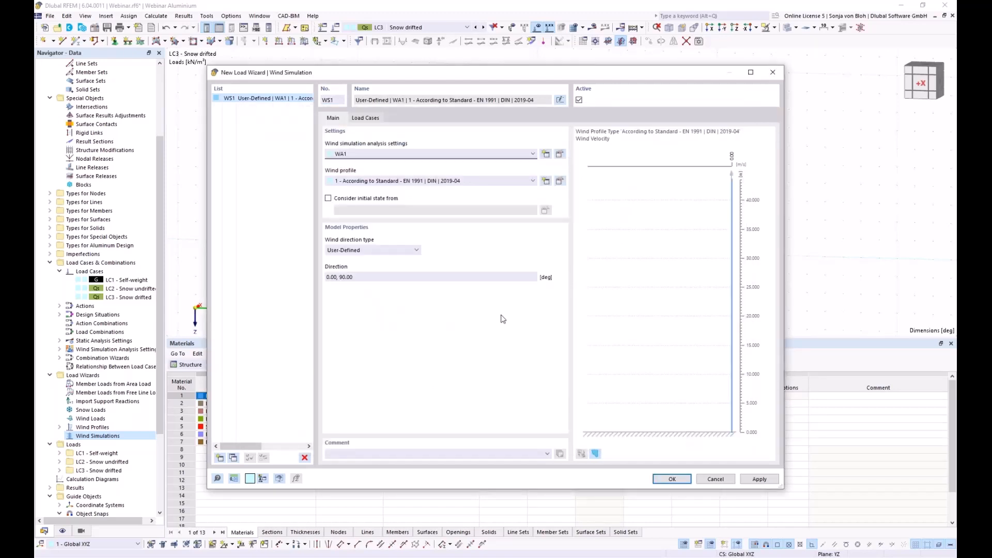
{"action": "left_click", "coordinate": [560, 182]}
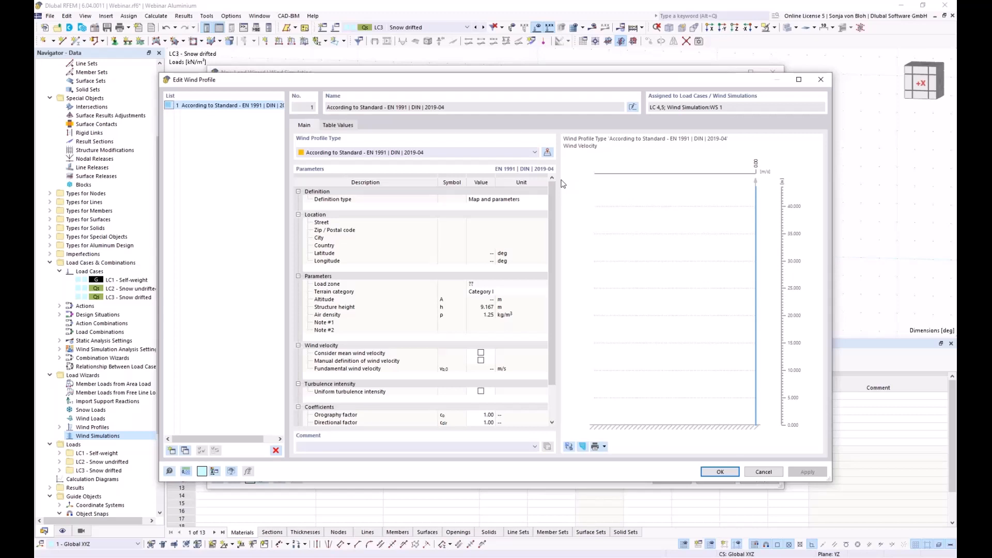
{"action": "left_click", "coordinate": [547, 153]}
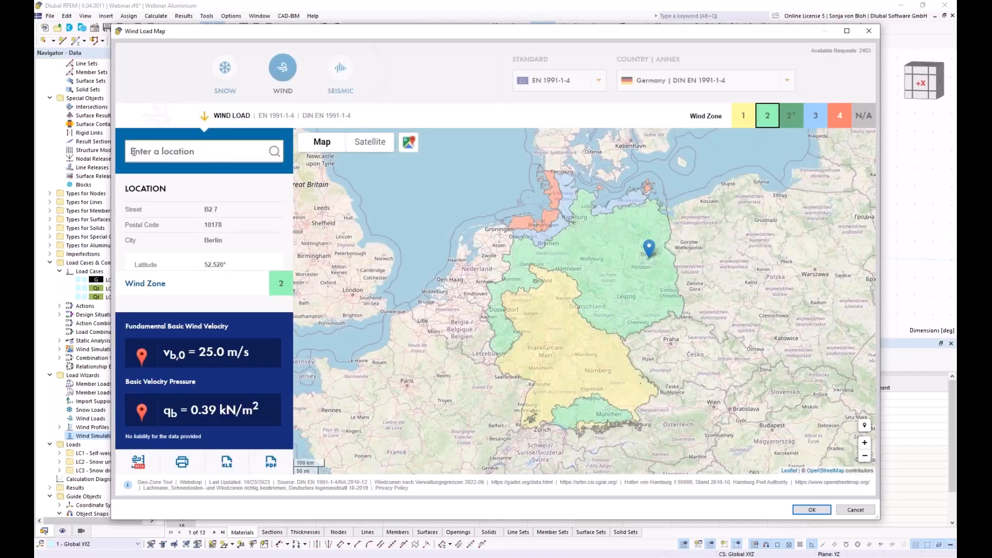
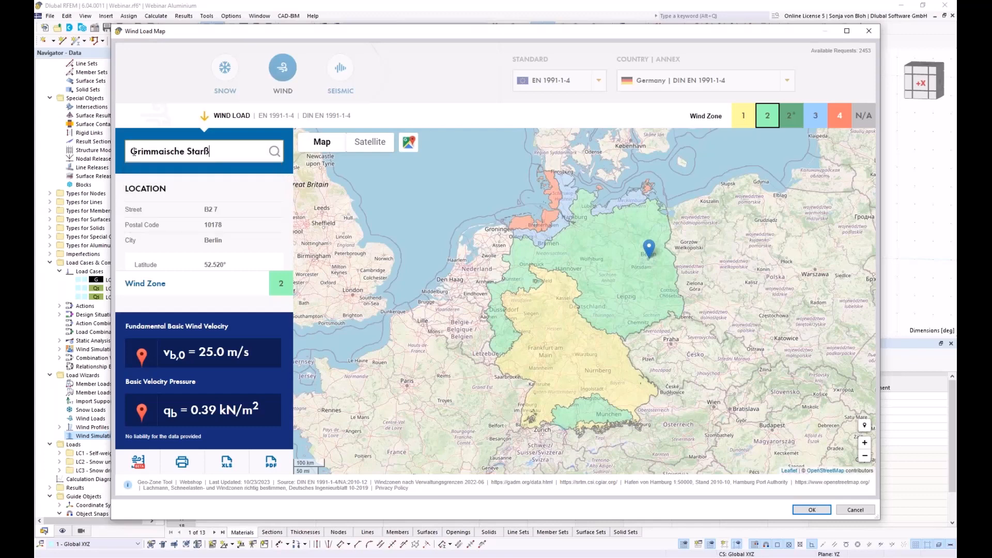
- Locate the Leipzig site address on the wind load map and apply its zone-2, 25 m/s profile
{"action": "left_click", "coordinate": [275, 152]}
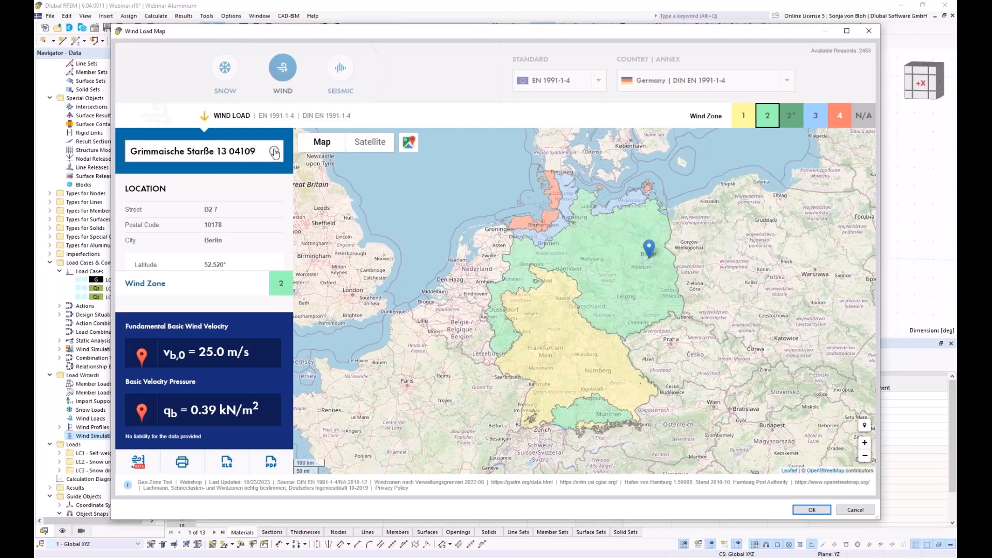
{"action": "left_click", "coordinate": [204, 151]}
{"action": "key", "text": "BackSpace"}
{"action": "key", "text": "BackSpace"}
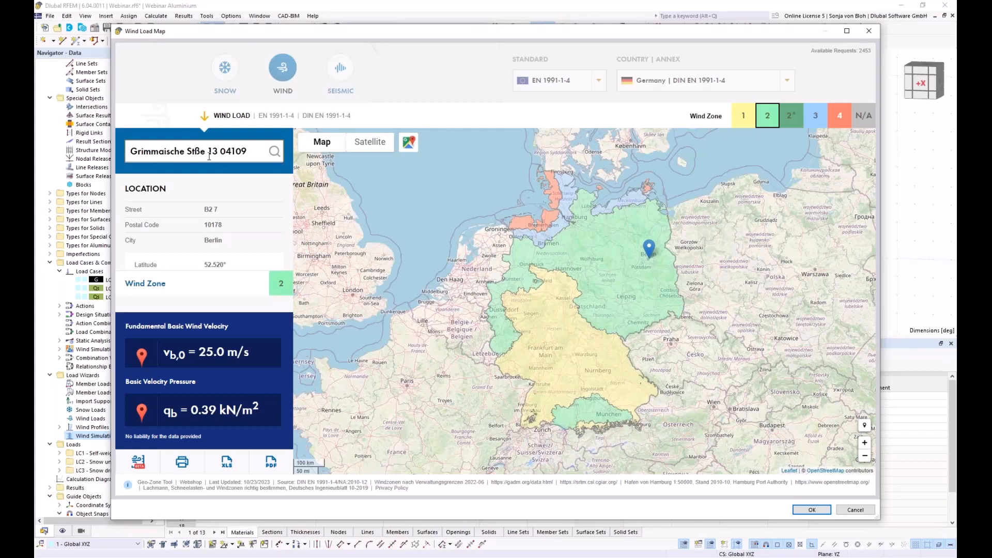
{"action": "type", "text": "ra"}
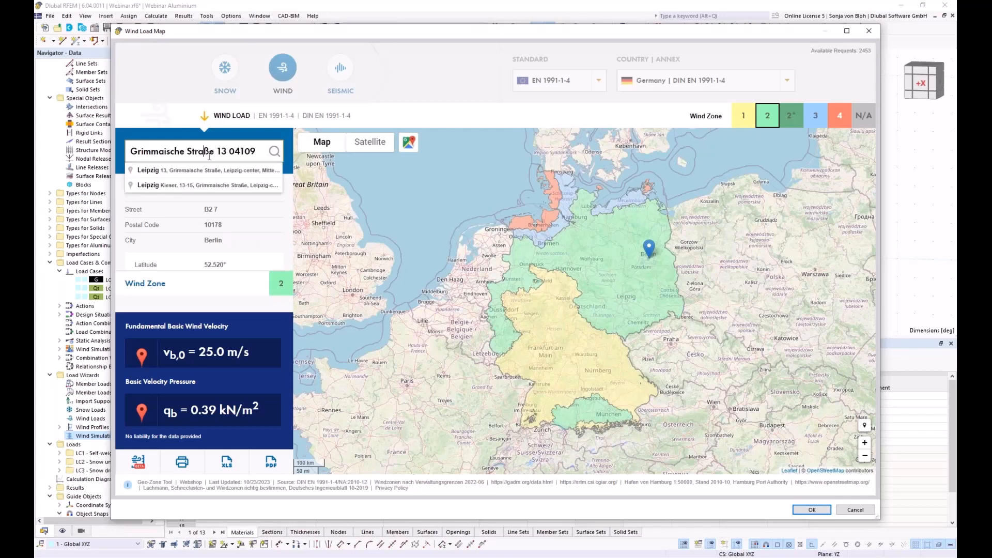
{"action": "left_click", "coordinate": [174, 174]}
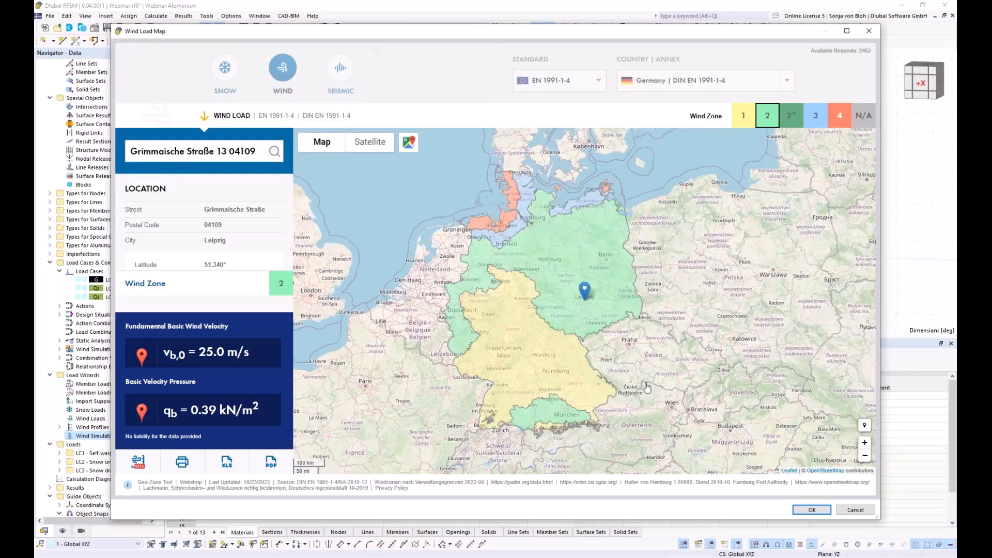
{"action": "left_click", "coordinate": [799, 511]}
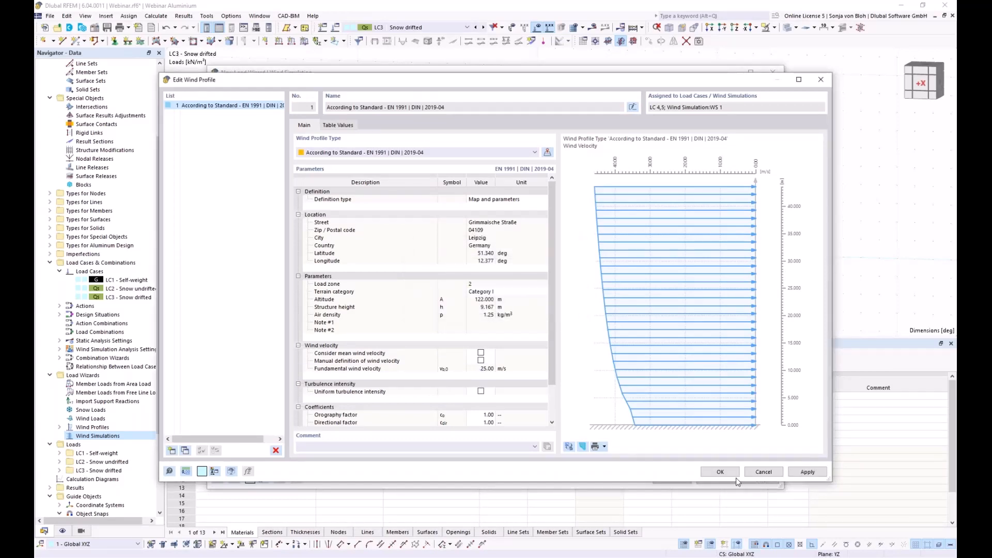
{"action": "left_click", "coordinate": [717, 471]}
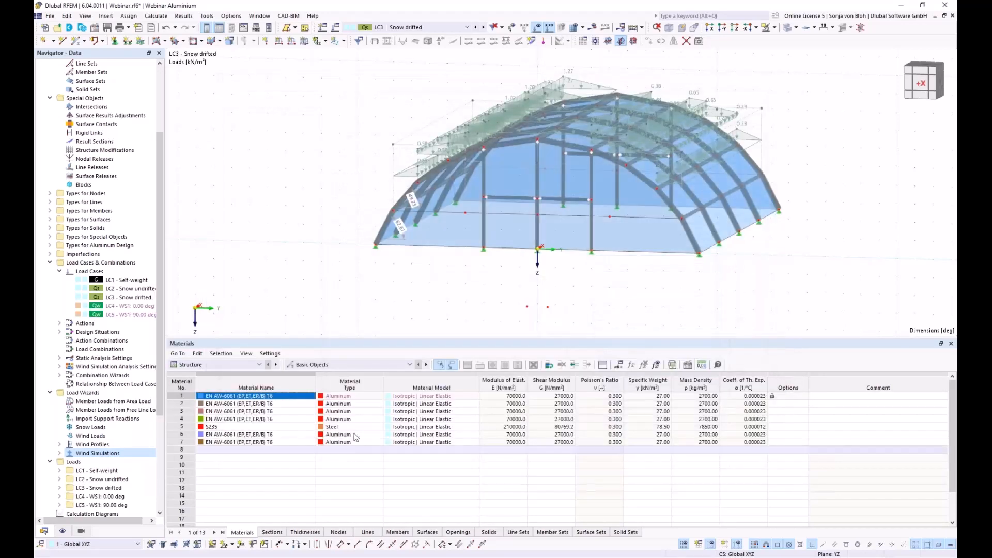
- Inspect load cases LC4 (0°) and LC5 (90°), then zoom out and orbit around the wind tunnel
{"action": "double_click", "coordinate": [102, 308]}
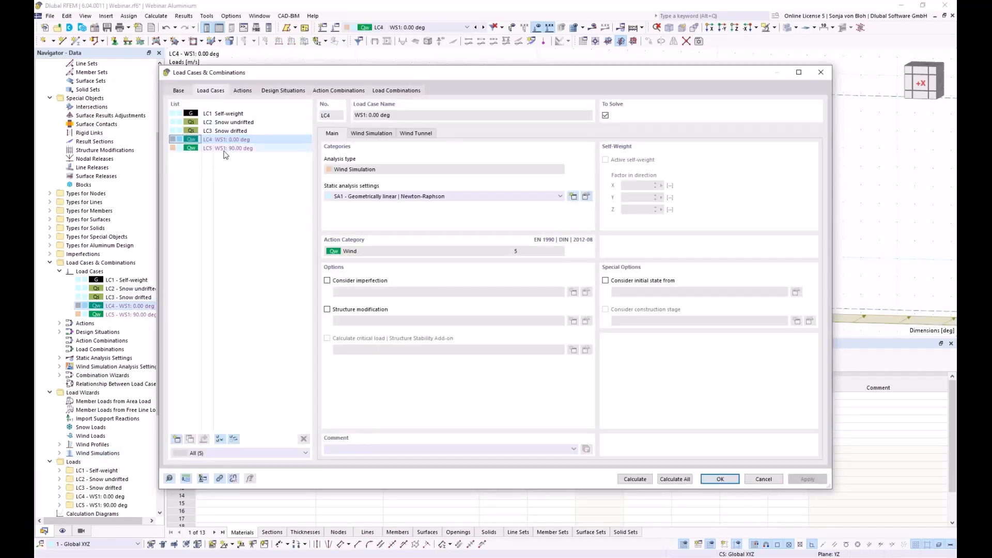
{"action": "left_click", "coordinate": [258, 149]}
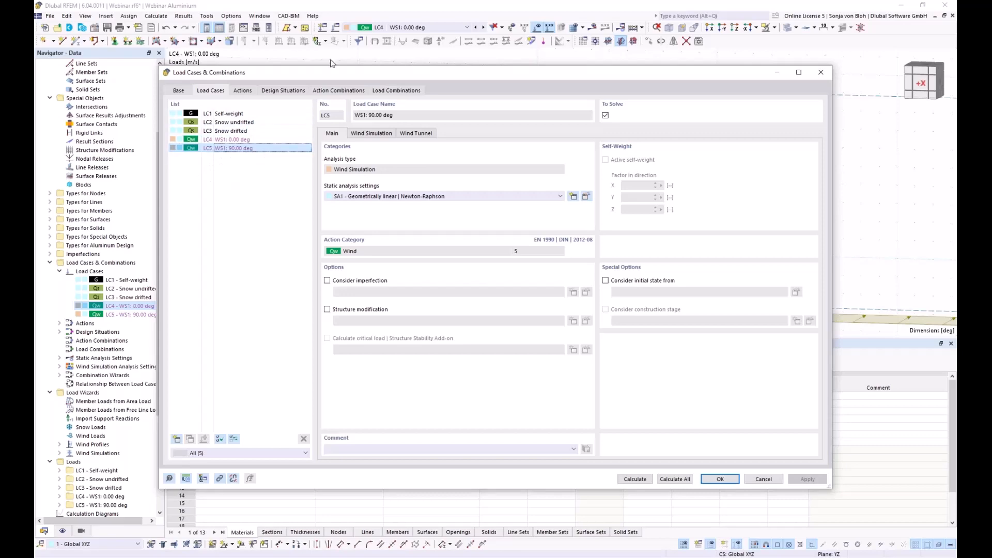
{"action": "left_click", "coordinate": [824, 75]}
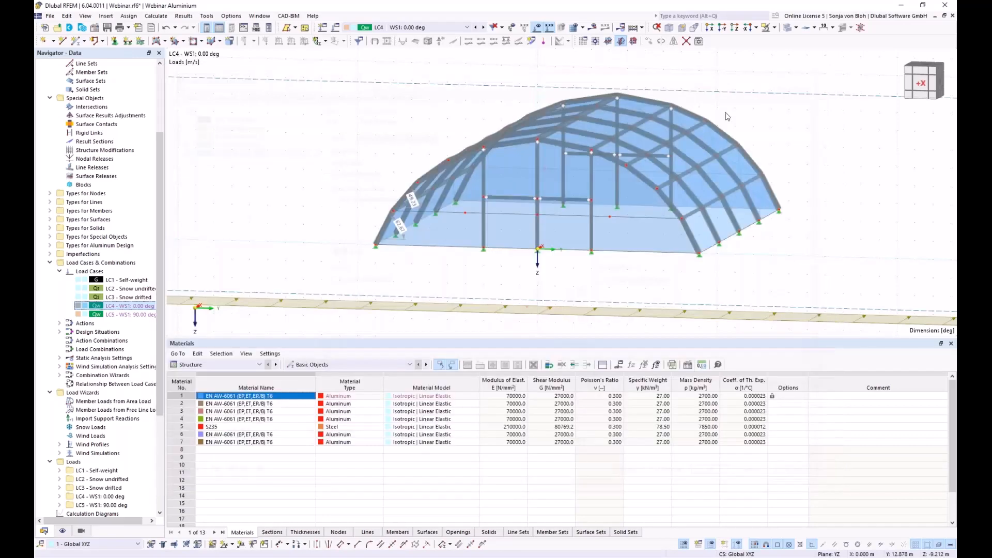
{"action": "scroll", "coordinate": [458, 196], "scroll_direction": "down", "scroll_amount": 5}
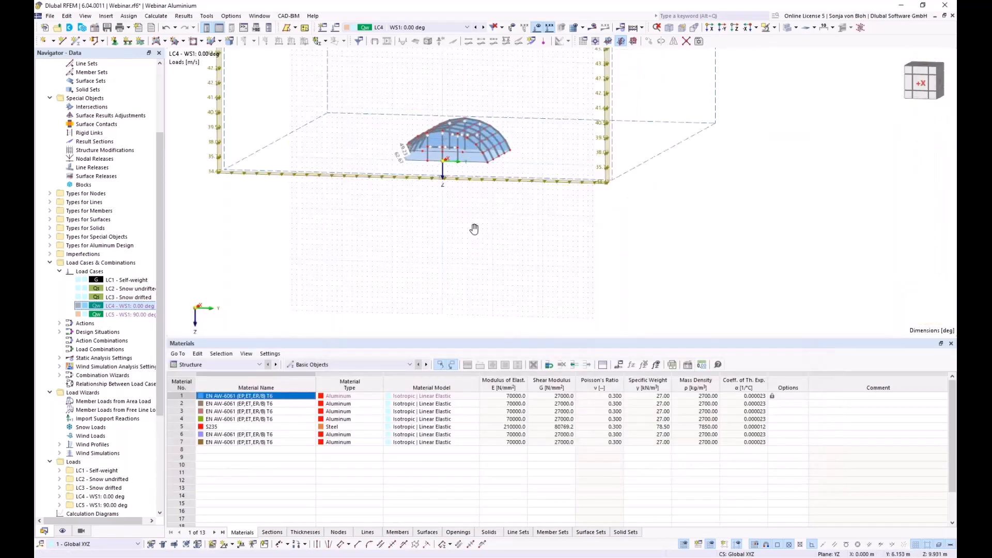
{"action": "middle_click_drag", "start_coordinate": [471, 298], "coordinate": [411, 302], "text": "ctrl"}
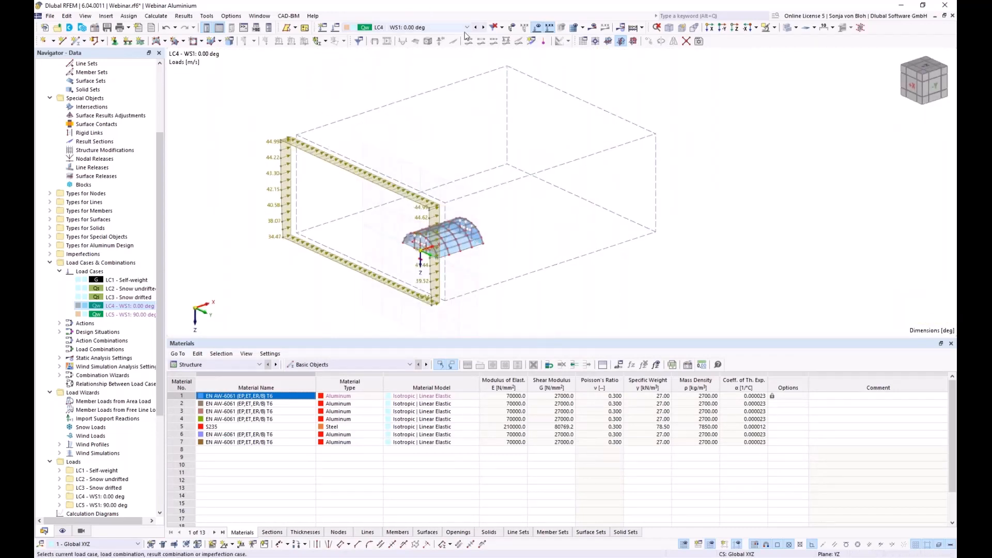
{"action": "left_click", "coordinate": [466, 28]}
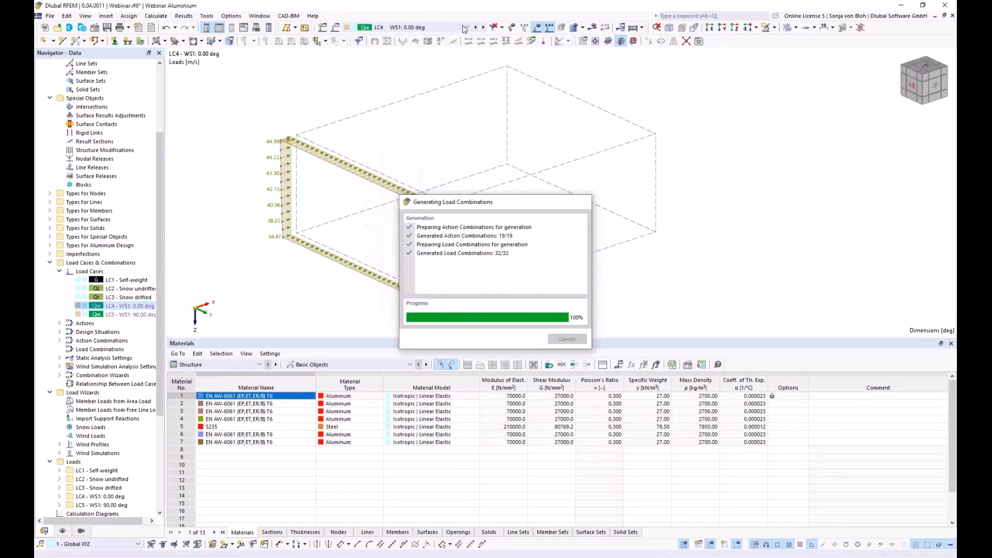
- Pick the wind load case from the toolbar list to show surface pressures from 0.93 to -1.96 kN/m²
{"action": "left_click", "coordinate": [418, 67]}
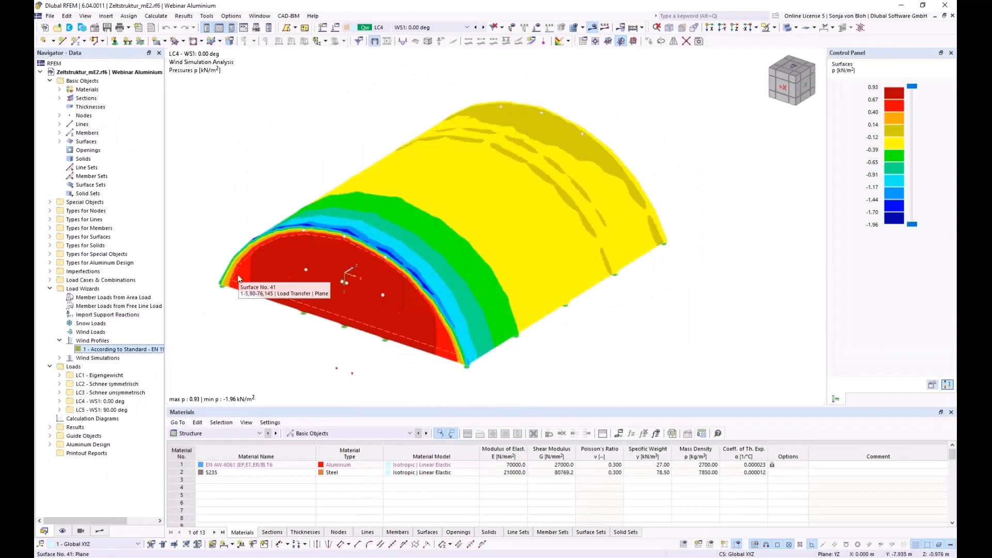
- Switch the Results navigator to Static Analysis, showing global deformations |u| up to 31.4 mm
{"action": "left_click", "coordinate": [102, 532]}
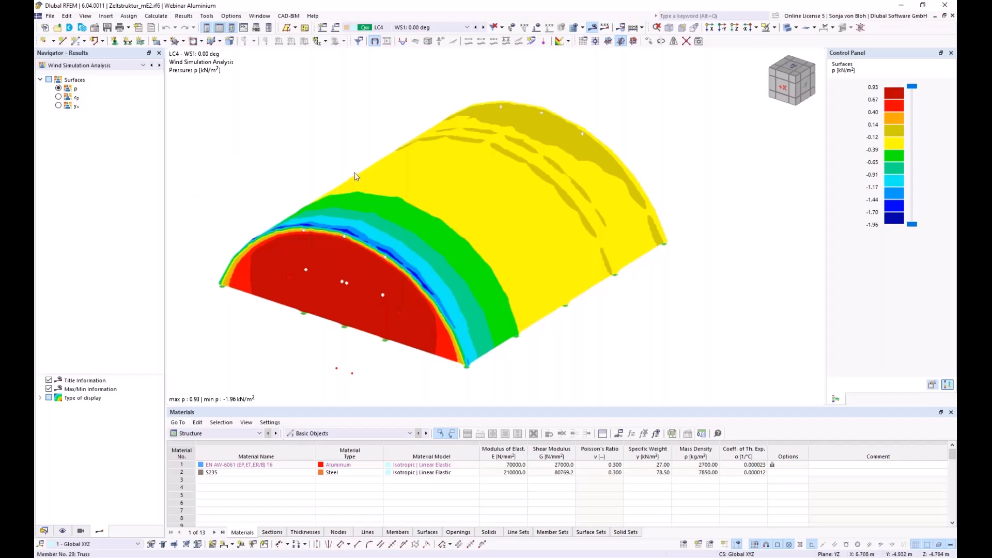
{"action": "left_click", "coordinate": [143, 65]}
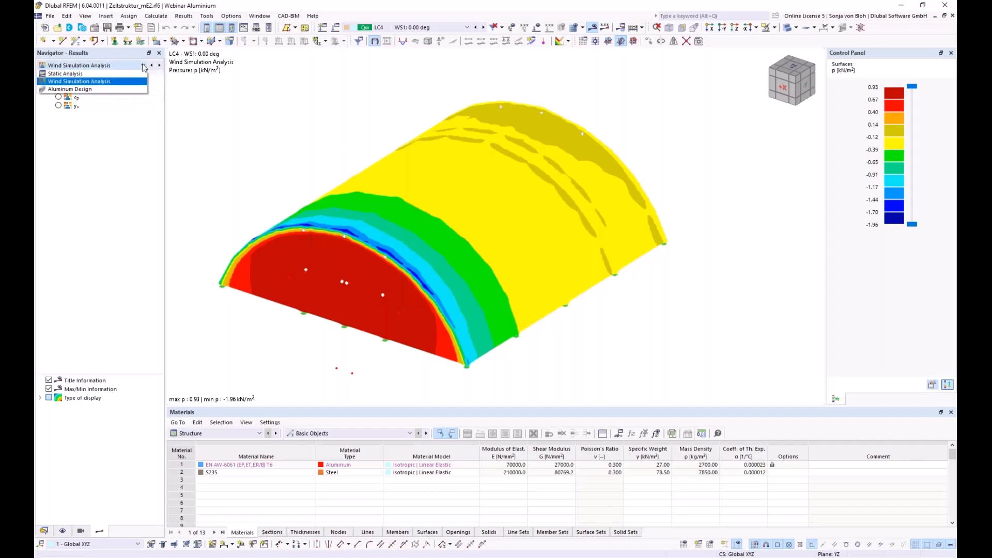
{"action": "left_click", "coordinate": [103, 78]}
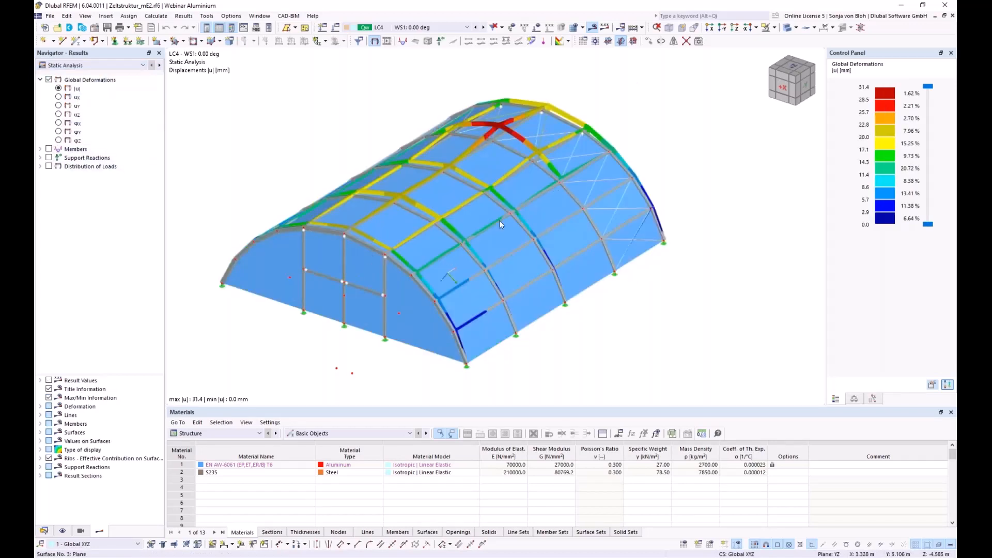
{"action": "scroll", "coordinate": [408, 135], "scroll_direction": "down", "scroll_amount": 1}
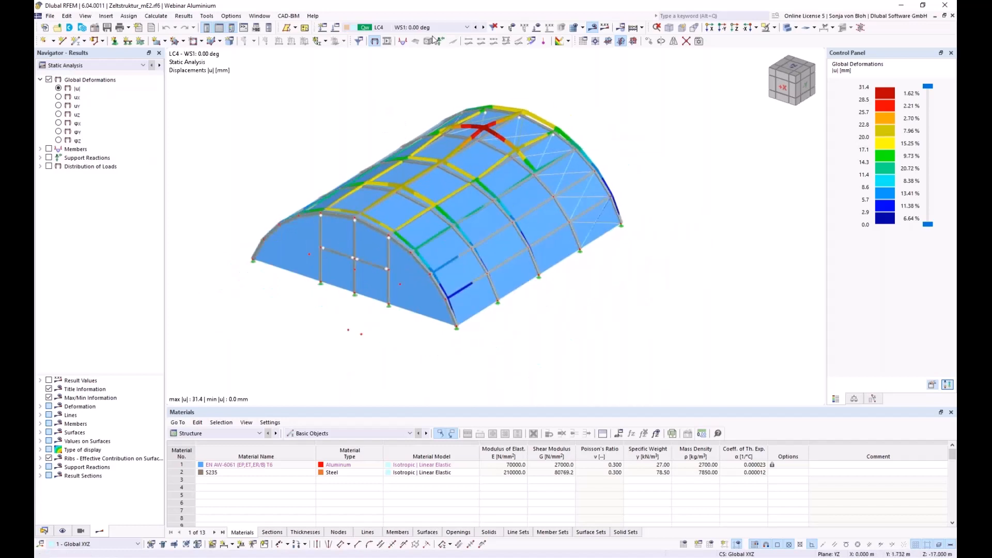
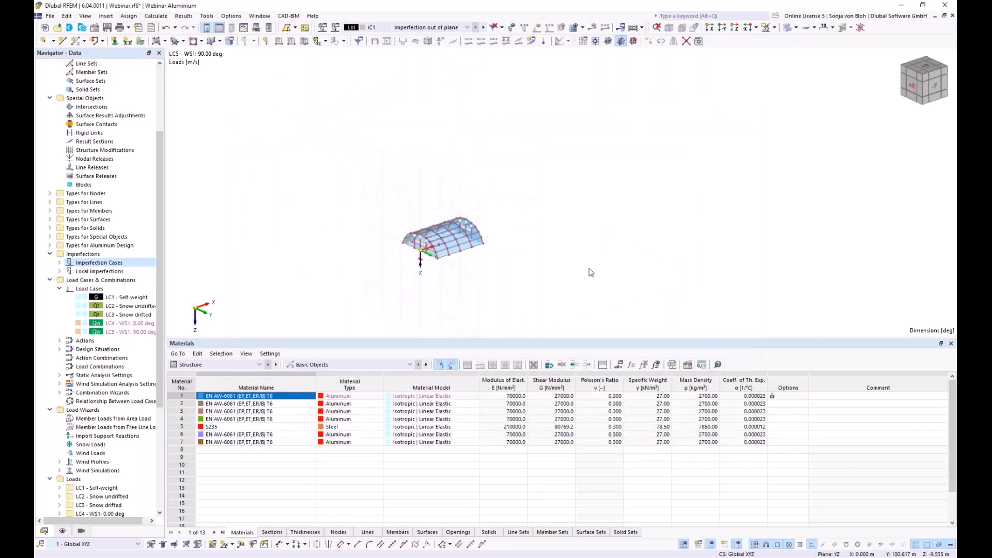
- Display IC1 – Imperfection out of plane and start a new member imperfection under its Local Imperfections
{"action": "left_click", "coordinate": [512, 29]}
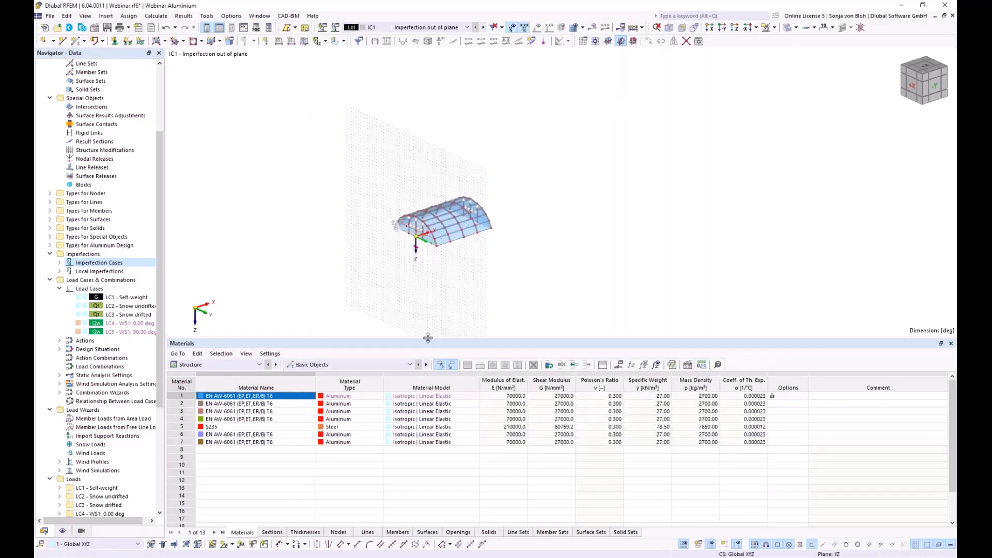
{"action": "left_click_drag", "start_coordinate": [430, 339], "coordinate": [429, 458]}
{"action": "scroll", "coordinate": [399, 261], "scroll_direction": "up", "scroll_amount": 5}
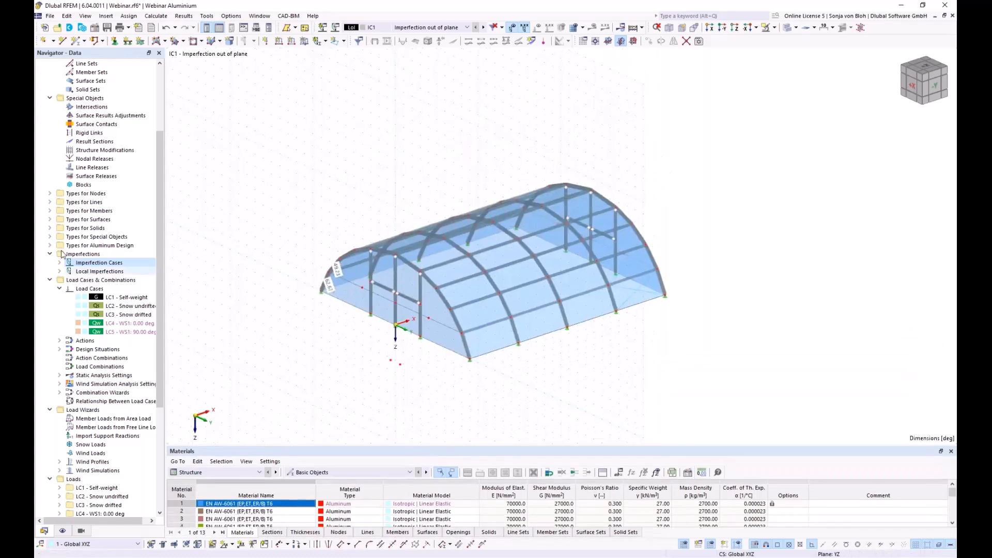
{"action": "left_click", "coordinate": [60, 271]}
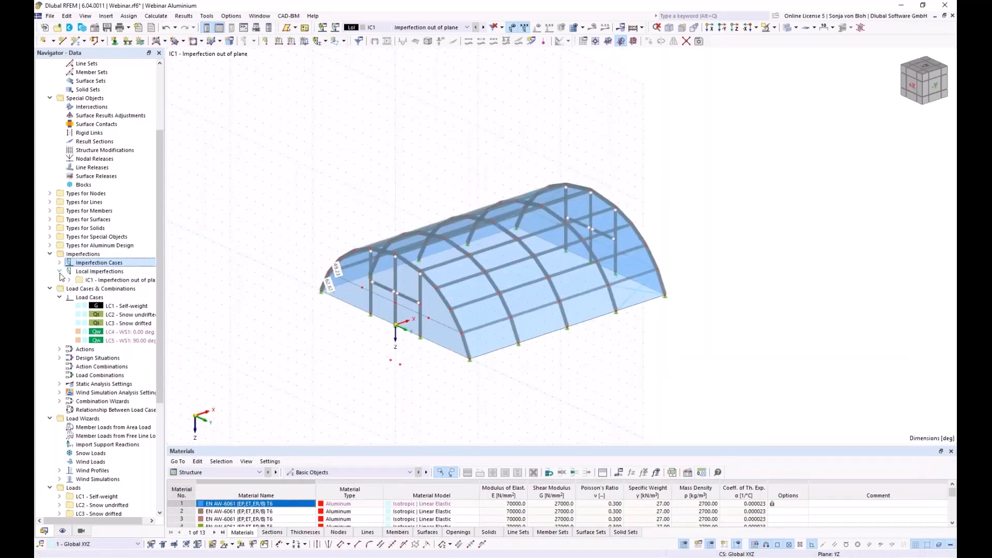
{"action": "left_click", "coordinate": [68, 280]}
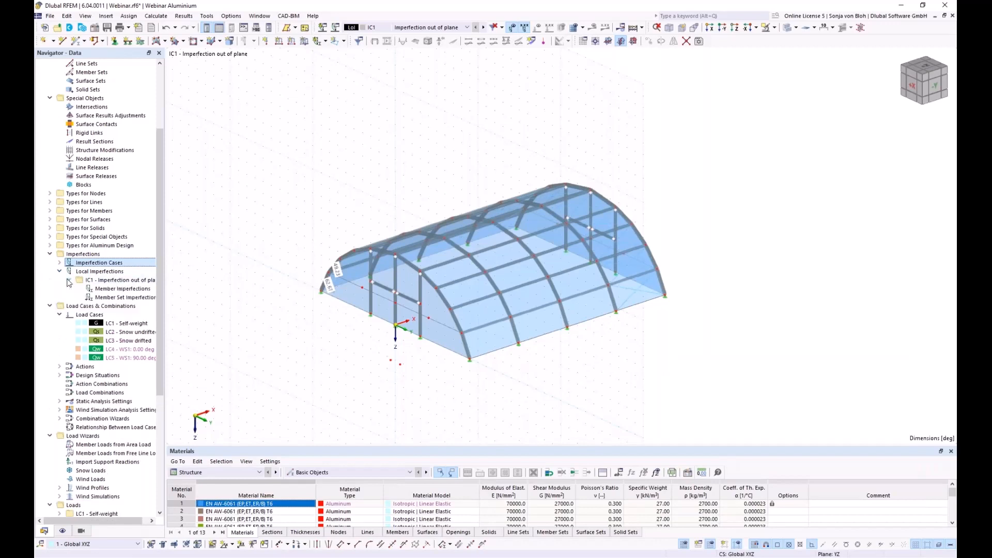
{"action": "right_click", "coordinate": [113, 292]}
{"action": "left_click", "coordinate": [151, 309]}
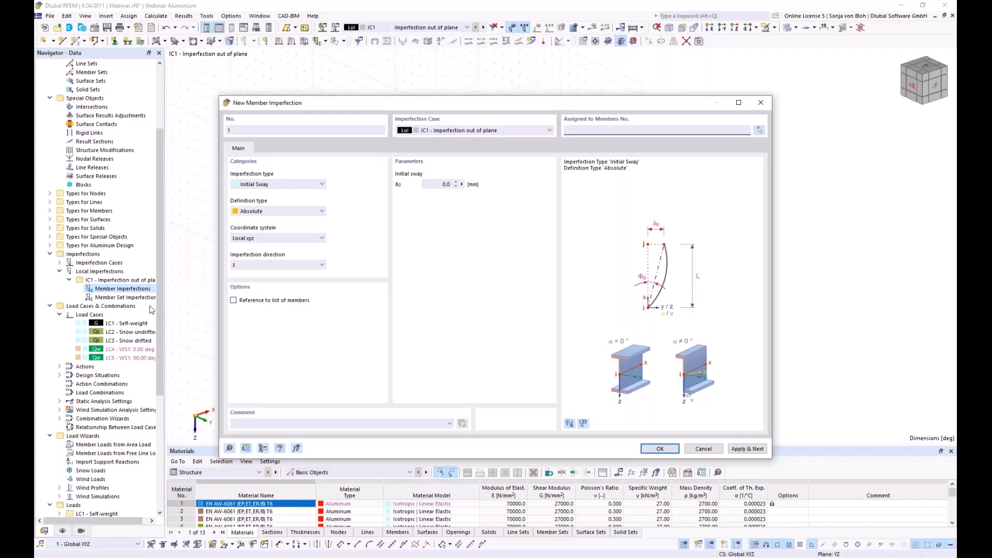
- Define the initial sway as a relative value of 1/234
{"action": "left_click", "coordinate": [304, 213]}
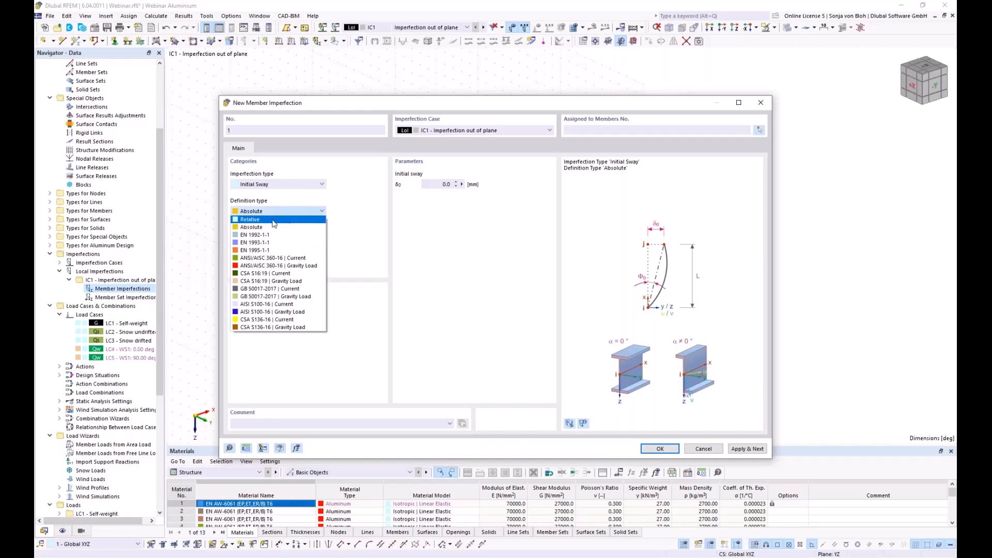
{"action": "left_click", "coordinate": [253, 219]}
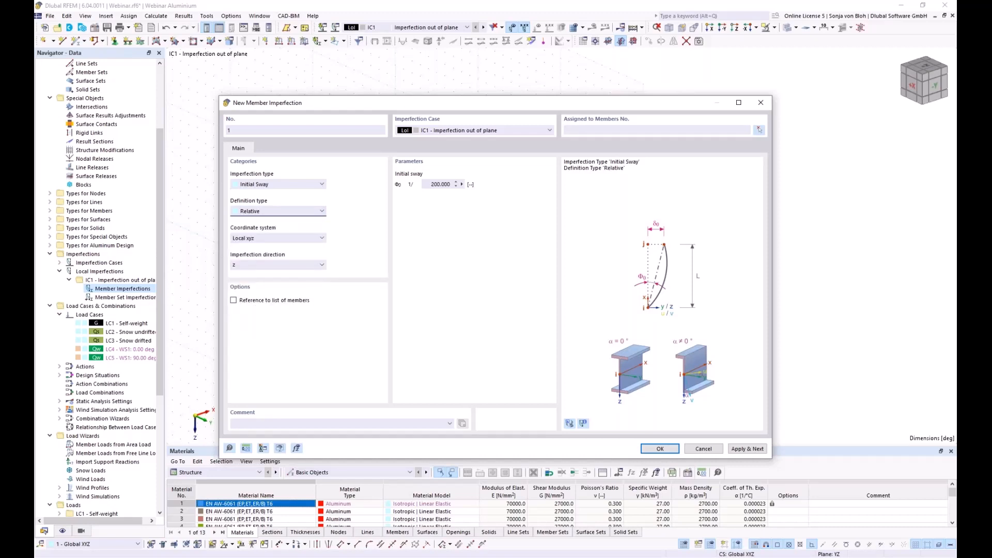
{"action": "double_click", "coordinate": [440, 184]}
{"action": "type", "text": "234"}
- Assign columns 126, 128, 131 and 133 to the sway imperfection
{"action": "left_click", "coordinate": [760, 130]}
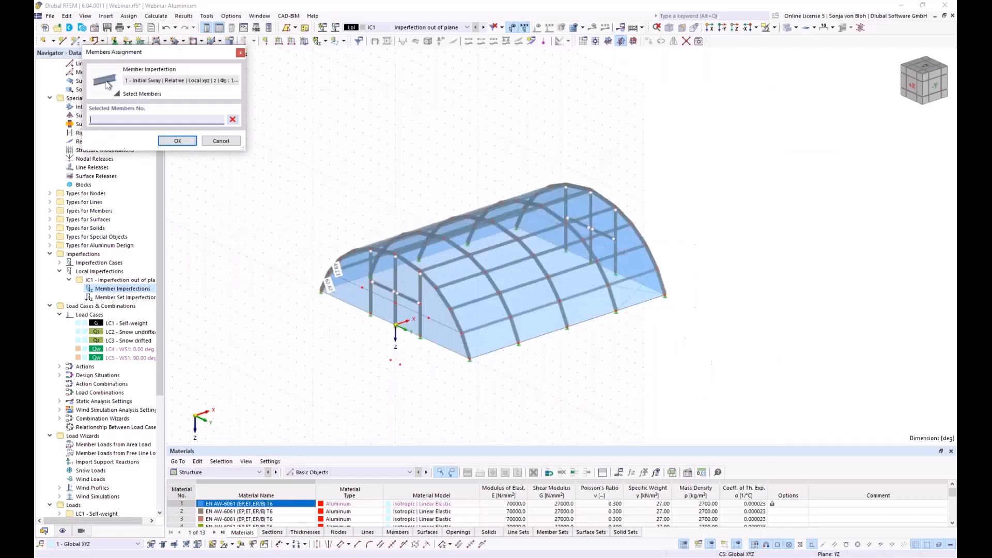
{"action": "left_click", "coordinate": [370, 295]}
{"action": "left_click", "coordinate": [420, 310]}
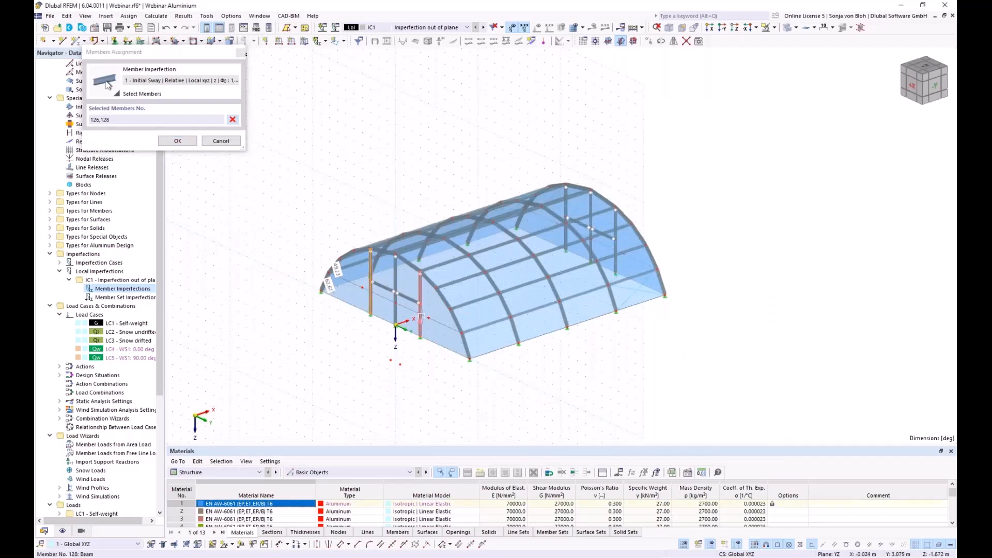
{"action": "left_click", "coordinate": [566, 210]}
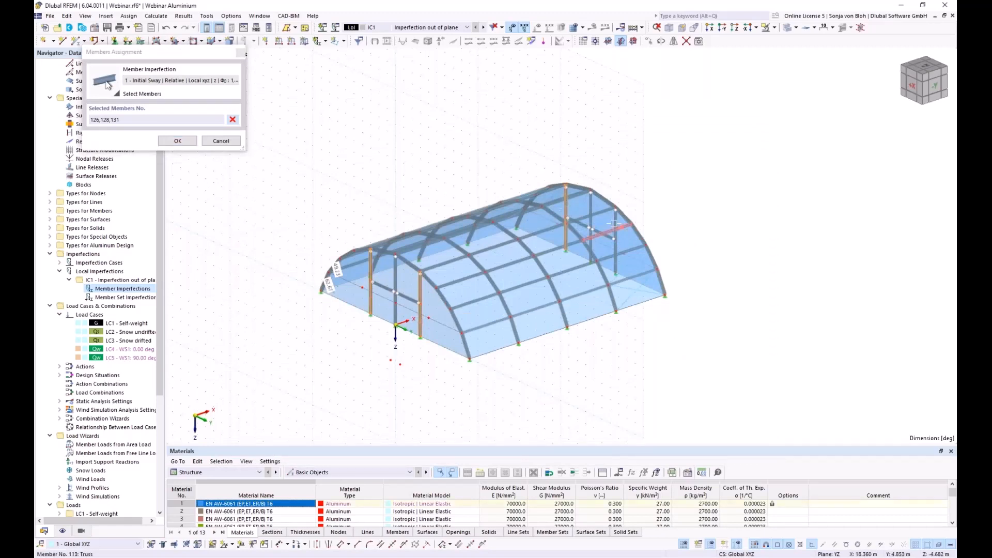
{"action": "left_click", "coordinate": [616, 248]}
{"action": "left_click", "coordinate": [177, 140]}
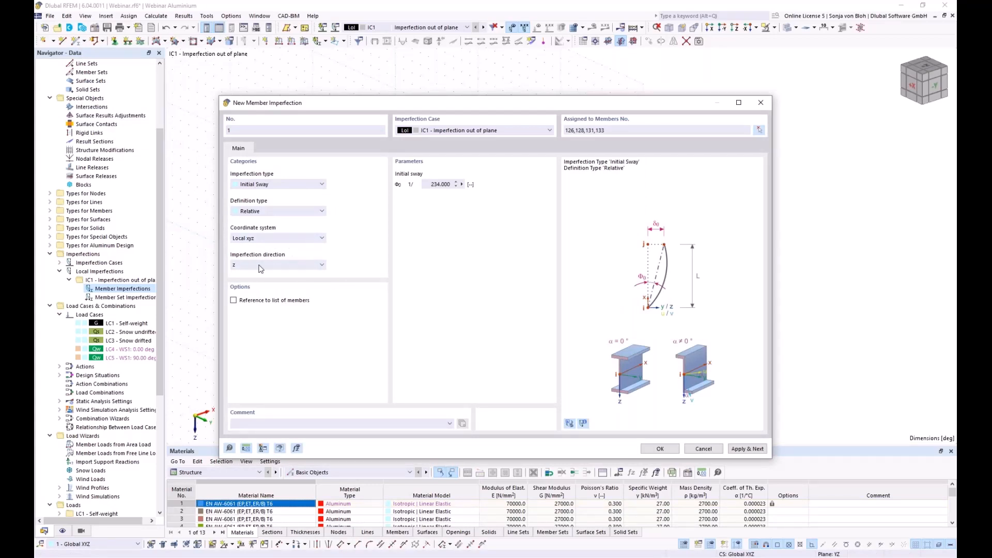
- Use the Global XYZ coordinate system with the imperfection in direction X
{"action": "left_click", "coordinate": [289, 238]}
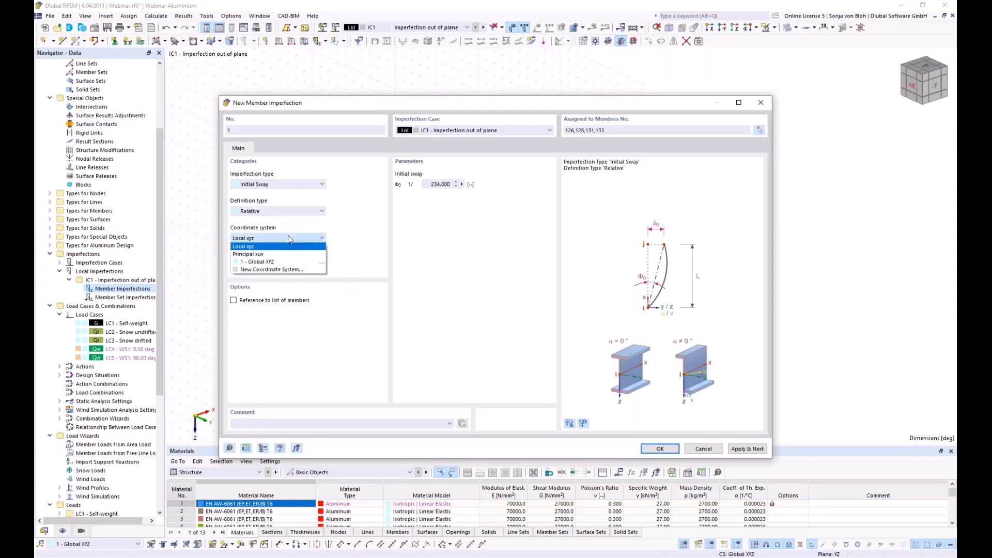
{"action": "left_click", "coordinate": [264, 262]}
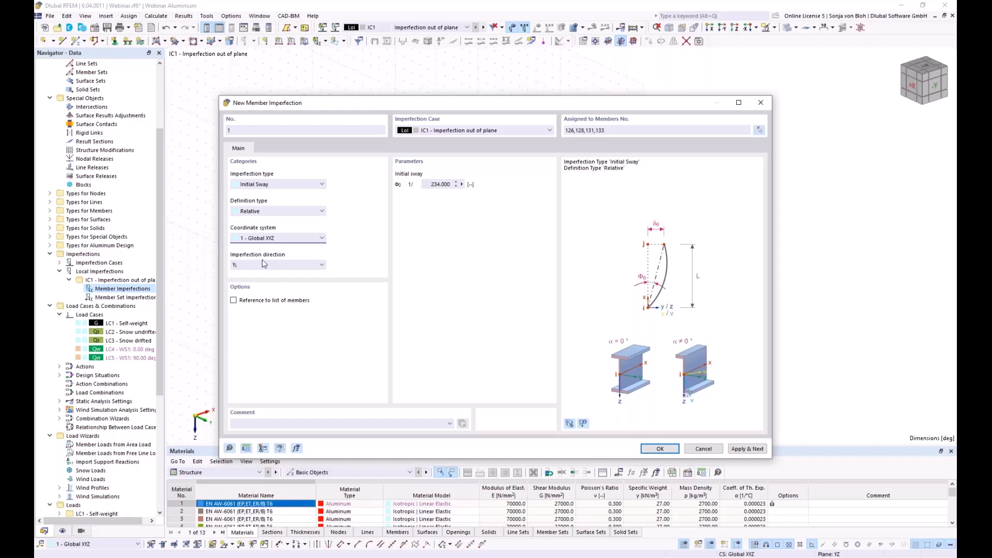
{"action": "left_click", "coordinate": [281, 264]}
{"action": "left_click", "coordinate": [255, 298]}
- Apply imperfection 1 and set the next imperfection's initial sway to 1/245
{"action": "left_click", "coordinate": [746, 449]}
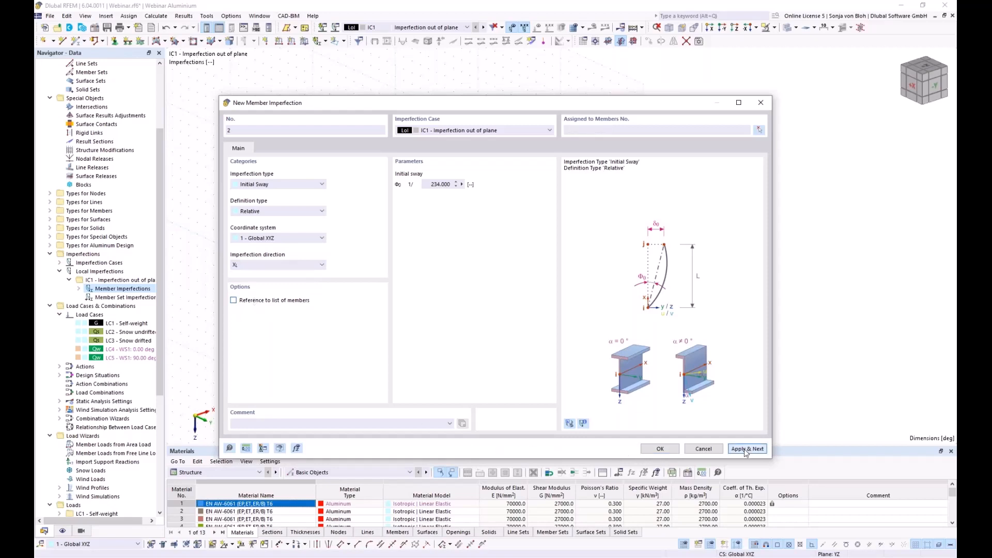
{"action": "left_click_drag", "start_coordinate": [463, 105], "coordinate": [443, 378]}
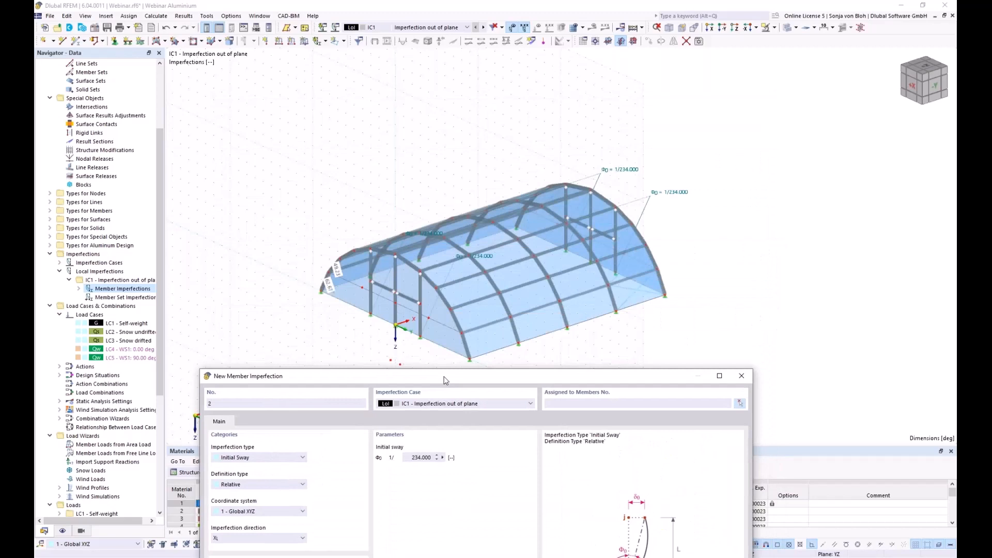
{"action": "left_click_drag", "start_coordinate": [446, 380], "coordinate": [435, 378]}
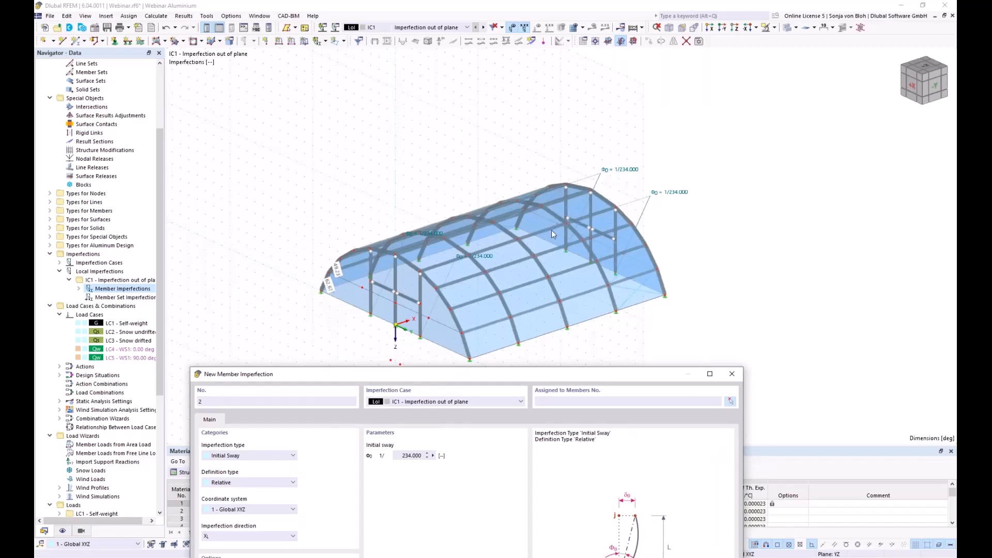
{"action": "left_click_drag", "start_coordinate": [393, 458], "coordinate": [445, 455]}
{"action": "type", "text": "245"}
- Assign columns 127 and 132 and apply imperfection 2
{"action": "left_click", "coordinate": [730, 401]}
{"action": "left_click", "coordinate": [395, 293]}
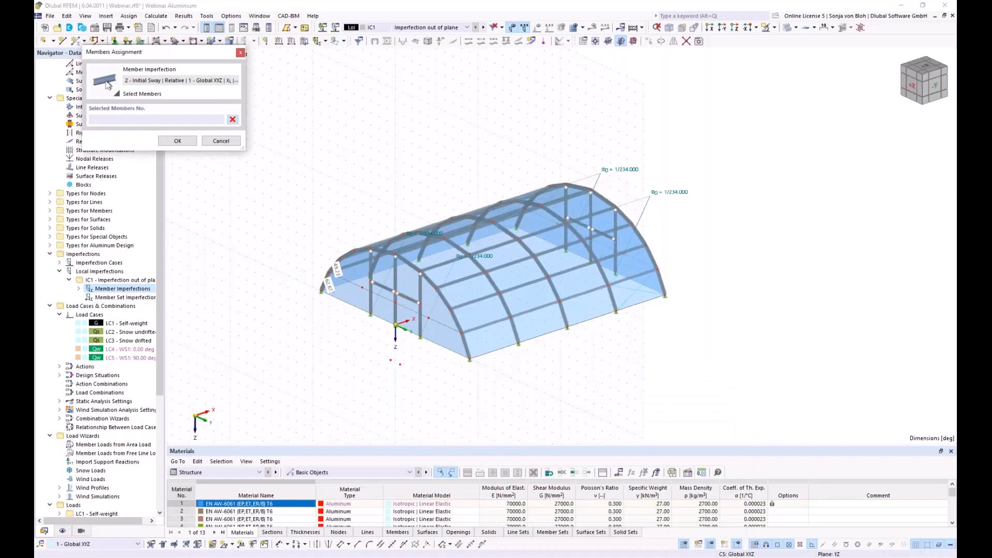
{"action": "left_click", "coordinate": [396, 283]}
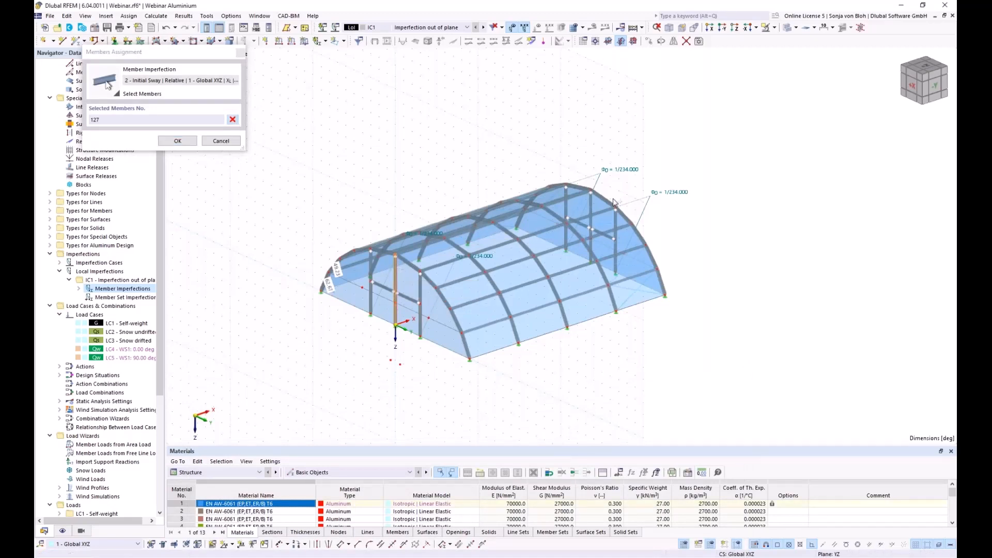
{"action": "scroll", "coordinate": [613, 203], "scroll_direction": "up", "scroll_amount": 3}
{"action": "left_click", "coordinate": [582, 206]}
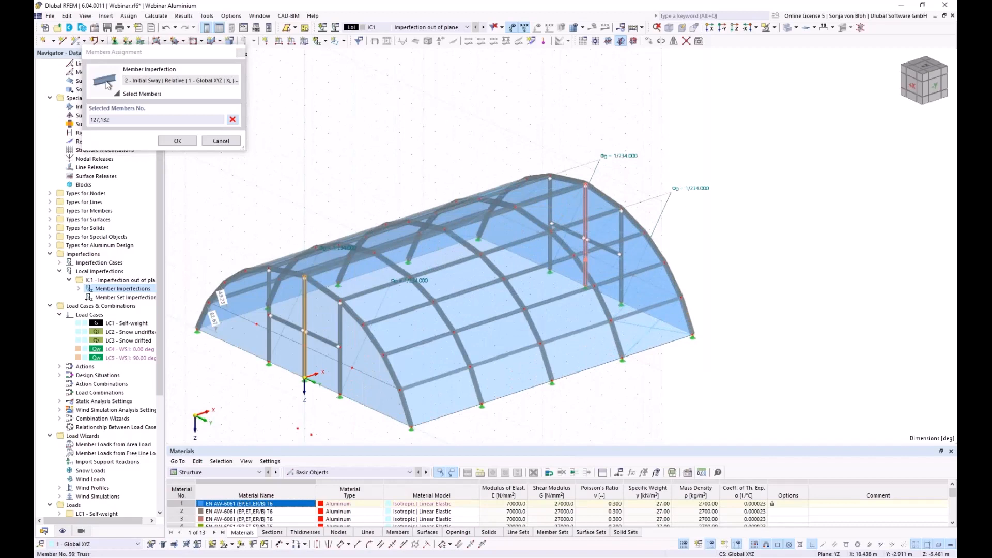
{"action": "left_click", "coordinate": [177, 140]}
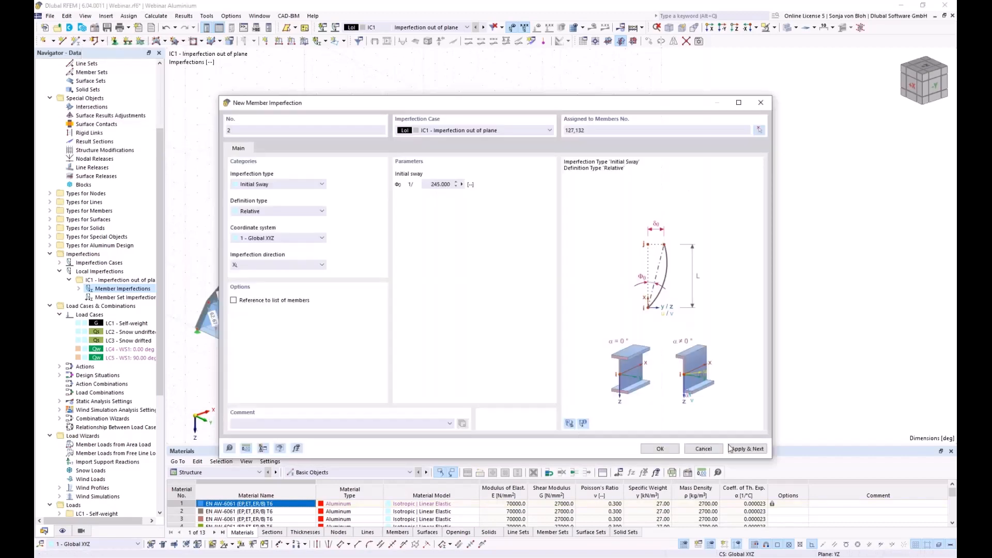
{"action": "left_click", "coordinate": [734, 449]}
{"action": "left_click_drag", "start_coordinate": [330, 109], "coordinate": [269, 154]}
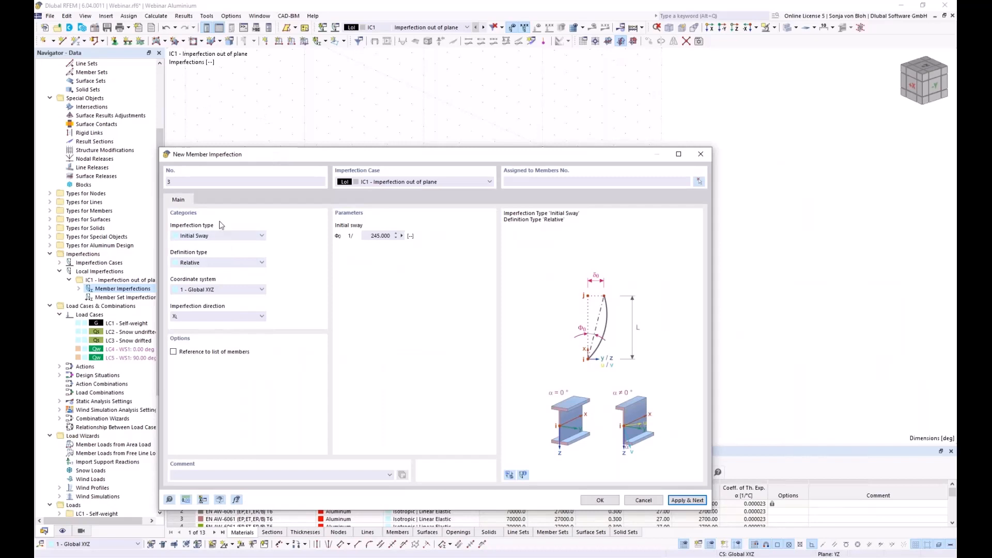
- Make imperfection 3 a manually defined absolute initial bow of 125 mm
{"action": "left_click", "coordinate": [208, 236]}
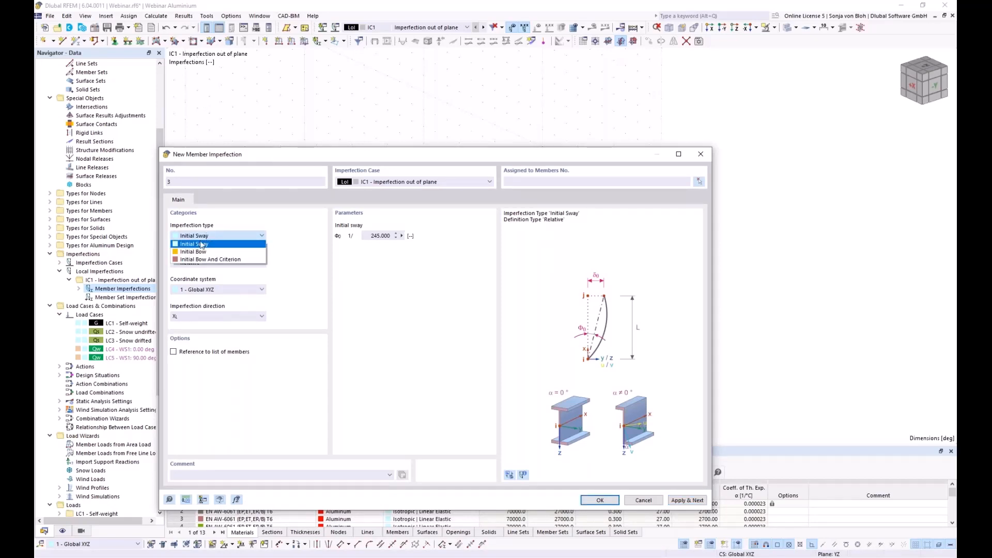
{"action": "left_click", "coordinate": [196, 252]}
{"action": "left_click", "coordinate": [216, 264]}
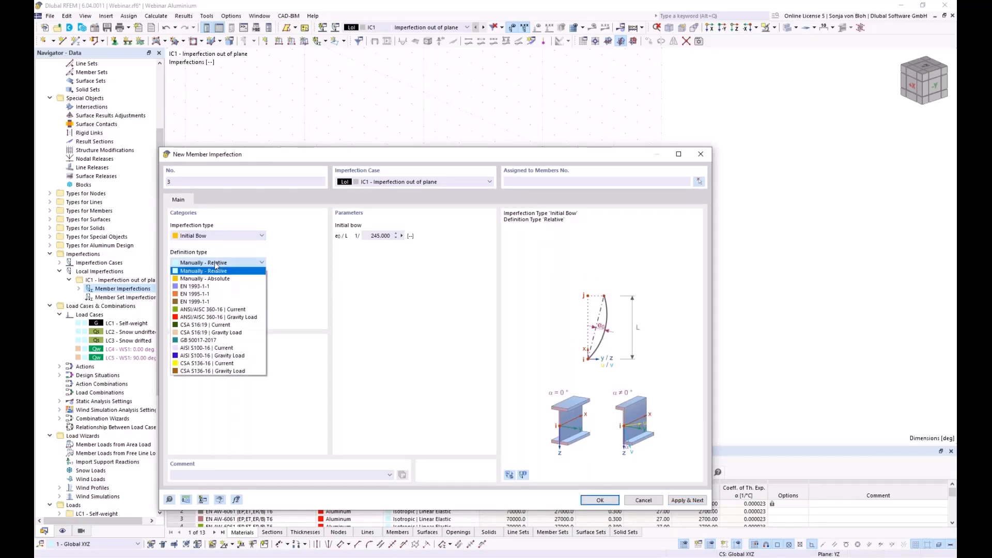
{"action": "left_click", "coordinate": [212, 278]}
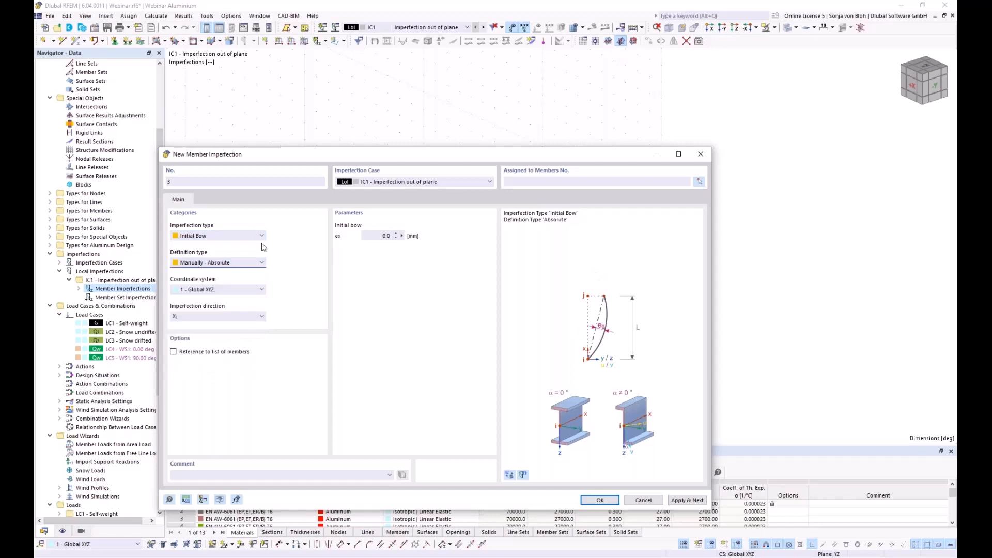
{"action": "left_click", "coordinate": [387, 236]}
{"action": "type", "text": "125"}
- Reference the bow to the member list 1-5, 71-75 and apply it
{"action": "left_click", "coordinate": [174, 352]}
{"action": "left_click", "coordinate": [701, 181]}
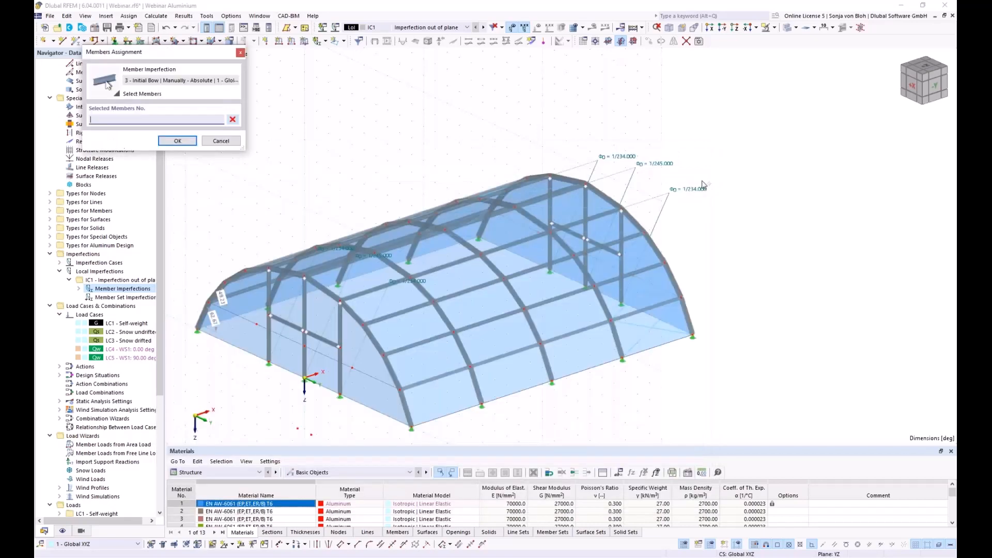
{"action": "middle_click_drag", "start_coordinate": [502, 430], "coordinate": [403, 382], "text": "ctrl"}
{"action": "left_click_drag", "start_coordinate": [229, 194], "coordinate": [310, 397]}
{"action": "middle_click_drag", "start_coordinate": [269, 396], "coordinate": [436, 401], "text": "ctrl"}
{"action": "left_click_drag", "start_coordinate": [520, 396], "coordinate": [391, 314]}
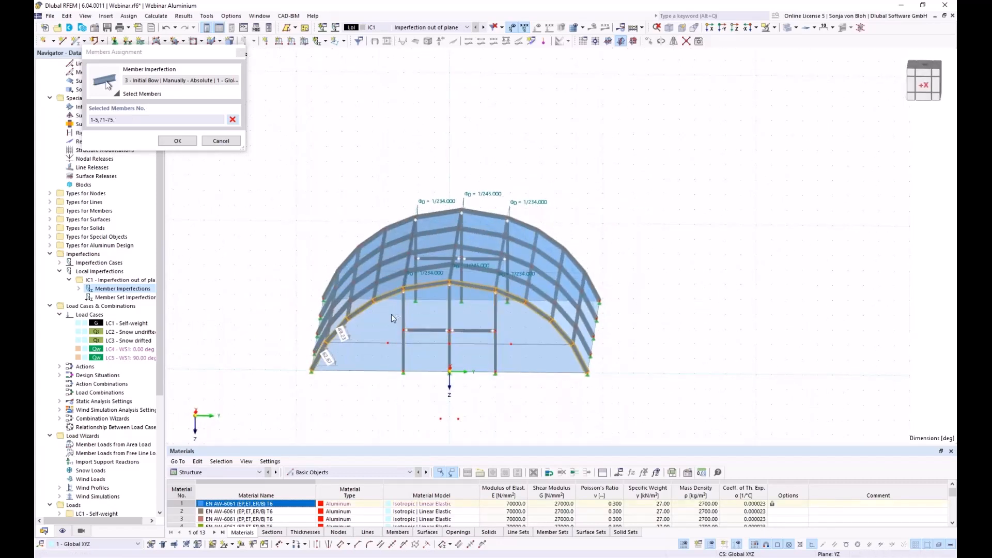
{"action": "left_click", "coordinate": [177, 140]}
{"action": "left_click", "coordinate": [747, 448]}
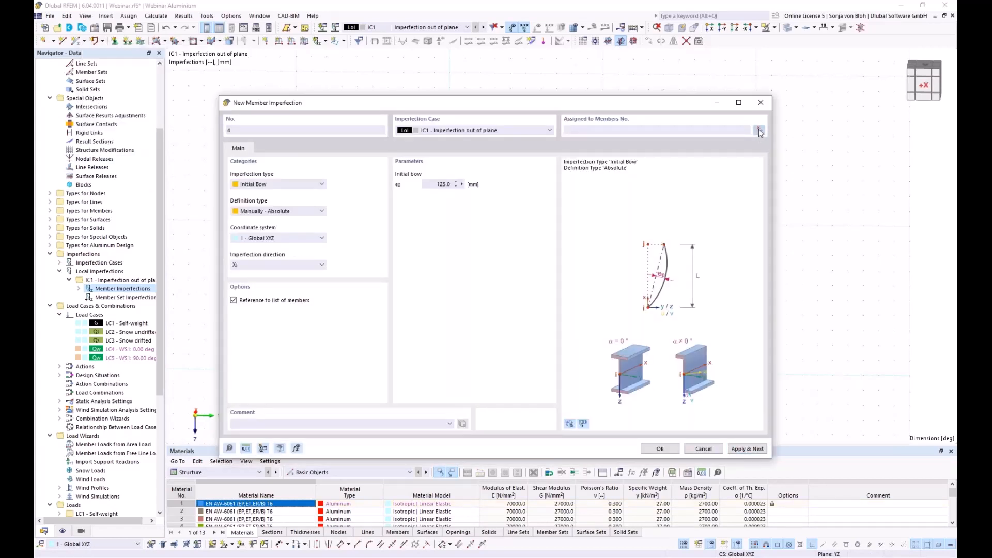
- Assign the first arch's members to bow imperfection 4 and apply it
{"action": "left_click", "coordinate": [760, 130]}
{"action": "middle_click_drag", "start_coordinate": [620, 372], "coordinate": [488, 324], "text": "ctrl"}
{"action": "left_click_drag", "start_coordinate": [355, 194], "coordinate": [405, 403]}
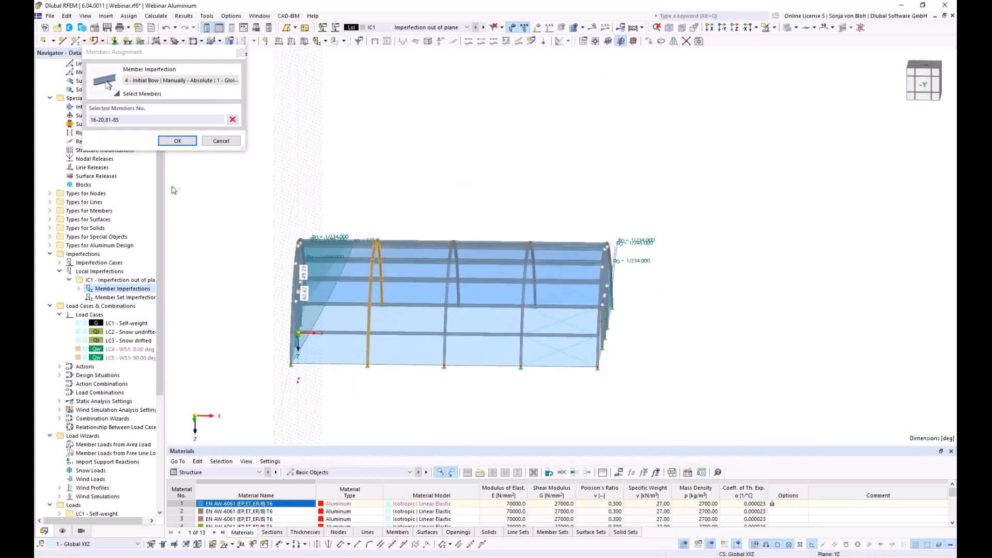
{"action": "left_click", "coordinate": [177, 140]}
{"action": "left_click", "coordinate": [754, 449]}
- Create bow imperfections 5 and 6 on the middle and right arch members
{"action": "left_click", "coordinate": [760, 130]}
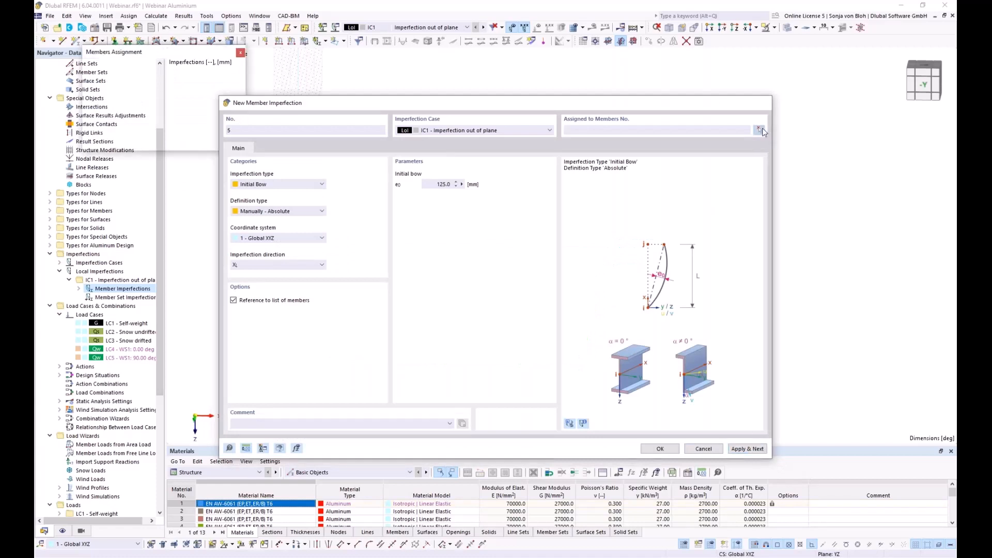
{"action": "left_click_drag", "start_coordinate": [438, 206], "coordinate": [471, 407]}
{"action": "left_click", "coordinate": [177, 140]}
{"action": "left_click", "coordinate": [748, 448]}
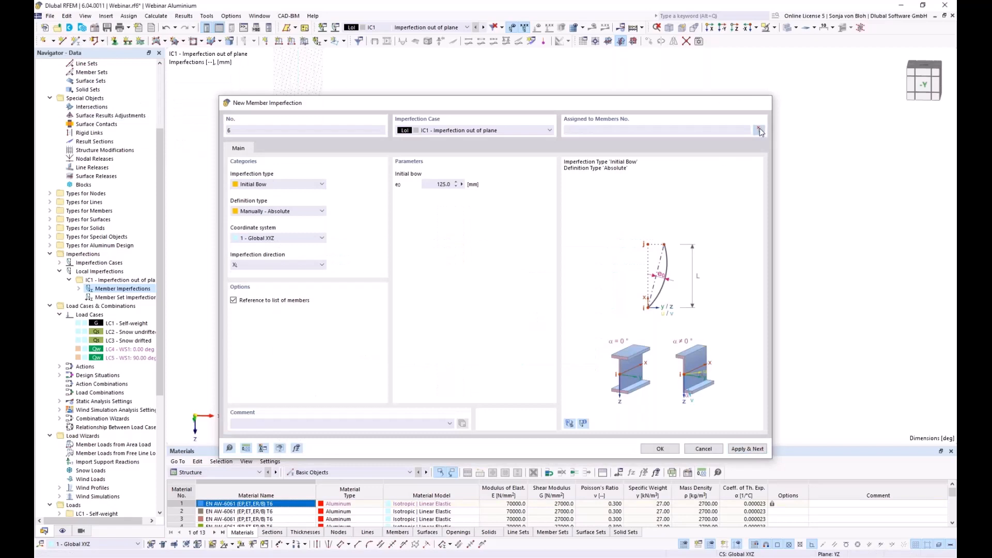
{"action": "left_click", "coordinate": [759, 131]}
{"action": "left_click_drag", "start_coordinate": [516, 199], "coordinate": [552, 404]}
{"action": "left_click", "coordinate": [177, 141]}
{"action": "left_click", "coordinate": [748, 448]}
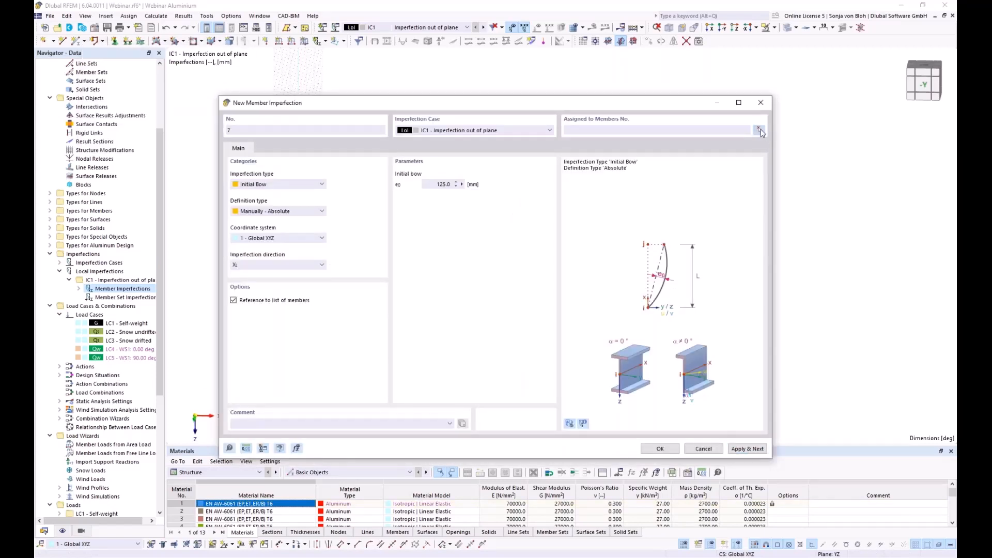
- Assign the gable-end members to imperfection 7 and finish the dialog
{"action": "left_click", "coordinate": [760, 130]}
{"action": "left_click_drag", "start_coordinate": [598, 194], "coordinate": [674, 399]}
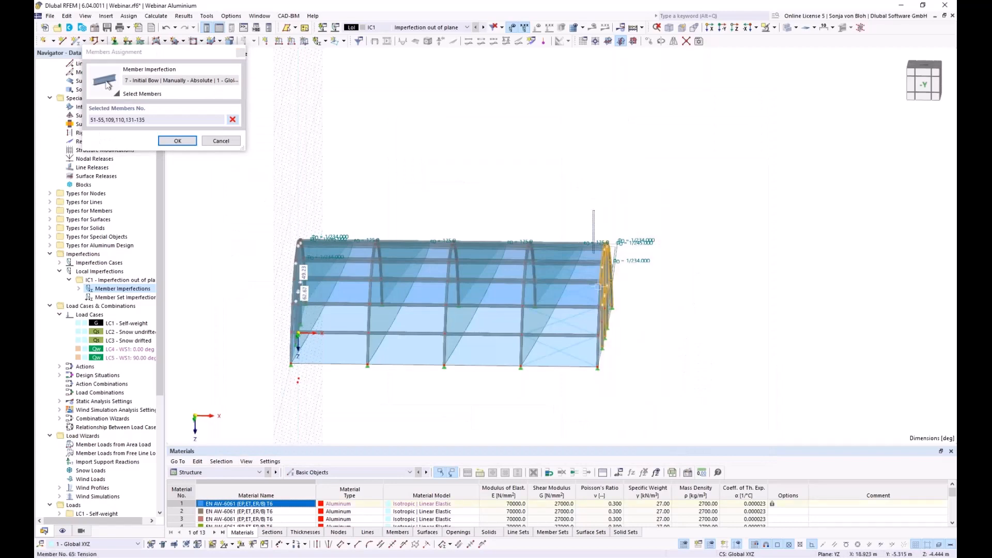
{"action": "middle_click_drag", "start_coordinate": [674, 396], "coordinate": [502, 393], "text": "ctrl"}
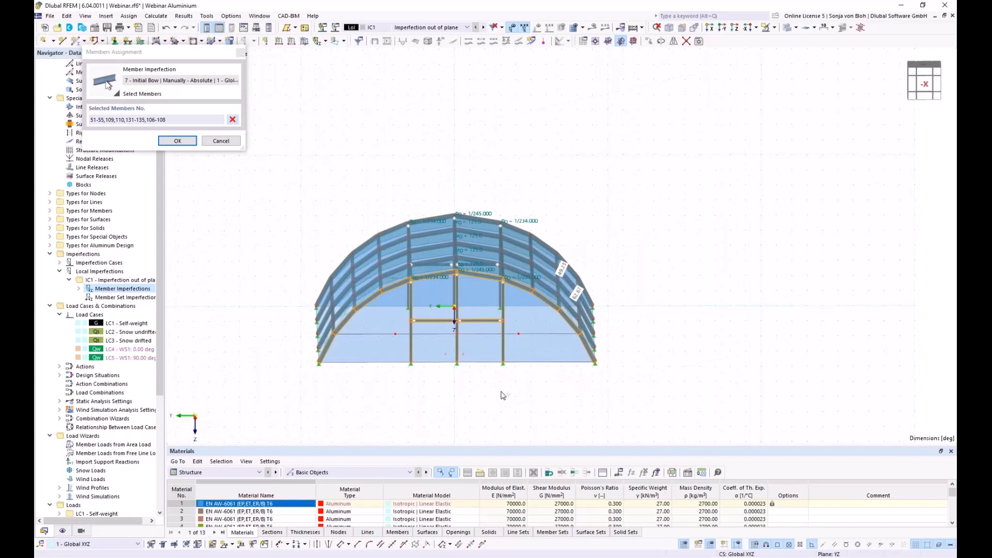
{"action": "left_click_drag", "start_coordinate": [512, 383], "coordinate": [401, 313]}
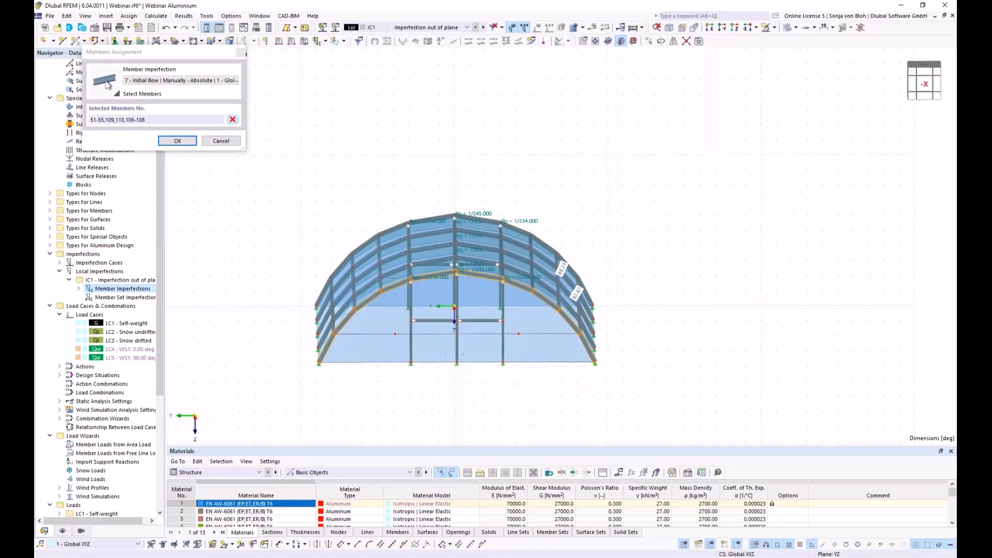
{"action": "left_click", "coordinate": [177, 141]}
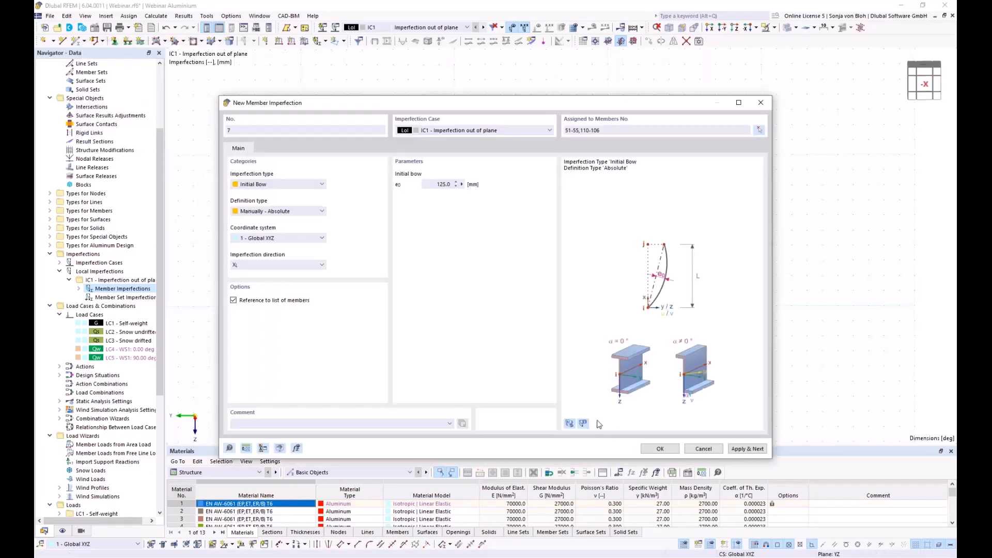
{"action": "left_click", "coordinate": [661, 449]}
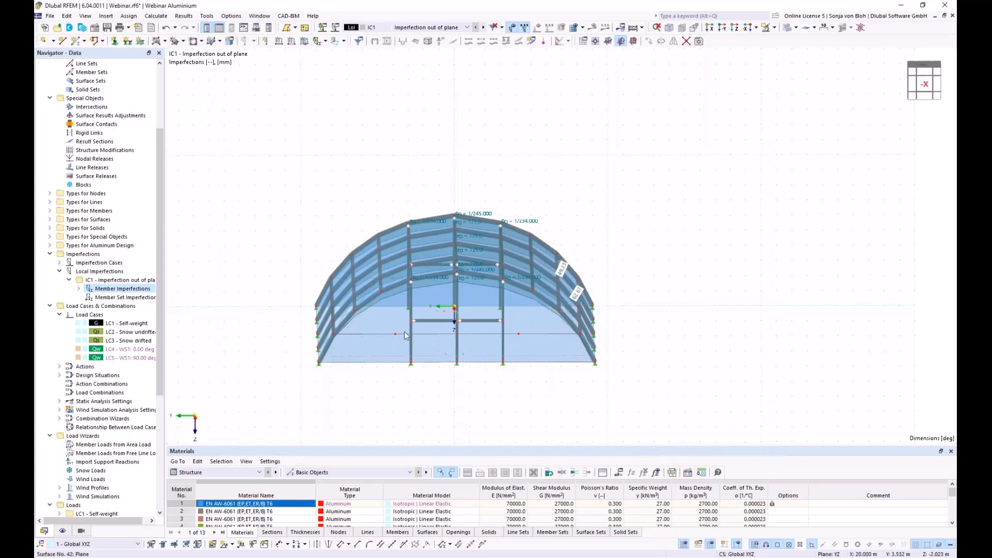
{"action": "middle_click_drag", "start_coordinate": [432, 345], "coordinate": [474, 405]}
{"action": "middle_click_drag", "start_coordinate": [619, 389], "coordinate": [615, 390], "text": "ctrl"}
{"action": "middle_click_drag", "start_coordinate": [476, 408], "coordinate": [534, 377]}
{"action": "middle_click_drag", "start_coordinate": [401, 392], "coordinate": [404, 391]}
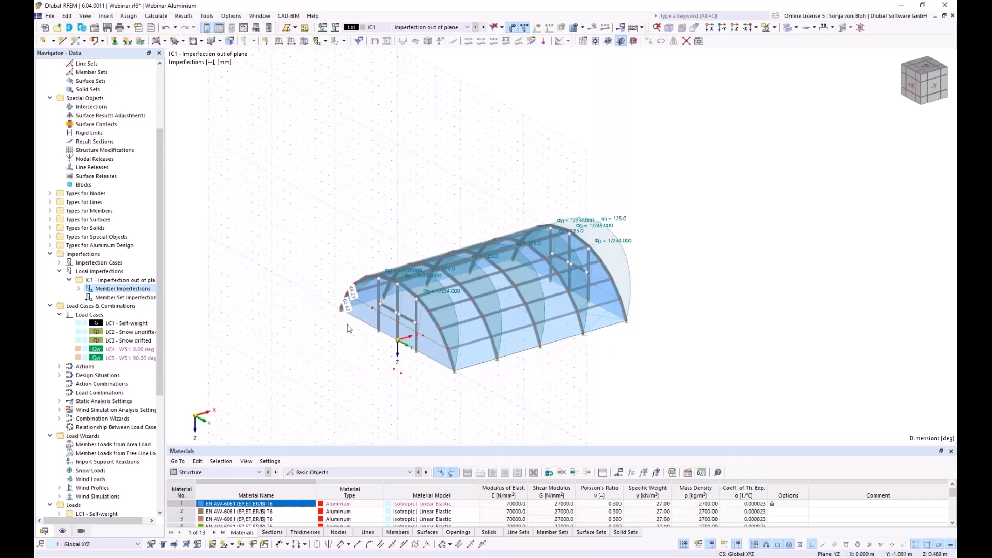
- Create imperfection case IC2 named 'Imperfection in plane'
{"action": "right_click", "coordinate": [111, 263]}
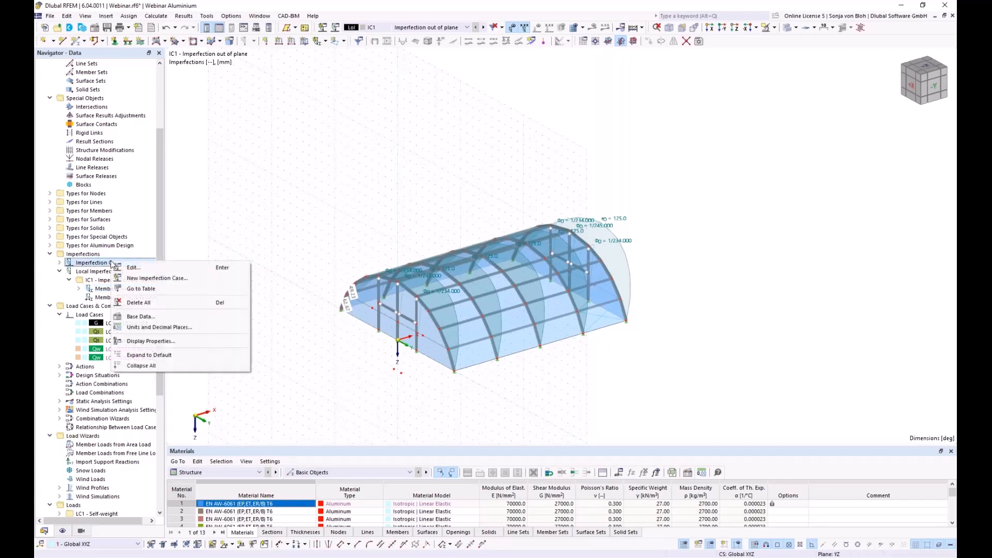
{"action": "left_click", "coordinate": [140, 278]}
{"action": "type", "text": "Imperfection in plane"}
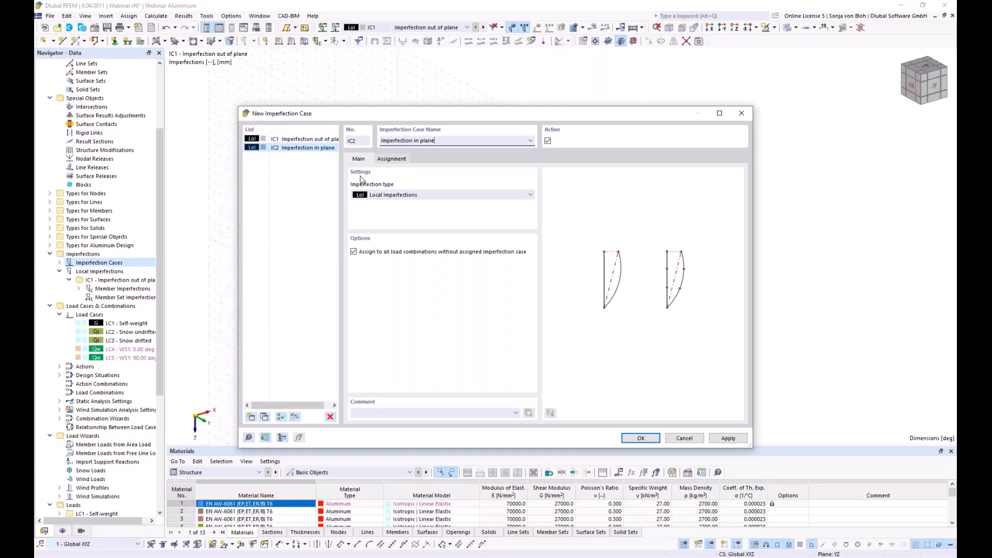
{"action": "left_click", "coordinate": [637, 438]}
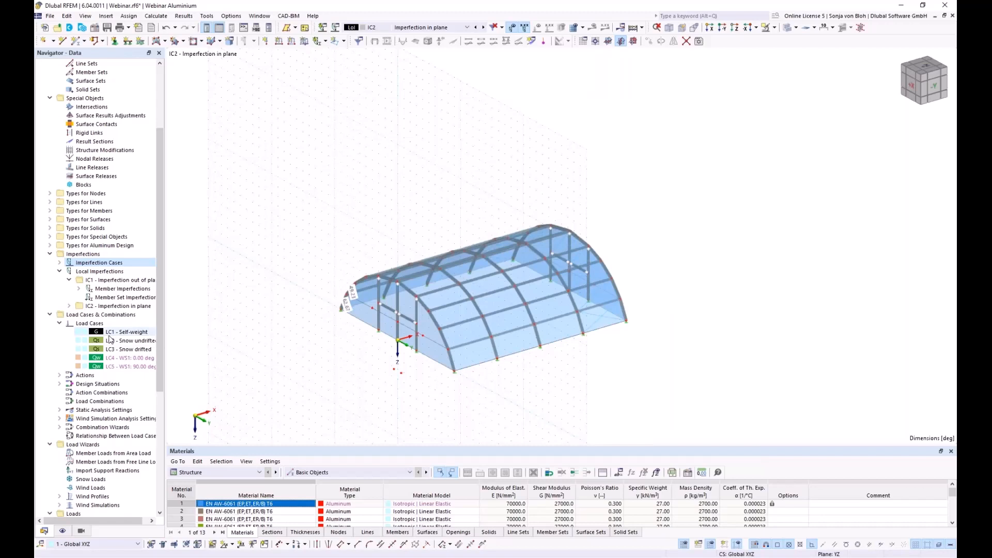
- Start a new member imperfection under IC2
{"action": "left_click", "coordinate": [69, 307]}
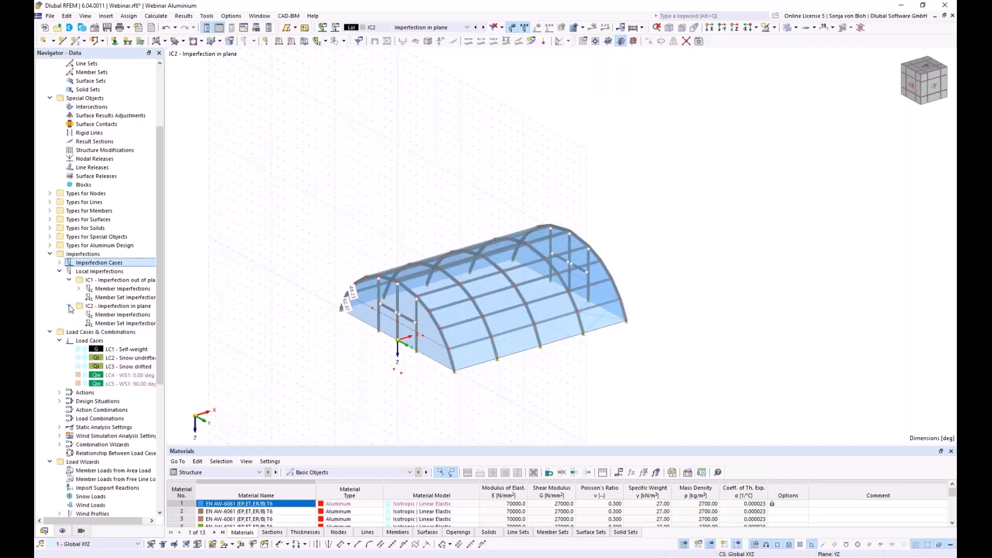
{"action": "right_click", "coordinate": [129, 316]}
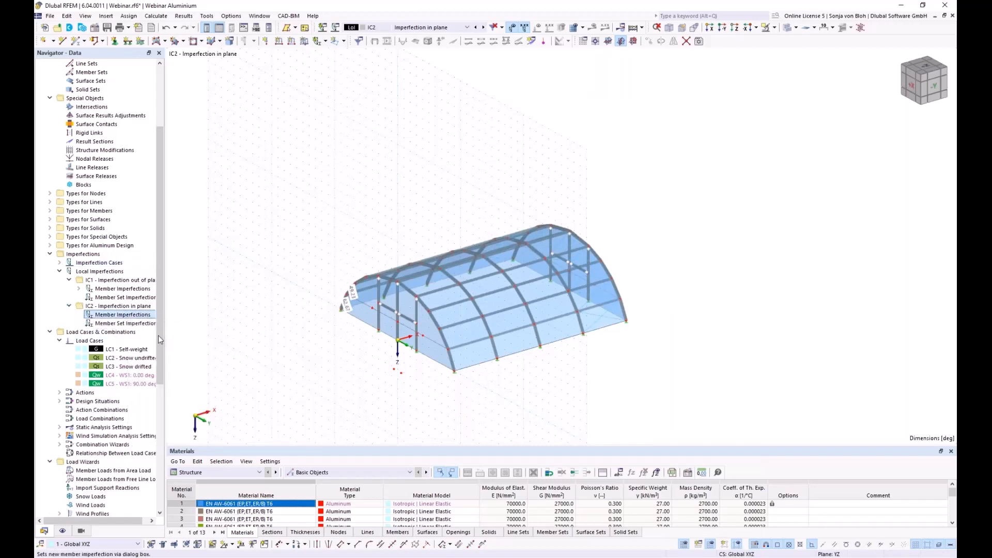
{"action": "left_click", "coordinate": [160, 335]}
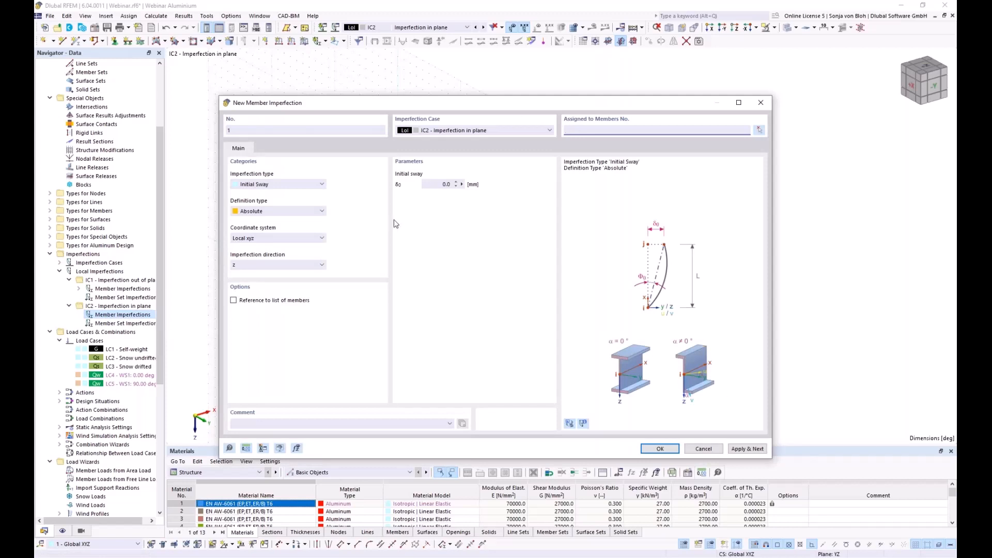
- Set a relative initial sway of 1/234 in the Global XYZ coordinate system
{"action": "left_click", "coordinate": [301, 211]}
{"action": "scroll", "coordinate": [301, 211], "scroll_direction": "up", "scroll_amount": 1}
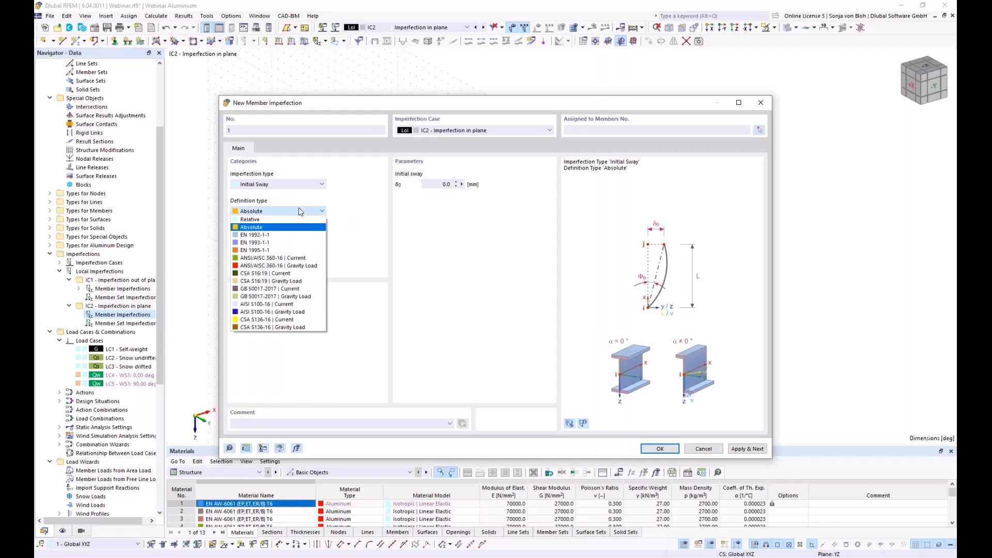
{"action": "left_click", "coordinate": [276, 221]}
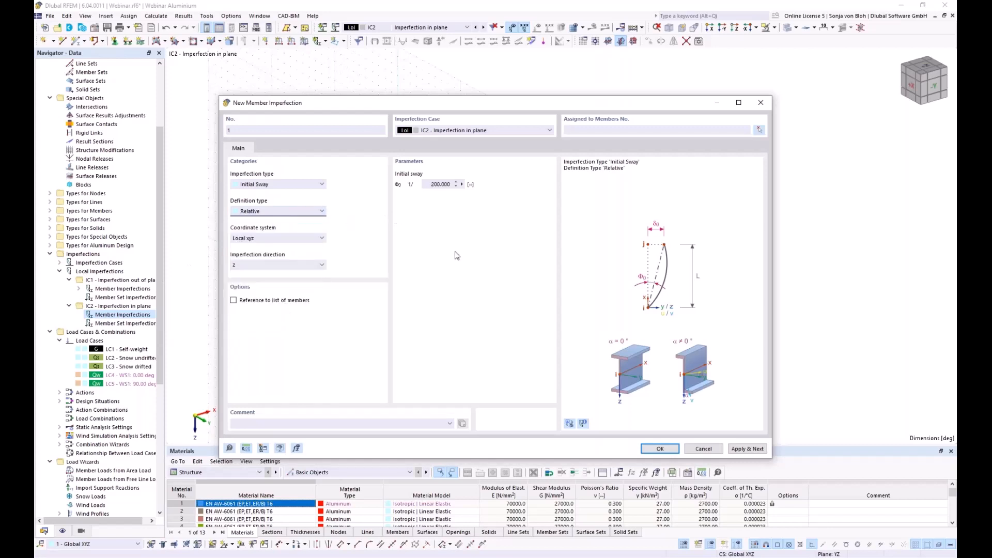
{"action": "left_click_drag", "start_coordinate": [431, 184], "coordinate": [494, 189]}
{"action": "type", "text": "234"}
{"action": "left_click", "coordinate": [275, 237]}
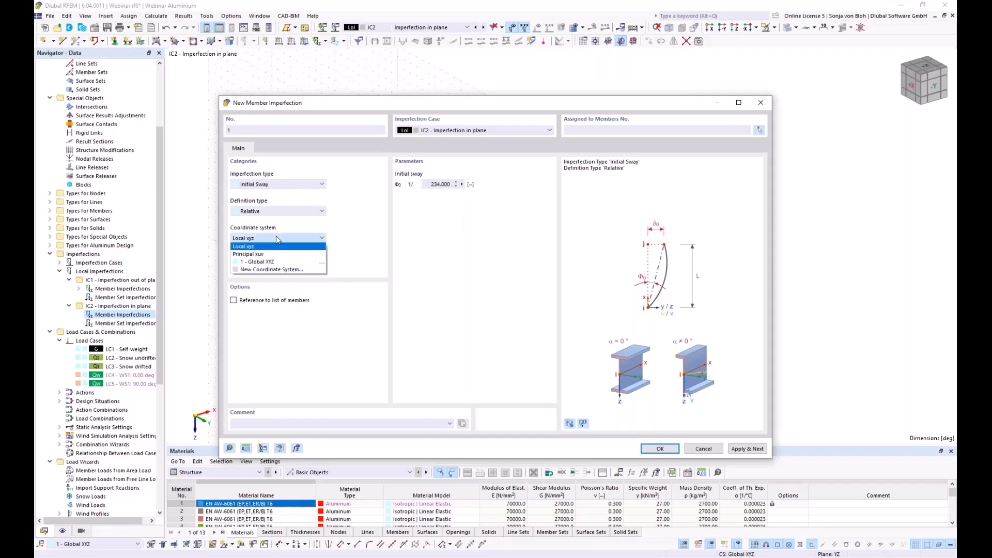
{"action": "left_click", "coordinate": [267, 262]}
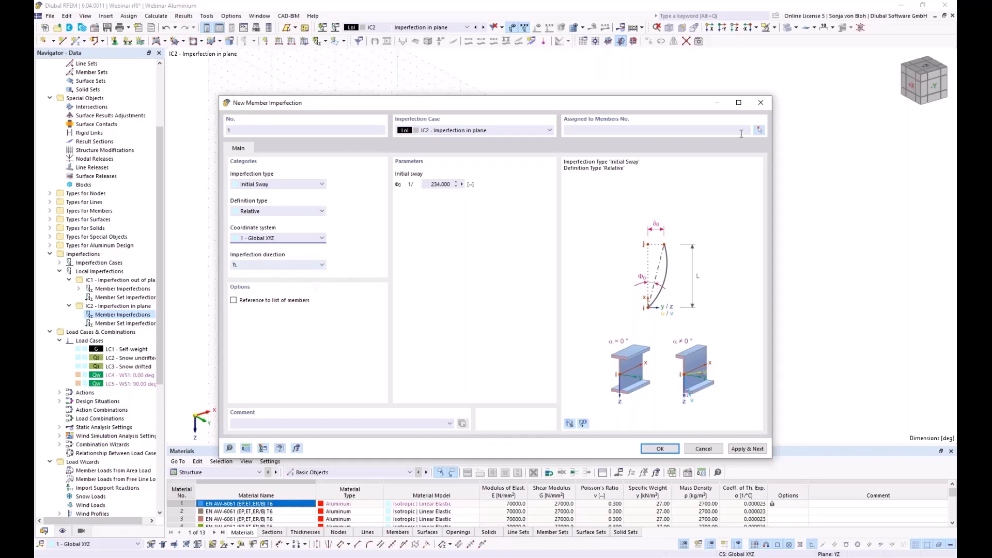
- Assign columns 126, 128, 131 and 133 and apply sway imperfection 1
{"action": "left_click", "coordinate": [759, 130]}
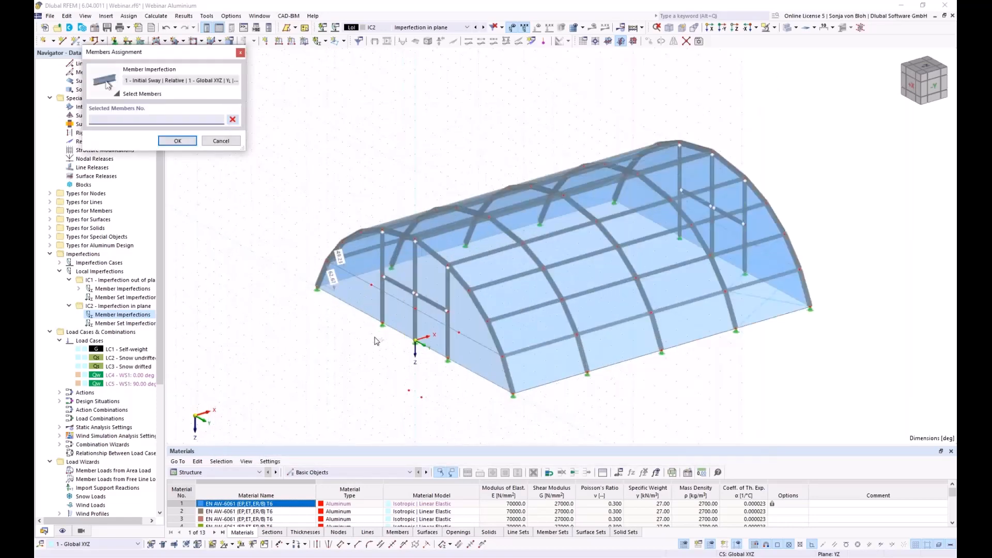
{"action": "scroll", "coordinate": [376, 341], "scroll_direction": "up", "scroll_amount": 1}
{"action": "left_click", "coordinate": [384, 300]}
{"action": "left_click", "coordinate": [462, 310]}
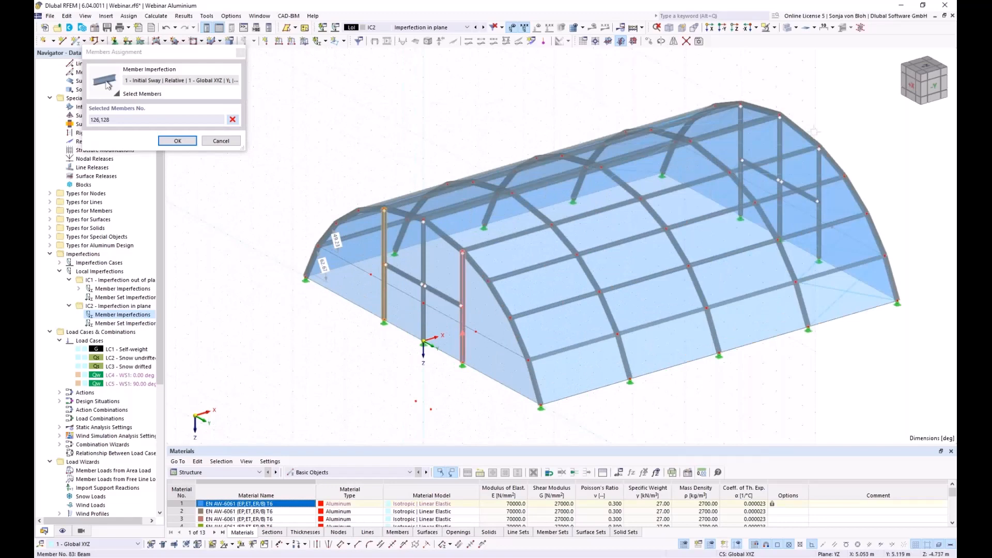
{"action": "left_click", "coordinate": [742, 154]}
{"action": "left_click", "coordinate": [819, 196]}
{"action": "left_click", "coordinate": [172, 142]}
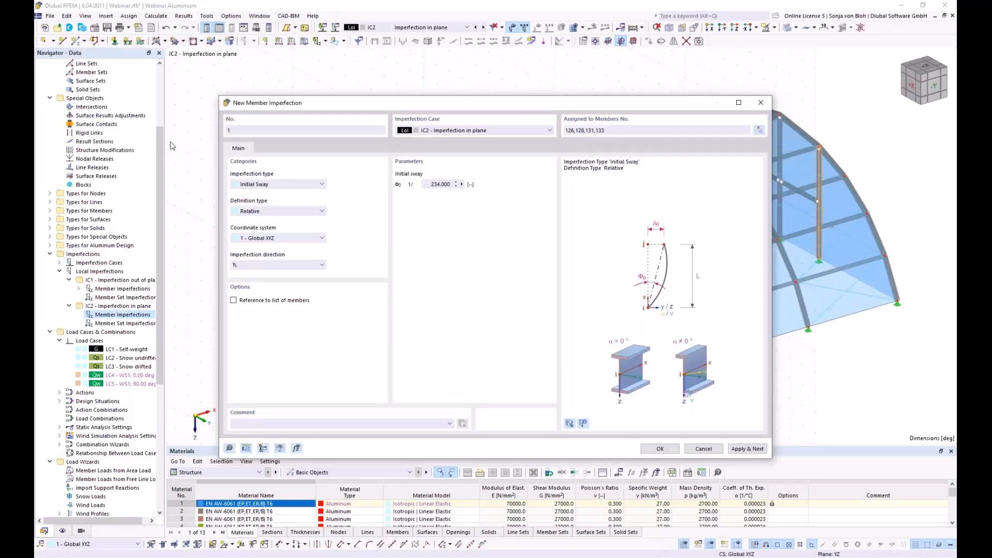
{"action": "left_click", "coordinate": [747, 449]}
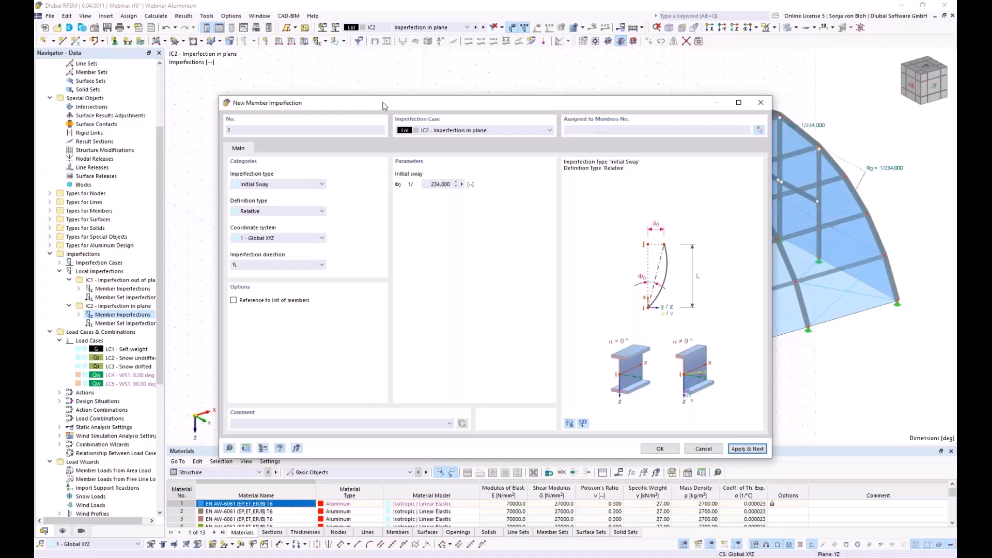
- Set sway 1/245 on columns 127 and 132 and apply imperfection 2
{"action": "left_click", "coordinate": [423, 184]}
{"action": "type", "text": "245"}
{"action": "left_click", "coordinate": [759, 130]}
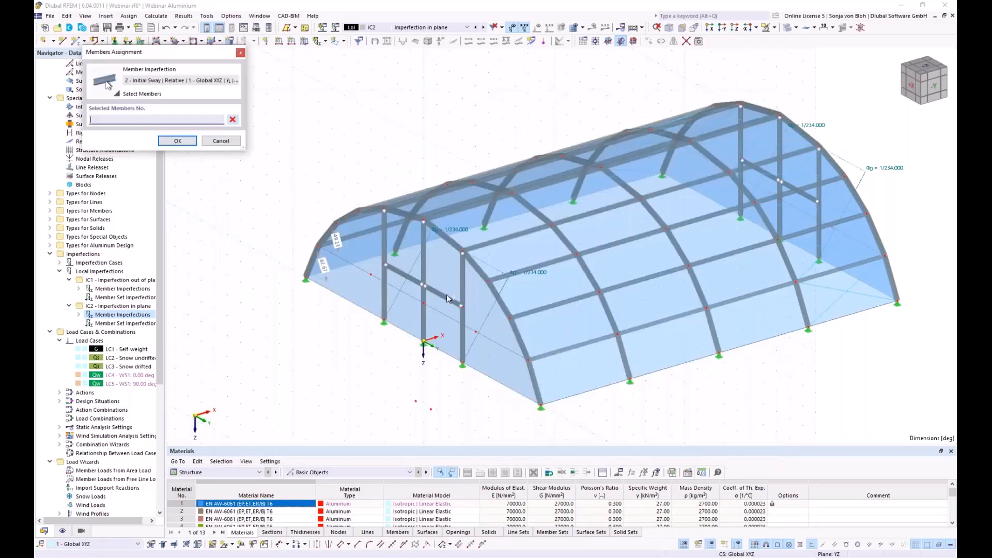
{"action": "left_click", "coordinate": [422, 308]}
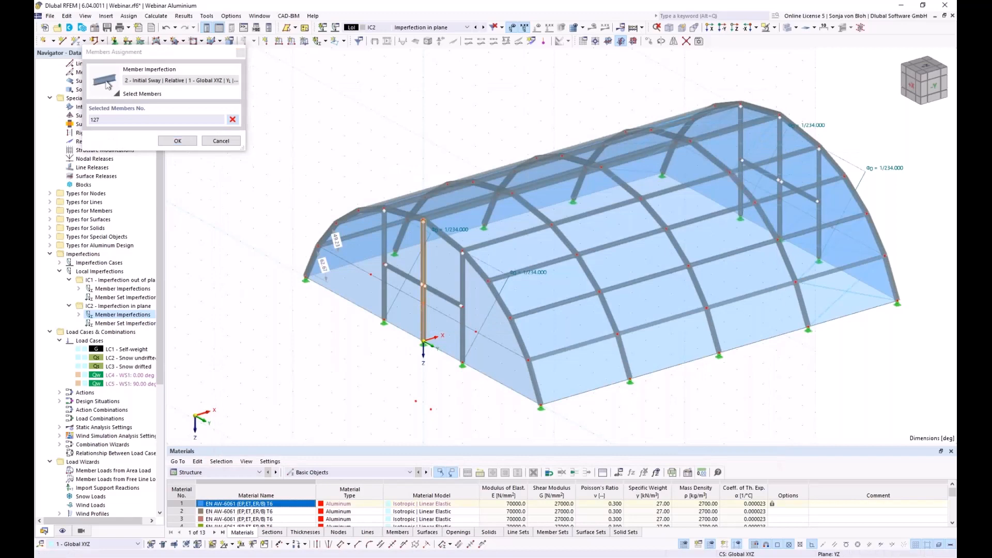
{"action": "left_click", "coordinate": [780, 137]}
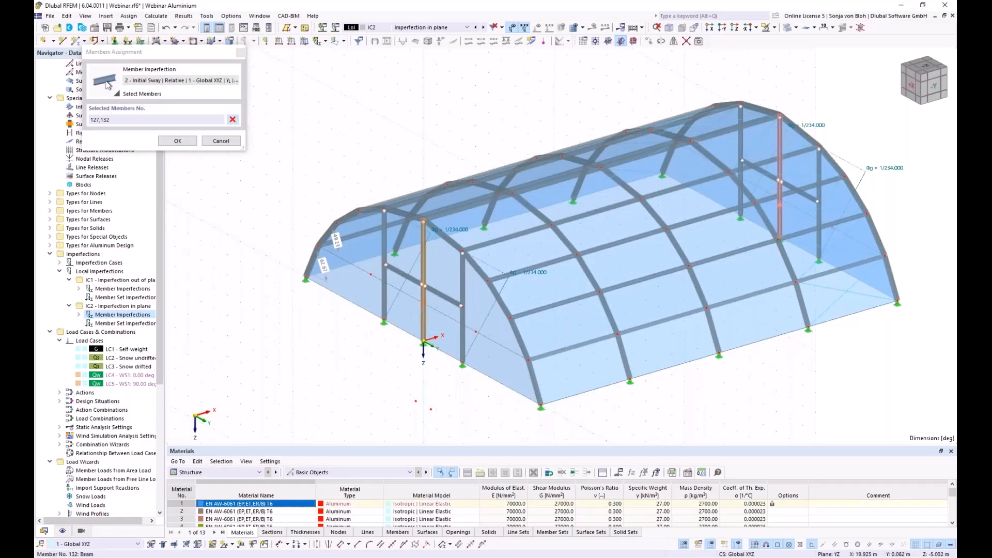
{"action": "left_click", "coordinate": [177, 141]}
{"action": "left_click", "coordinate": [747, 448]}
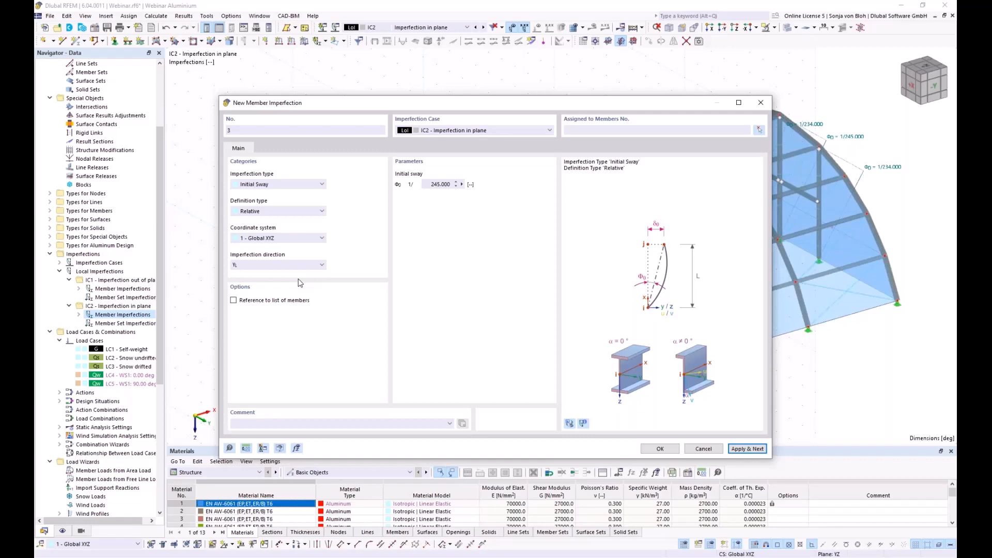
- Make imperfection 3 an absolute 47 mm initial bow in local axes referenced to a member list
{"action": "left_click", "coordinate": [278, 183]}
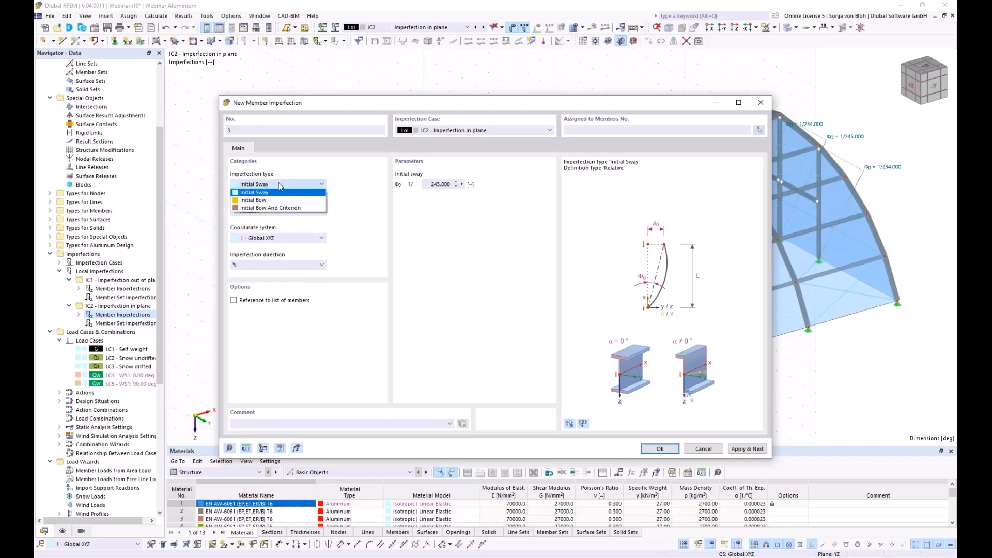
{"action": "left_click", "coordinate": [253, 200]}
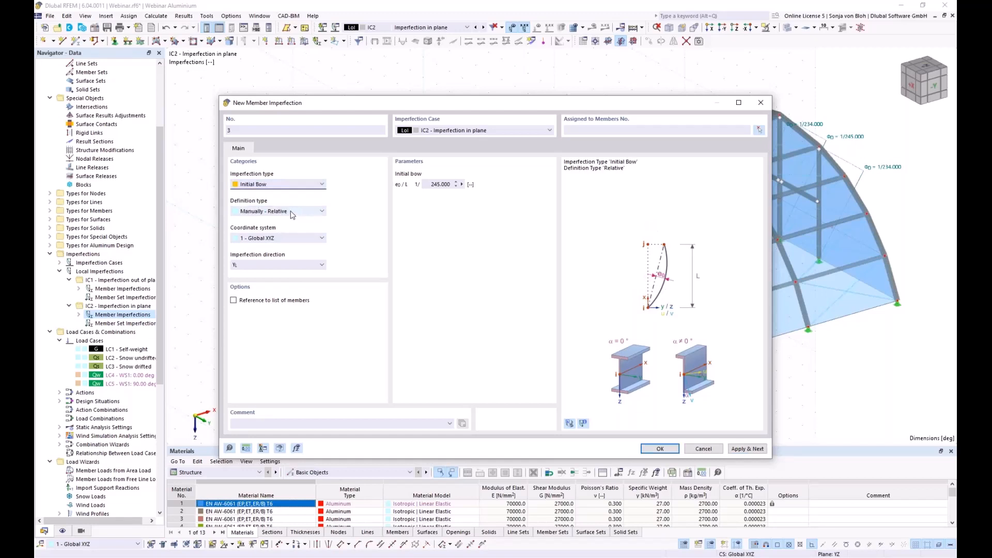
{"action": "left_click", "coordinate": [271, 212]}
{"action": "left_click", "coordinate": [270, 228]}
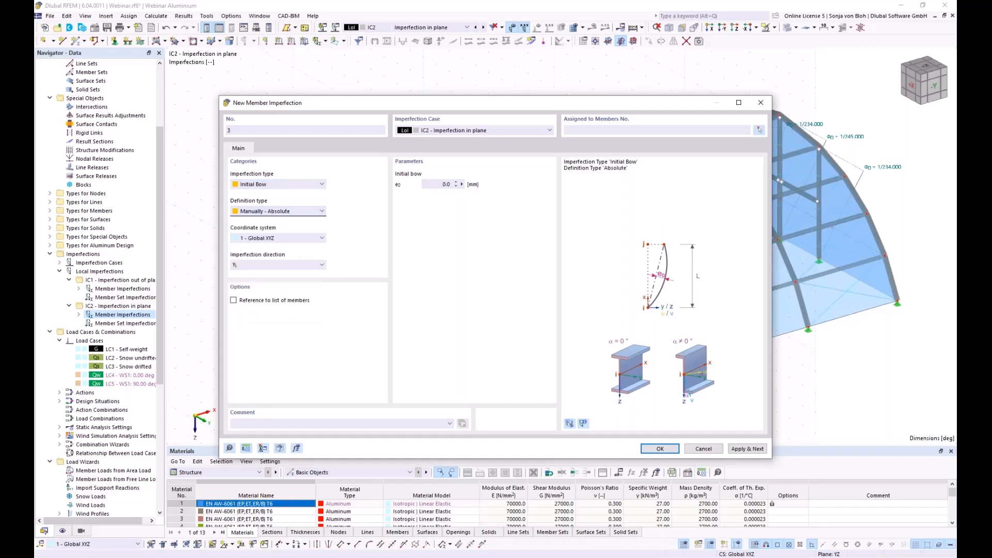
{"action": "left_click_drag", "start_coordinate": [431, 185], "coordinate": [496, 185]}
{"action": "type", "text": "47"}
{"action": "left_click", "coordinate": [308, 239]}
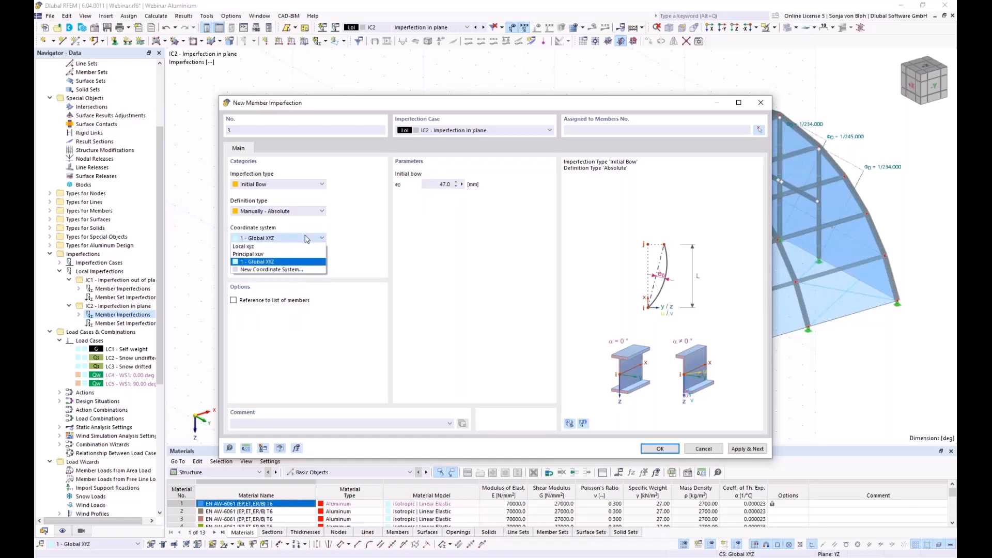
{"action": "left_click", "coordinate": [255, 247]}
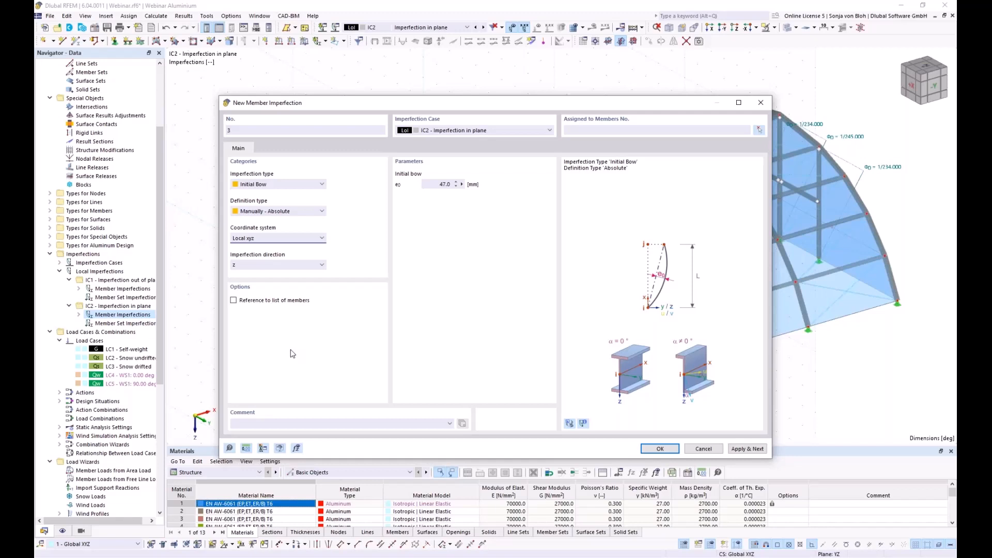
{"action": "left_click", "coordinate": [234, 300]}
- Assign front-arch members 1-5 to the bow and apply it
{"action": "left_click", "coordinate": [759, 130]}
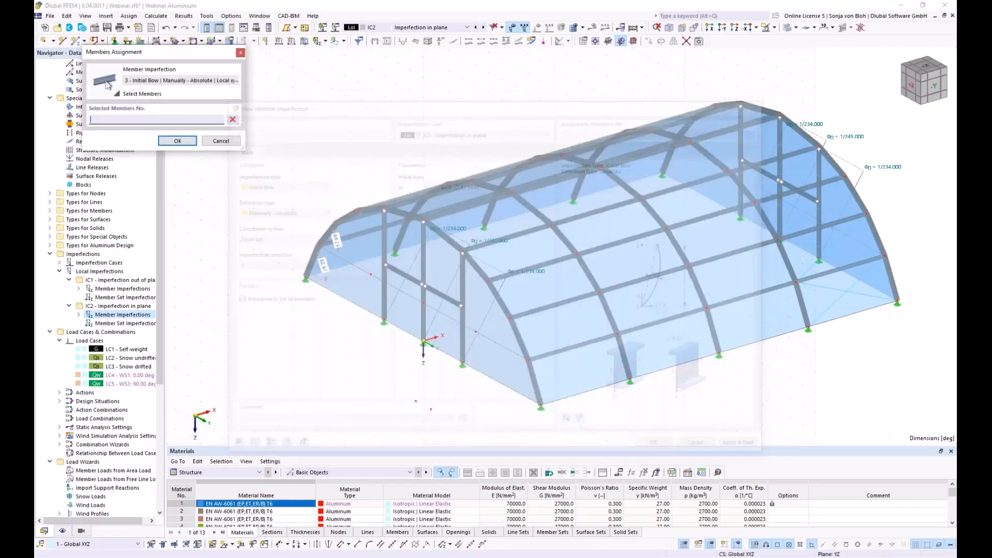
{"action": "middle_click_drag", "start_coordinate": [348, 365], "coordinate": [353, 332], "text": "ctrl"}
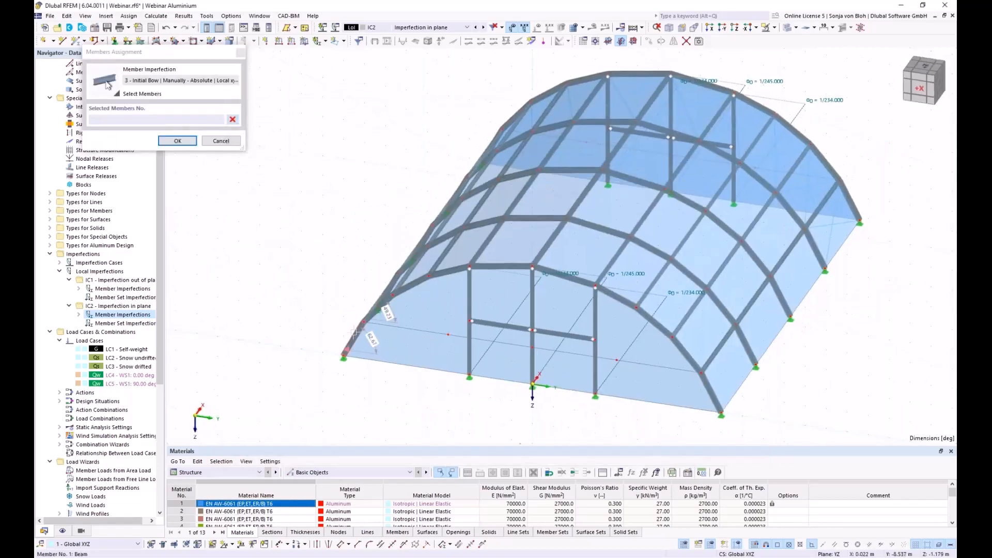
{"action": "left_click", "coordinate": [354, 333]}
{"action": "left_click", "coordinate": [377, 309]}
{"action": "left_click", "coordinate": [402, 289]}
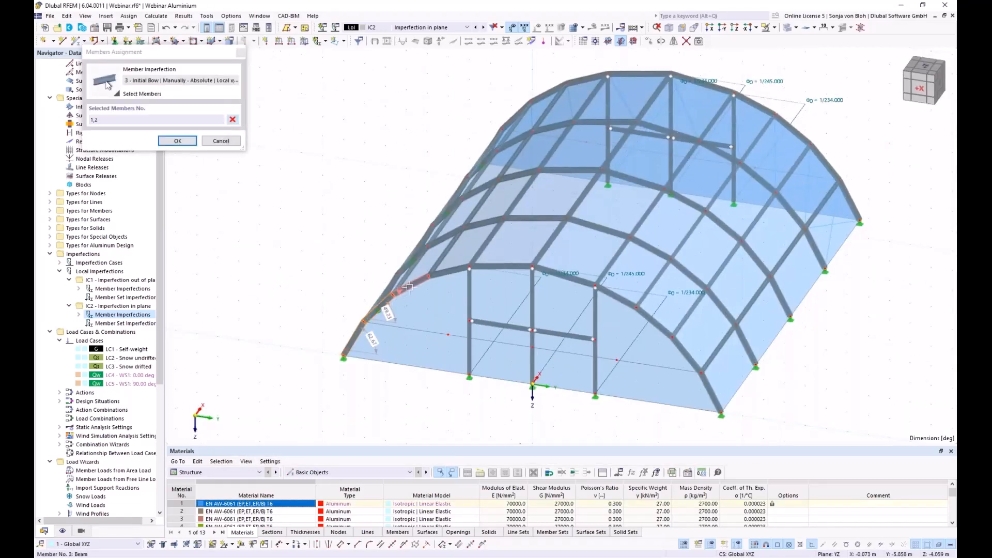
{"action": "left_click", "coordinate": [437, 277]}
{"action": "left_click", "coordinate": [500, 266]}
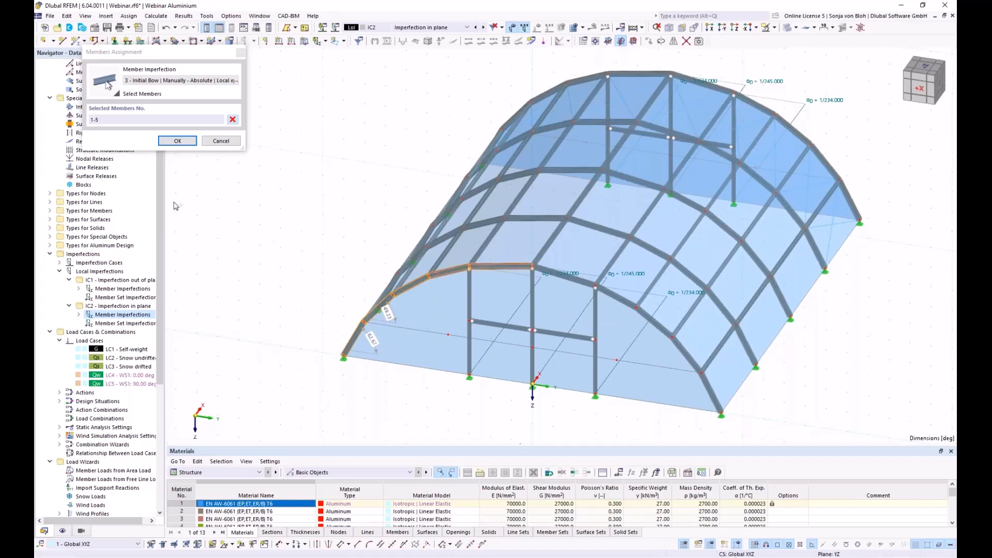
{"action": "left_click", "coordinate": [179, 142]}
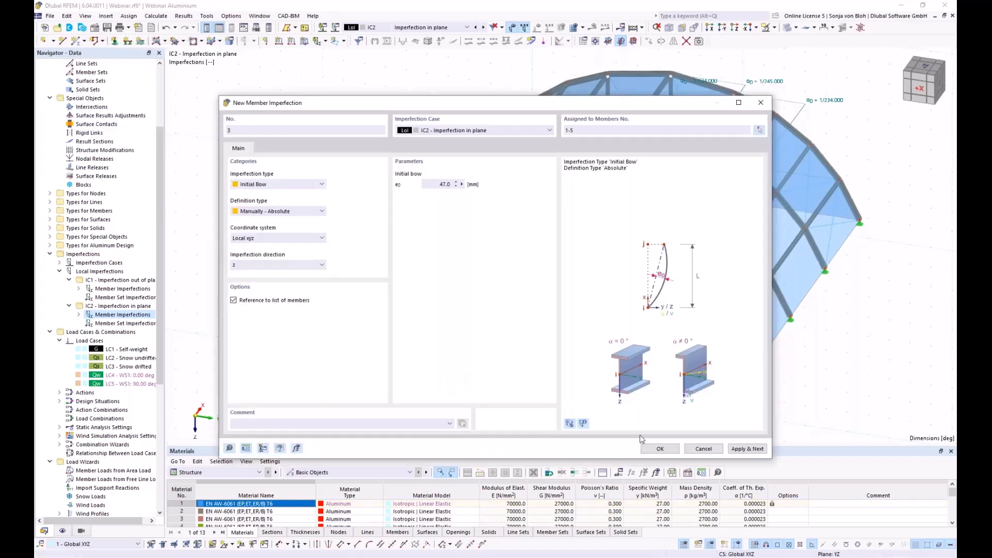
{"action": "left_click", "coordinate": [748, 449]}
- Give imperfection 4 direction -z on members 75-71 and finish
{"action": "left_click", "coordinate": [270, 265]}
{"action": "left_click", "coordinate": [271, 286]}
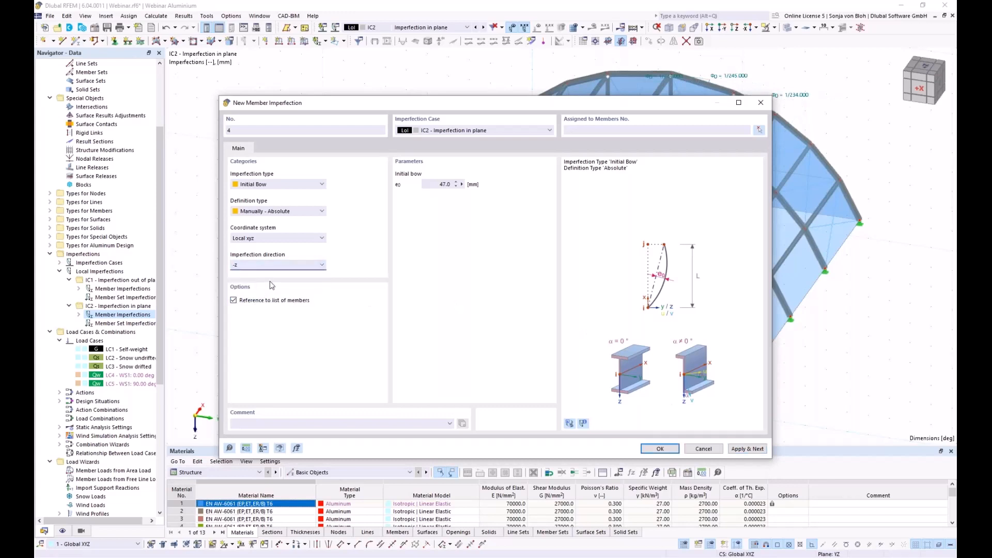
{"action": "left_click", "coordinate": [761, 130]}
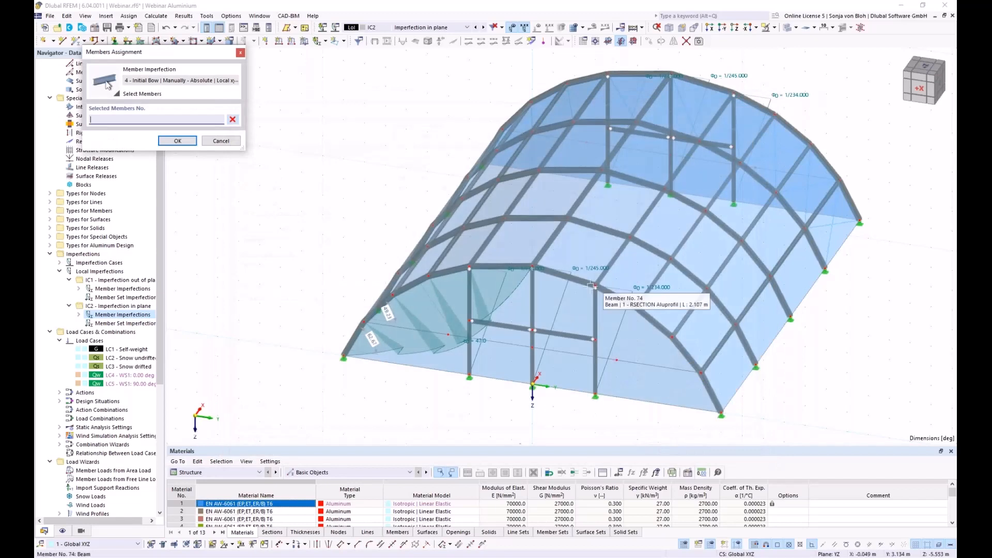
{"action": "left_click", "coordinate": [565, 276]}
{"action": "left_click", "coordinate": [612, 295]}
{"action": "left_click", "coordinate": [656, 327]}
{"action": "left_click", "coordinate": [685, 354]}
{"action": "left_click", "coordinate": [721, 397]}
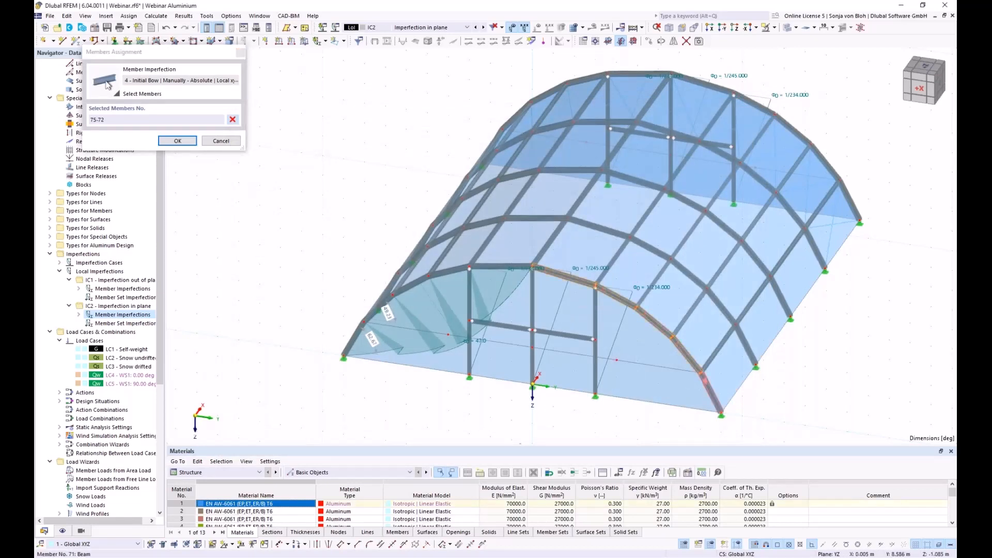
{"action": "left_click", "coordinate": [177, 141]}
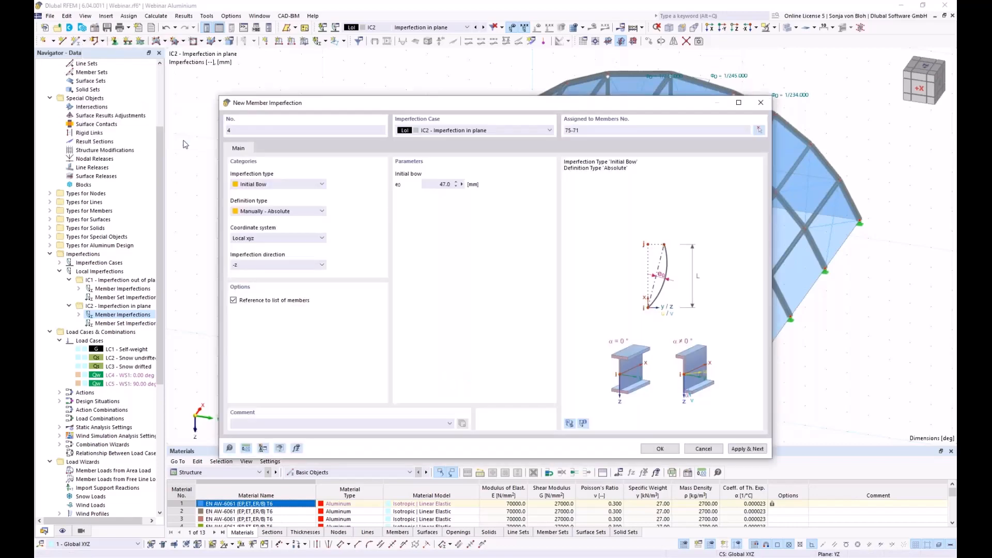
{"action": "left_click", "coordinate": [659, 449]}
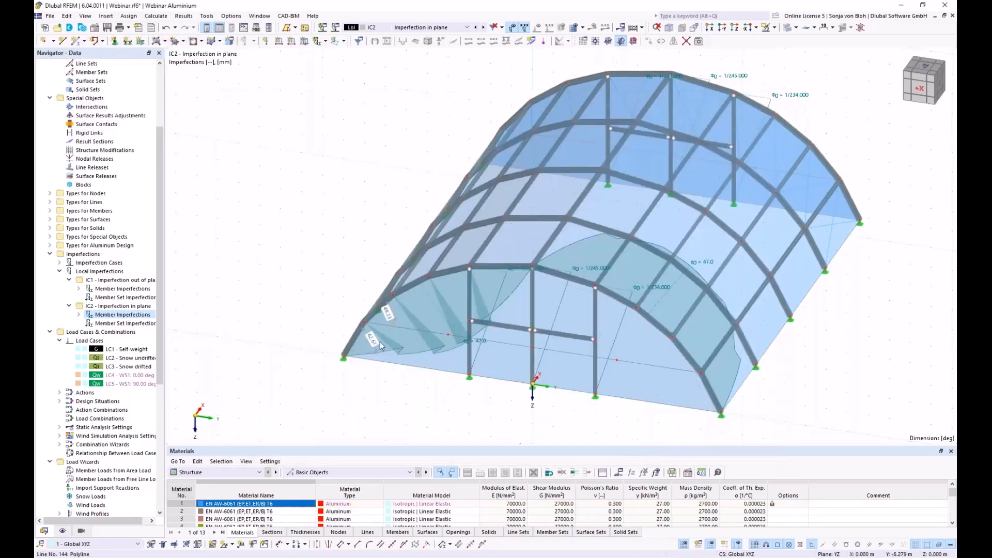
{"action": "scroll", "coordinate": [379, 342], "scroll_direction": "down", "scroll_amount": 3}
- Copy the selected arch imperfections 4 times with a 5 m displacement in X
{"action": "middle_click_drag", "start_coordinate": [422, 398], "coordinate": [387, 354], "text": "ctrl"}
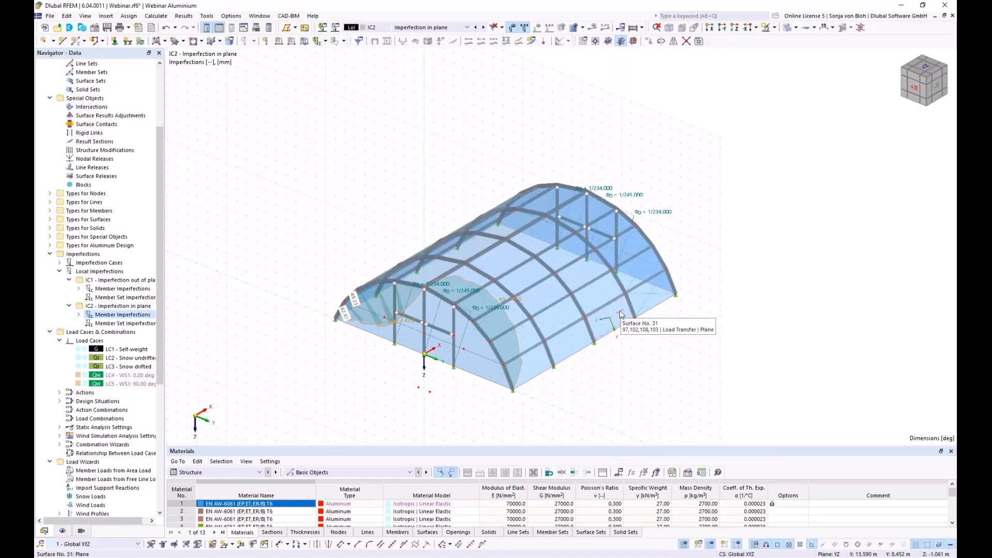
{"action": "left_click", "coordinate": [650, 41]}
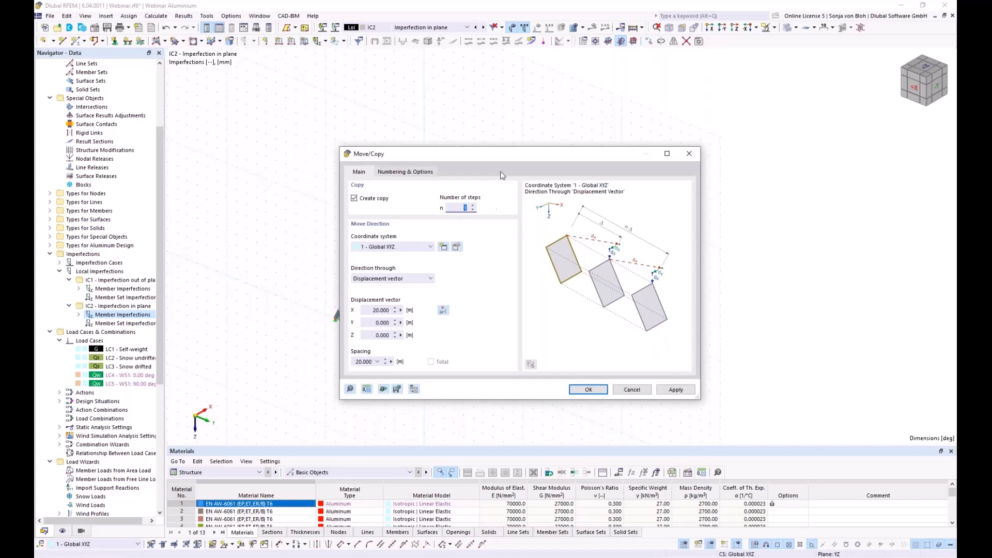
{"action": "left_click_drag", "start_coordinate": [504, 160], "coordinate": [275, 134]}
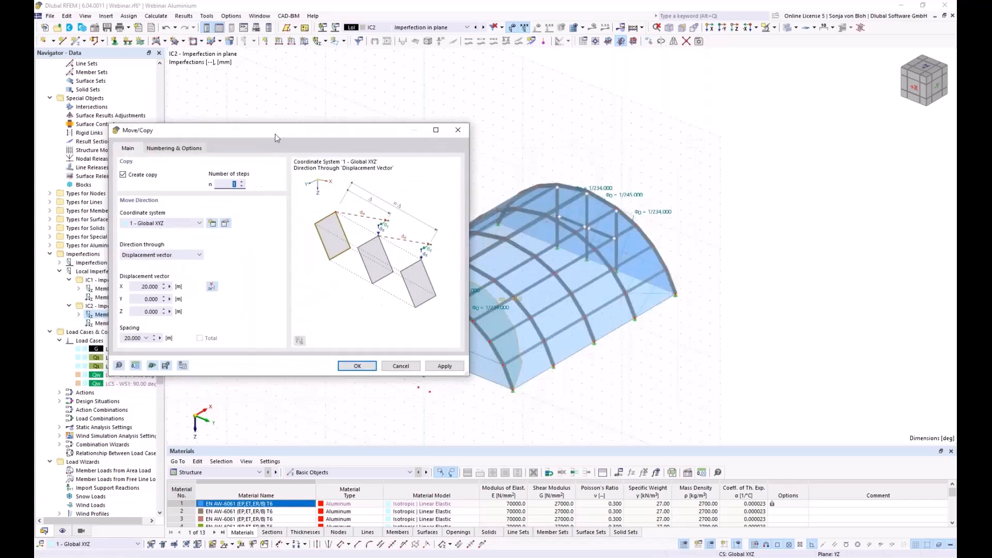
{"action": "type", "text": "4"}
{"action": "left_click", "coordinate": [211, 287]}
{"action": "scroll", "coordinate": [528, 411], "scroll_direction": "up", "scroll_amount": 5}
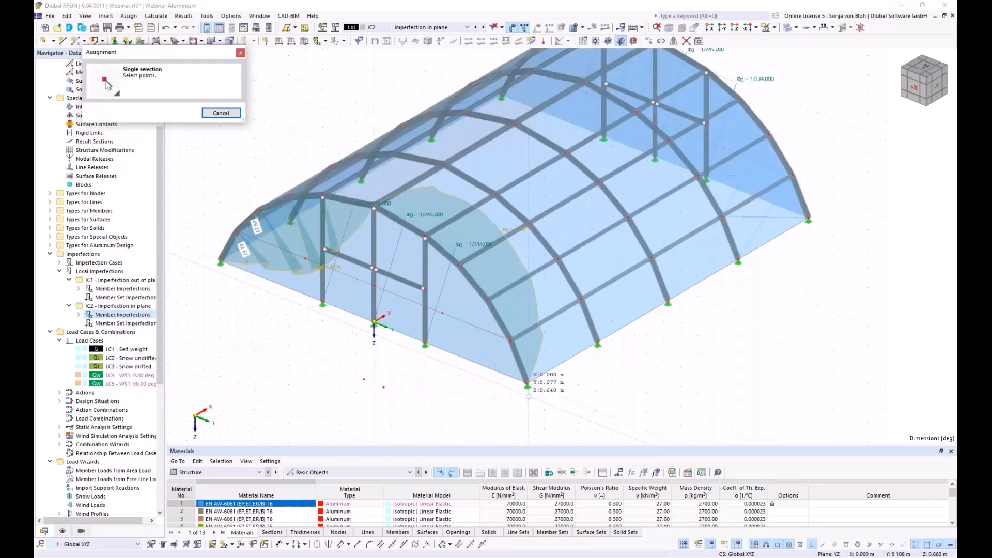
{"action": "left_click", "coordinate": [597, 341]}
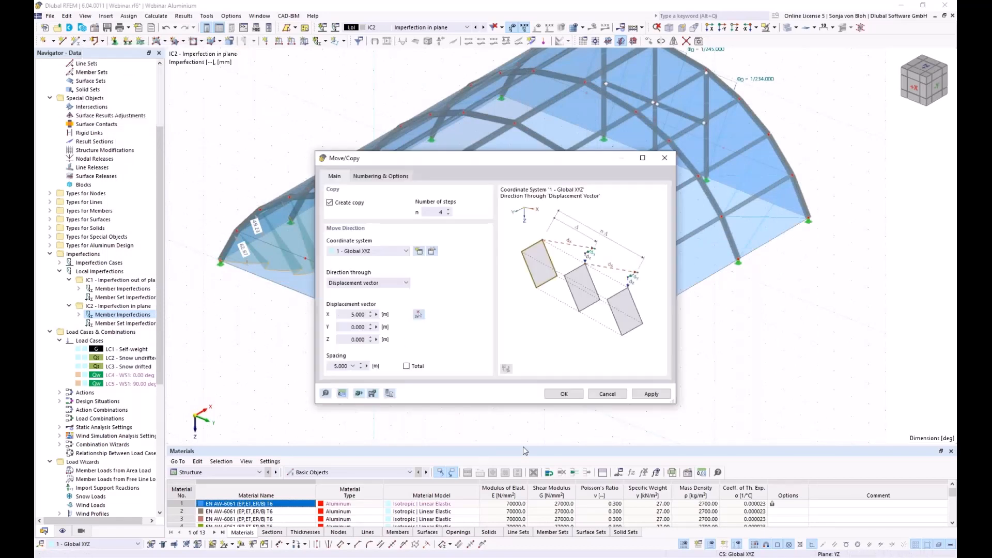
{"action": "left_click", "coordinate": [563, 397]}
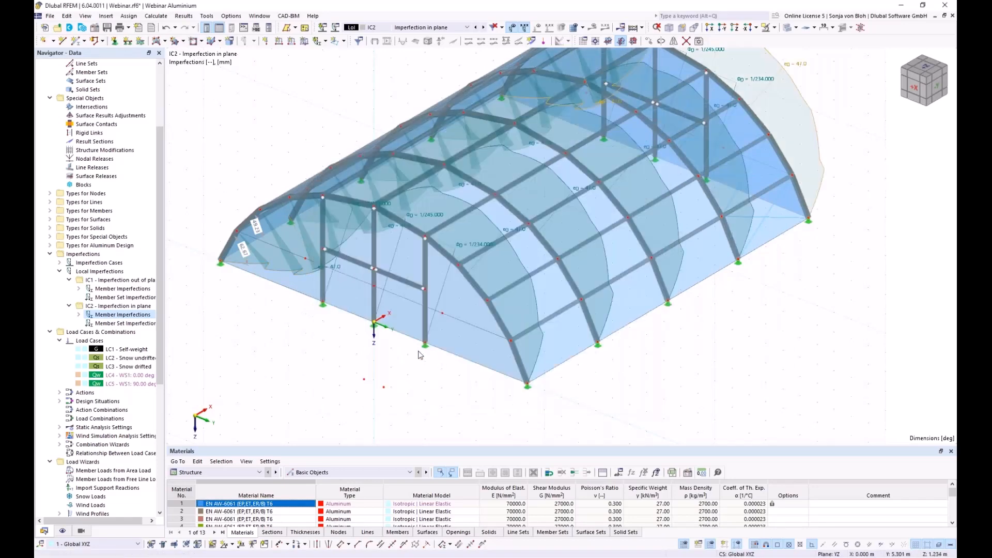
- Check the copied imperfections and bring up the load cases and combinations options
{"action": "scroll", "coordinate": [419, 353], "scroll_direction": "down", "scroll_amount": 3}
{"action": "mouse_move", "coordinate": [429, 397]}
{"action": "middle_mouse_down", "text": "ctrl"}
{"action": "mouse_move", "coordinate": [474, 387]}
{"action": "mouse_move", "coordinate": [408, 382]}
{"action": "mouse_move", "coordinate": [434, 383]}
{"action": "middle_mouse_up", "text": "ctrl"}
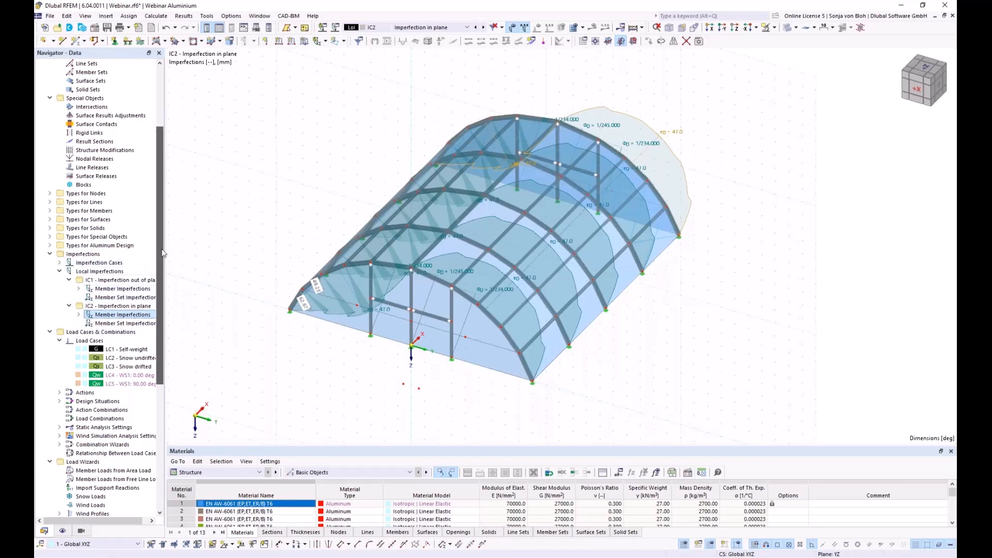
{"action": "right_click", "coordinate": [88, 332]}
- In Load Cases & Combinations, delete design situations DS2–DS4, leaving only DS1 ULS (STR/GEO)
{"action": "left_click", "coordinate": [126, 338]}
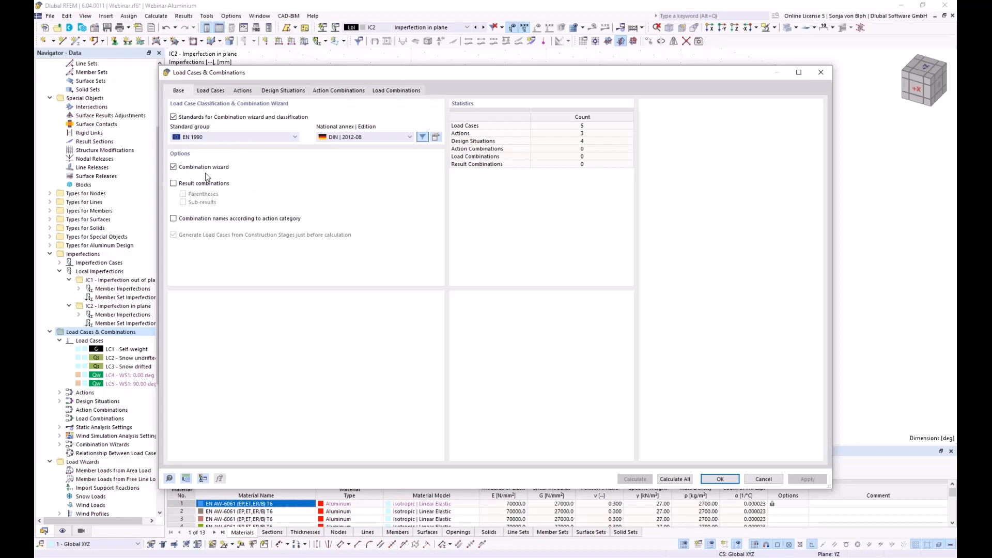
{"action": "left_click", "coordinate": [283, 92]}
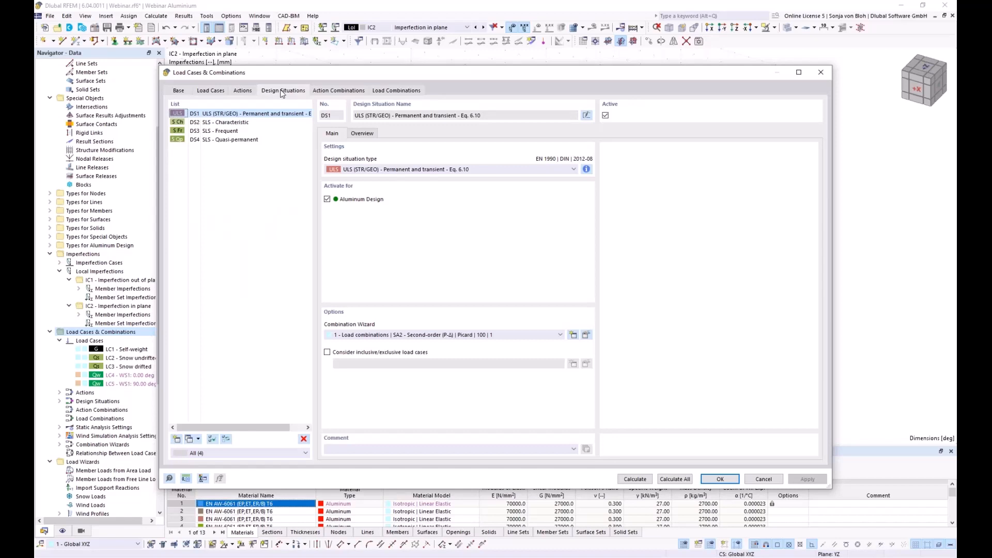
{"action": "left_click", "coordinate": [225, 123]}
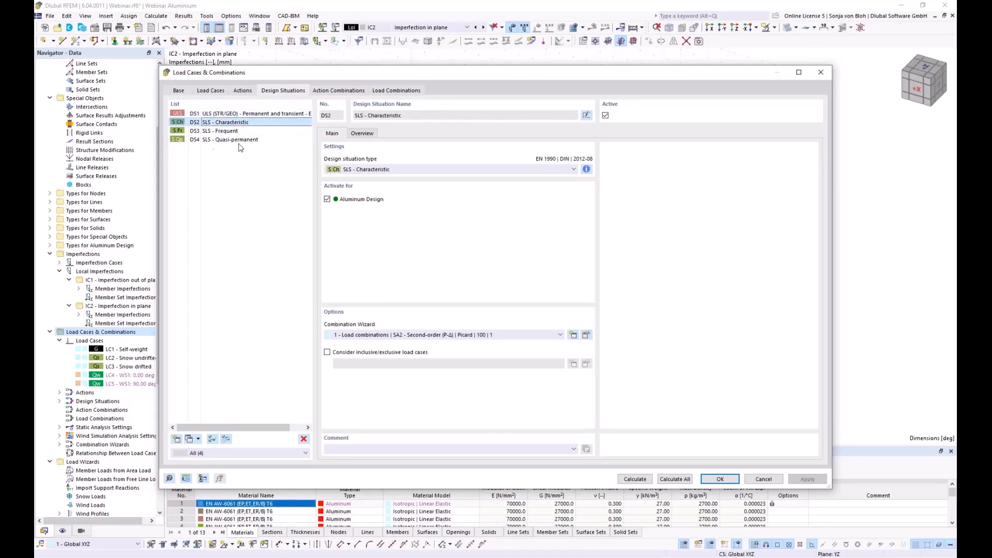
{"action": "left_click", "coordinate": [234, 140], "text": "shift"}
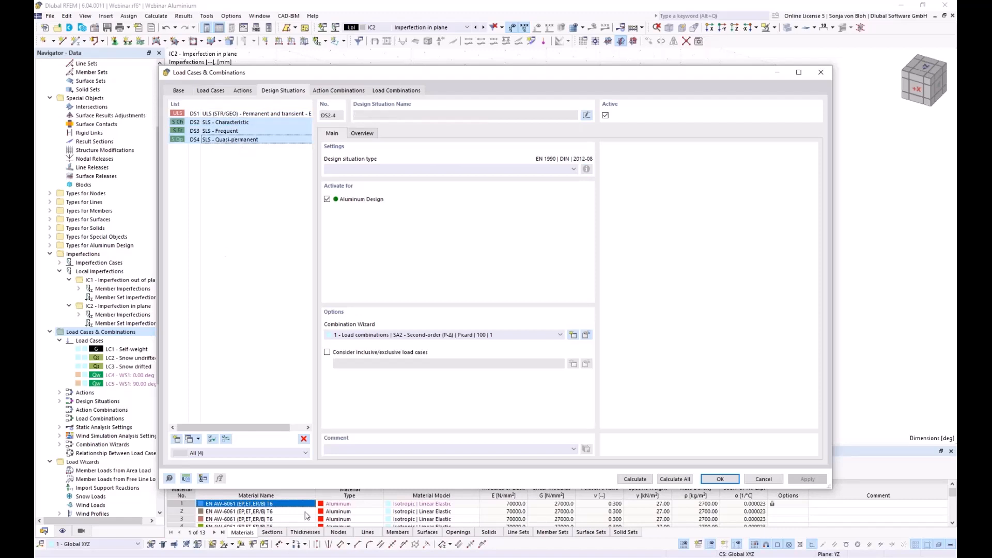
{"action": "left_click", "coordinate": [303, 439]}
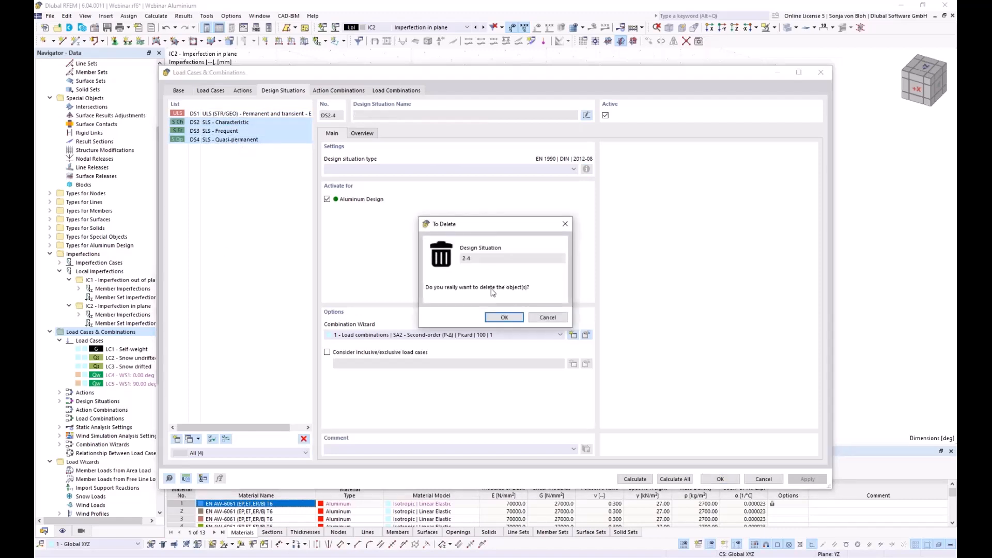
{"action": "left_click", "coordinate": [509, 318]}
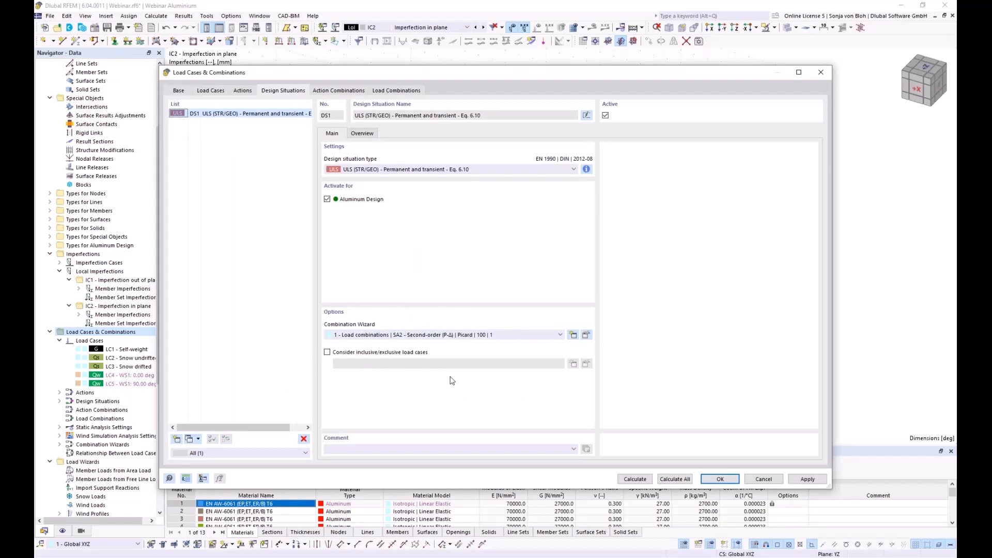
{"action": "left_click", "coordinate": [587, 336]}
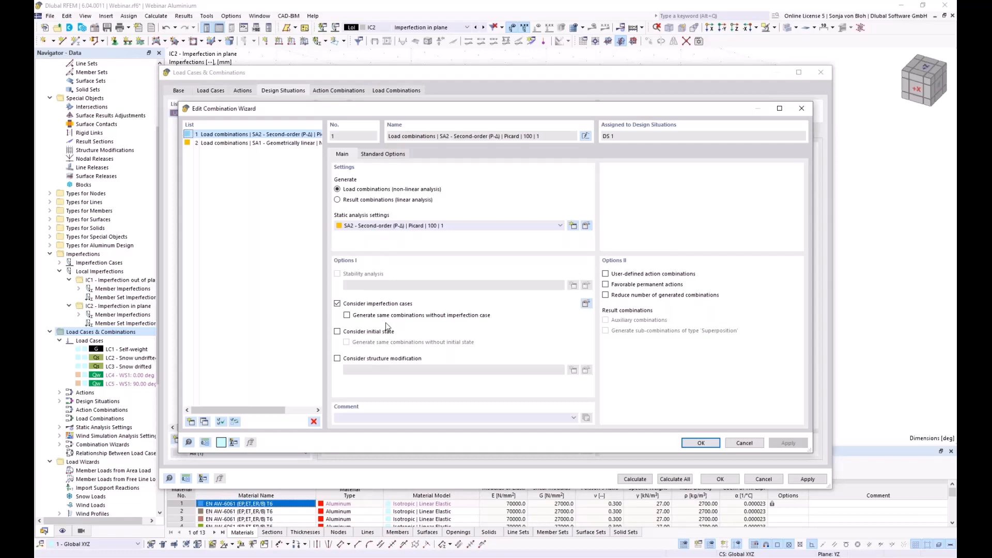
- Accept the wizard and generate 26 load combinations, with CO1 shown on the vault with IC1 imperfections
{"action": "left_click", "coordinate": [697, 442]}
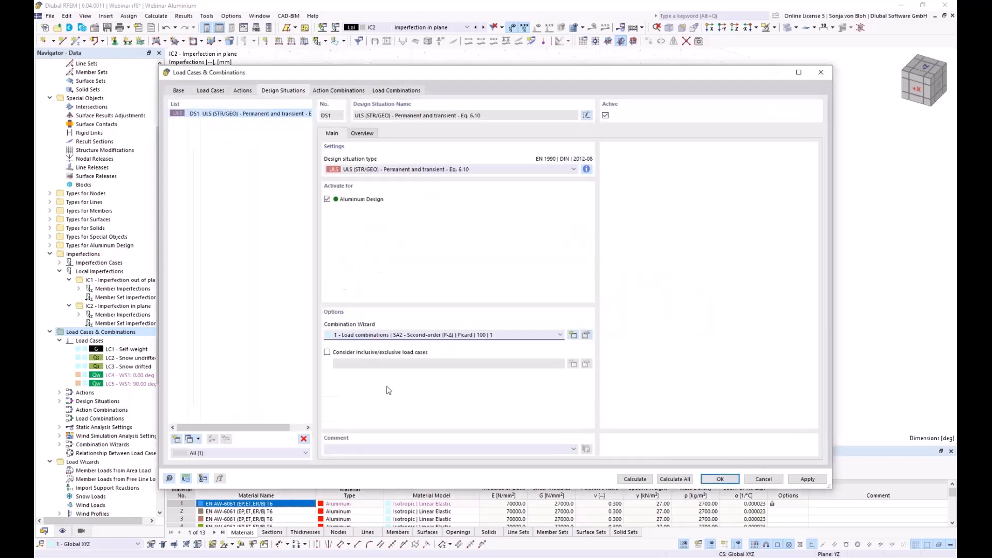
{"action": "left_click", "coordinate": [394, 91]}
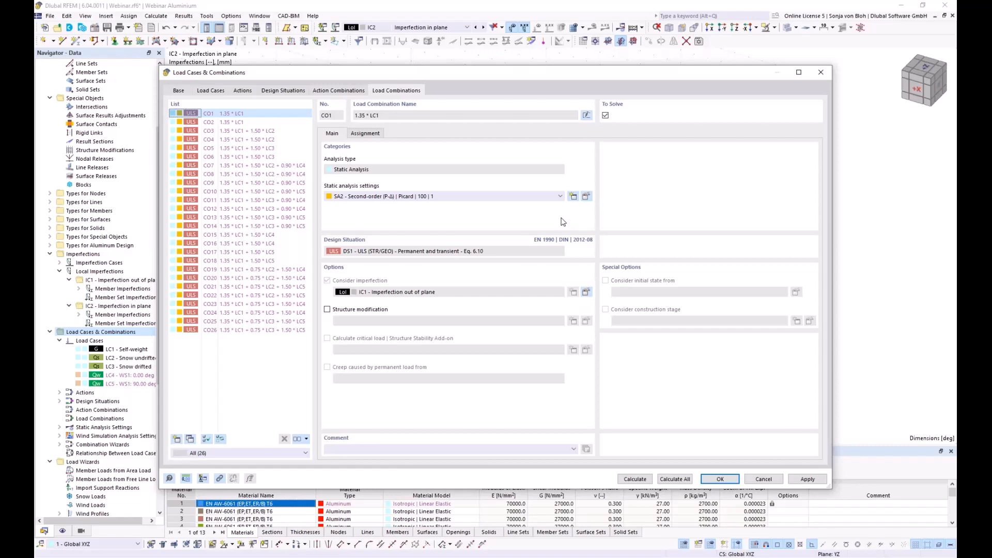
{"action": "left_click", "coordinate": [718, 479]}
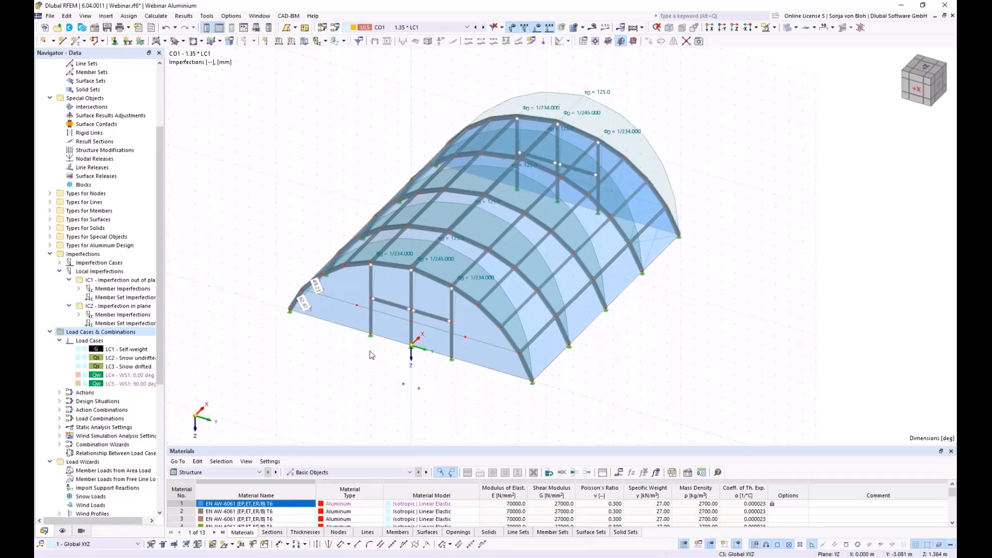
{"action": "left_click", "coordinate": [49, 253]}
- Uncheck 'Perform stability design' in the 1 - Default aluminium ultimate configuration
{"action": "left_click", "coordinate": [49, 263]}
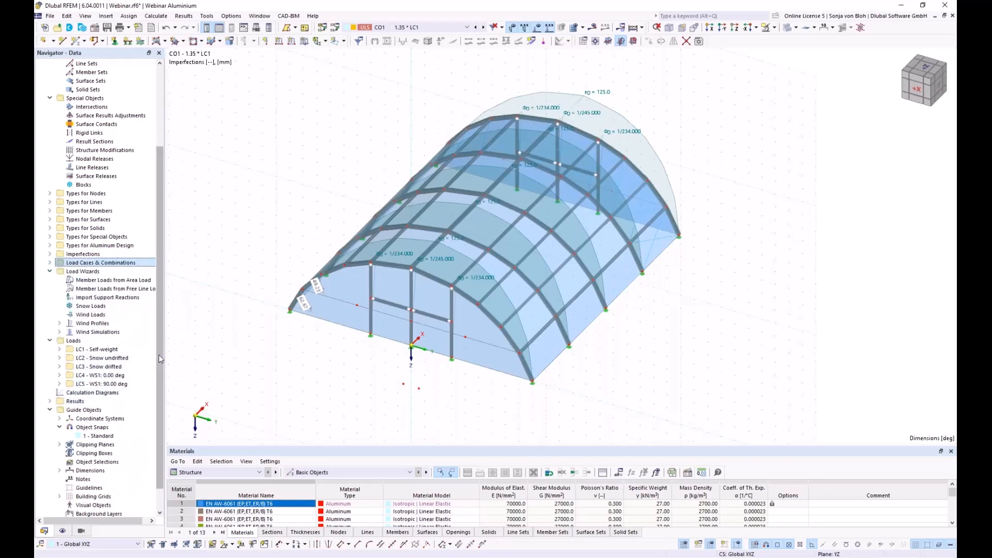
{"action": "scroll", "coordinate": [159, 362], "scroll_direction": "down", "scroll_amount": 1}
{"action": "left_click", "coordinate": [50, 496]}
{"action": "scroll", "coordinate": [80, 397], "scroll_direction": "down", "scroll_amount": 2}
{"action": "left_click", "coordinate": [60, 488]}
{"action": "double_click", "coordinate": [86, 496]}
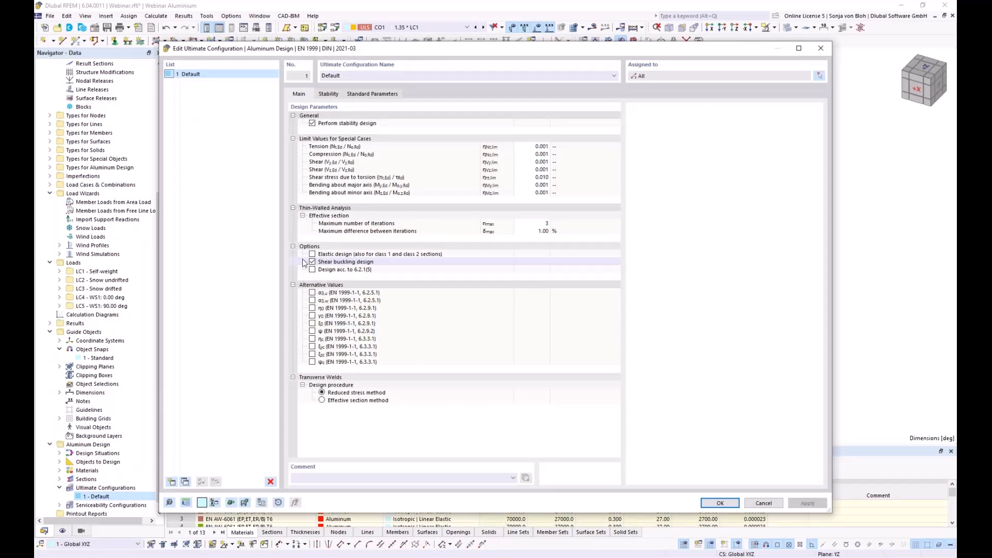
{"action": "left_click", "coordinate": [312, 123]}
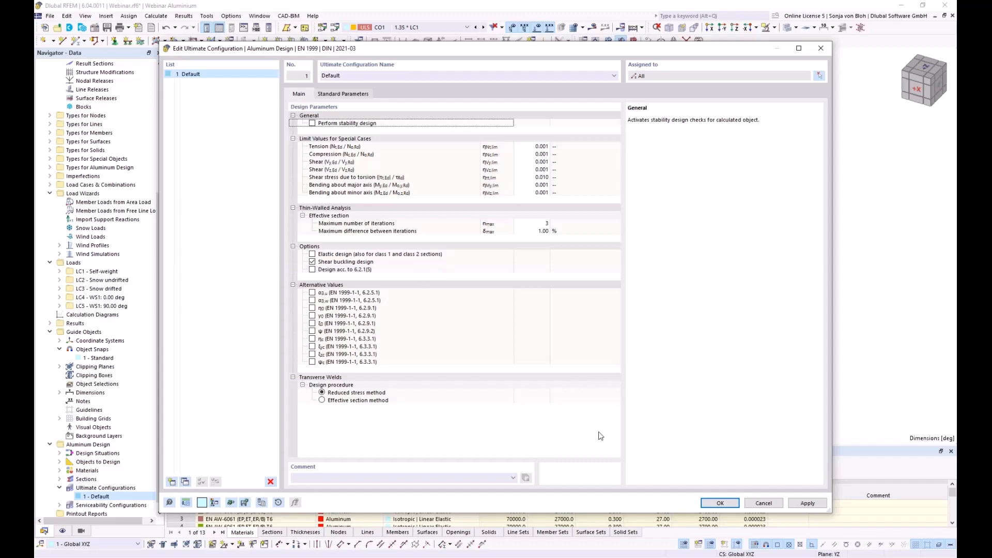
- Switch the tables to Aluminum Design and uncheck Design All for Members in Objects to Design
{"action": "left_click", "coordinate": [719, 503]}
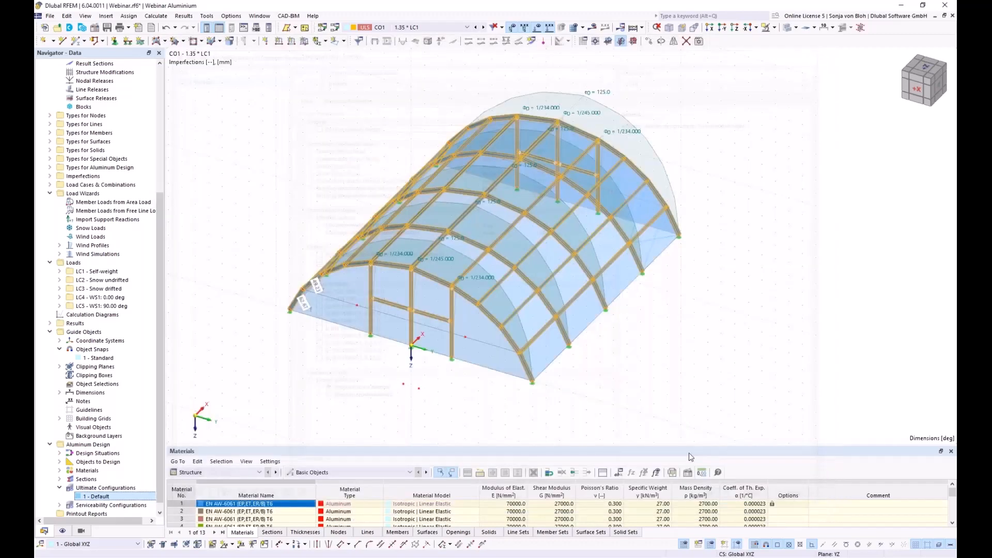
{"action": "left_click_drag", "start_coordinate": [264, 440], "coordinate": [263, 284]}
{"action": "left_click", "coordinate": [260, 312]}
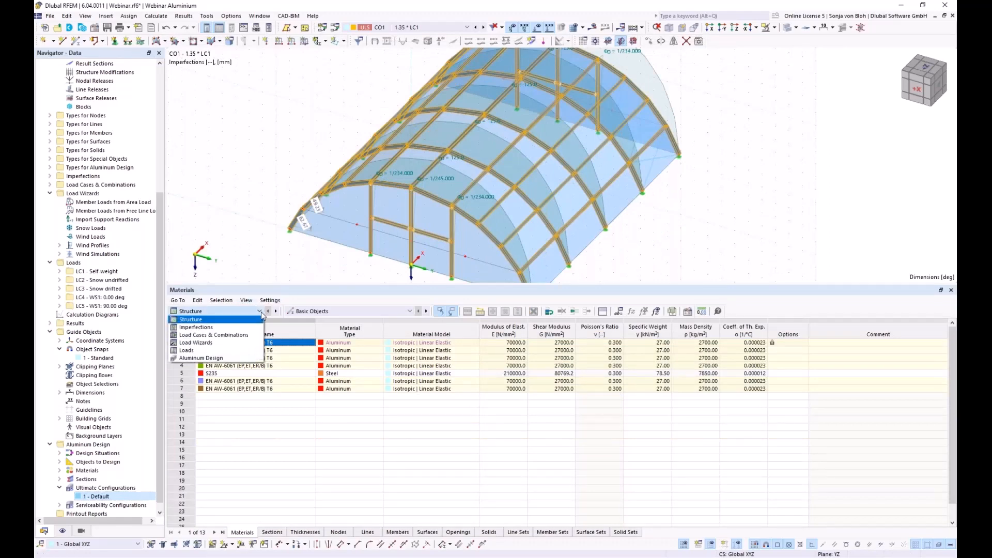
{"action": "left_click", "coordinate": [210, 363]}
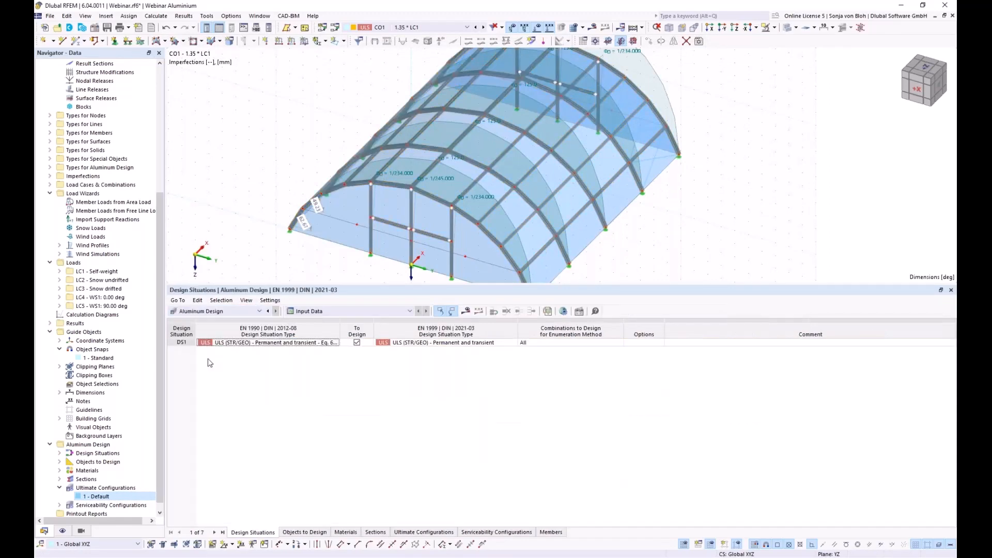
{"action": "left_click", "coordinate": [302, 533]}
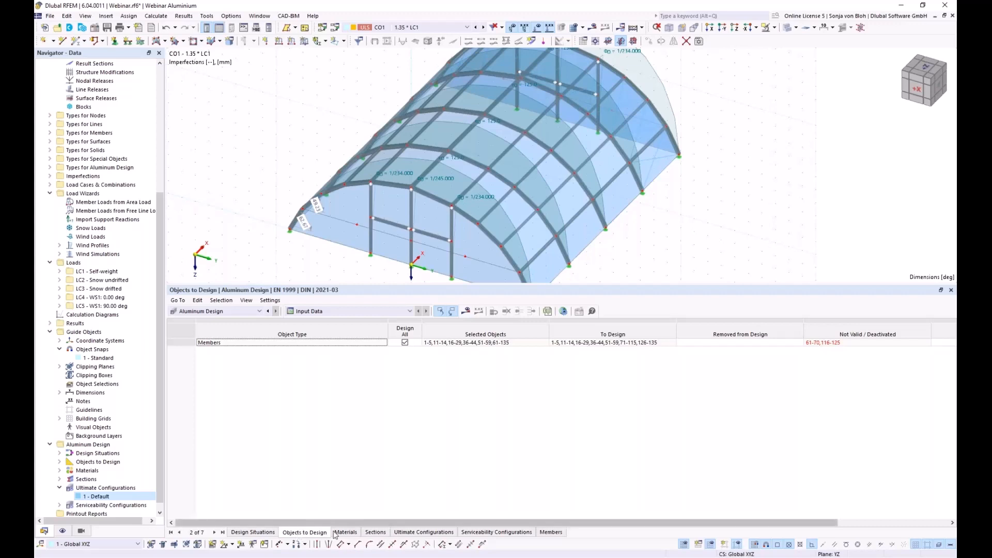
{"action": "left_click", "coordinate": [405, 343]}
{"action": "left_click", "coordinate": [405, 343]}
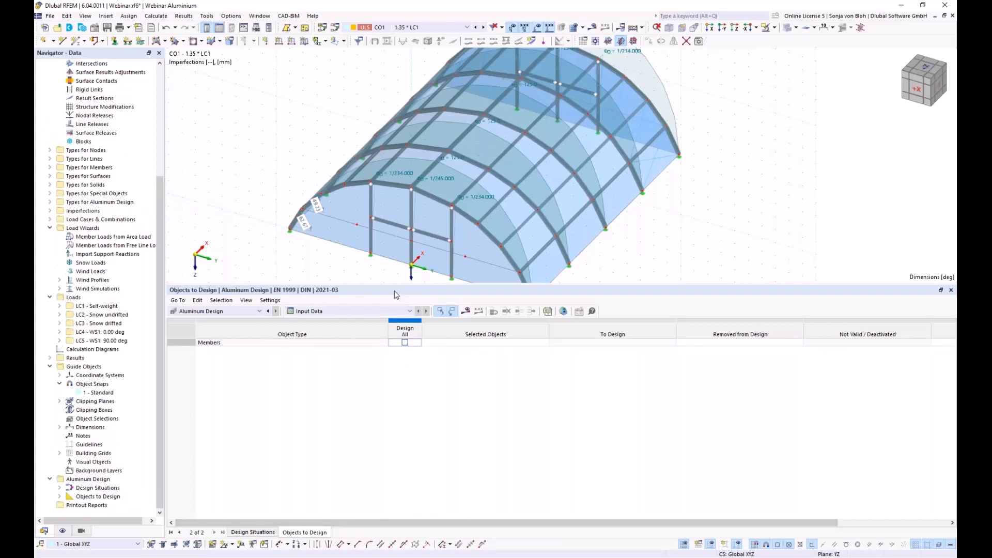
- Window-select the five columns of arch members in front view for the aluminium design
{"action": "left_click_drag", "start_coordinate": [392, 285], "coordinate": [461, 399]}
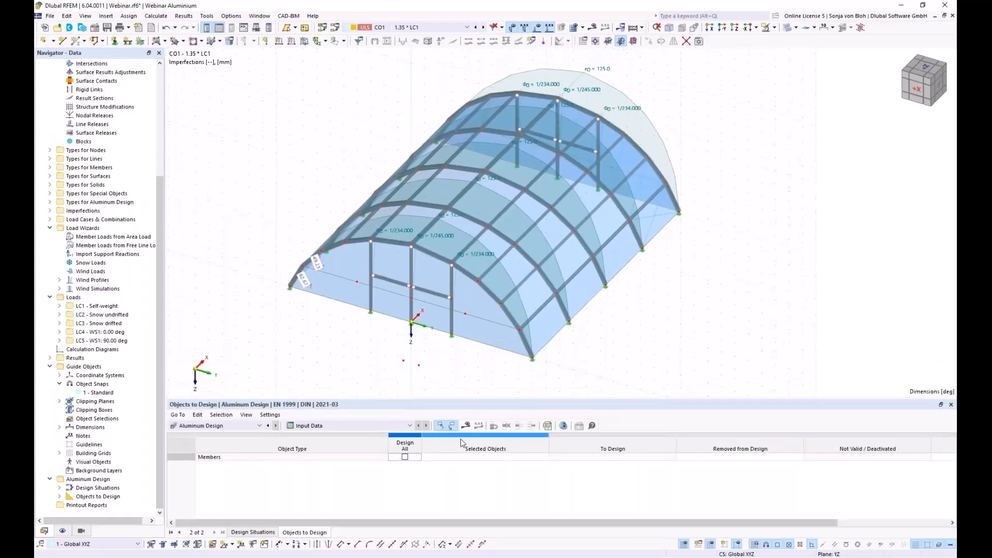
{"action": "left_click", "coordinate": [485, 455]}
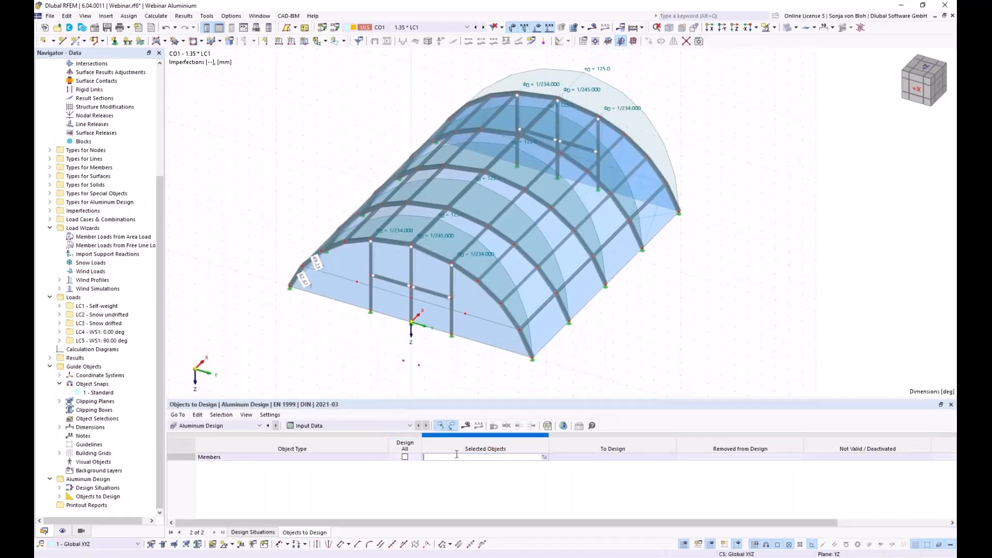
{"action": "left_click", "coordinate": [544, 456]}
{"action": "scroll", "coordinate": [460, 254], "scroll_direction": "down", "scroll_amount": 2}
{"action": "middle_click_drag", "start_coordinate": [560, 341], "coordinate": [355, 176], "text": "ctrl"}
{"action": "left_click_drag", "start_coordinate": [334, 140], "coordinate": [388, 296]}
{"action": "left_click_drag", "start_coordinate": [388, 138], "coordinate": [418, 261]}
{"action": "left_click_drag", "start_coordinate": [442, 148], "coordinate": [483, 325]}
{"action": "left_click_drag", "start_coordinate": [480, 153], "coordinate": [523, 297]}
{"action": "left_click_drag", "start_coordinate": [536, 154], "coordinate": [584, 289]}
- Trim the selection to arch members 1-5,16-25,36-40,51-55,71-75,81-90,96-100,106-110 and confirm
{"action": "middle_click_drag", "start_coordinate": [403, 312], "coordinate": [560, 305], "text": "ctrl"}
{"action": "left_click_drag", "start_coordinate": [505, 285], "coordinate": [406, 217]}
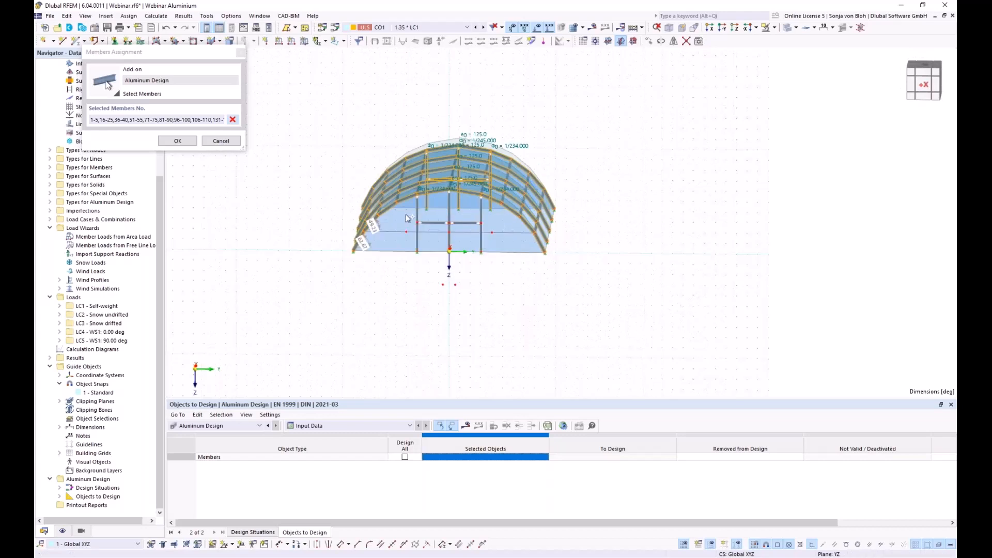
{"action": "middle_click_drag", "start_coordinate": [602, 292], "coordinate": [268, 302], "text": "ctrl"}
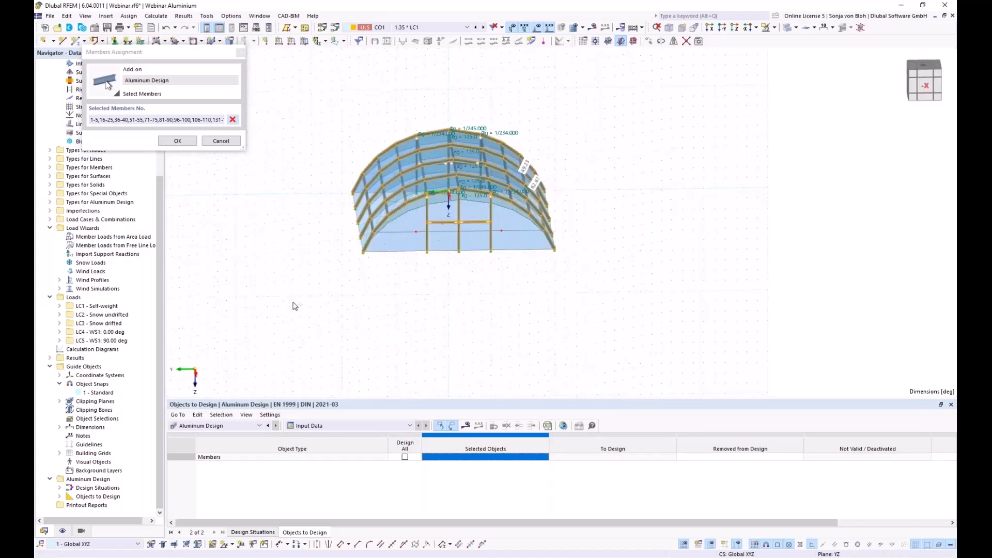
{"action": "left_click_drag", "start_coordinate": [509, 284], "coordinate": [412, 220]}
{"action": "middle_click_drag", "start_coordinate": [363, 295], "coordinate": [594, 310], "text": "ctrl"}
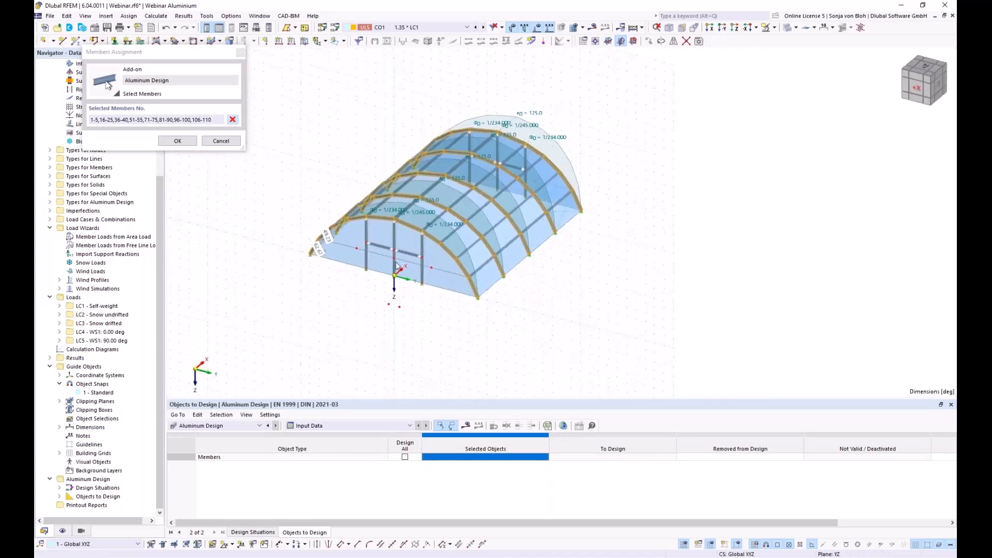
{"action": "left_click", "coordinate": [188, 140]}
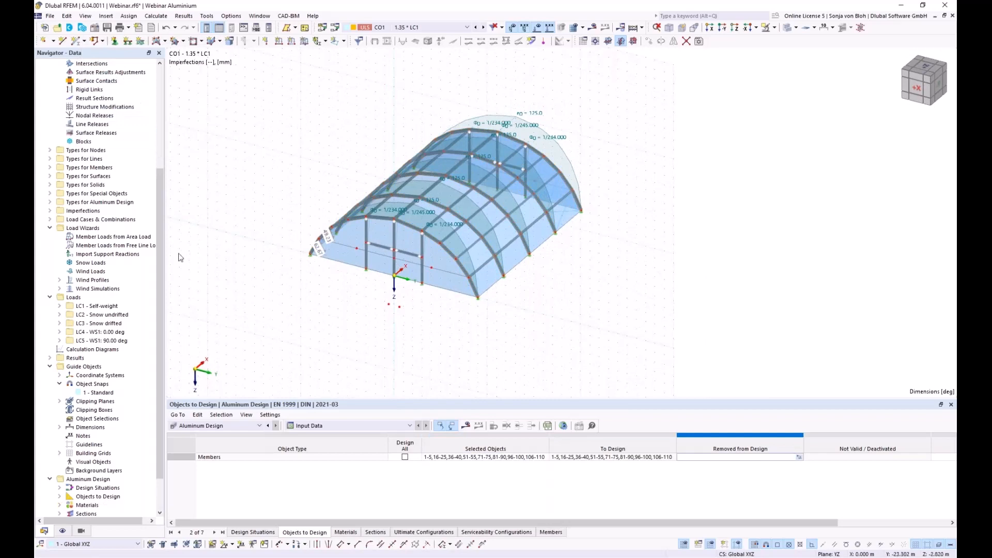
{"action": "left_click", "coordinate": [459, 457]}
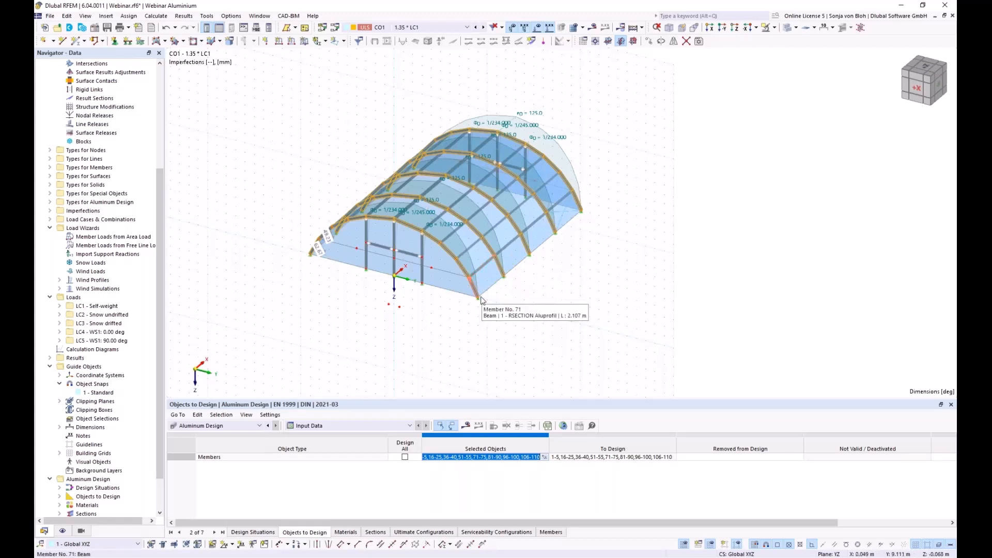
- Review the calculated Zeltstruktur_mE2.rf6 model showing LC4 global deformations, max |u| 31.4 mm
{"action": "scroll", "coordinate": [465, 199], "scroll_direction": "up", "scroll_amount": 5}
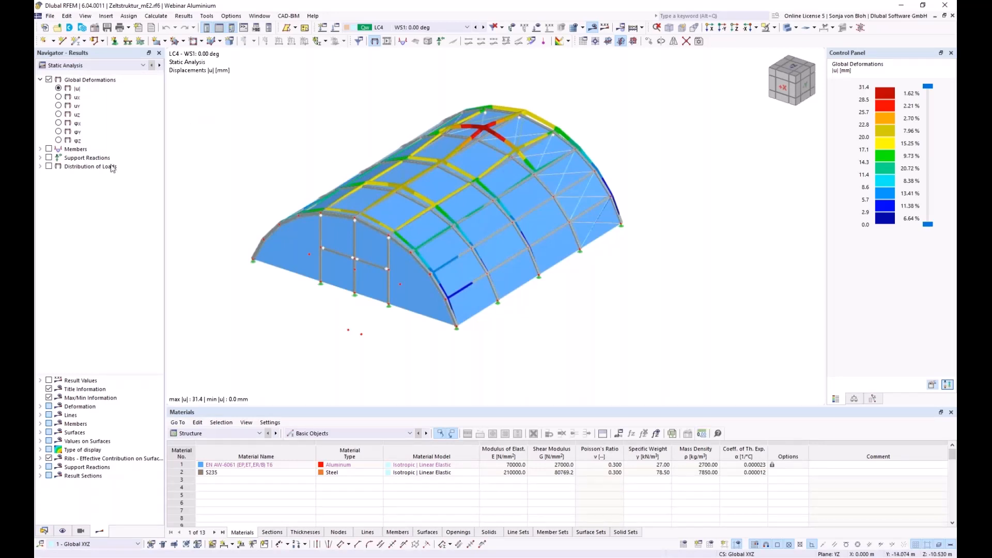
- Switch the table to Aluminum Design results and show only the RSECTION arch members
{"action": "left_click", "coordinate": [259, 436]}
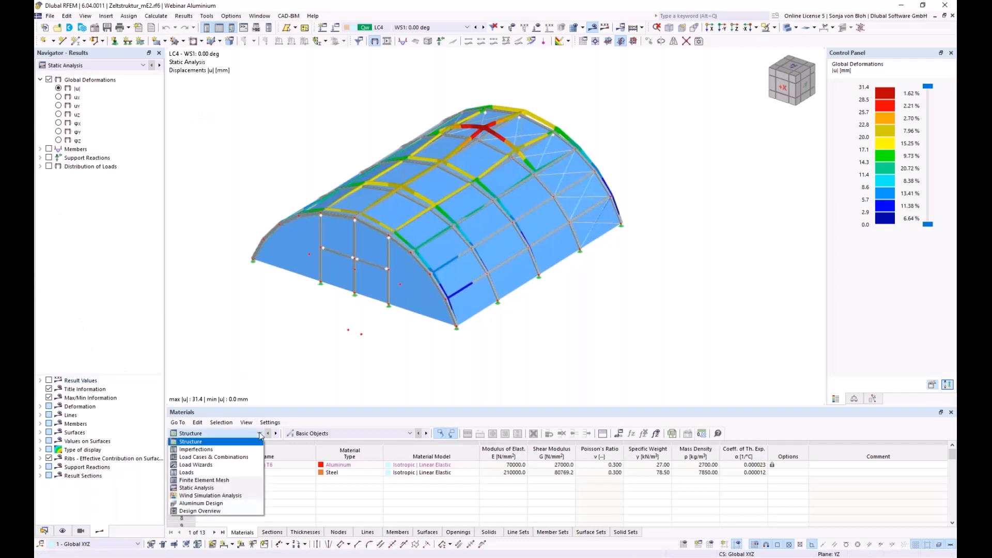
{"action": "left_click", "coordinate": [202, 504]}
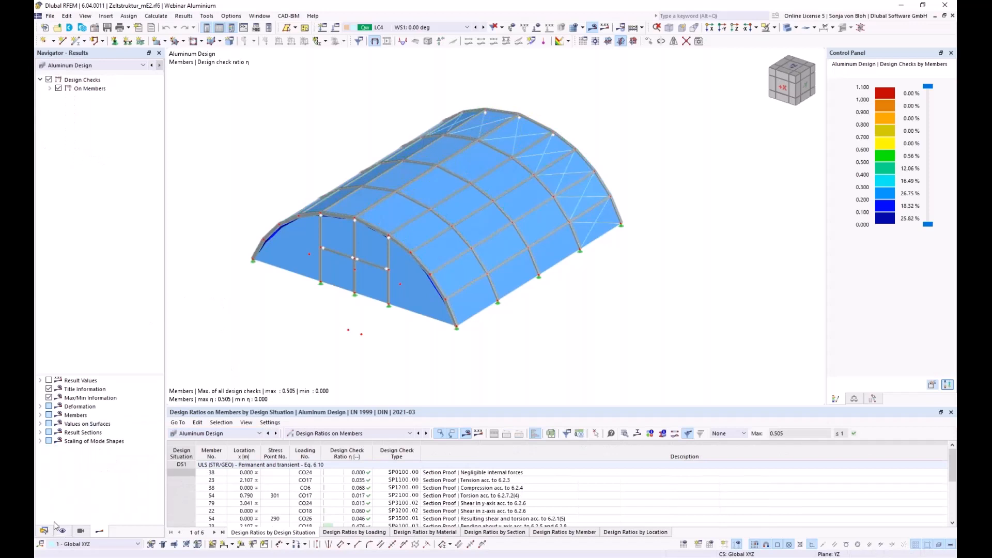
{"action": "left_click", "coordinate": [81, 532]}
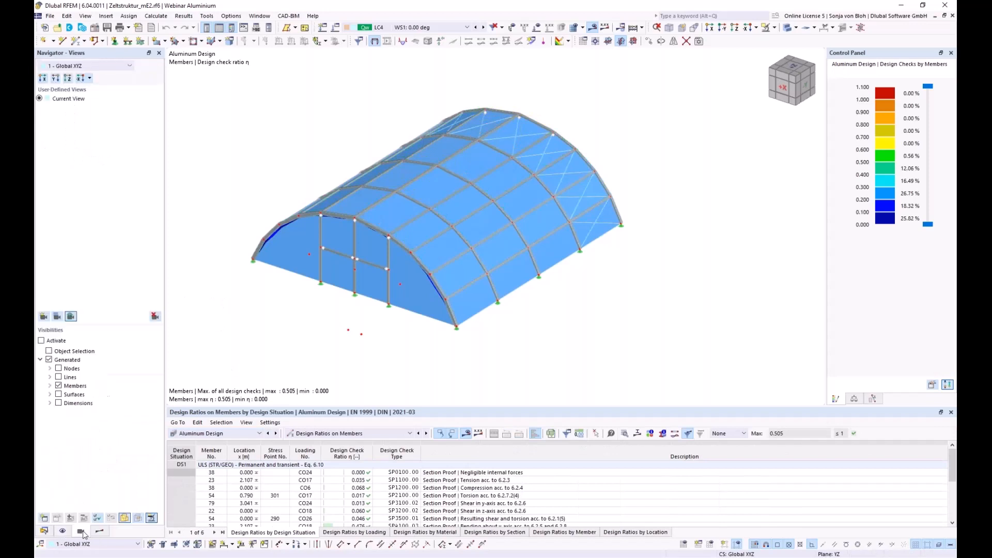
{"action": "left_click", "coordinate": [49, 387]}
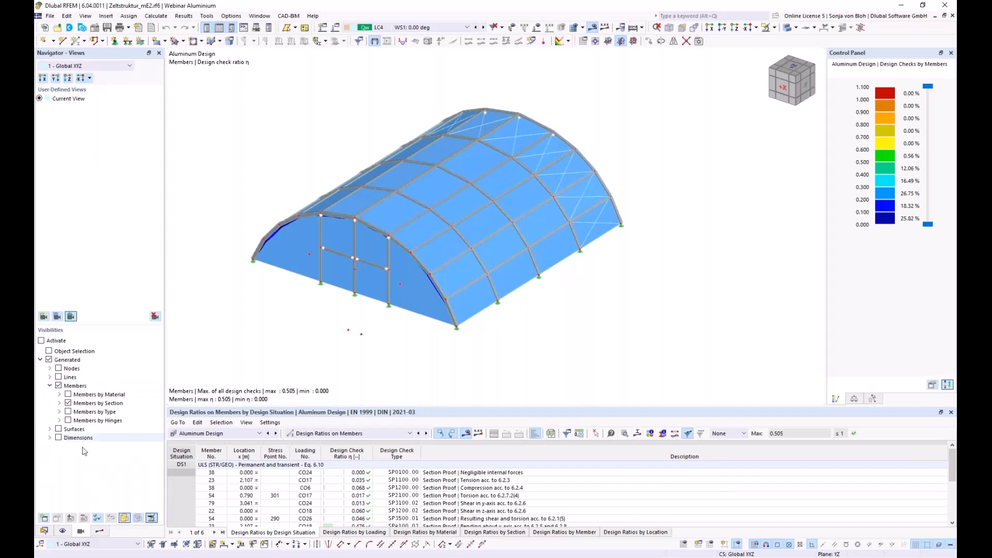
{"action": "left_click", "coordinate": [59, 403]}
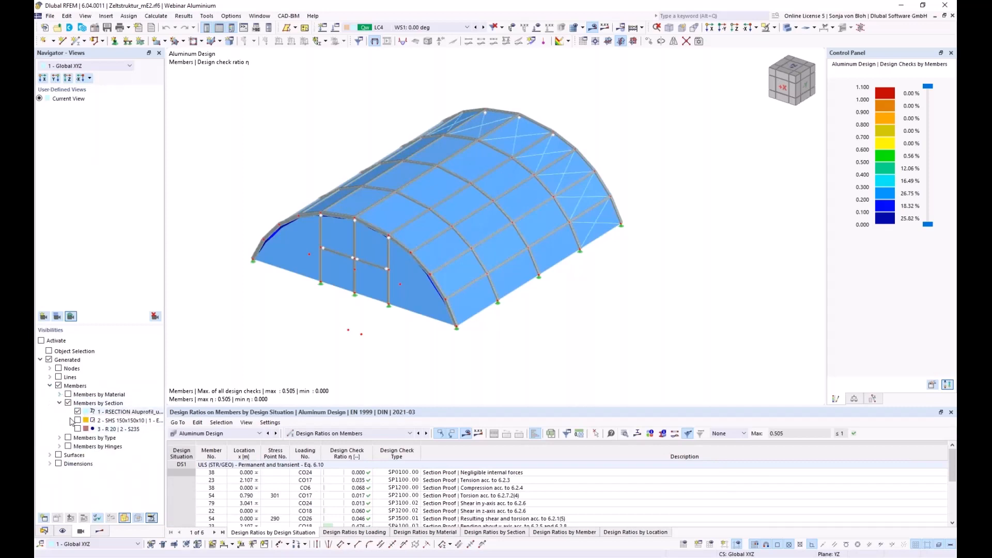
{"action": "left_click", "coordinate": [41, 341]}
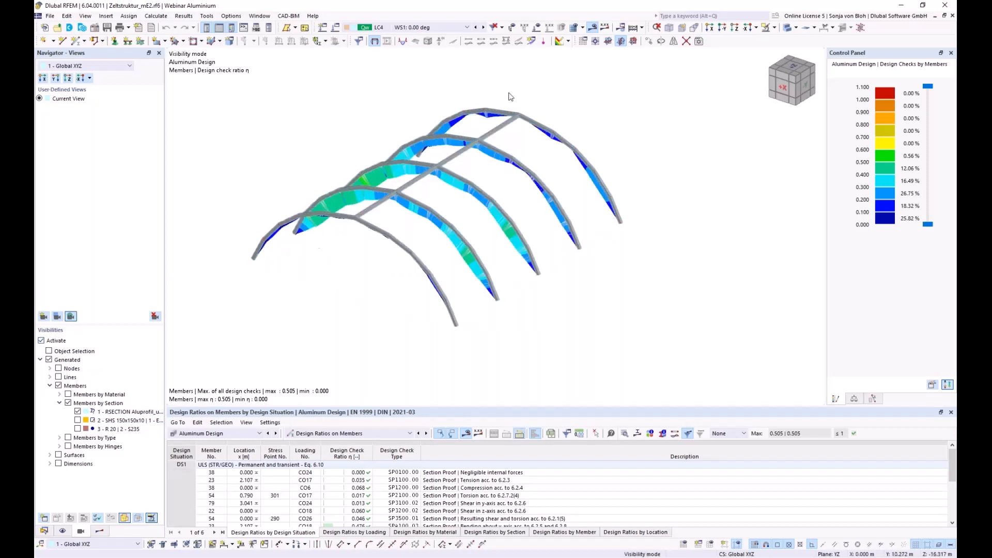
- Label members with design ratios and locate the governing 0.505 check on member 23
{"action": "left_click", "coordinate": [604, 29]}
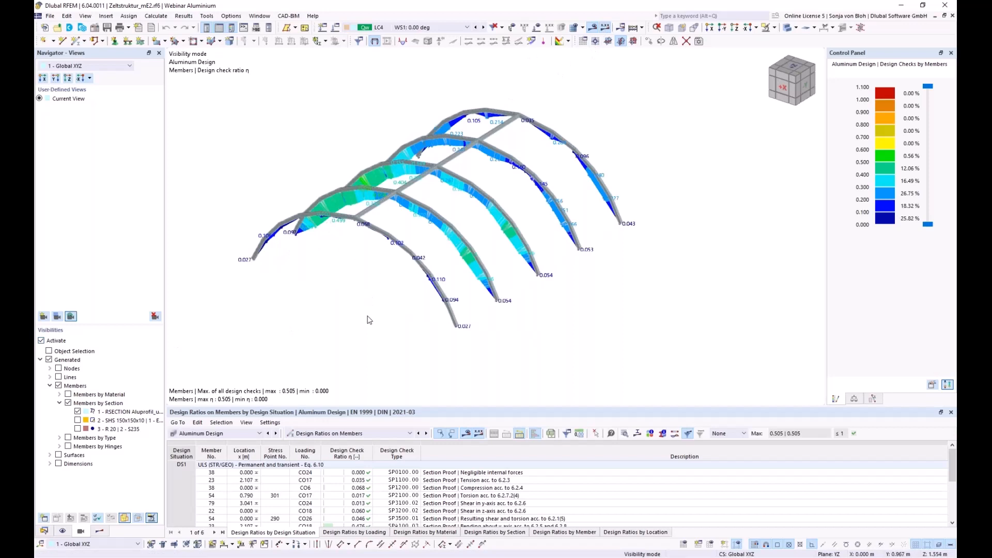
{"action": "middle_click_drag", "start_coordinate": [367, 316], "coordinate": [352, 323], "text": "ctrl"}
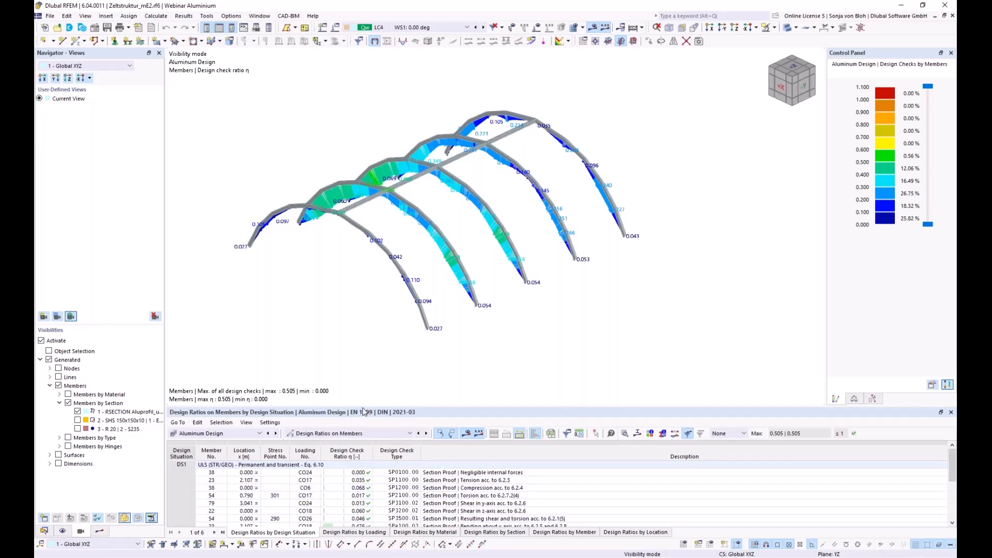
{"action": "left_click_drag", "start_coordinate": [365, 412], "coordinate": [365, 366]}
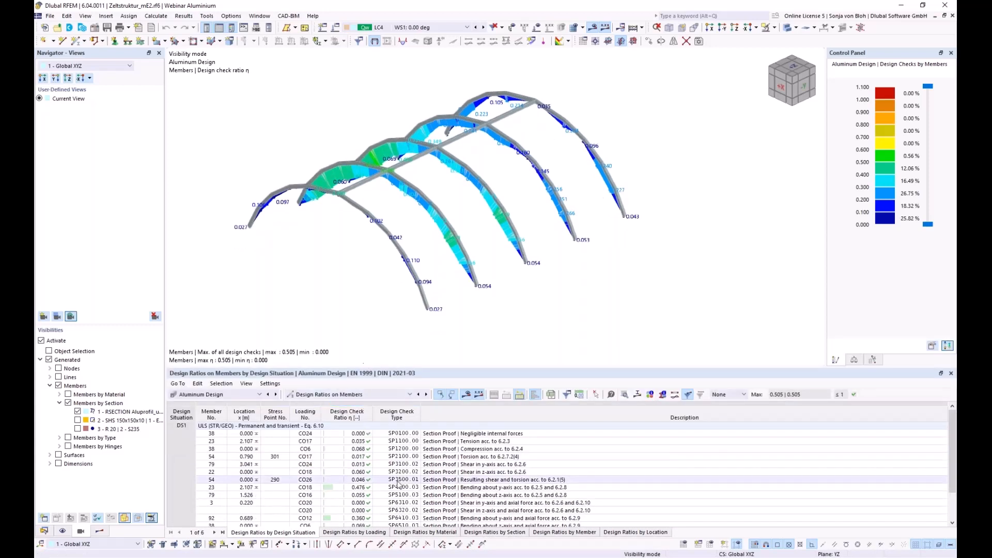
{"action": "scroll", "coordinate": [406, 488], "scroll_direction": "down", "scroll_amount": 2}
{"action": "left_click", "coordinate": [410, 515]}
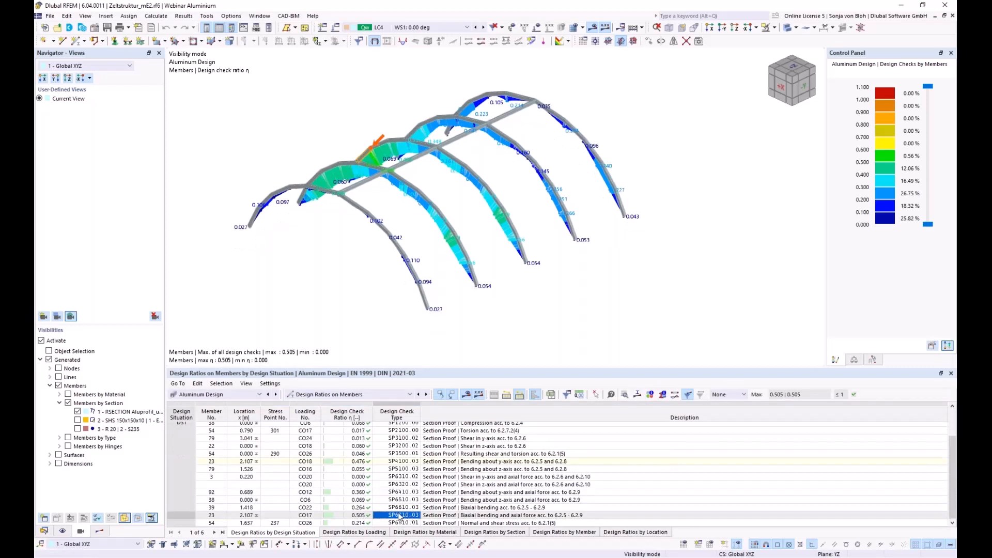
- Open the 0.505 check details, expand minor-axis effective section properties, and show its section diagram
{"action": "double_click", "coordinate": [400, 516]}
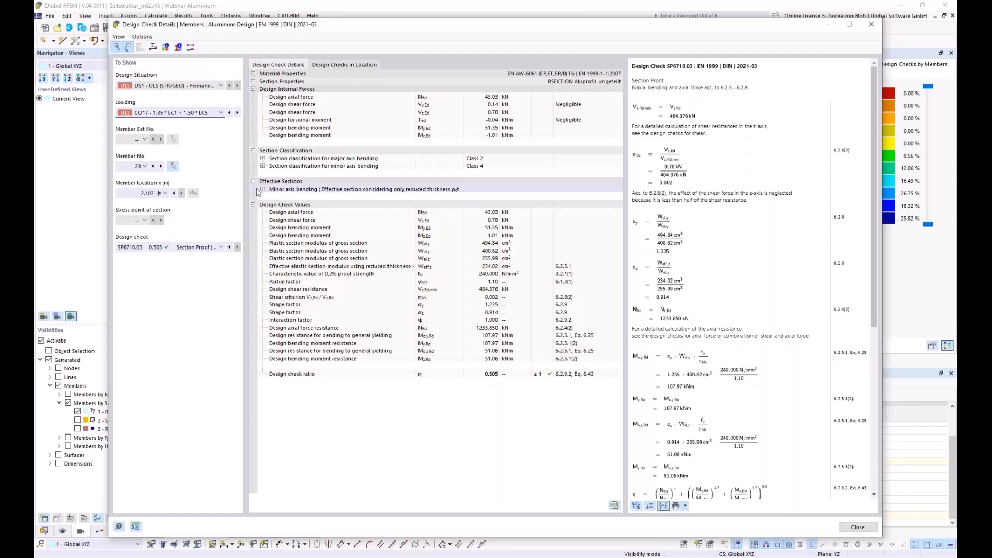
{"action": "left_click", "coordinate": [263, 158]}
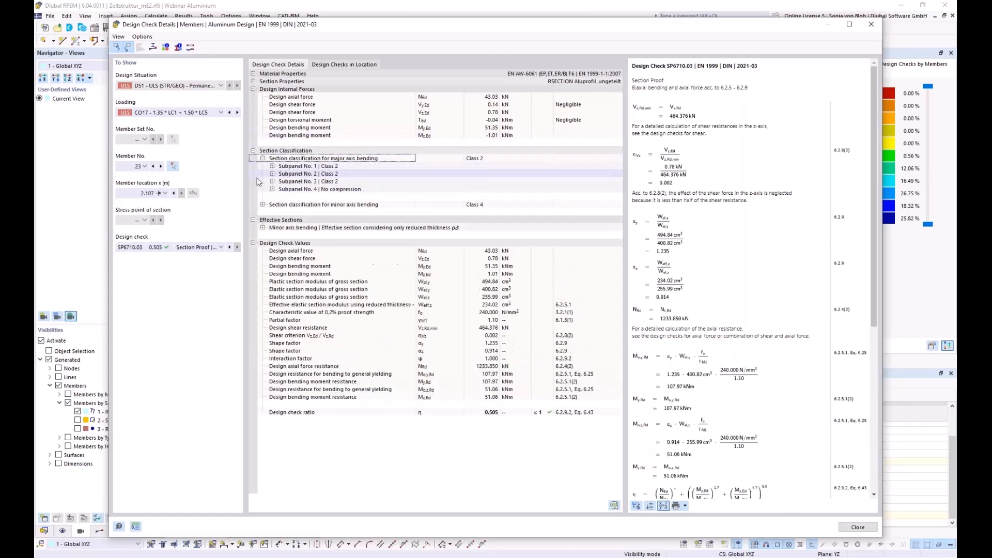
{"action": "left_click", "coordinate": [263, 205]}
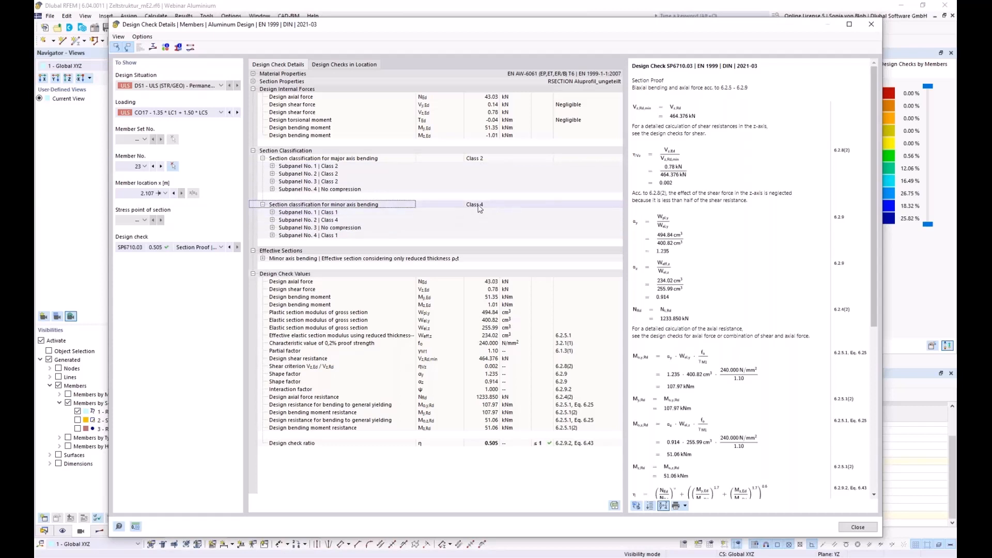
{"action": "left_click", "coordinate": [263, 258]}
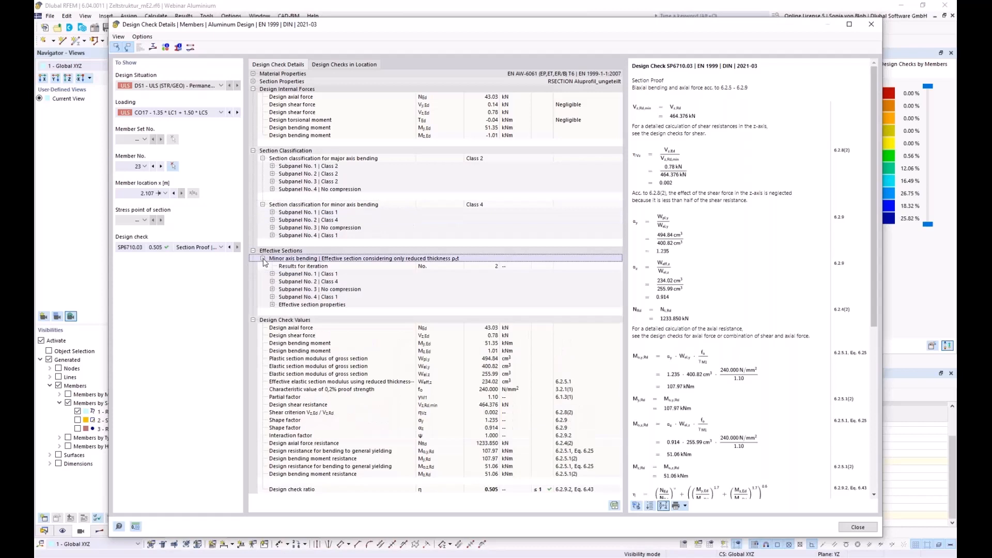
{"action": "left_click", "coordinate": [272, 305]}
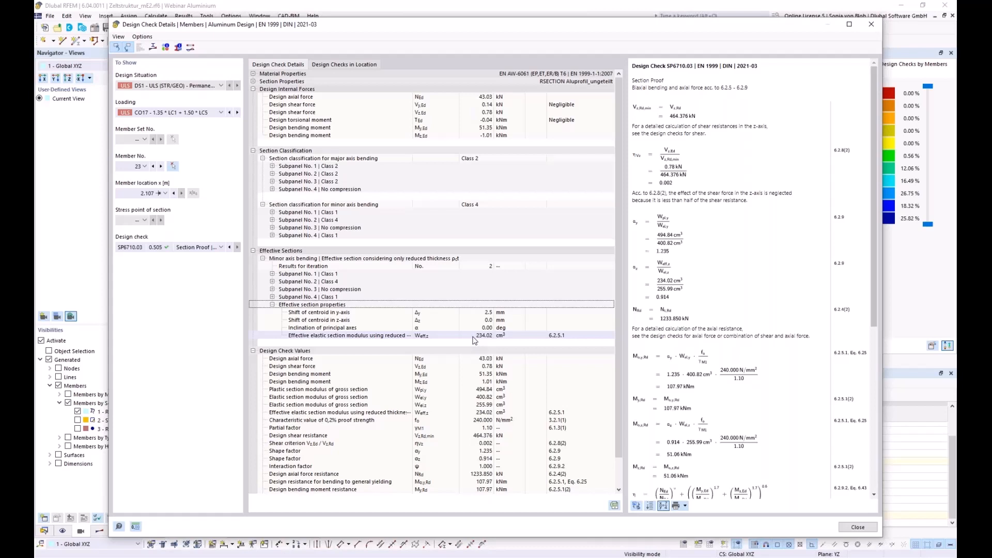
{"action": "left_click", "coordinate": [153, 48]}
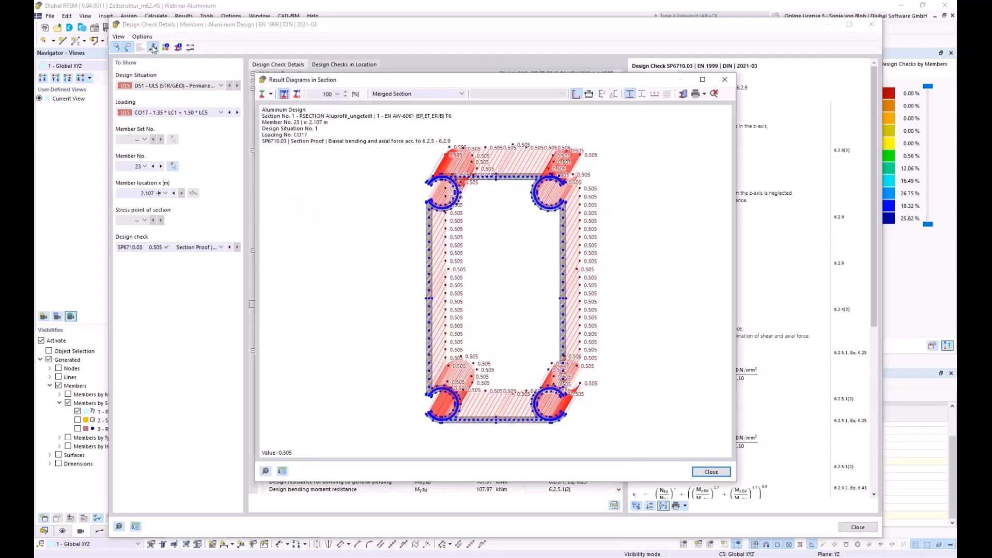
- Display normal stresses on the effective section due to Mz, zoom into the profile, then close
{"action": "left_click", "coordinate": [461, 94]}
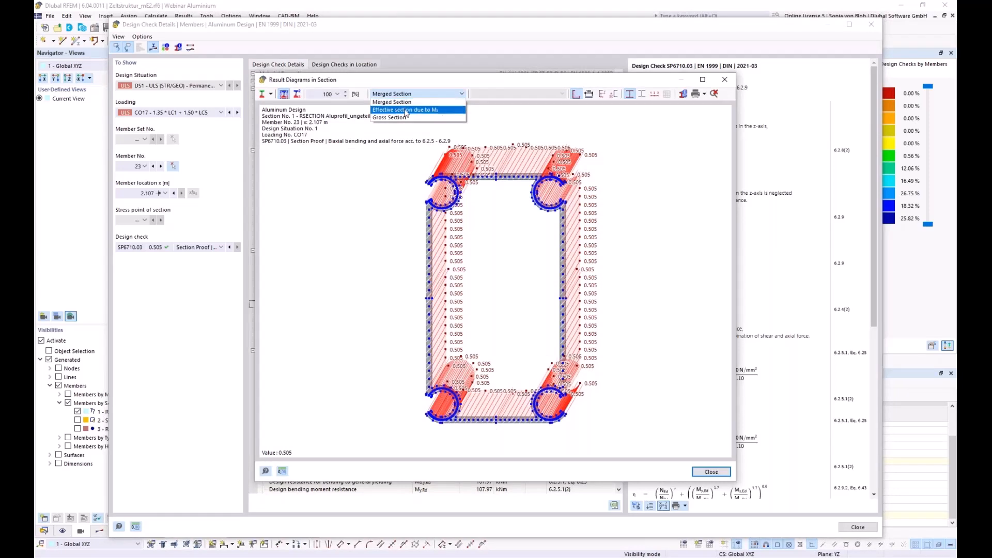
{"action": "left_click", "coordinate": [406, 111]}
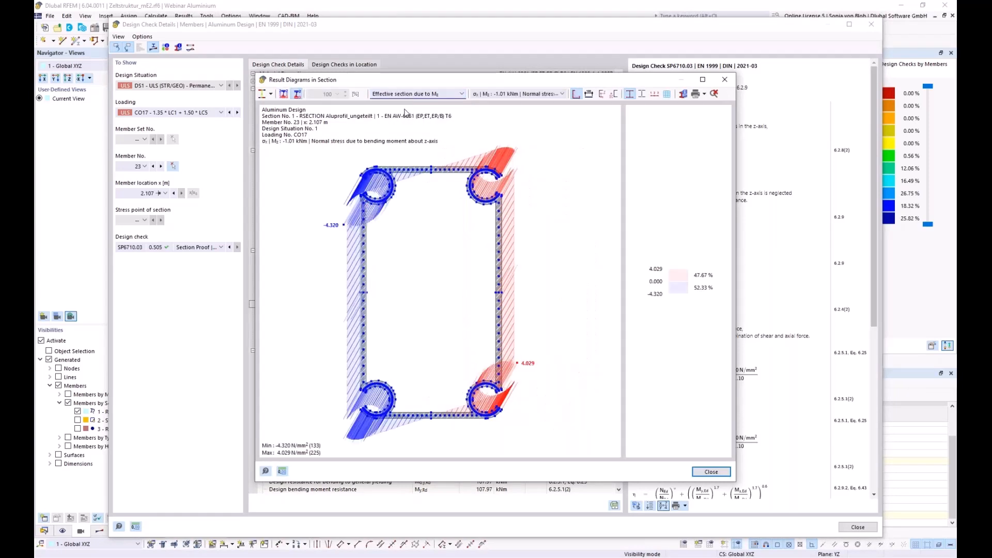
{"action": "scroll", "coordinate": [363, 214], "scroll_direction": "up", "scroll_amount": 5}
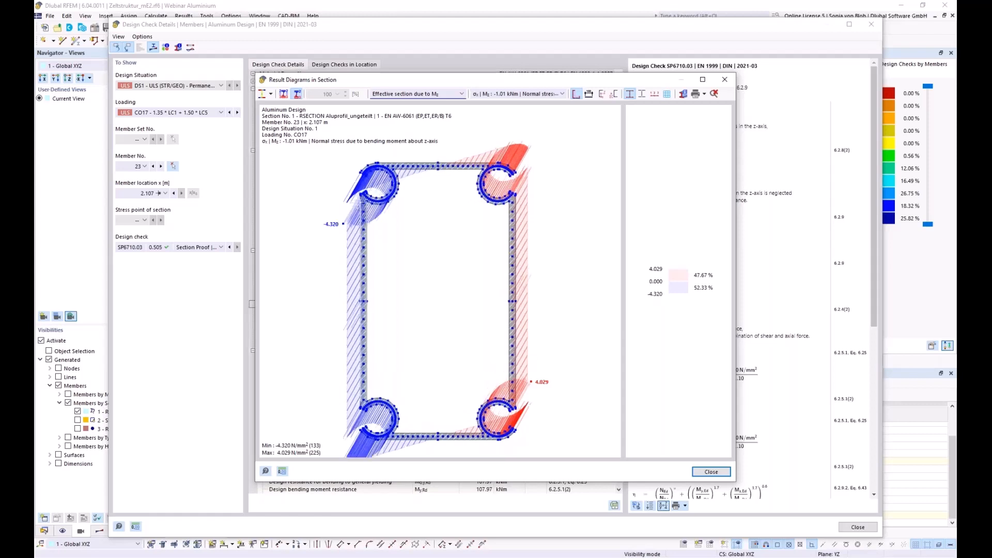
{"action": "scroll", "coordinate": [362, 215], "scroll_direction": "up", "scroll_amount": 3}
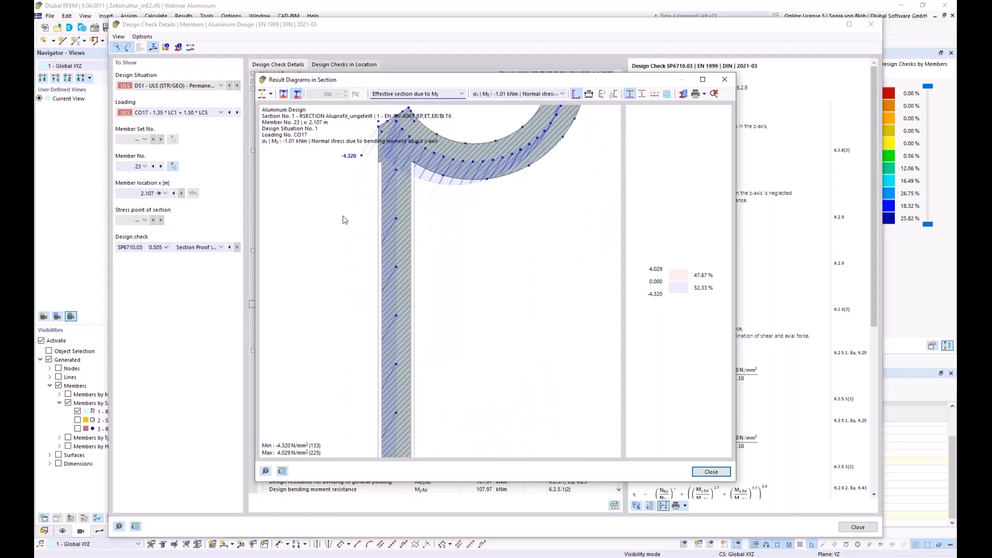
{"action": "scroll", "coordinate": [361, 225], "scroll_direction": "up", "scroll_amount": 1}
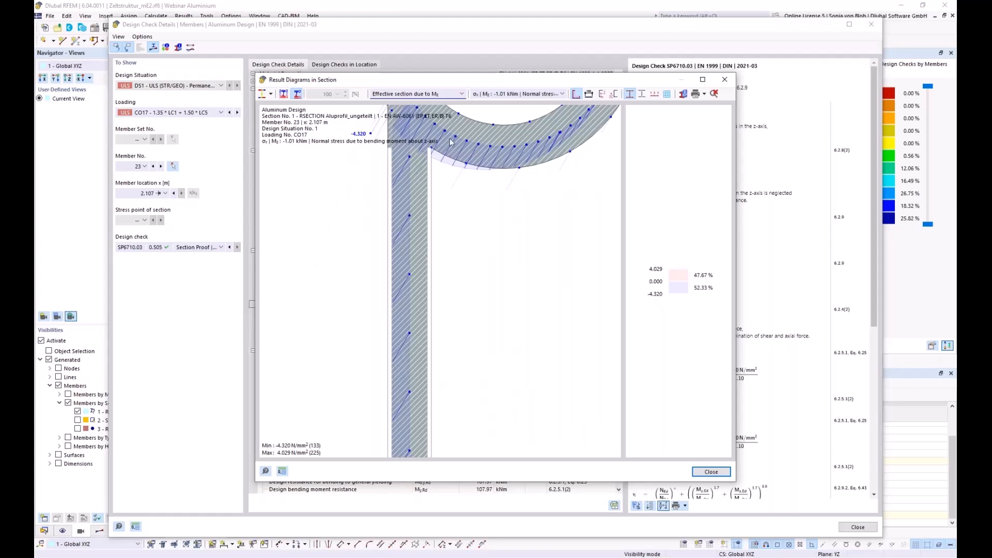
{"action": "left_click", "coordinate": [722, 80]}
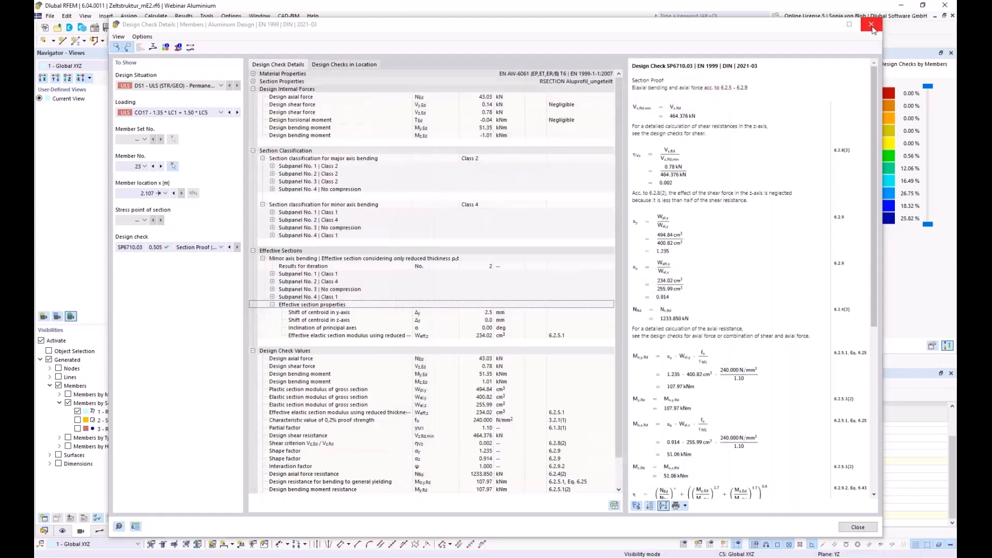
- Close the Design Check Details window and switch to the Dlubal homepage in the browser
{"action": "left_click", "coordinate": [872, 24]}
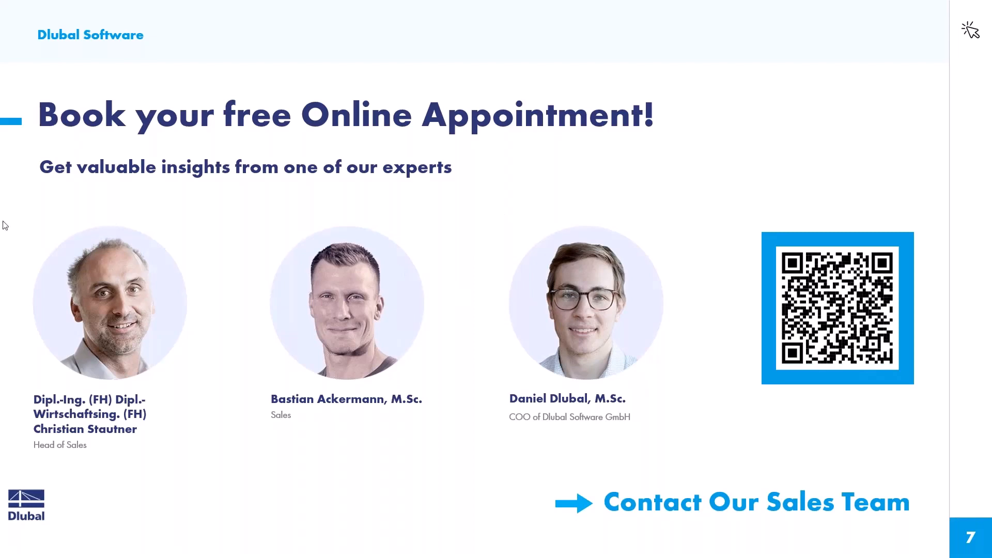
{"action": "key", "text": "alt+Tab"}
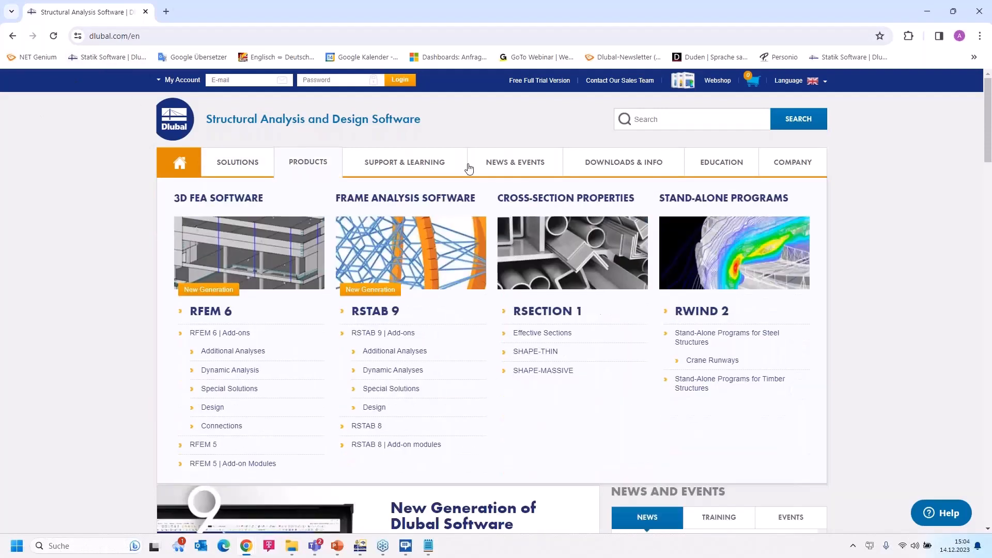
- Go to the Webinars listing under NEWS & EVENTS on the Dlubal website
{"action": "mouse_move", "coordinate": [511, 162]}
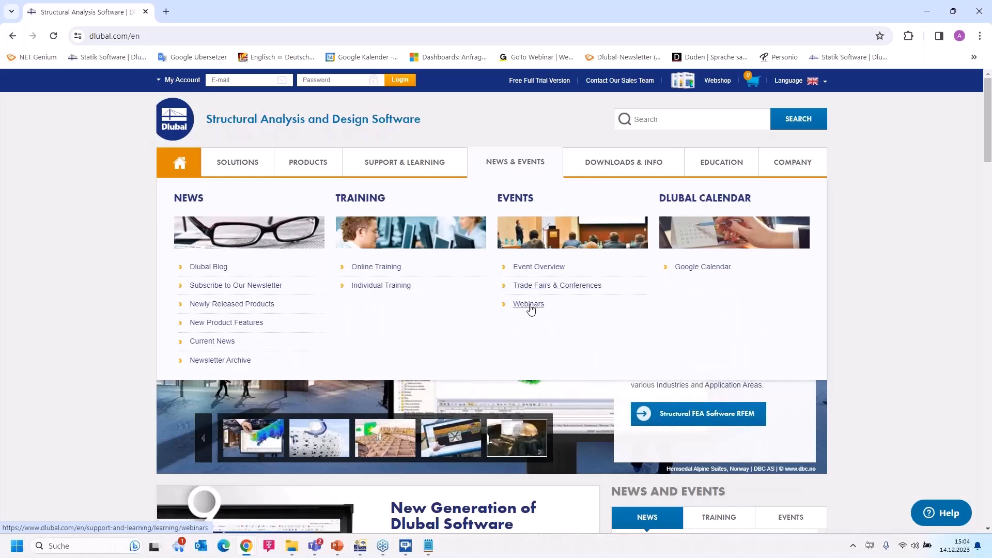
{"action": "left_click", "coordinate": [529, 305]}
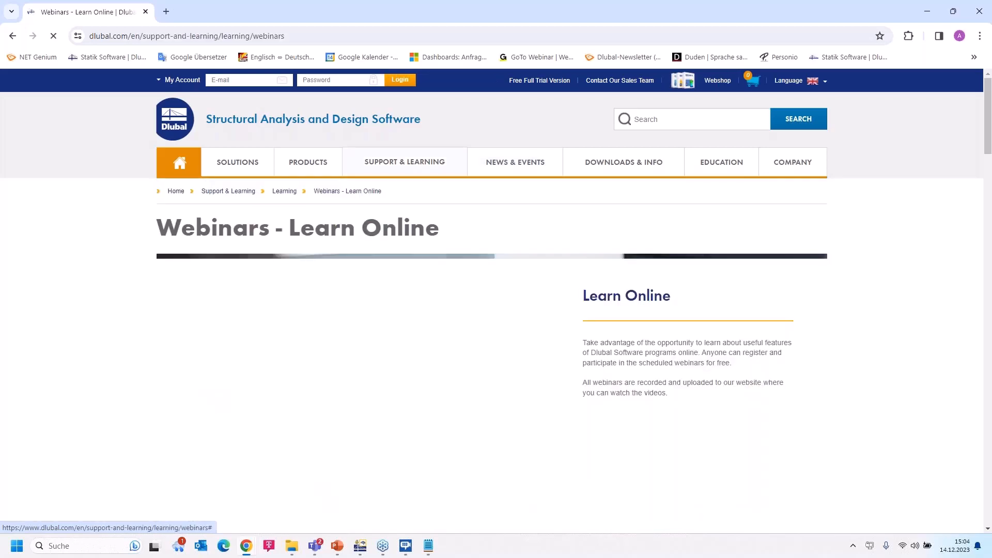
{"action": "scroll", "coordinate": [539, 285], "scroll_direction": "down", "scroll_amount": 9}
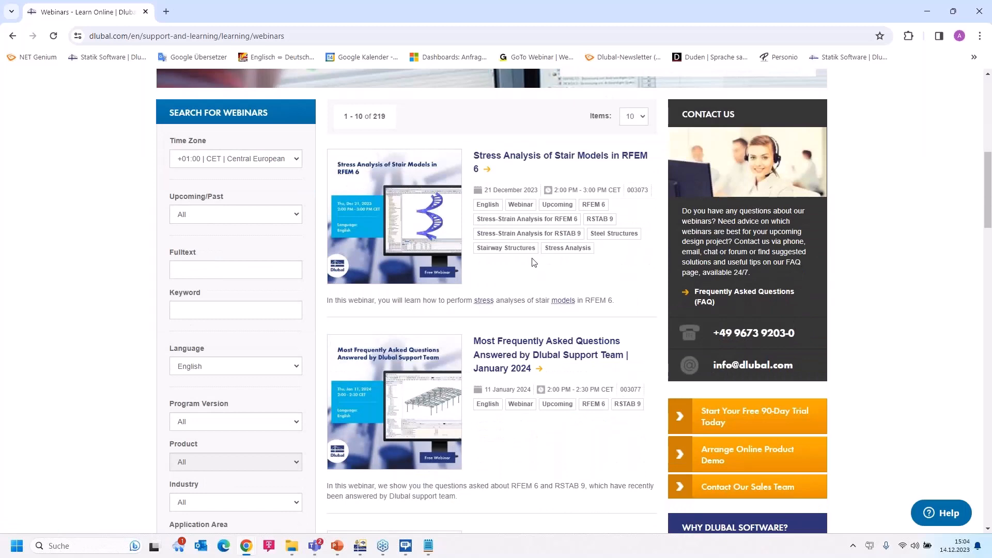
{"action": "scroll", "coordinate": [534, 262], "scroll_direction": "down", "scroll_amount": 2}
{"action": "scroll", "coordinate": [534, 262], "scroll_direction": "up", "scroll_amount": 2}
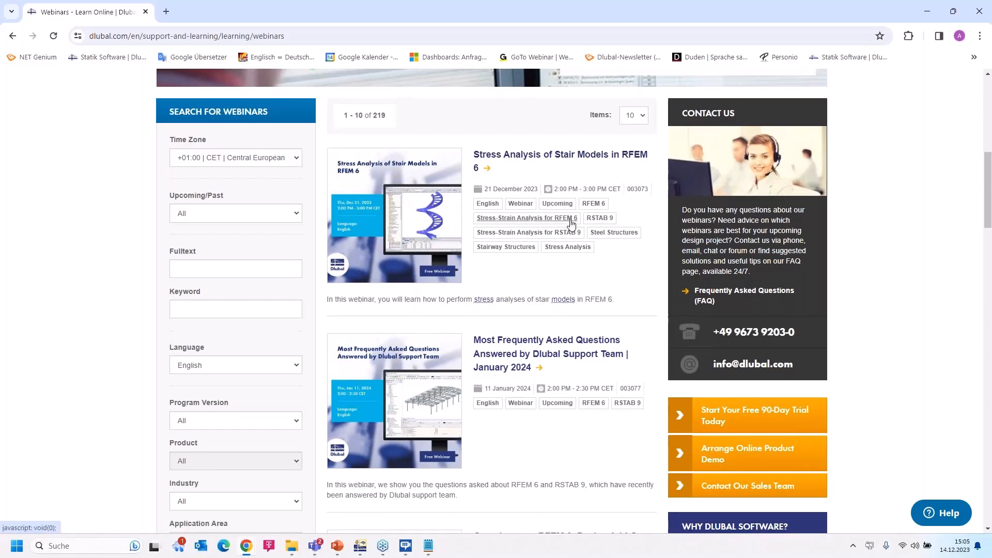
- Find and open the 'Design of Industrial Tent Made of Aluminum Sections in RFEM 6' webinar
{"action": "scroll", "coordinate": [571, 221], "scroll_direction": "down", "scroll_amount": 2}
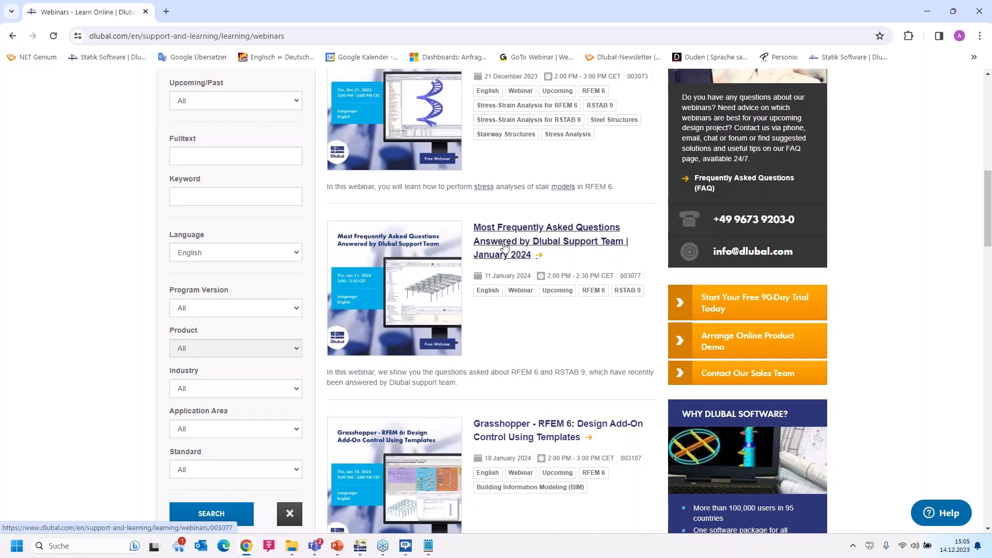
{"action": "scroll", "coordinate": [531, 251], "scroll_direction": "down", "scroll_amount": 3}
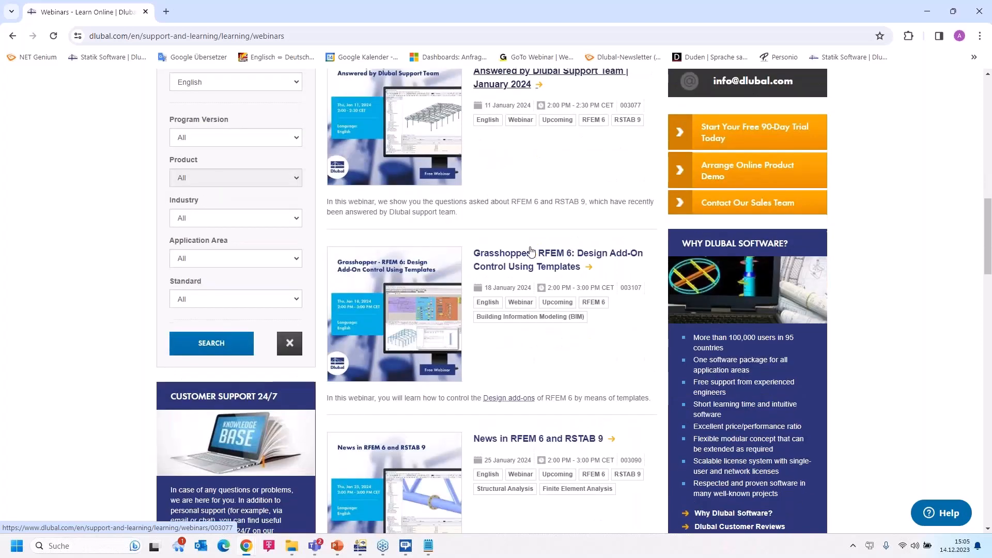
{"action": "scroll", "coordinate": [531, 250], "scroll_direction": "up", "scroll_amount": 1}
{"action": "scroll", "coordinate": [531, 249], "scroll_direction": "down", "scroll_amount": 3}
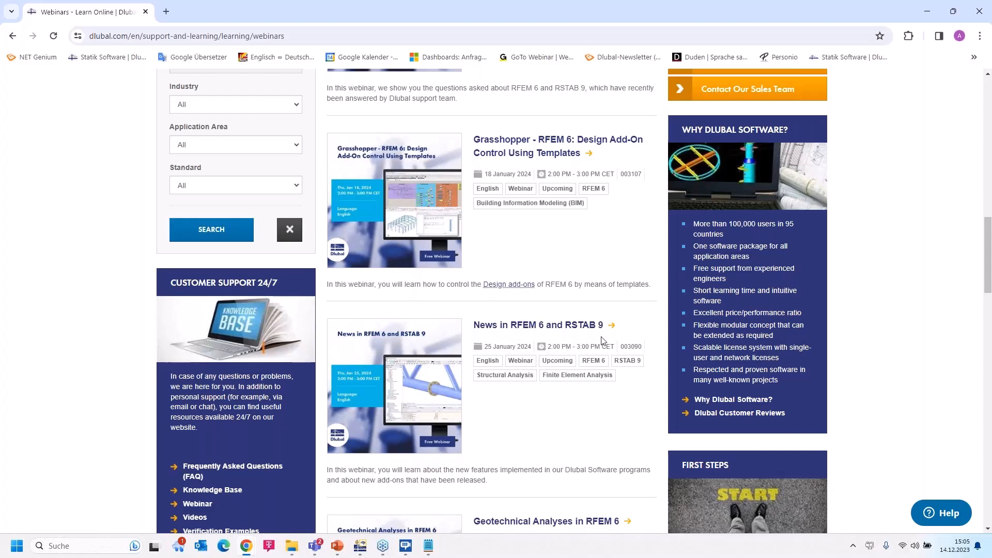
{"action": "scroll", "coordinate": [601, 340], "scroll_direction": "down", "scroll_amount": 2}
{"action": "scroll", "coordinate": [602, 340], "scroll_direction": "up", "scroll_amount": 10}
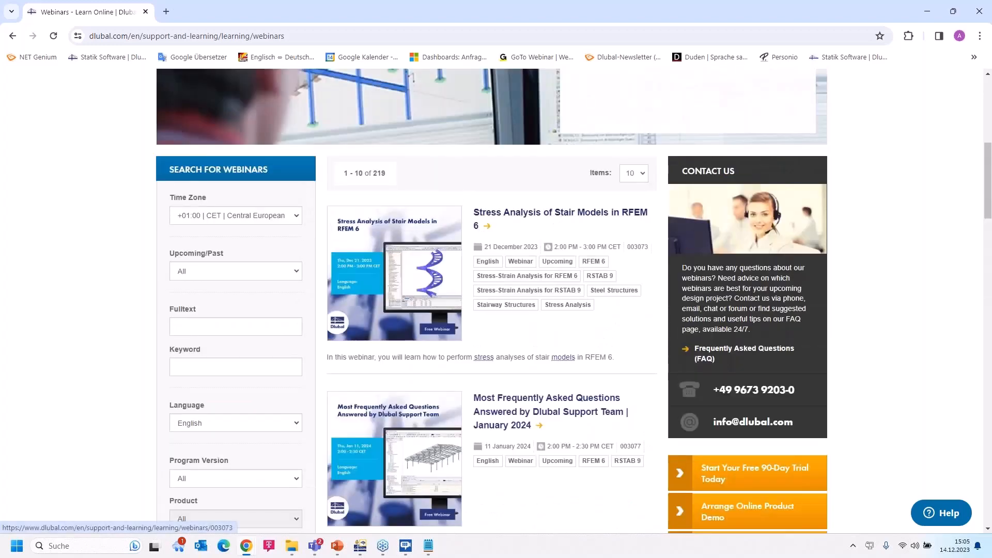
{"action": "scroll", "coordinate": [568, 288], "scroll_direction": "down", "scroll_amount": 1}
{"action": "scroll", "coordinate": [573, 295], "scroll_direction": "down", "scroll_amount": 15}
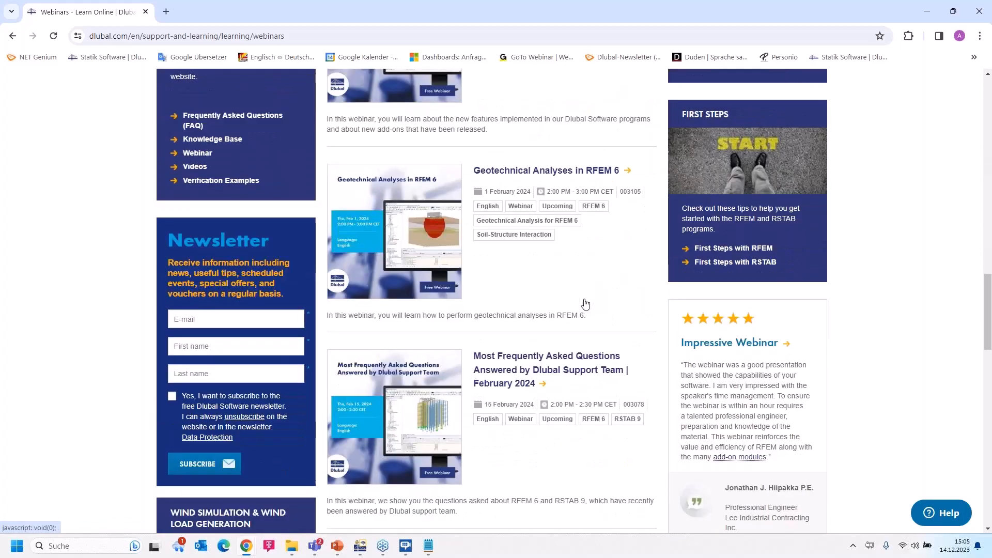
{"action": "scroll", "coordinate": [583, 298], "scroll_direction": "down", "scroll_amount": 4}
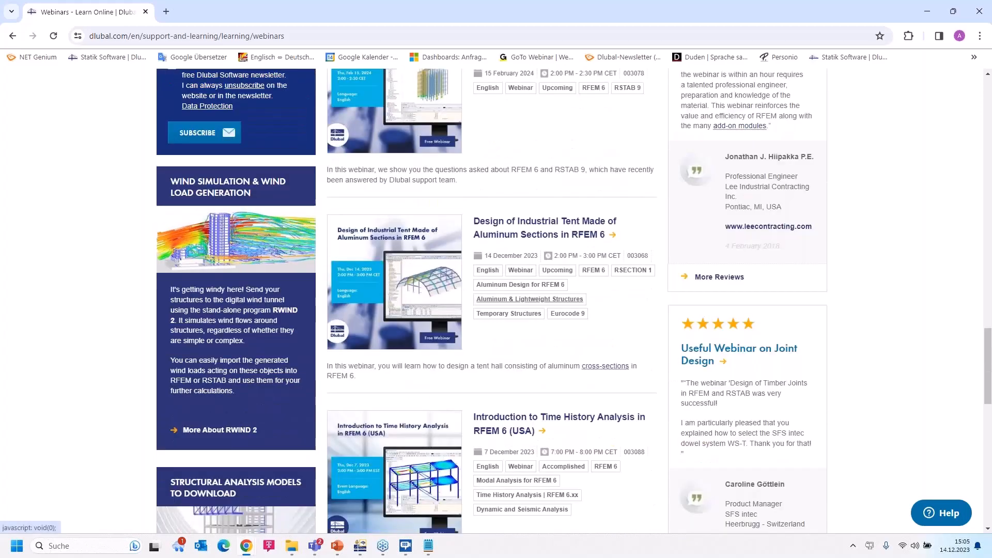
{"action": "scroll", "coordinate": [531, 299], "scroll_direction": "down", "scroll_amount": 2}
{"action": "left_click", "coordinate": [518, 114]}
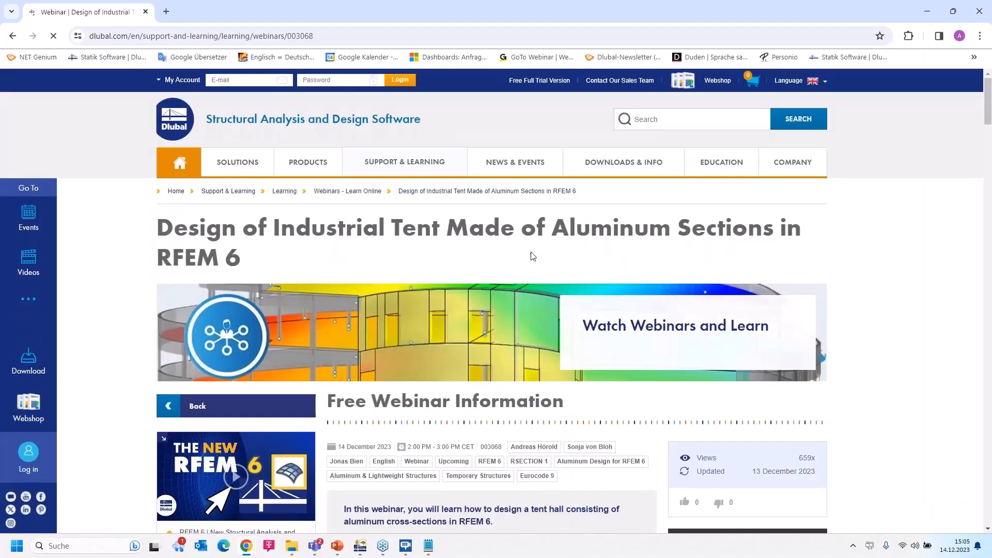
- Scroll past speakers, slides and DXF downloads to the Tent Hall model under Models to Download
{"action": "scroll", "coordinate": [533, 255], "scroll_direction": "down", "scroll_amount": 5}
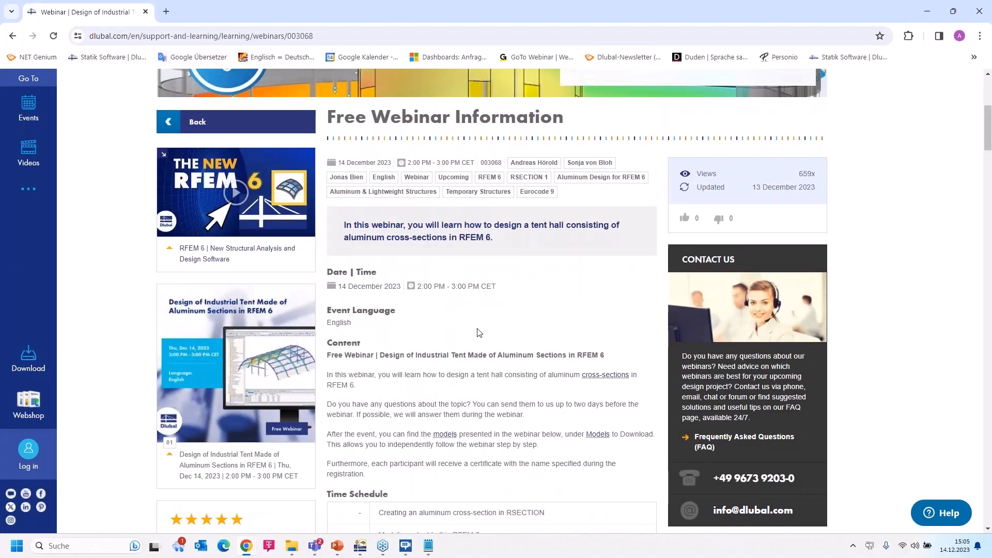
{"action": "scroll", "coordinate": [467, 399], "scroll_direction": "down", "scroll_amount": 5}
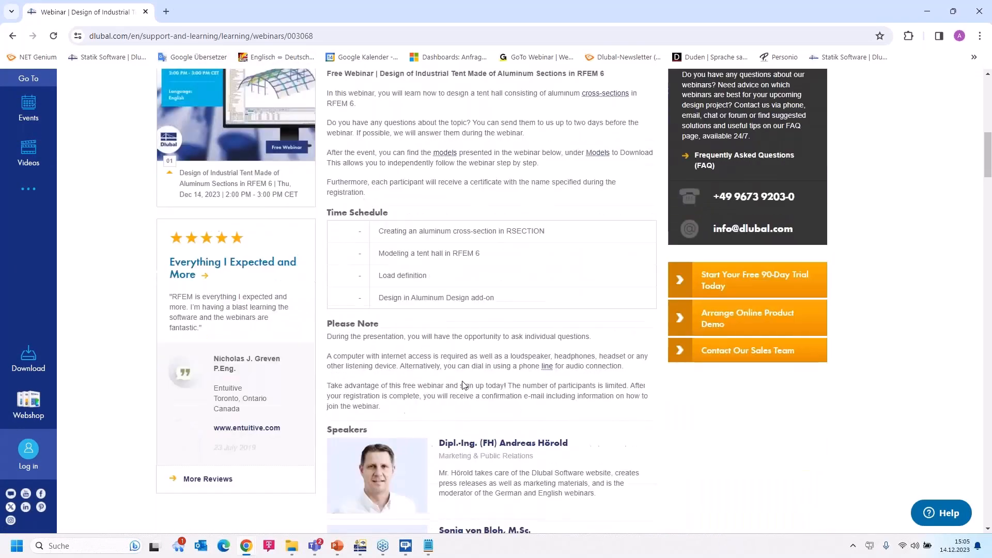
{"action": "scroll", "coordinate": [461, 380], "scroll_direction": "down", "scroll_amount": 8}
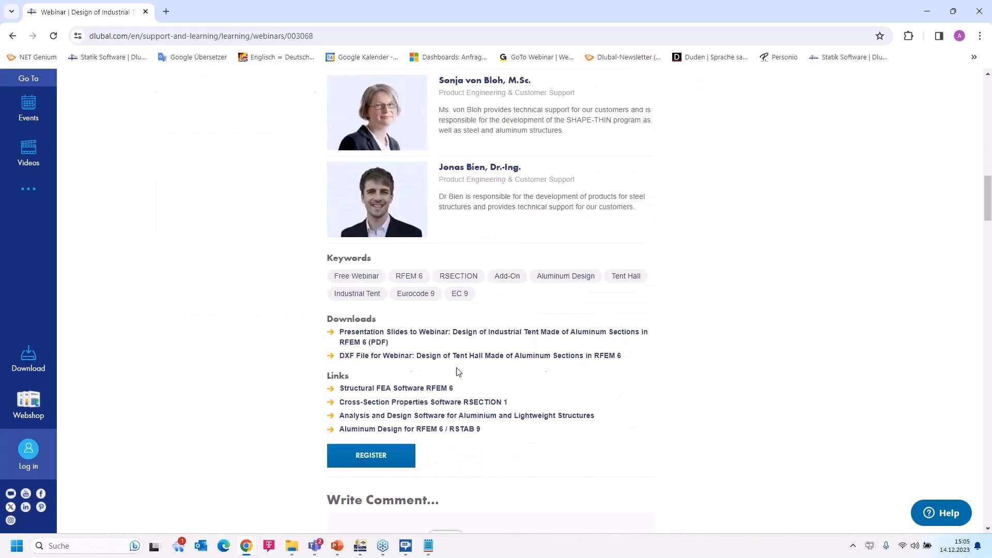
{"action": "scroll", "coordinate": [388, 310], "scroll_direction": "down", "scroll_amount": 1}
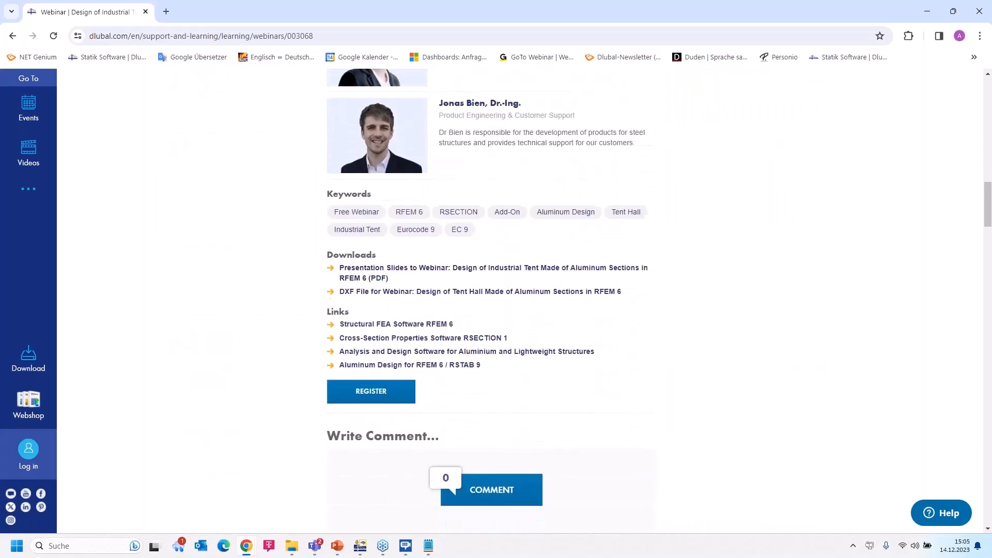
{"action": "scroll", "coordinate": [429, 302], "scroll_direction": "down", "scroll_amount": 7}
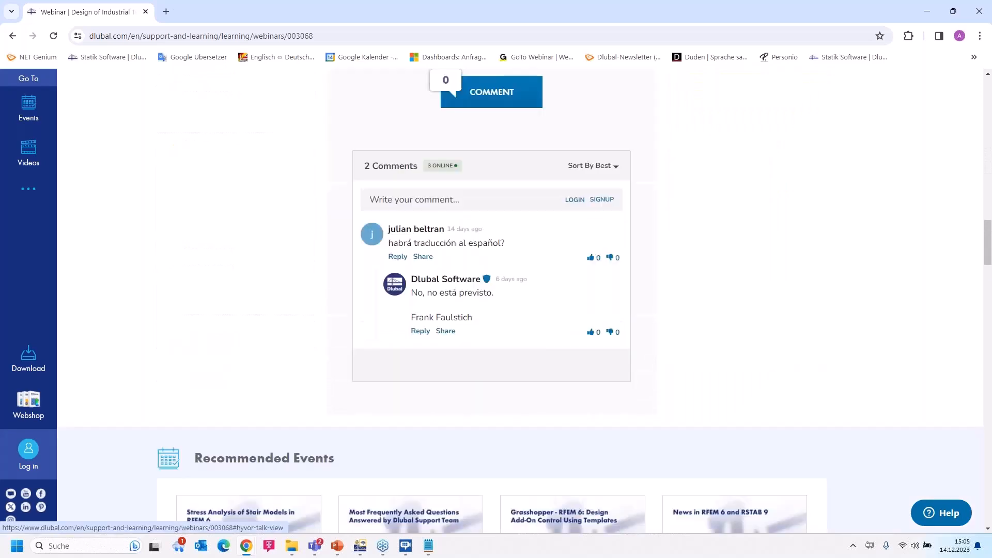
{"action": "scroll", "coordinate": [335, 390], "scroll_direction": "down", "scroll_amount": 17}
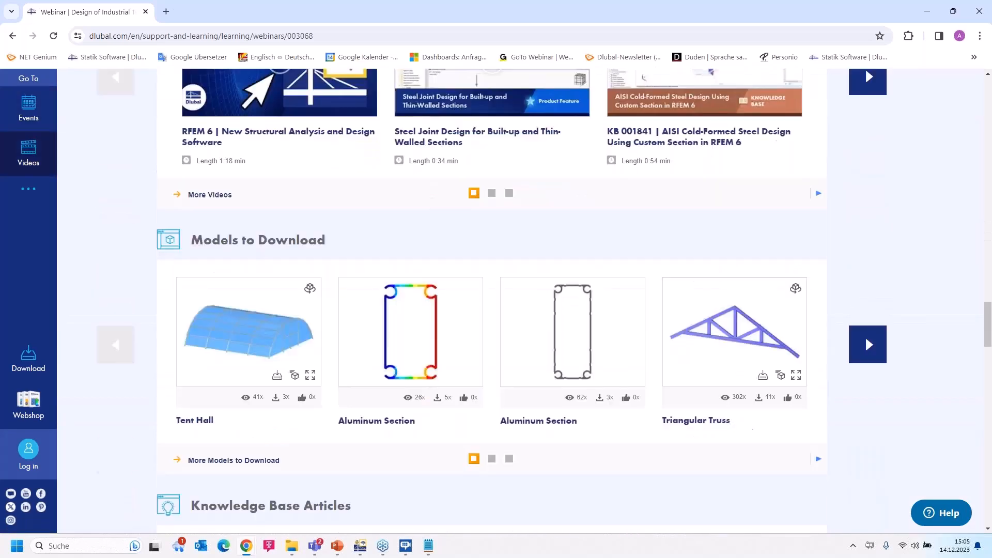